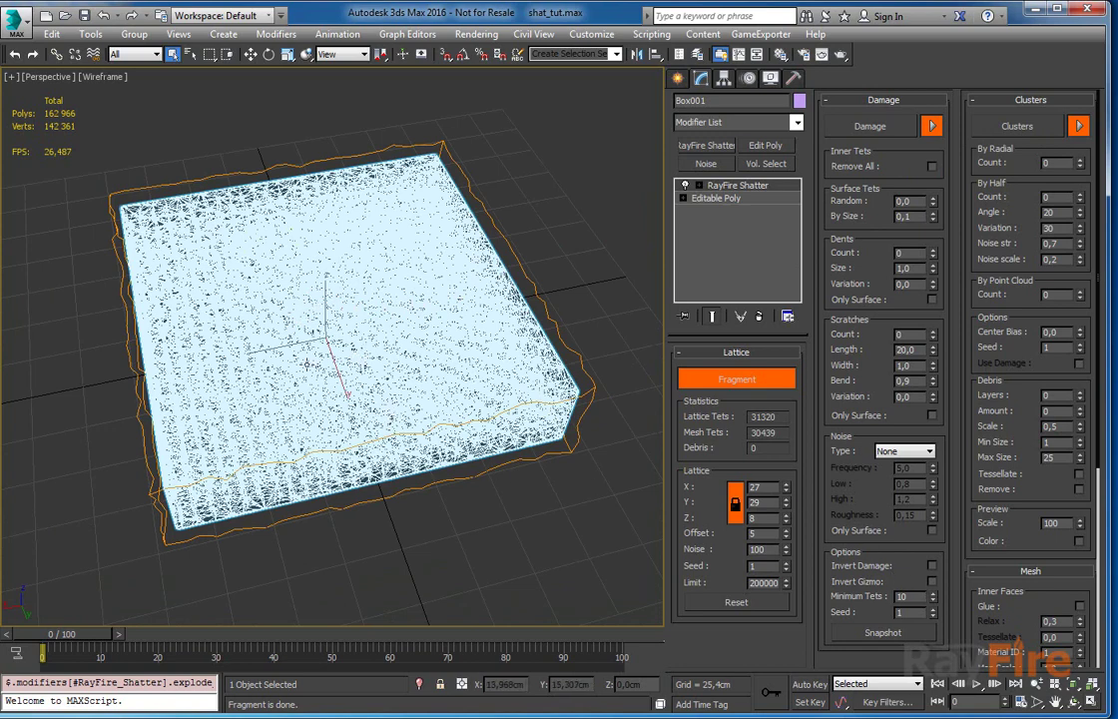
# Display the slab shaded with edged faces and enable Clusters in its RayFire Shatter modifier.
pyautogui.press('F3')
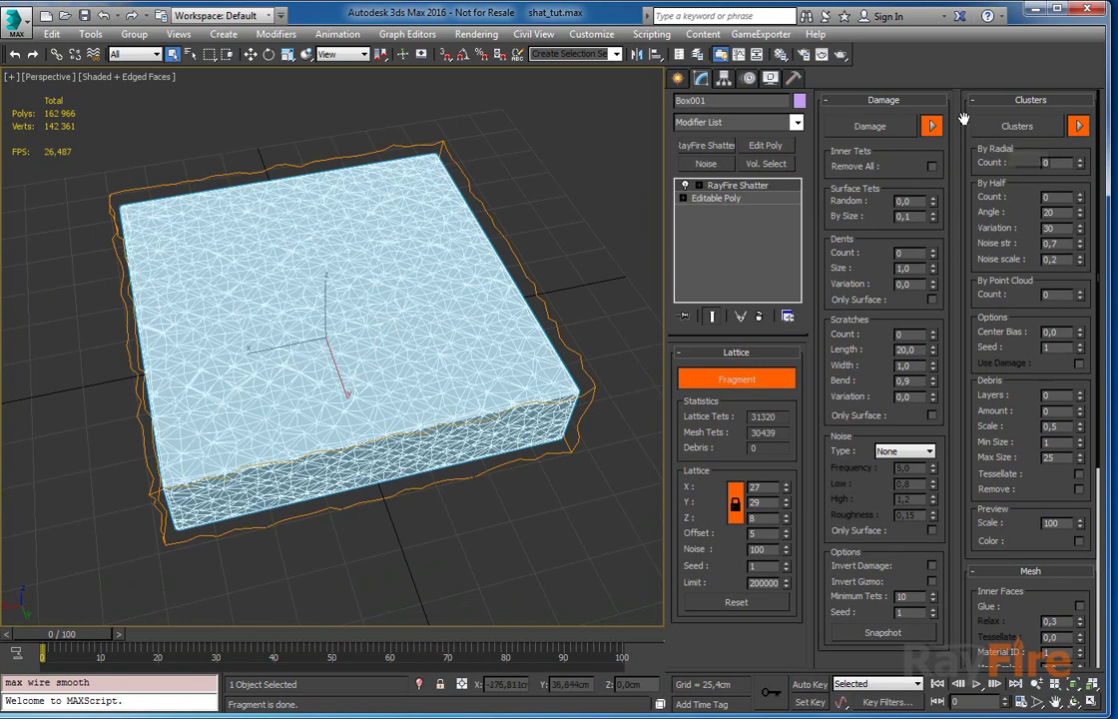
pyautogui.click(1022, 131)
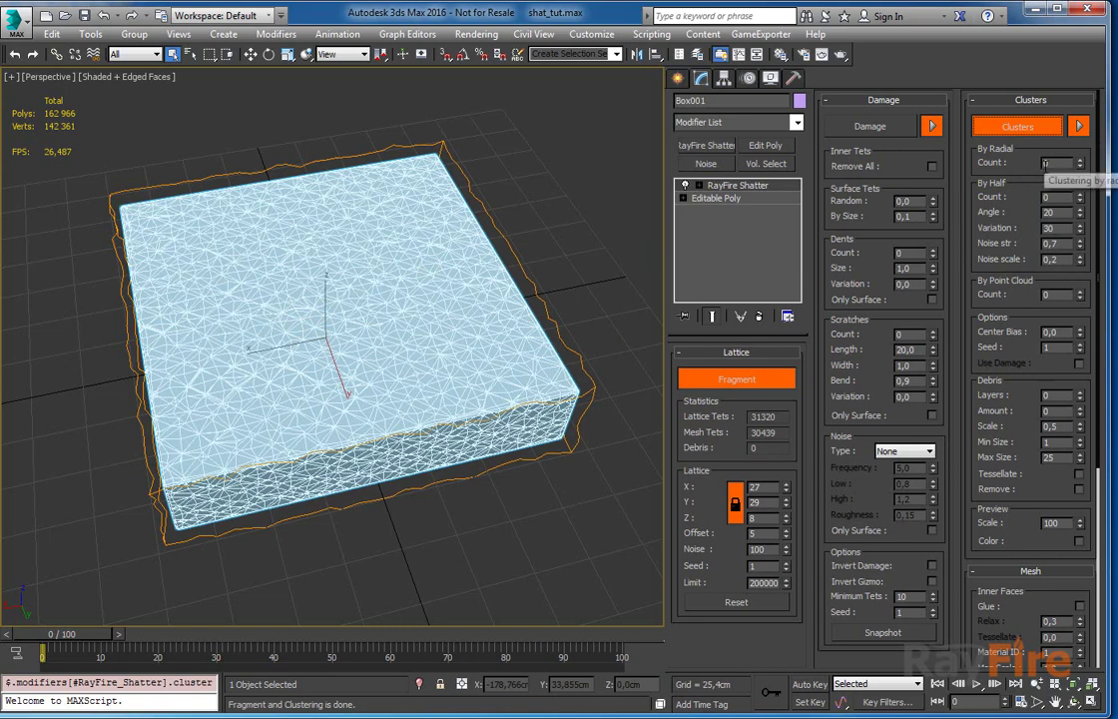
pyautogui.doubleClick(1045, 164)
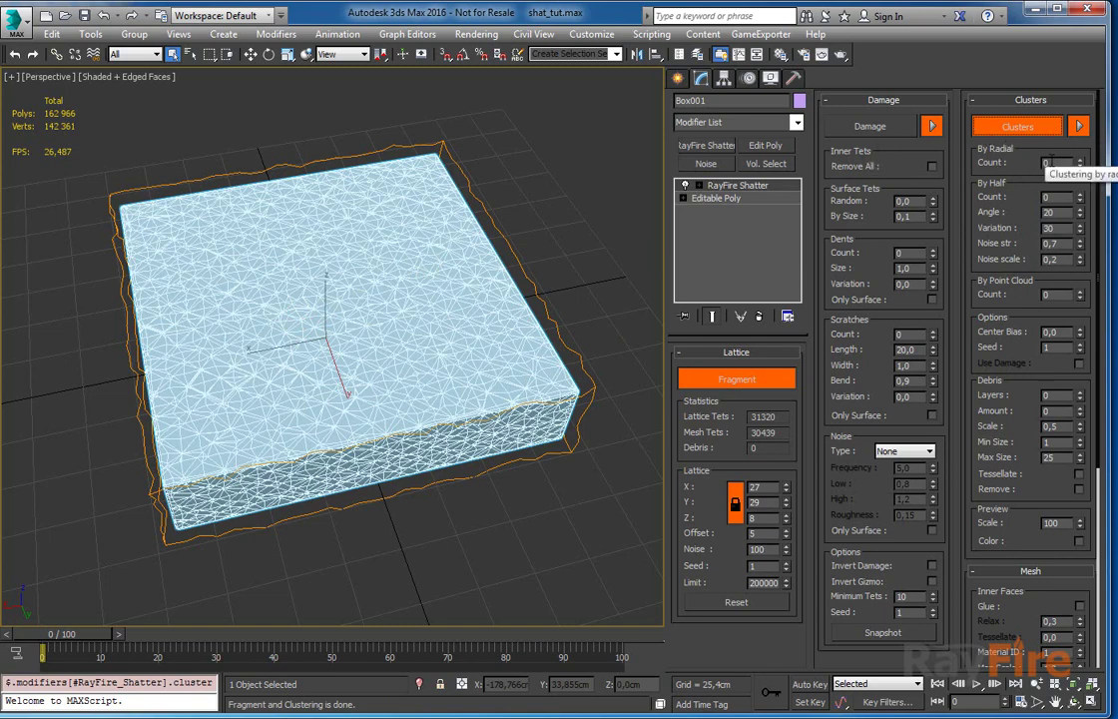
pyautogui.press('Return')
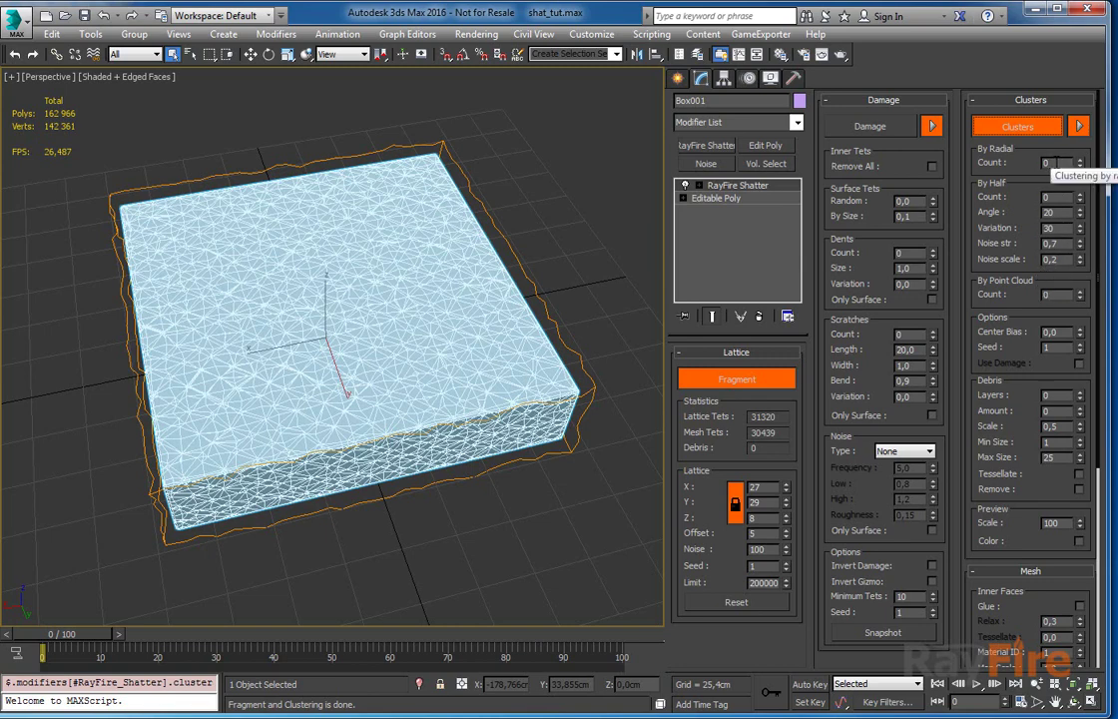
pyautogui.doubleClick(1050, 163)
pyautogui.click(1051, 196)
pyautogui.write('1')
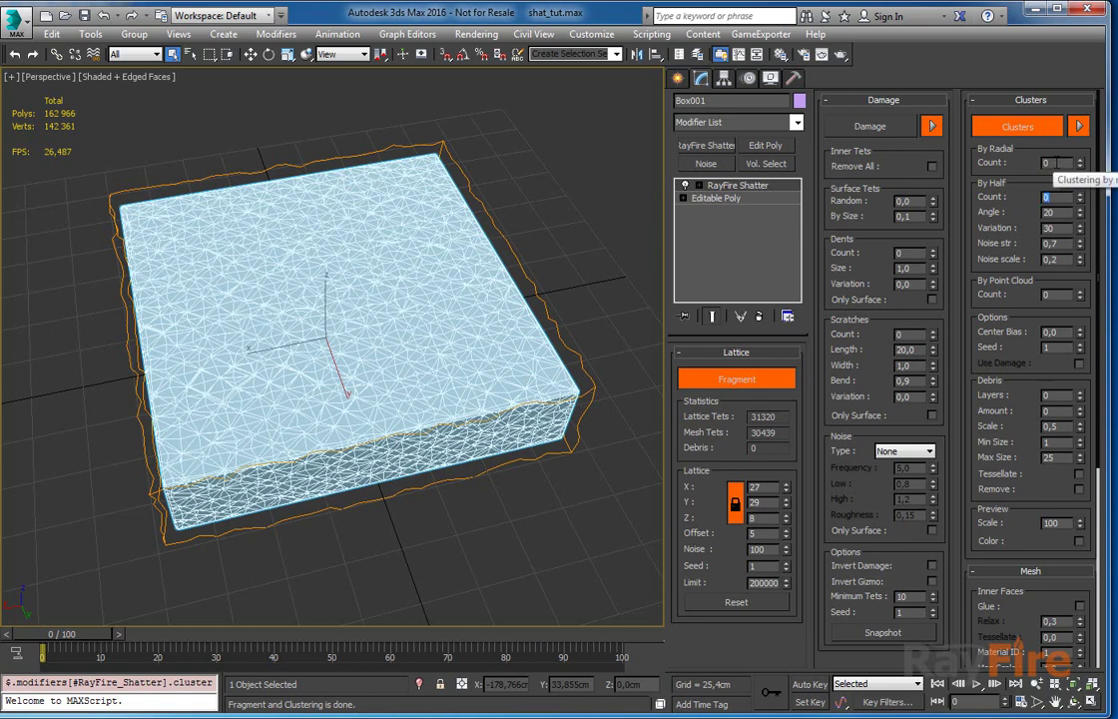
pyautogui.doubleClick(1048, 163)
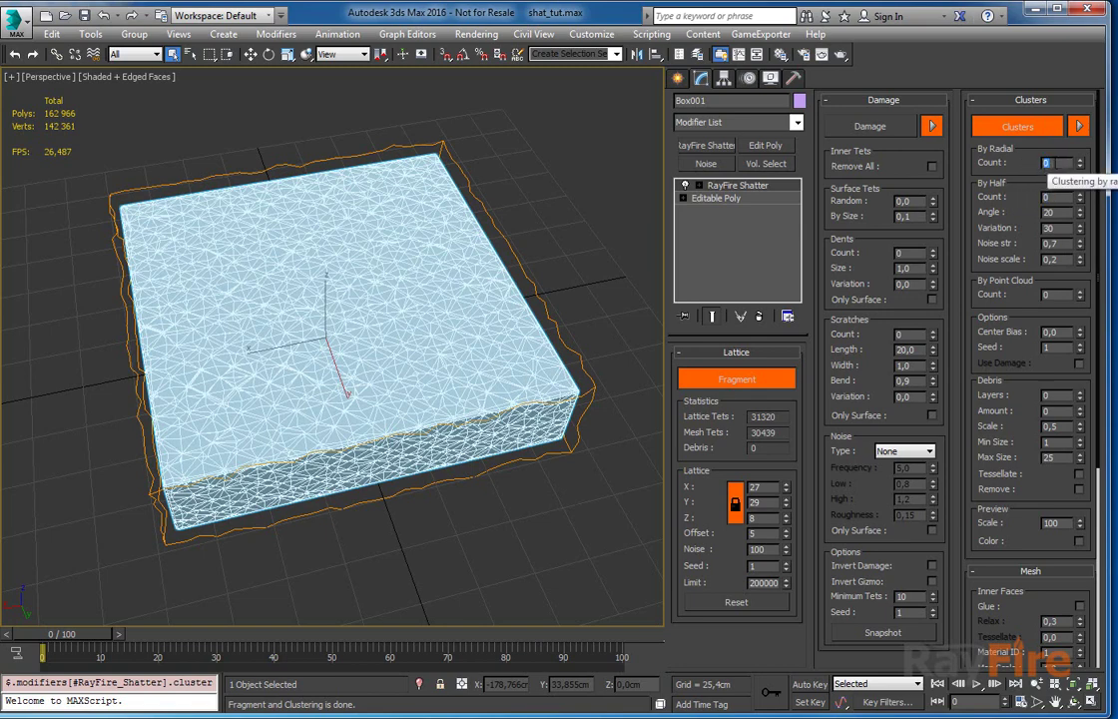
pyautogui.click(1060, 196)
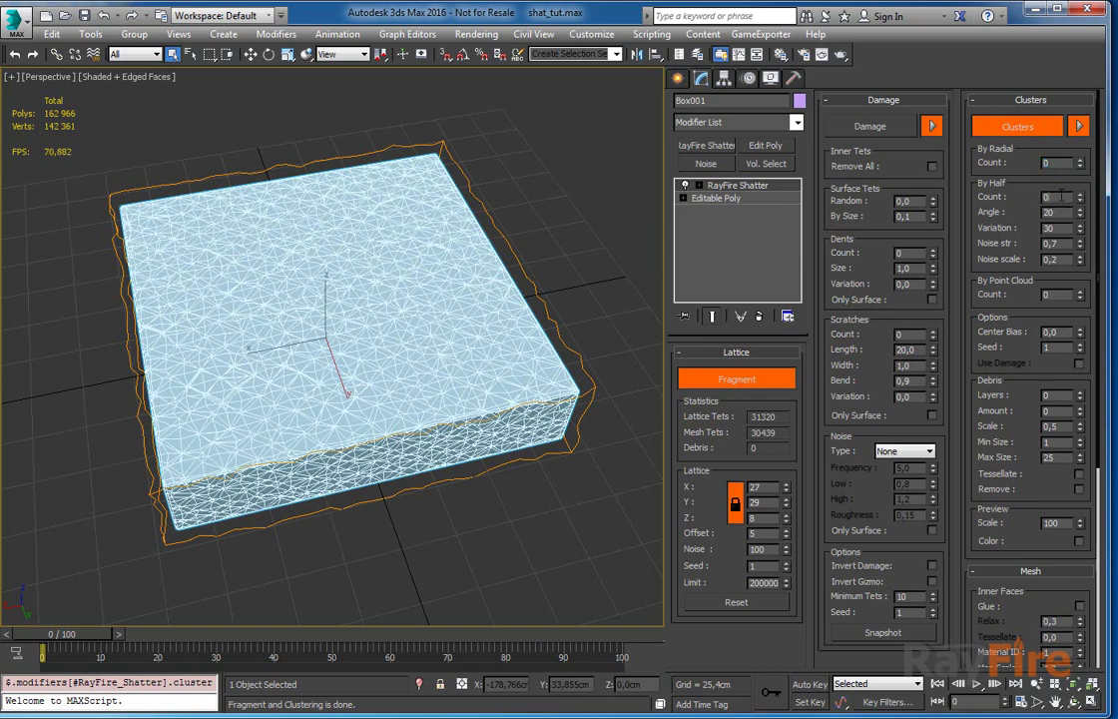
pyautogui.moveTo(1051, 196); pyautogui.dragTo(1014, 194)
pyautogui.doubleClick(1048, 161)
pyautogui.click(1054, 197)
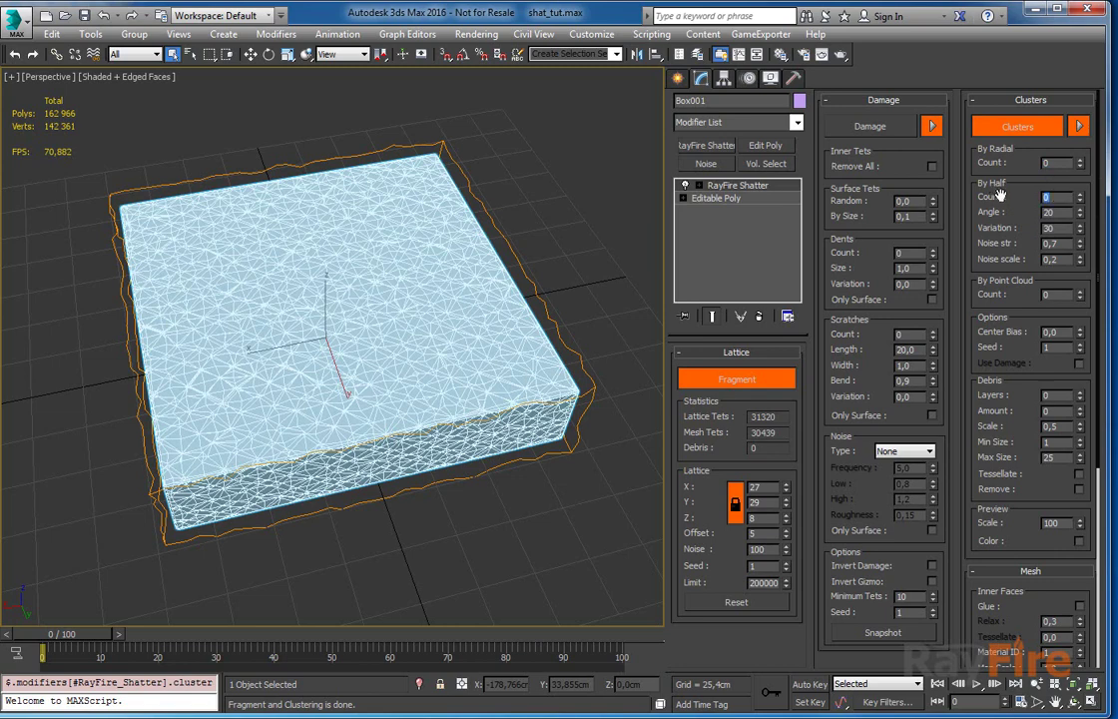
# Set the cluster count by point cloud to 100.
pyautogui.click(1050, 294)
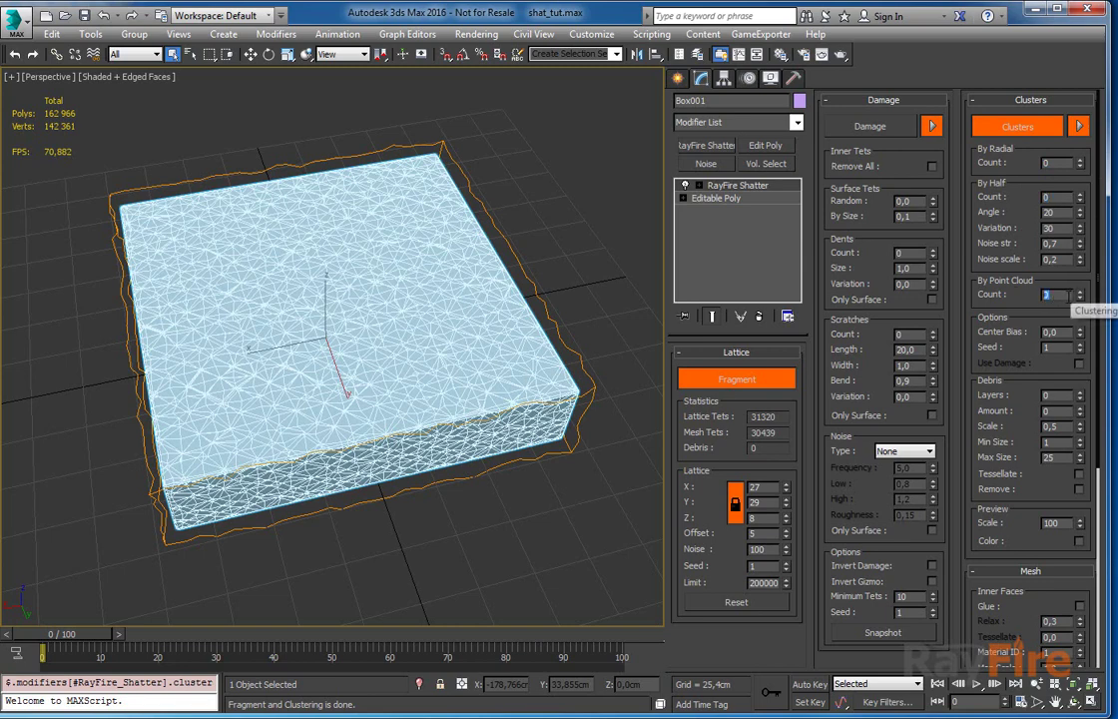
pyautogui.click(1067, 296)
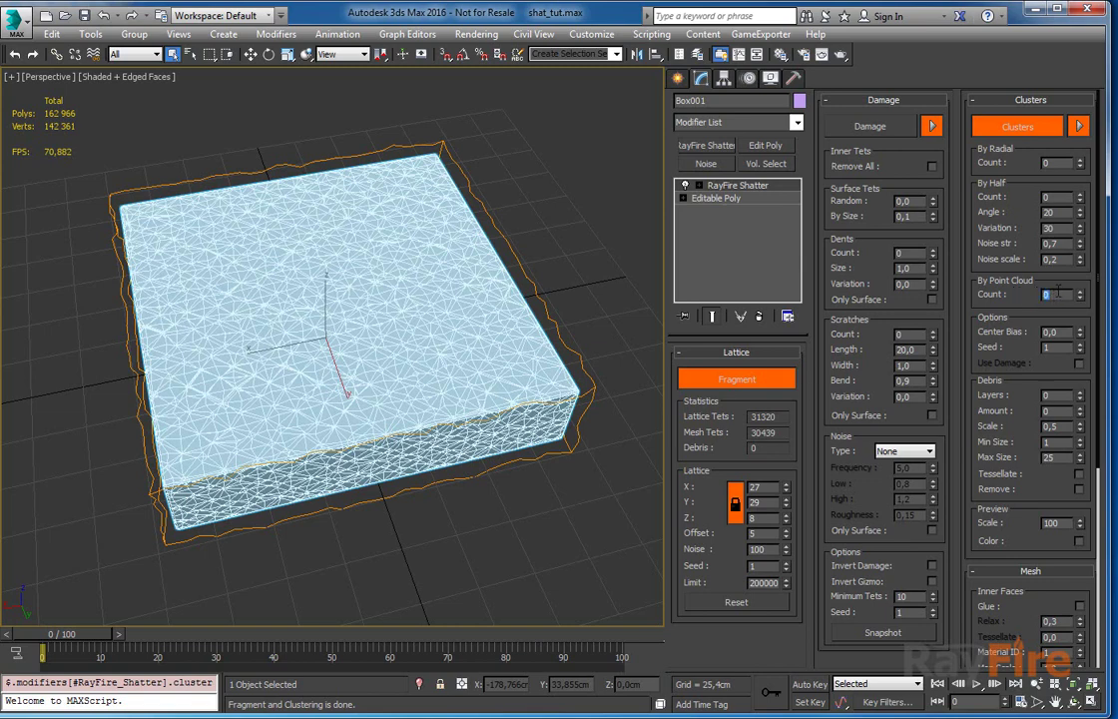
pyautogui.write('3')
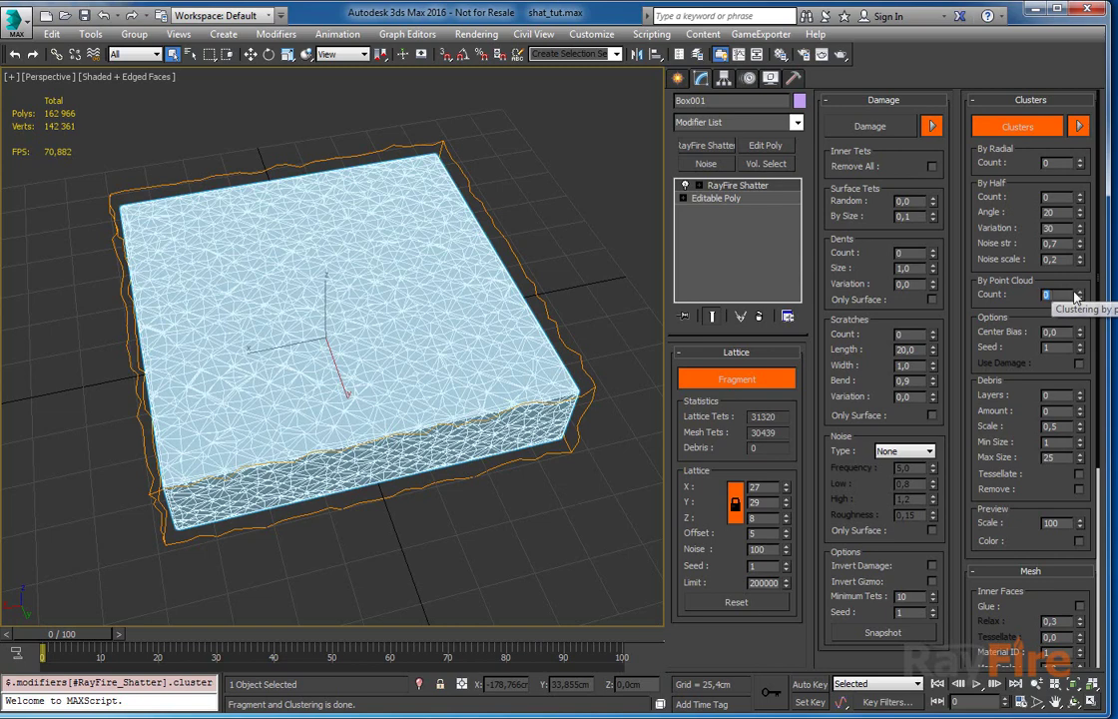
pyautogui.write('0')
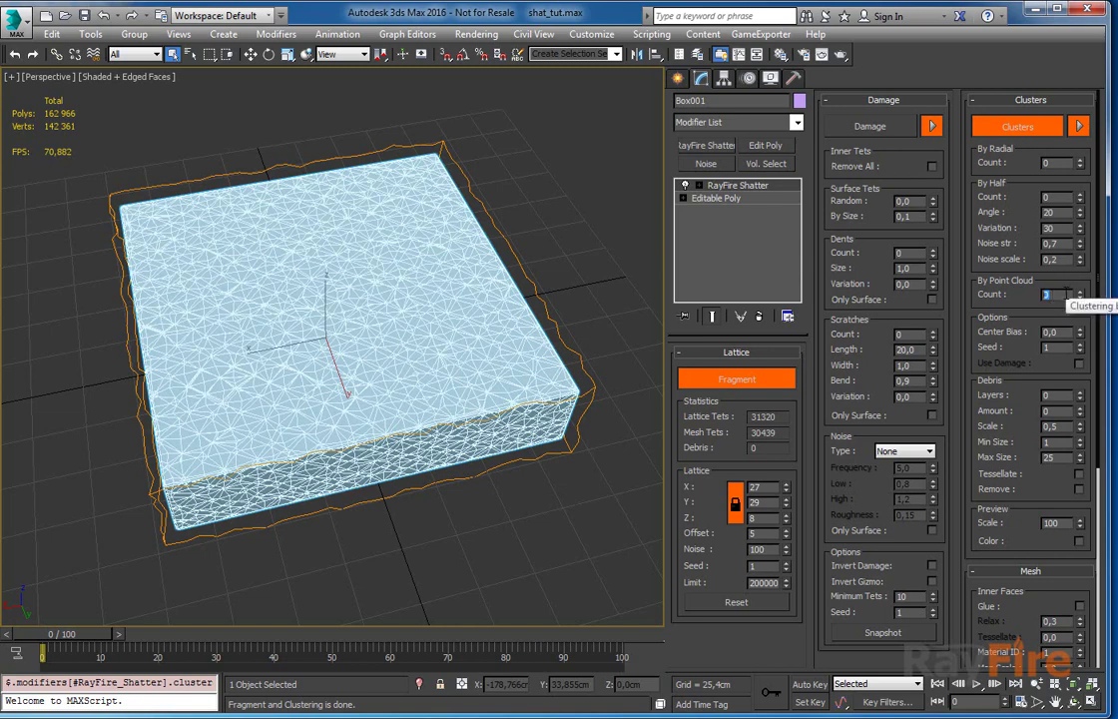
pyautogui.write('60')
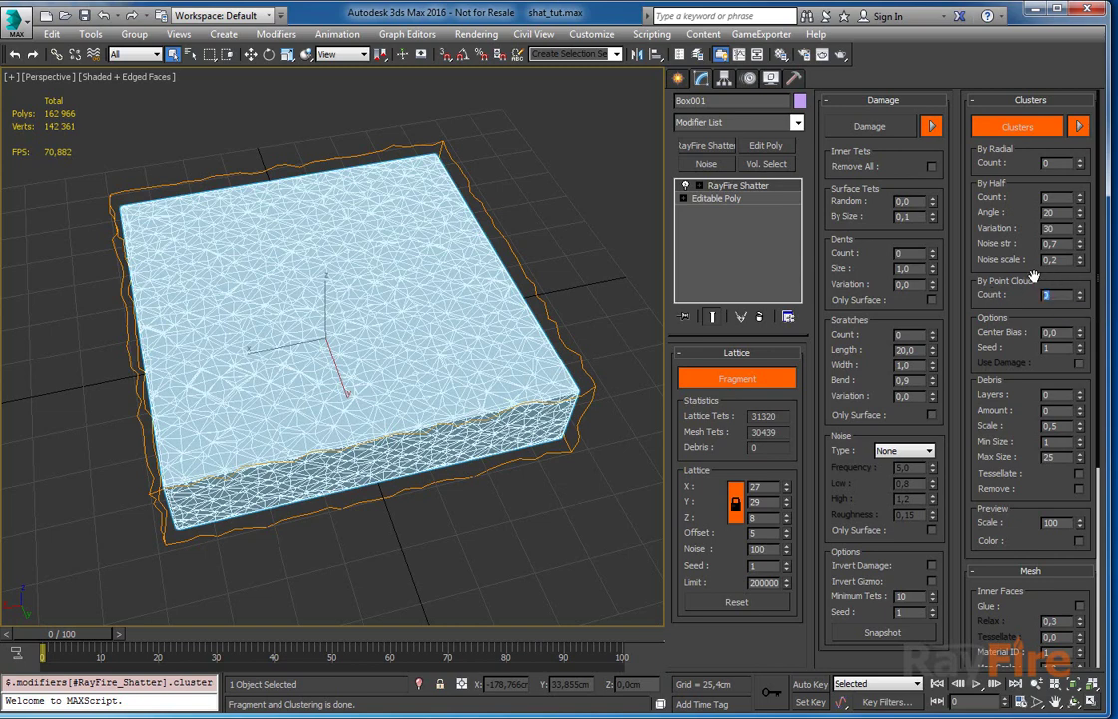
pyautogui.press('Return')
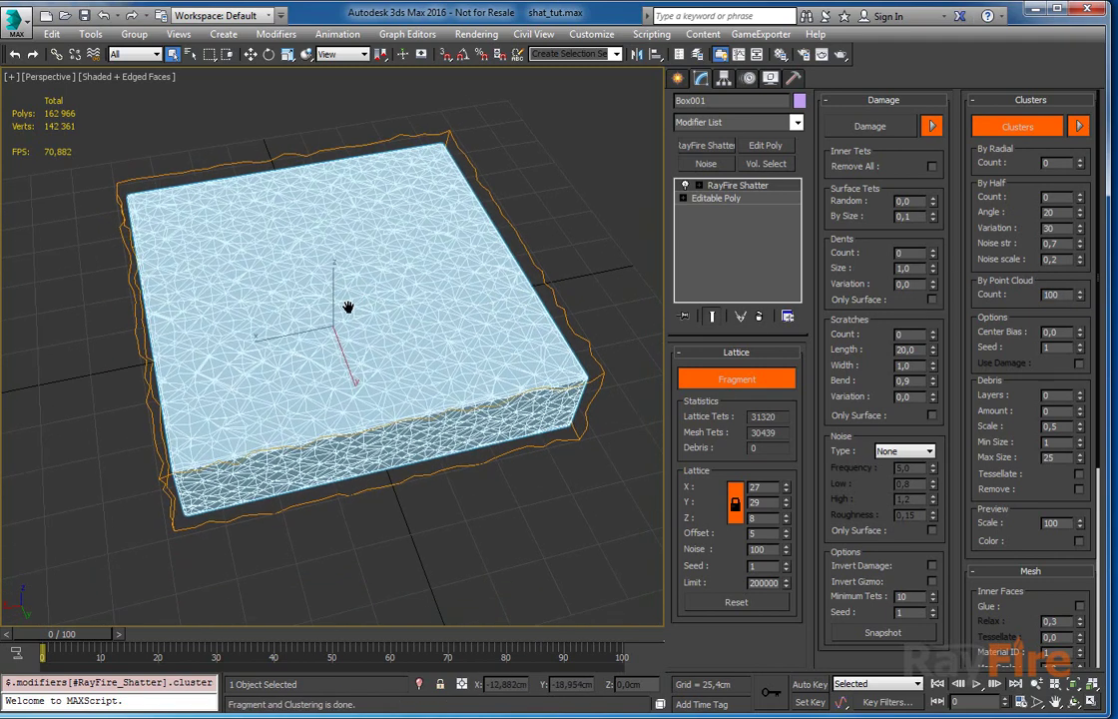
# Display the slab in wireframe and glue the inner faces of its mesh to inspect the cluster boundaries.
pyautogui.press('F3')
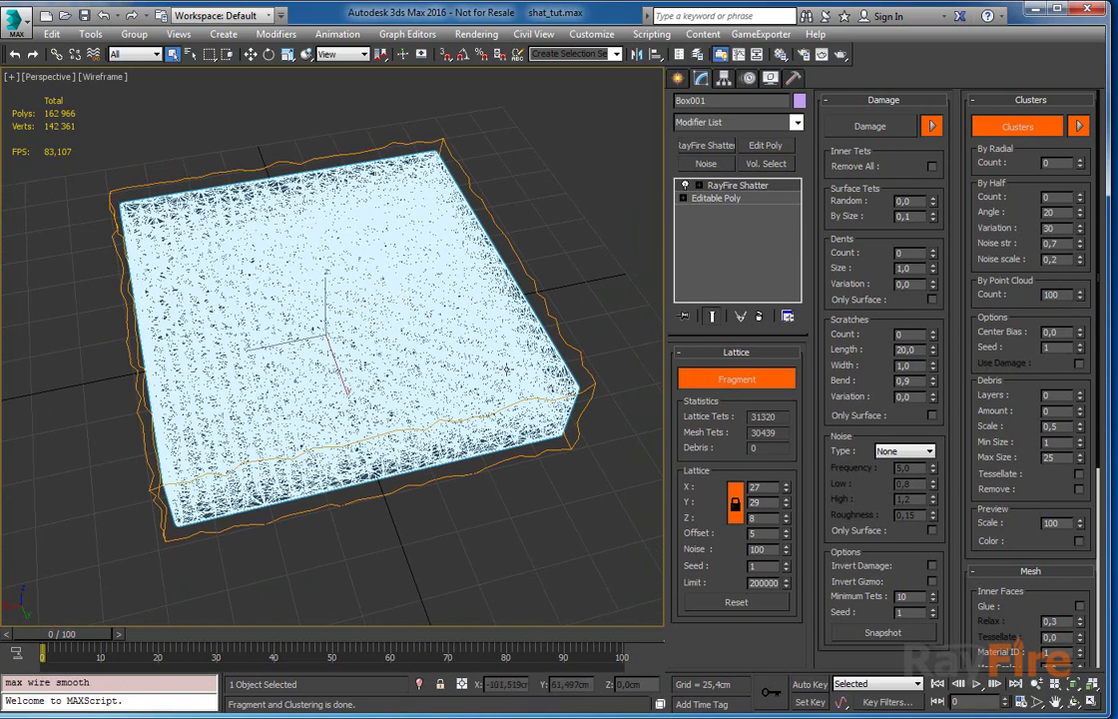
pyautogui.click(1079, 606)
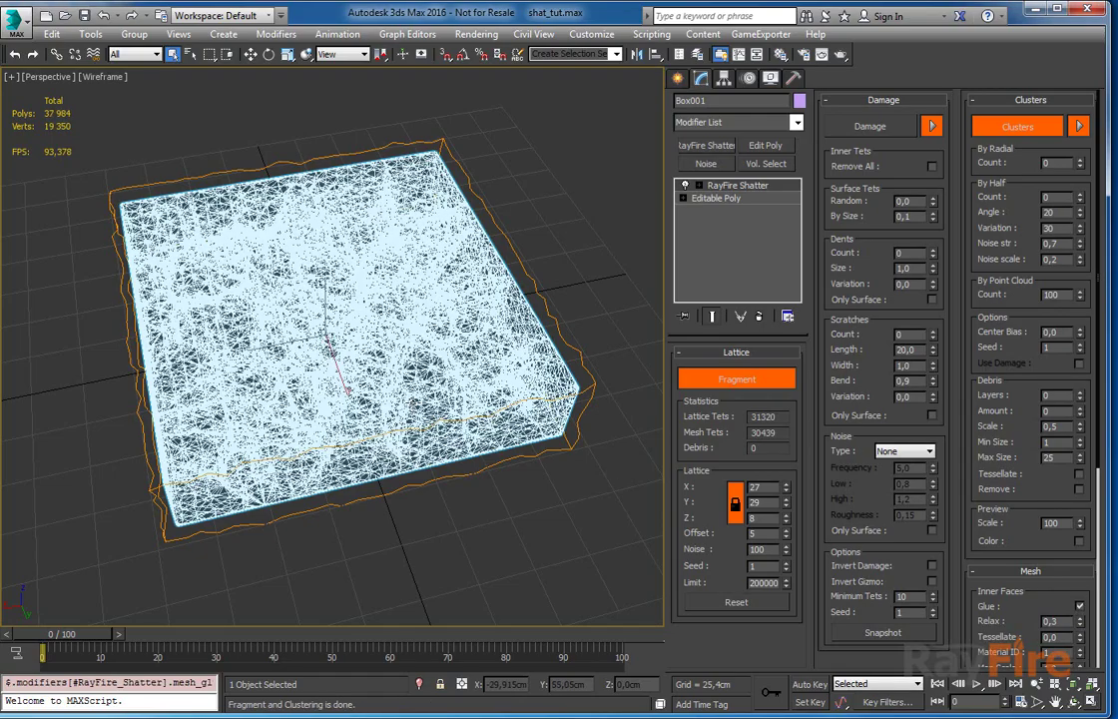
pyautogui.keyDown('alt'); pyautogui.moveTo(412, 409); pyautogui.dragTo(424, 460, button='middle'); pyautogui.keyUp('alt')
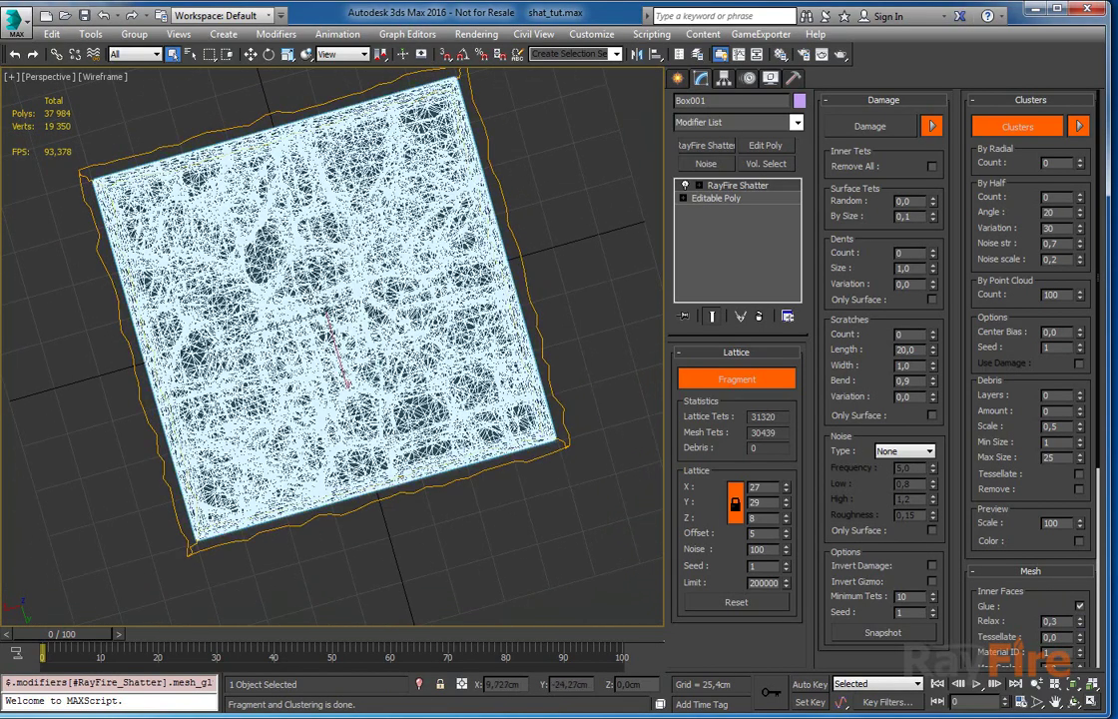
pyautogui.scroll(5, 327, 307)
pyautogui.keyDown('alt'); pyautogui.moveTo(333, 300); pyautogui.dragTo(325, 250, button='middle'); pyautogui.keyUp('alt')
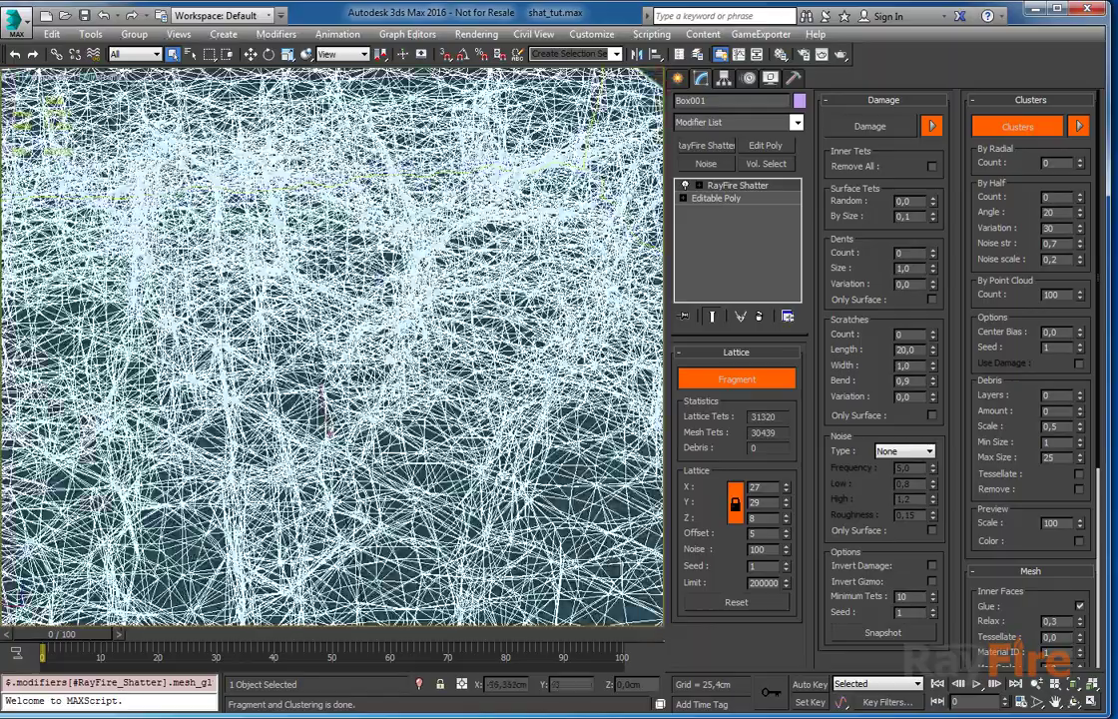
# Return the viewport to shaded display and set the cluster preview scale to 76 to separate the fragments.
pyautogui.press('F3')
pyautogui.moveTo(1079, 523); pyautogui.dragTo(1081, 544)
pyautogui.moveTo(421, 402); pyautogui.dragTo(412, 380, button='middle')
pyautogui.press('z')
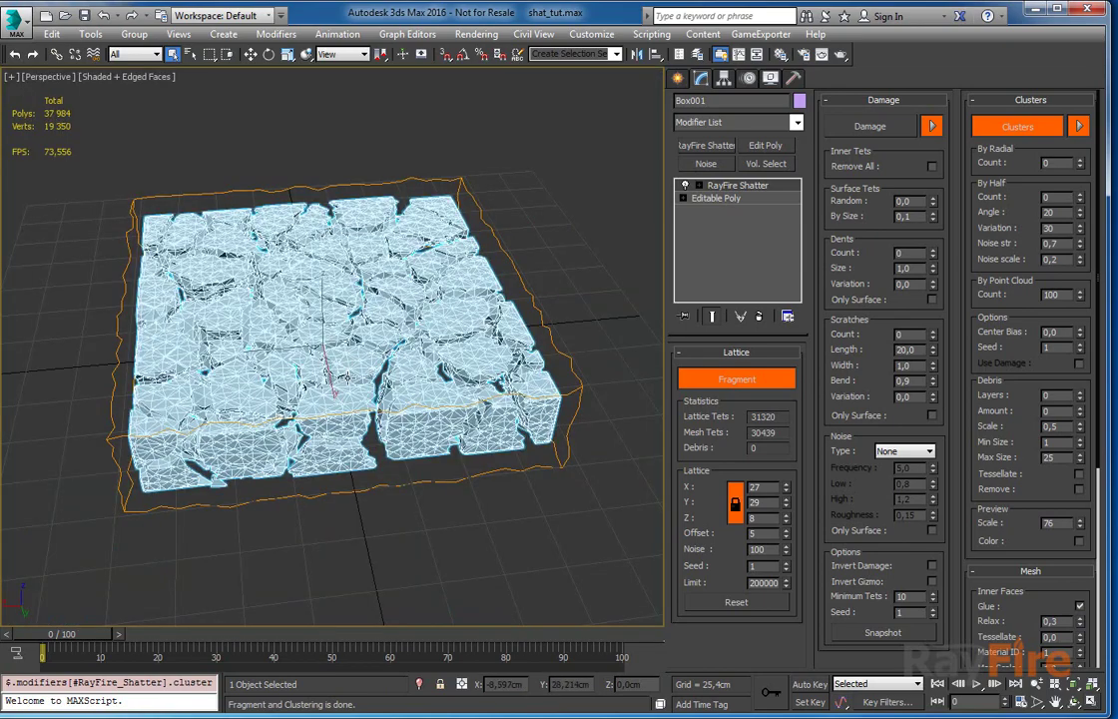
pyautogui.keyDown('alt'); pyautogui.moveTo(353, 440); pyautogui.dragTo(305, 324, button='middle'); pyautogui.keyUp('alt')
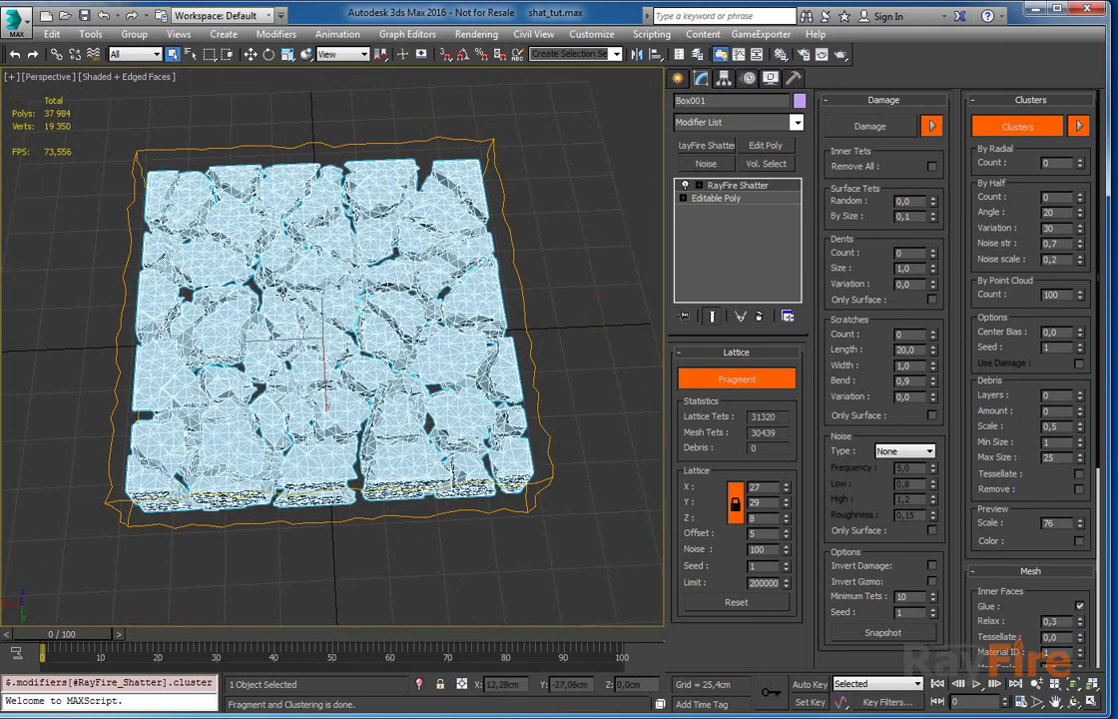
# Set the inner faces' material ID to 2 and hide the edge display on the slab.
pyautogui.scroll(-3, 1085, 569)
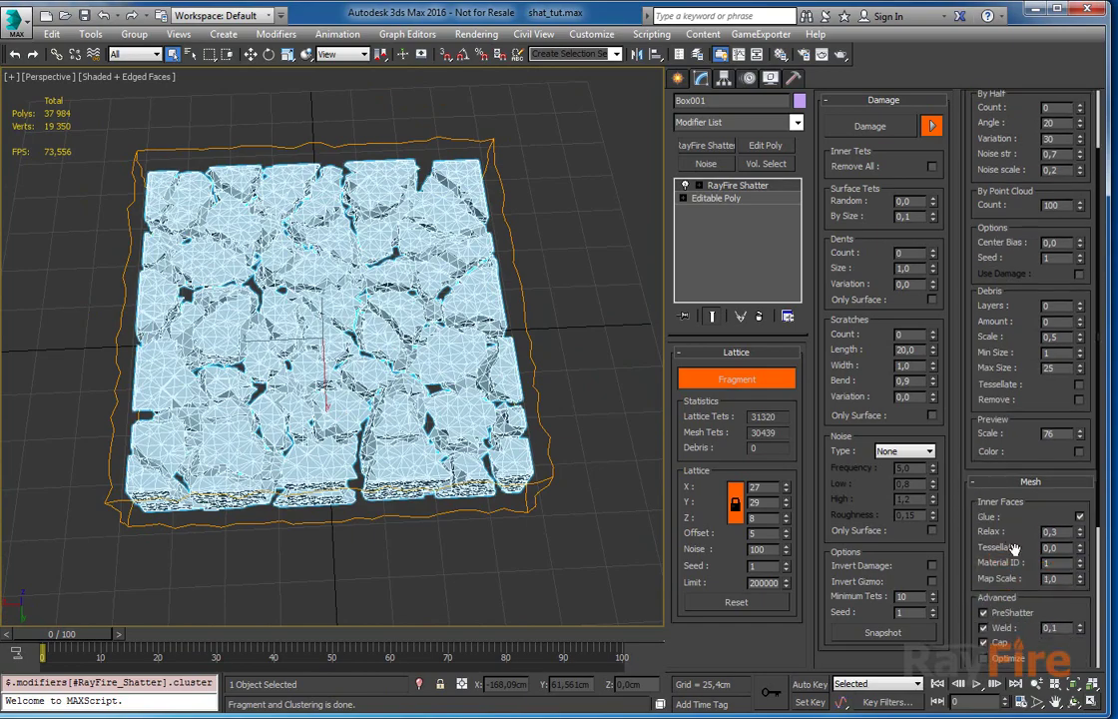
pyautogui.click(1080, 560)
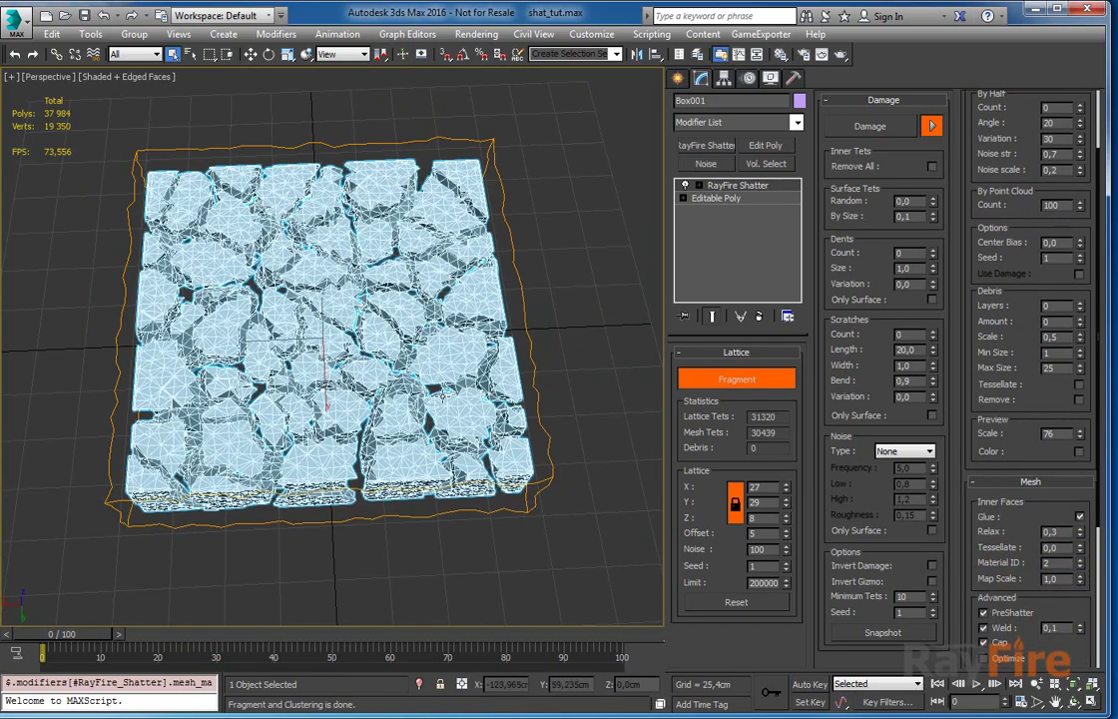
pyautogui.press('F4')
pyautogui.scroll(5, 392, 356)
pyautogui.moveTo(392, 356)
pyautogui.keyDown('alt'); pyautogui.mouseDown(button='middle')
pyautogui.moveTo(392, 285)
pyautogui.moveTo(389, 360)
pyautogui.mouseUp(button='middle'); pyautogui.keyUp('alt')
pyautogui.scroll(-5, 389, 340)
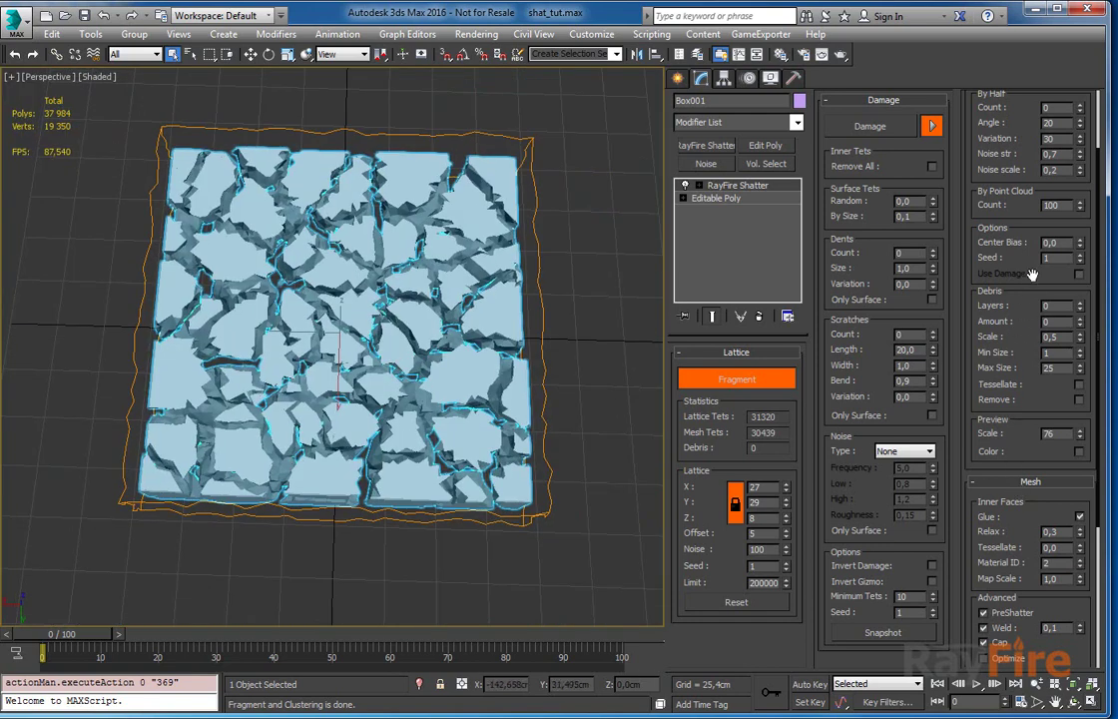
# Enter the Clusters sub-object level of the RayFire Shatter modifier.
pyautogui.moveTo(999, 196); pyautogui.dragTo(1000, 287)
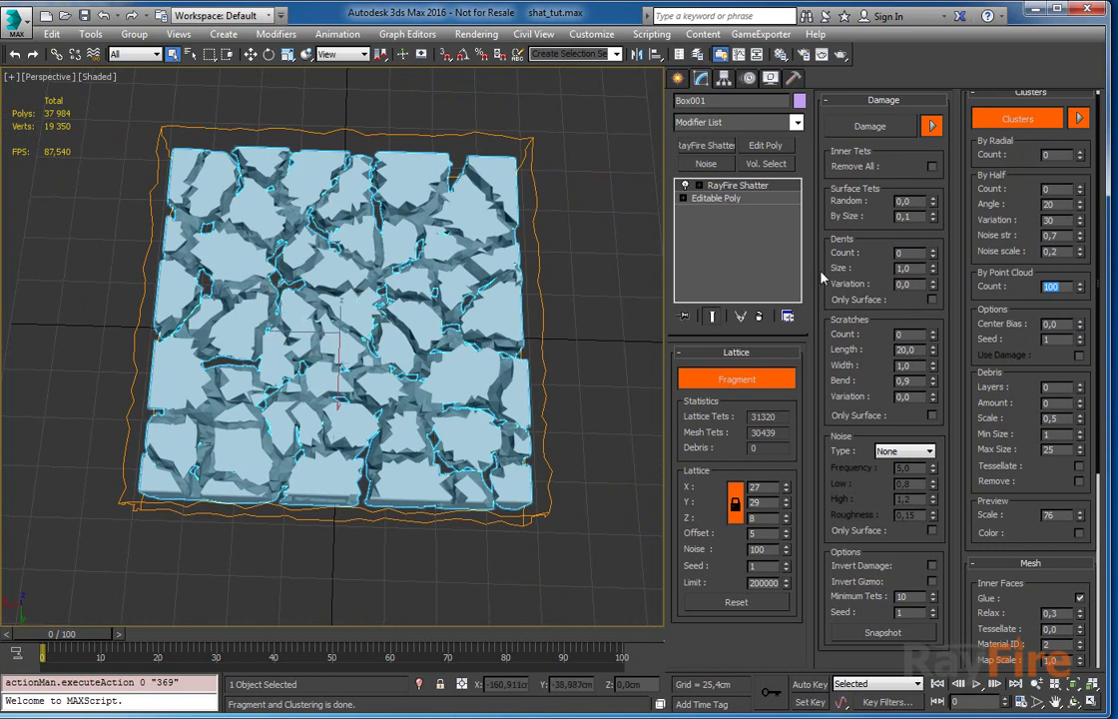
pyautogui.click(698, 185)
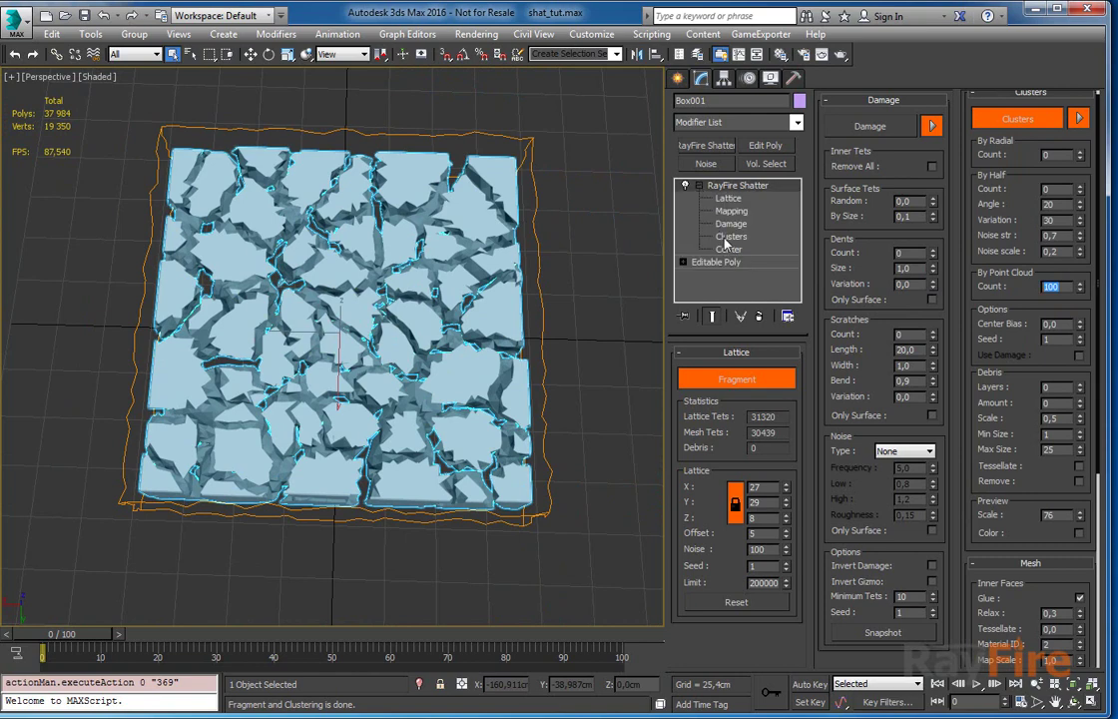
pyautogui.click(728, 237)
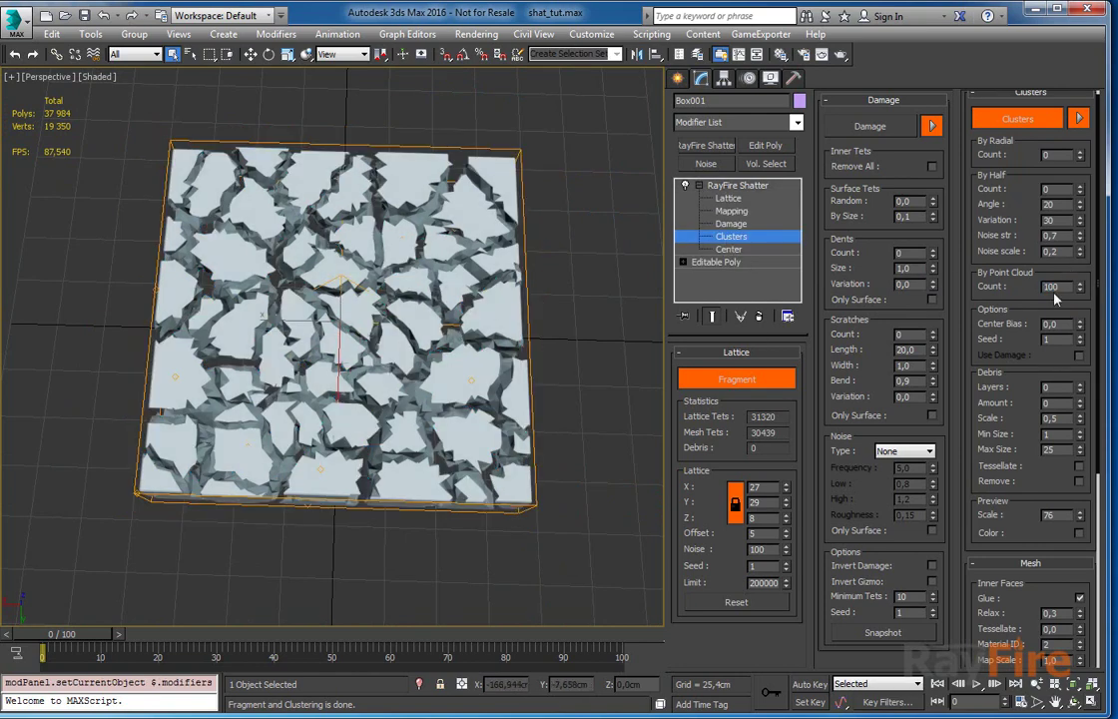
# Move the cluster point cloud gizmo along the X axis to about 167 cm, mostly off the slab.
pyautogui.moveTo(361, 320); pyautogui.dragTo(530, 271, button='middle')
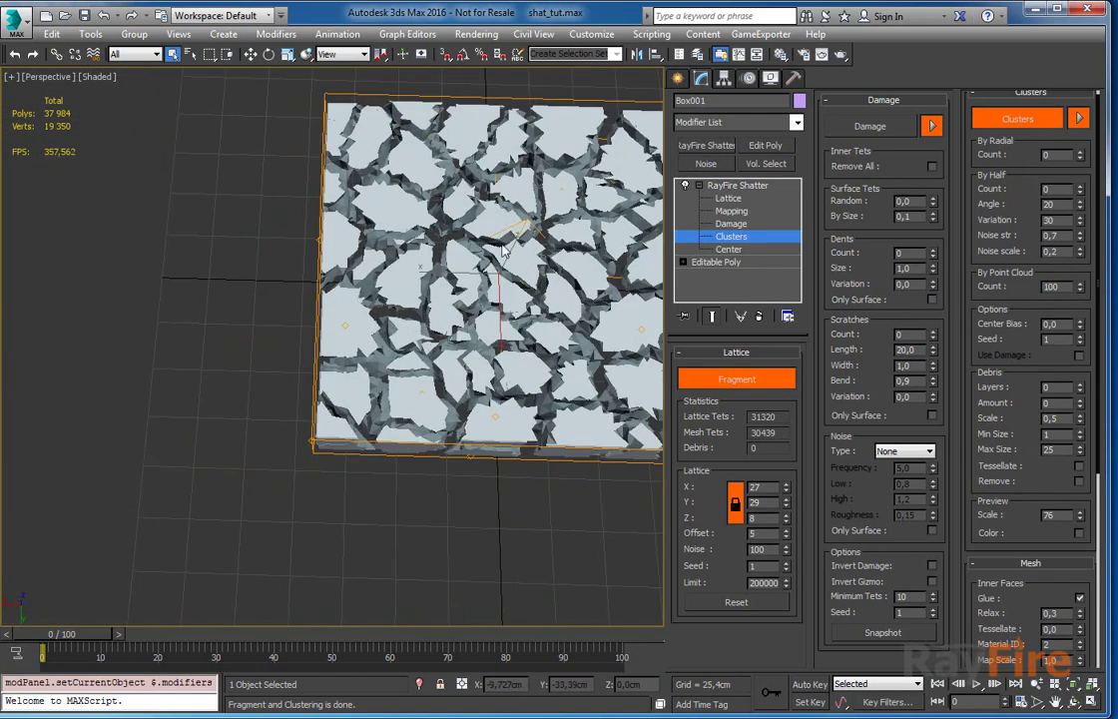
pyautogui.press('w')
pyautogui.moveTo(463, 273); pyautogui.dragTo(140, 252)
pyautogui.moveTo(250, 244); pyautogui.dragTo(270, 298, button='middle')
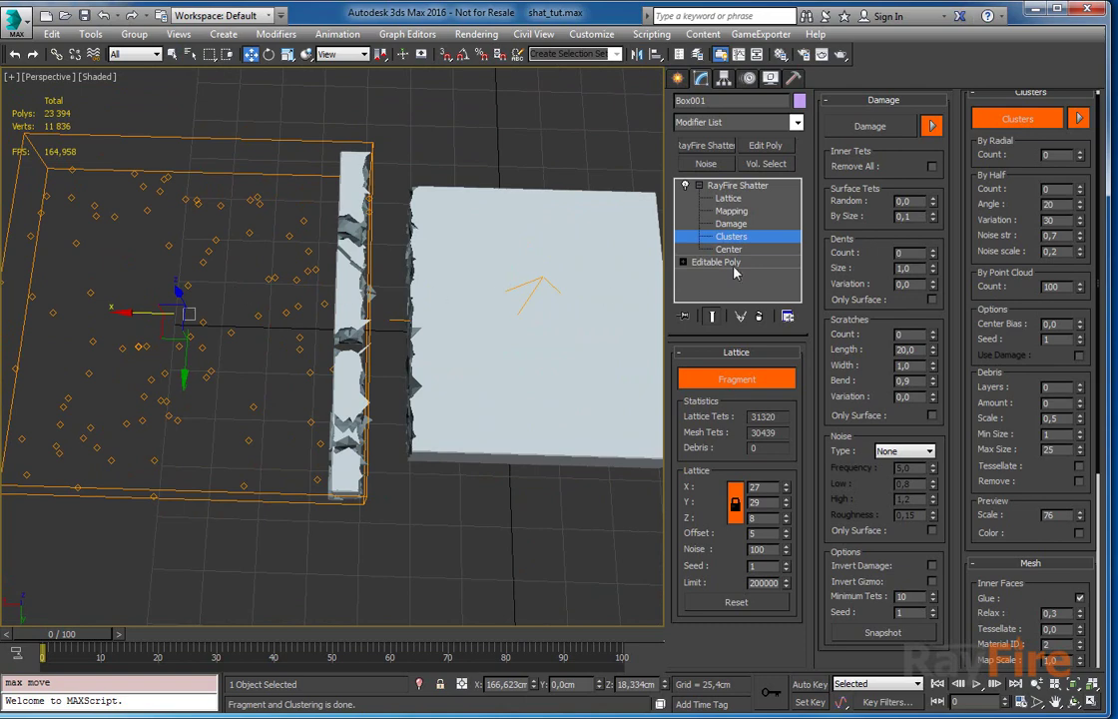
pyautogui.moveTo(42, 200); pyautogui.dragTo(124, 184, button='middle')
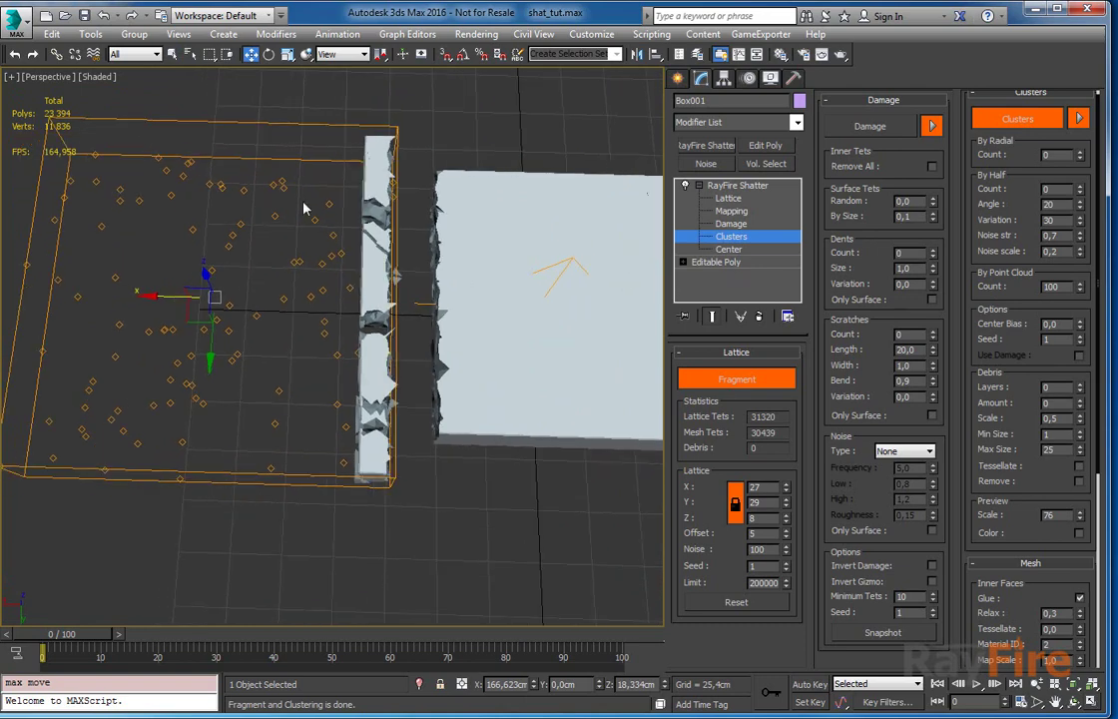
# Move the cluster gizmo back along X to about 83 cm, partly over the slab, and undo the gizmo moves.
pyautogui.moveTo(162, 296); pyautogui.dragTo(323, 296)
pyautogui.keyDown('alt'); pyautogui.moveTo(322, 296); pyautogui.dragTo(287, 219, button='middle'); pyautogui.keyUp('alt')
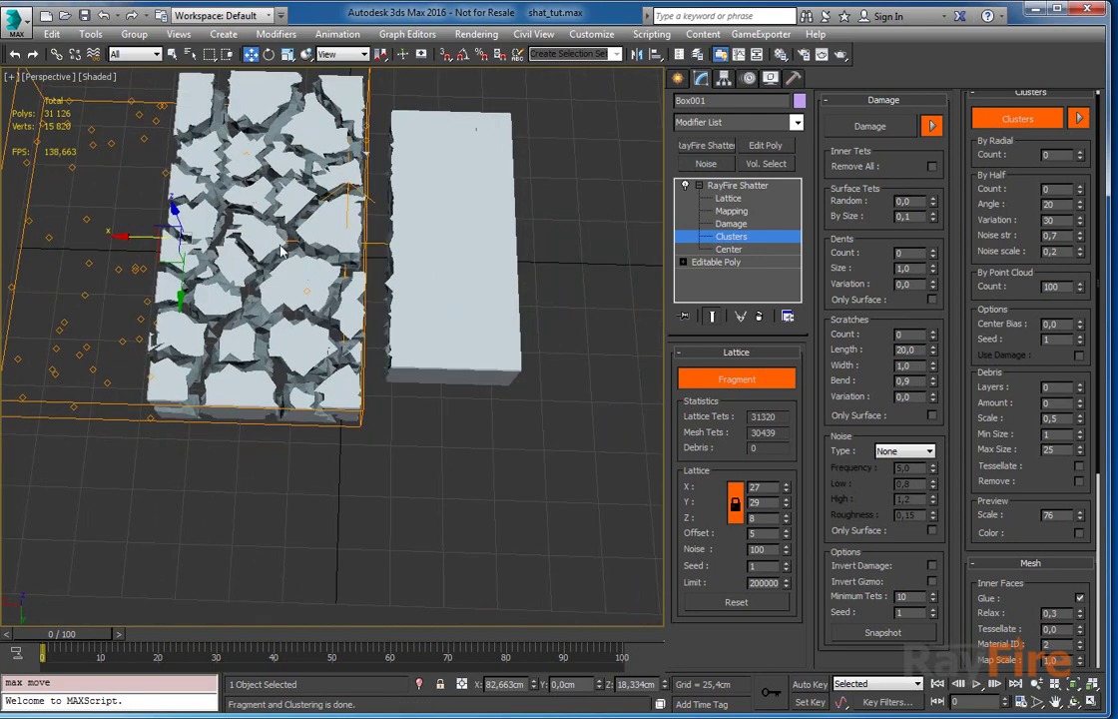
pyautogui.scroll(-5, 325, 219)
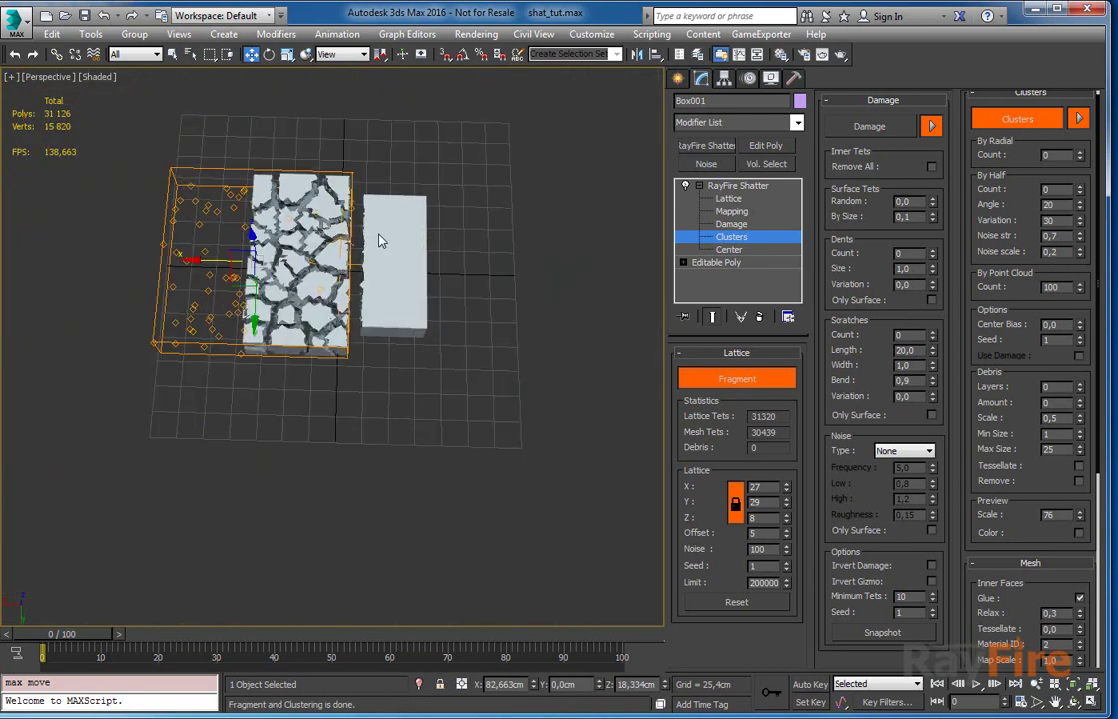
pyautogui.hotkey('ctrl', 'z')
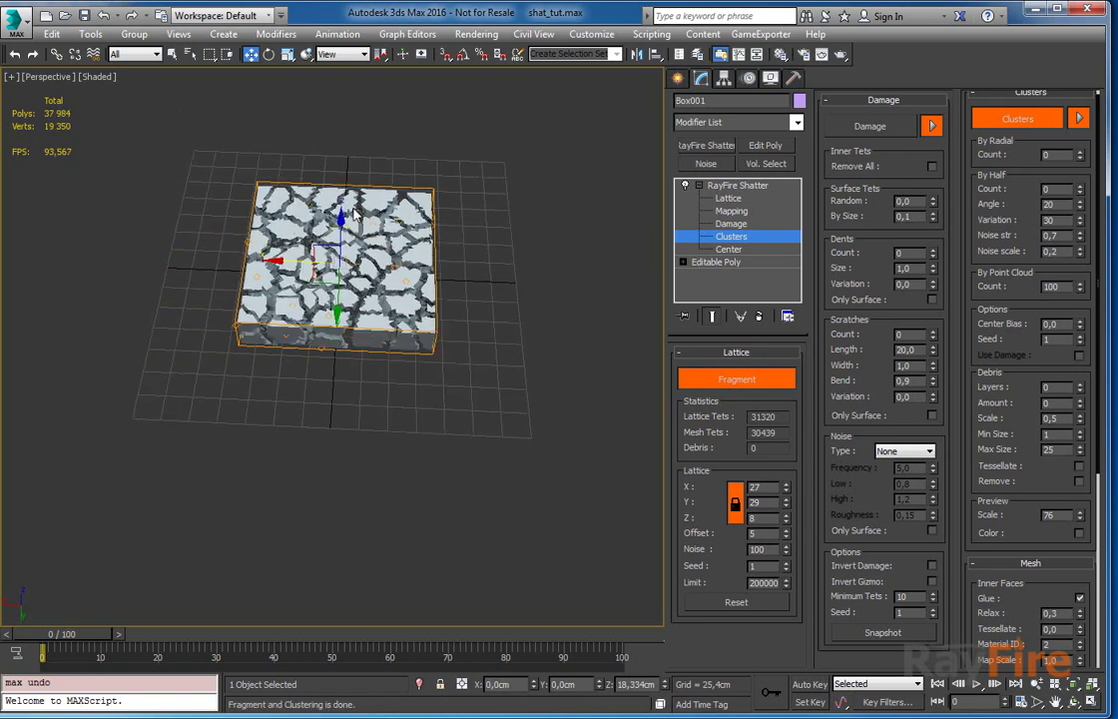
# Set the cluster count by point cloud to 10.
pyautogui.keyDown('alt'); pyautogui.moveTo(352, 205); pyautogui.dragTo(317, 231, button='middle'); pyautogui.keyUp('alt')
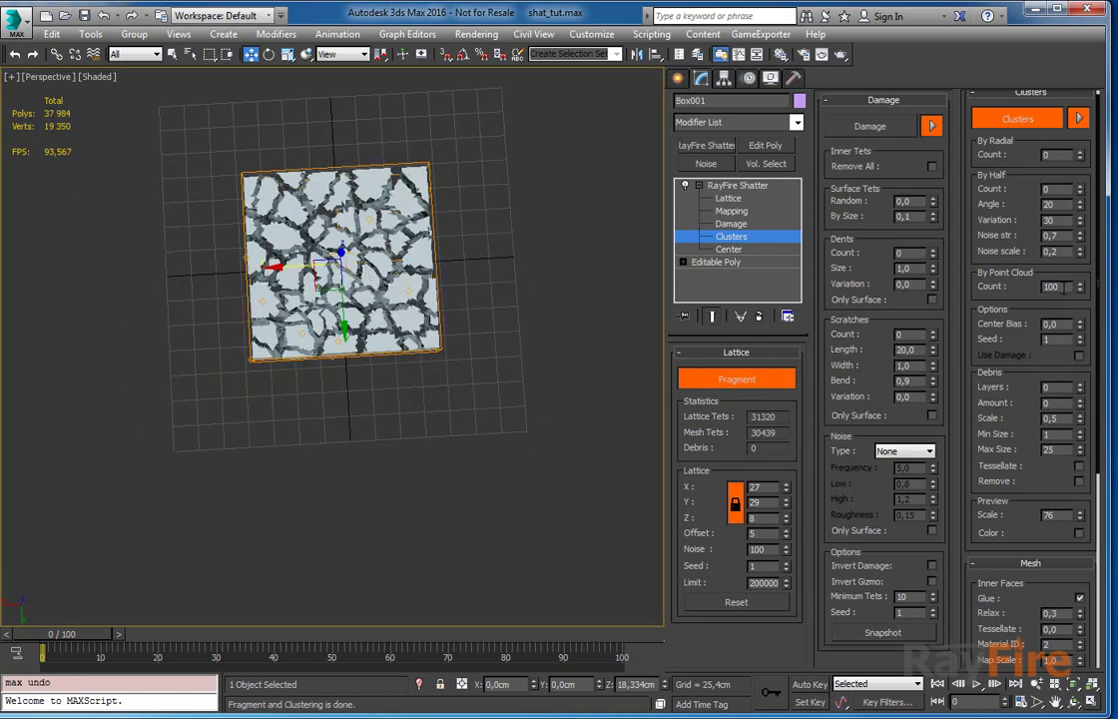
pyautogui.doubleClick(1056, 286)
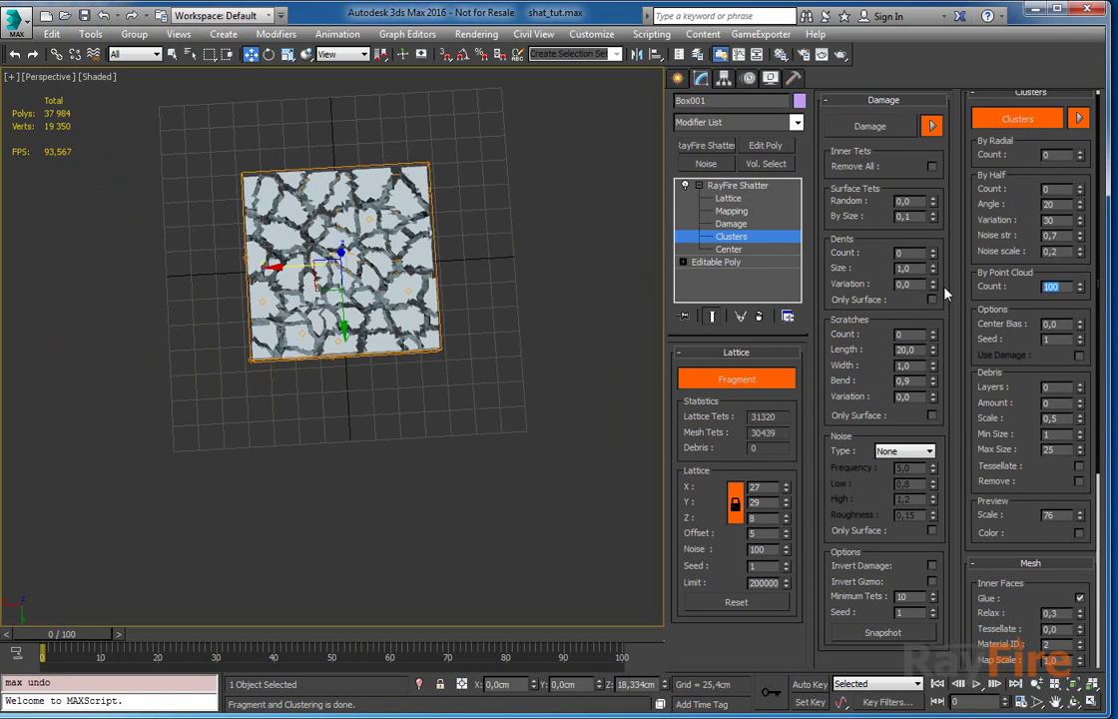
pyautogui.write('10')
pyautogui.press('Return')
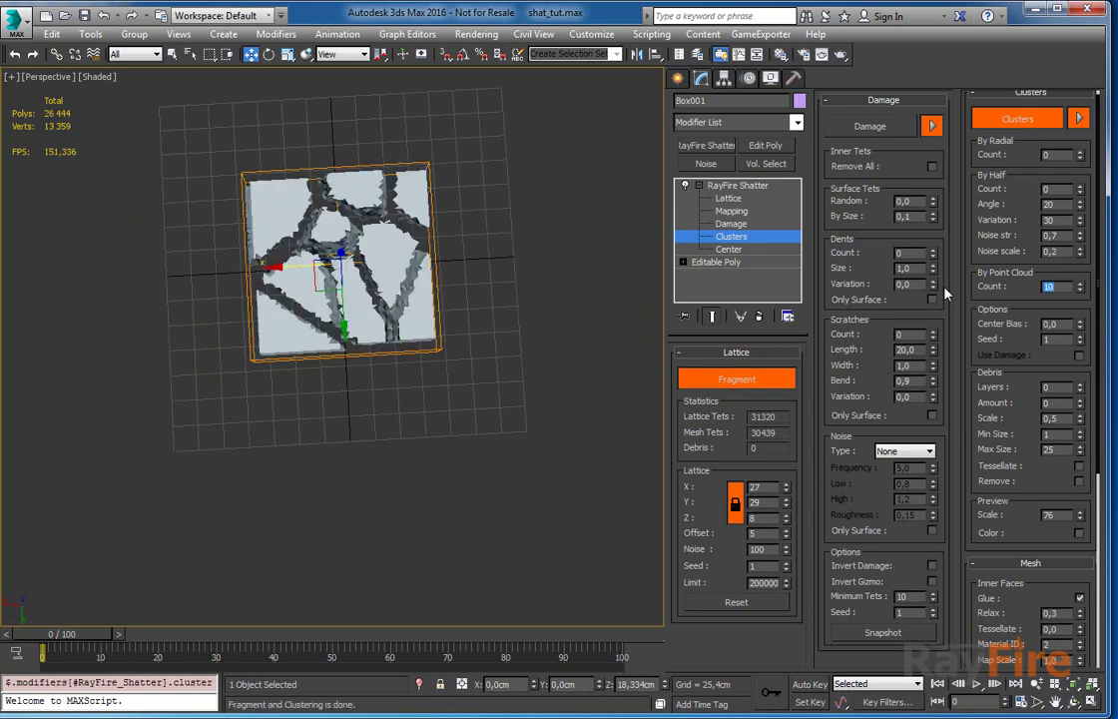
# Set the By Point Cloud cluster count to 100.
pyautogui.scroll(4, 299, 196)
pyautogui.keyDown('alt'); pyautogui.moveTo(334, 329); pyautogui.dragTo(325, 278, button='middle'); pyautogui.keyUp('alt')
pyautogui.keyDown('alt'); pyautogui.moveTo(390, 385); pyautogui.dragTo(391, 345, button='middle'); pyautogui.keyUp('alt')
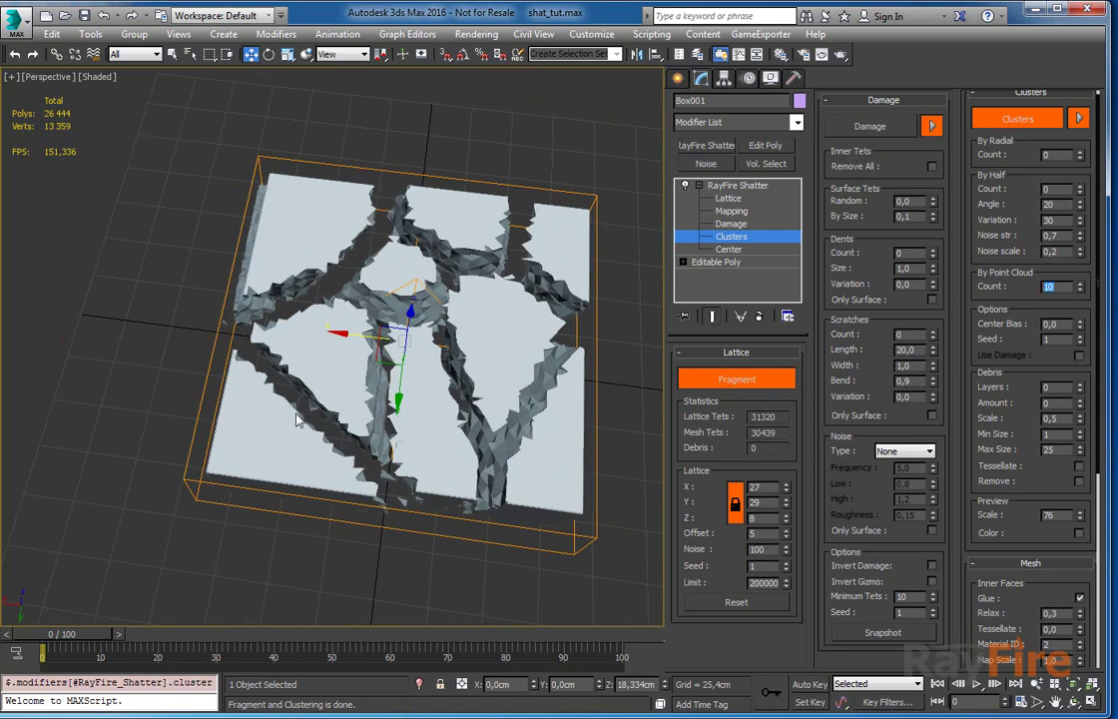
pyautogui.keyDown('alt'); pyautogui.moveTo(344, 361); pyautogui.dragTo(350, 335, button='middle'); pyautogui.keyUp('alt')
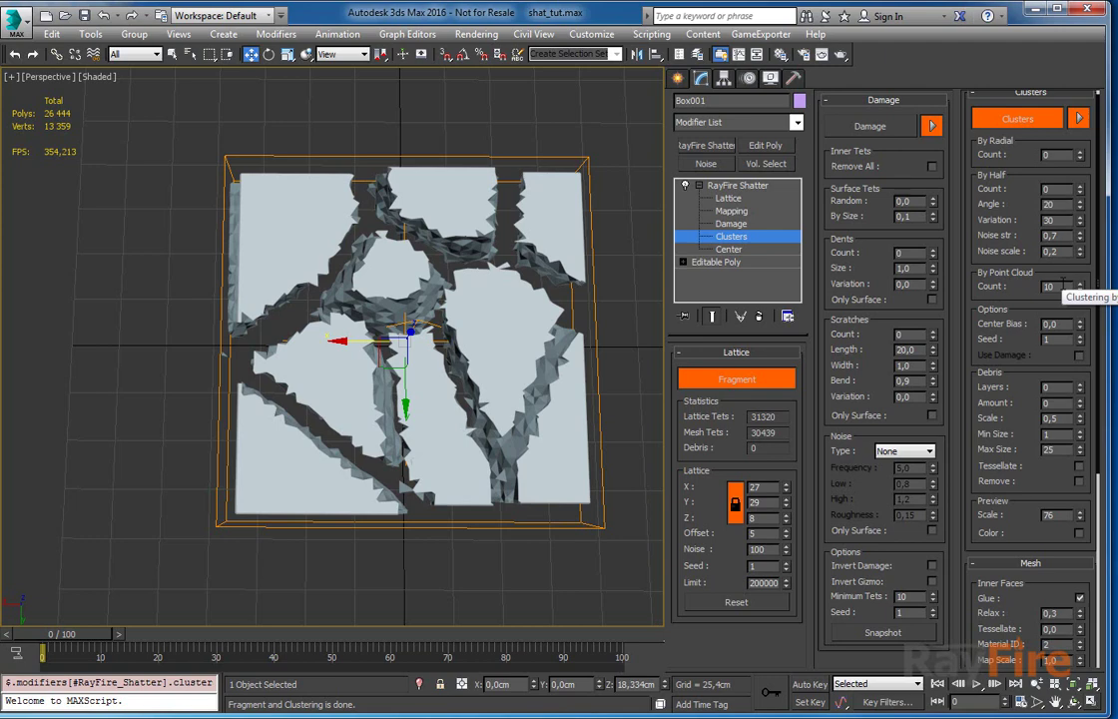
pyautogui.moveTo(1064, 286); pyautogui.dragTo(1049, 287)
pyautogui.write('10')
pyautogui.press('Return')
pyautogui.write('0')
pyautogui.press('Return')
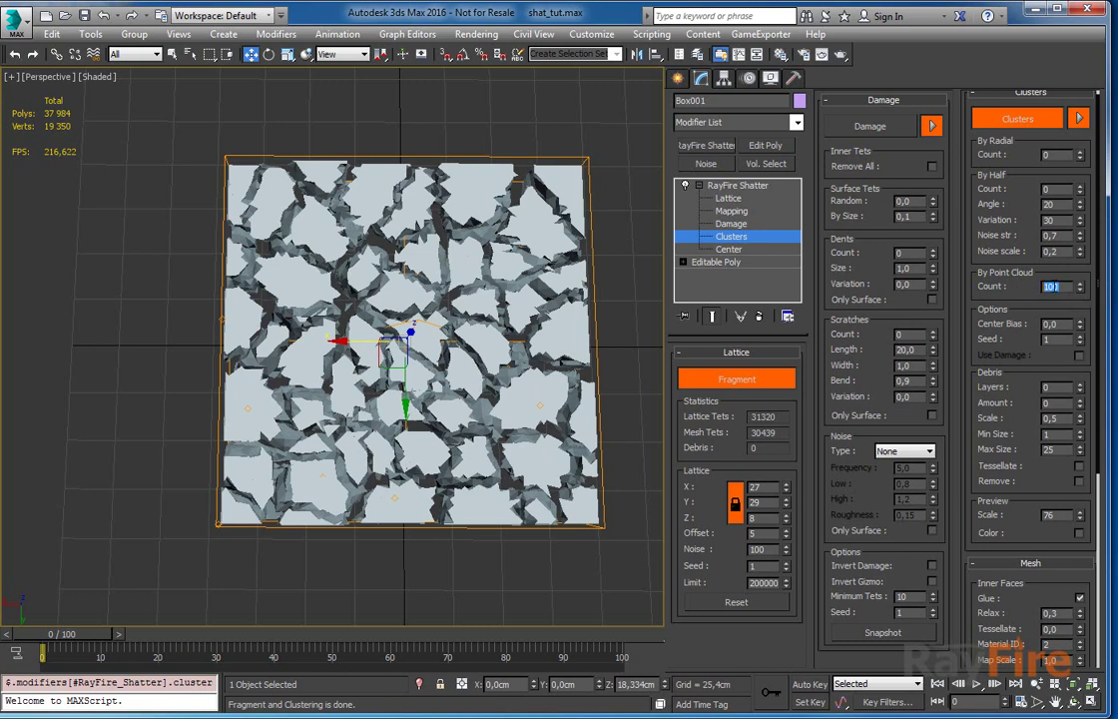
# Reset the By Point Cloud count to 0 and set the By Half cluster count to 1.
pyautogui.rightClick(1081, 289)
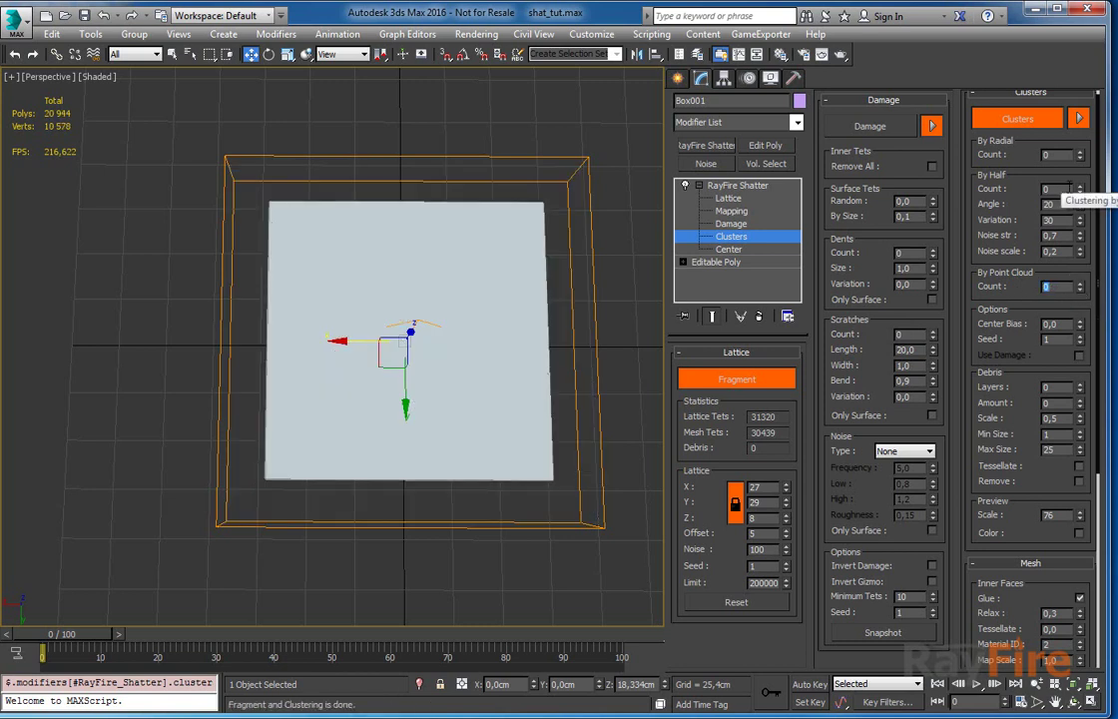
pyautogui.click(1081, 188)
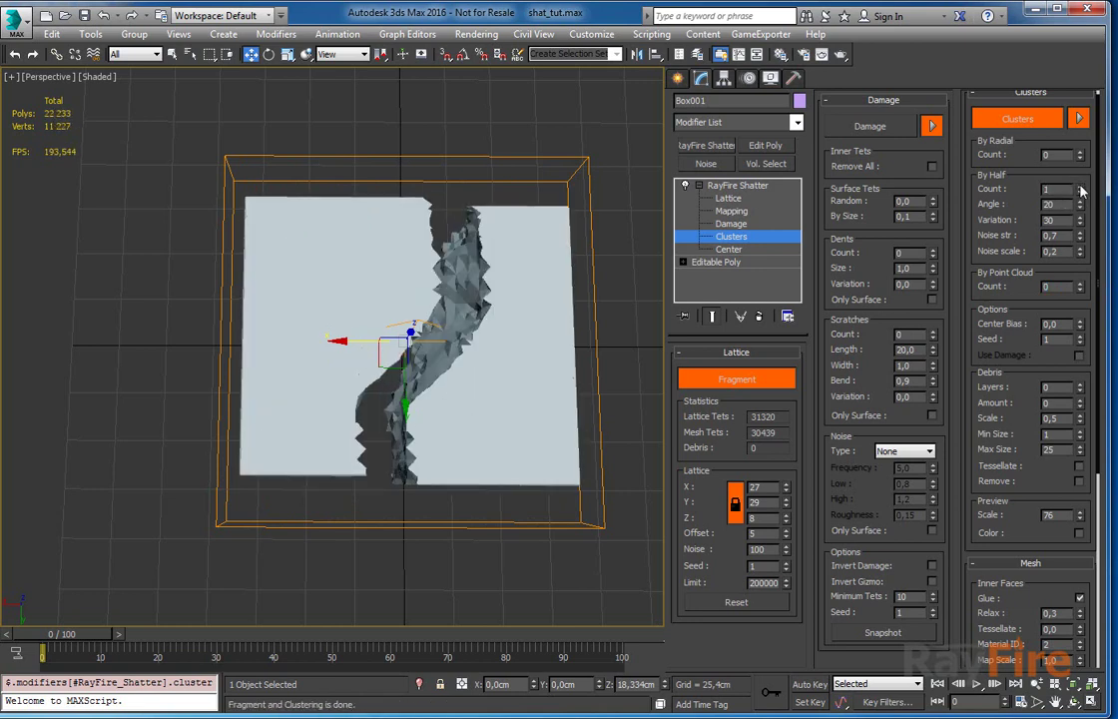
pyautogui.keyDown('alt'); pyautogui.moveTo(470, 375); pyautogui.dragTo(467, 336, button='middle'); pyautogui.keyUp('alt')
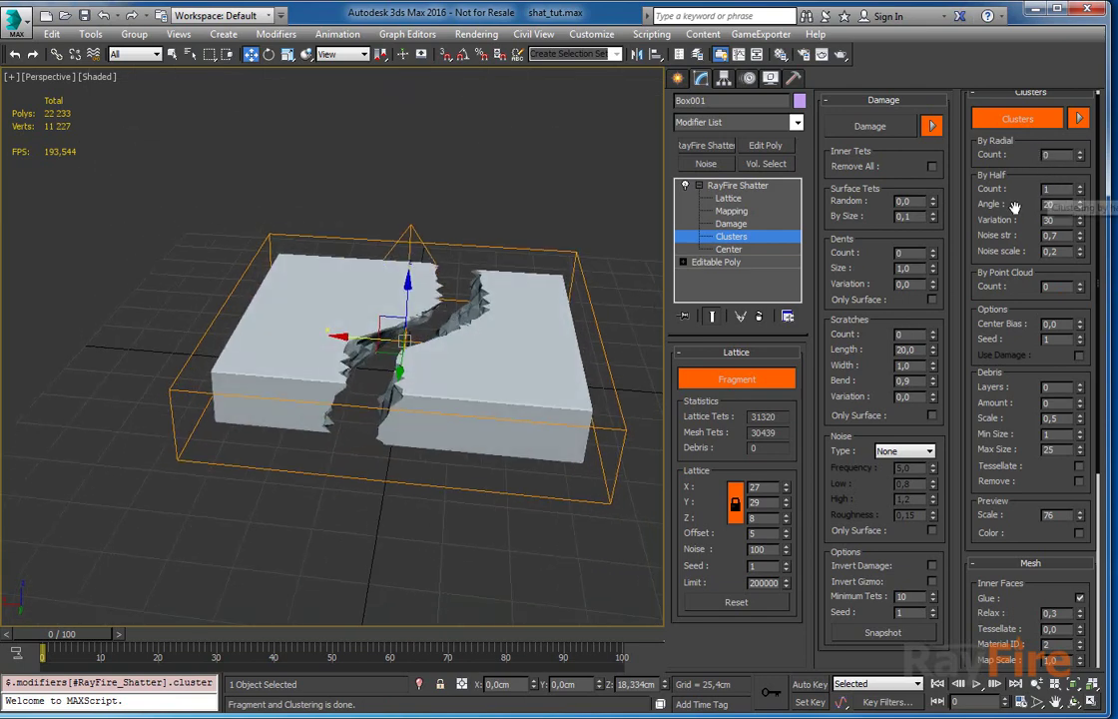
pyautogui.keyDown('alt'); pyautogui.moveTo(639, 230); pyautogui.dragTo(599, 349, button='middle'); pyautogui.keyUp('alt')
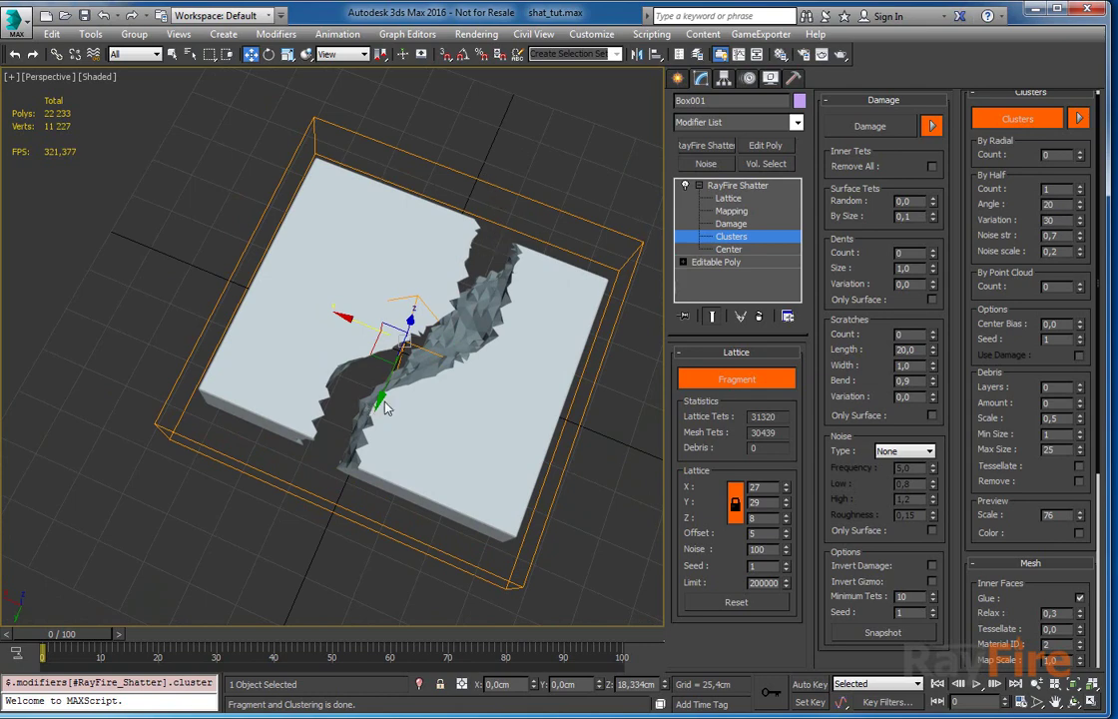
# Raise the By Half cluster count one at a time to 7.
pyautogui.click(1080, 185)
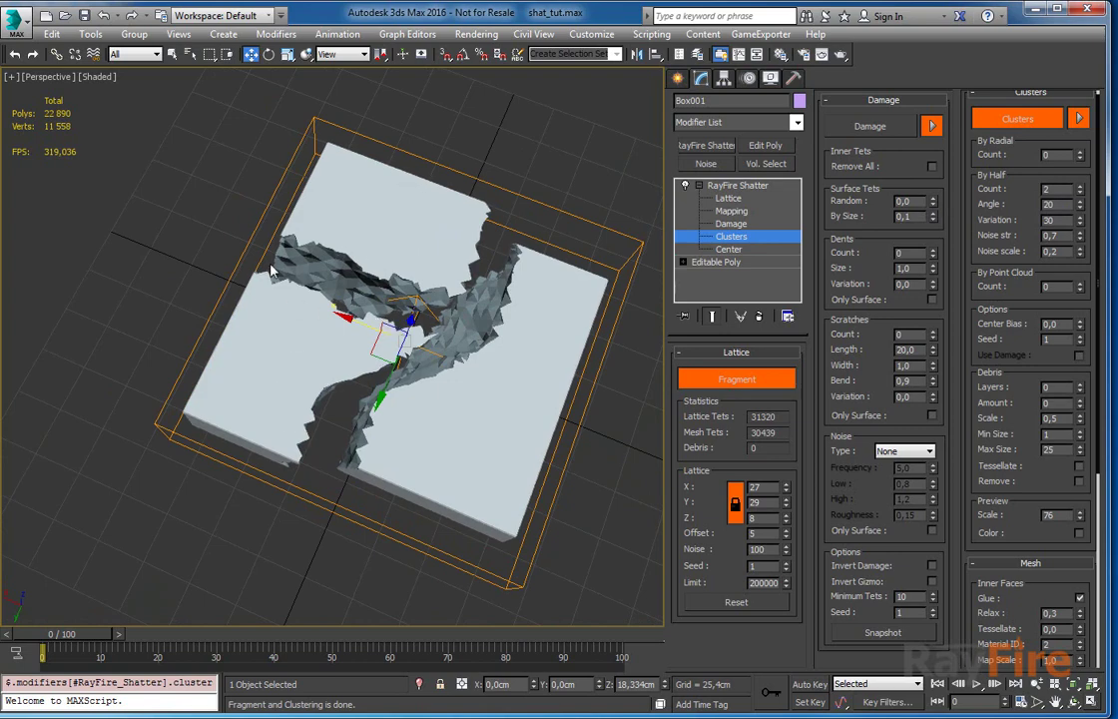
pyautogui.keyDown('alt'); pyautogui.moveTo(244, 249); pyautogui.dragTo(267, 325, button='middle'); pyautogui.keyUp('alt')
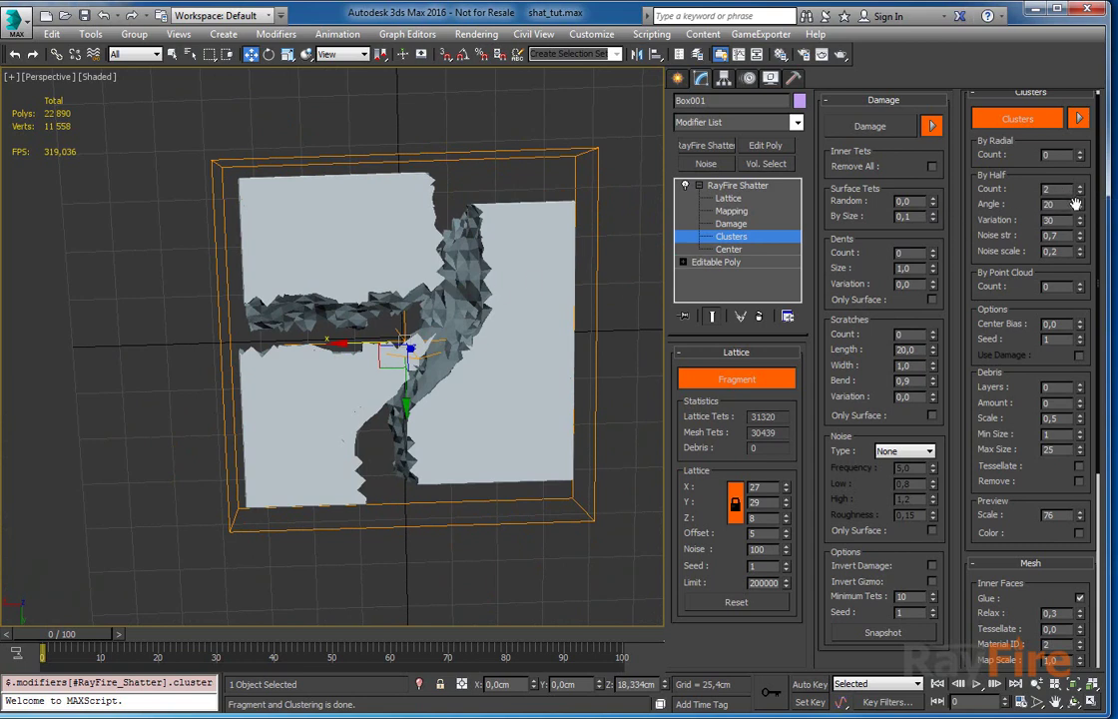
pyautogui.click(1080, 186)
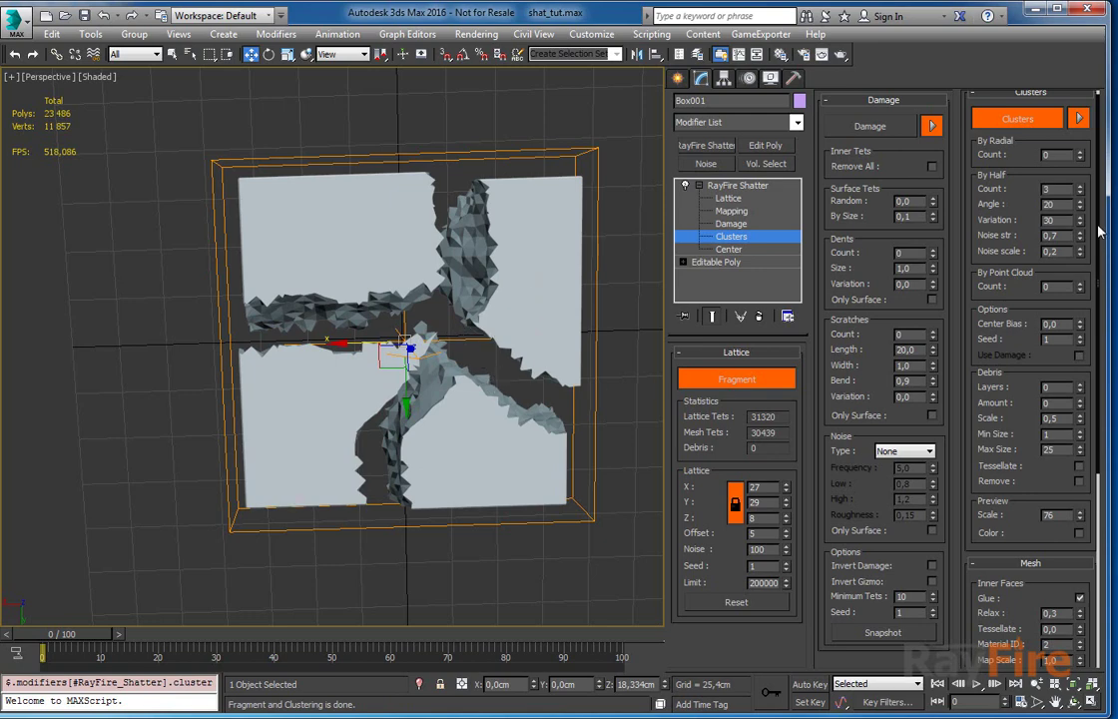
pyautogui.click(1079, 185)
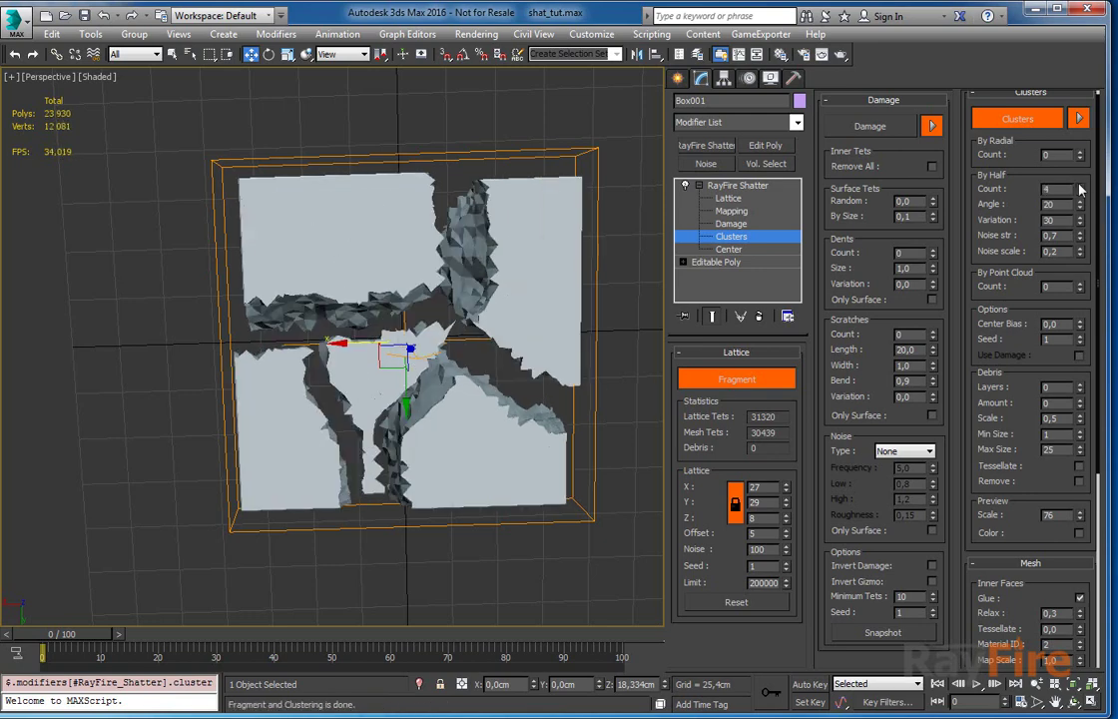
pyautogui.click(1080, 186)
pyautogui.click(1080, 185)
pyautogui.click(1081, 185)
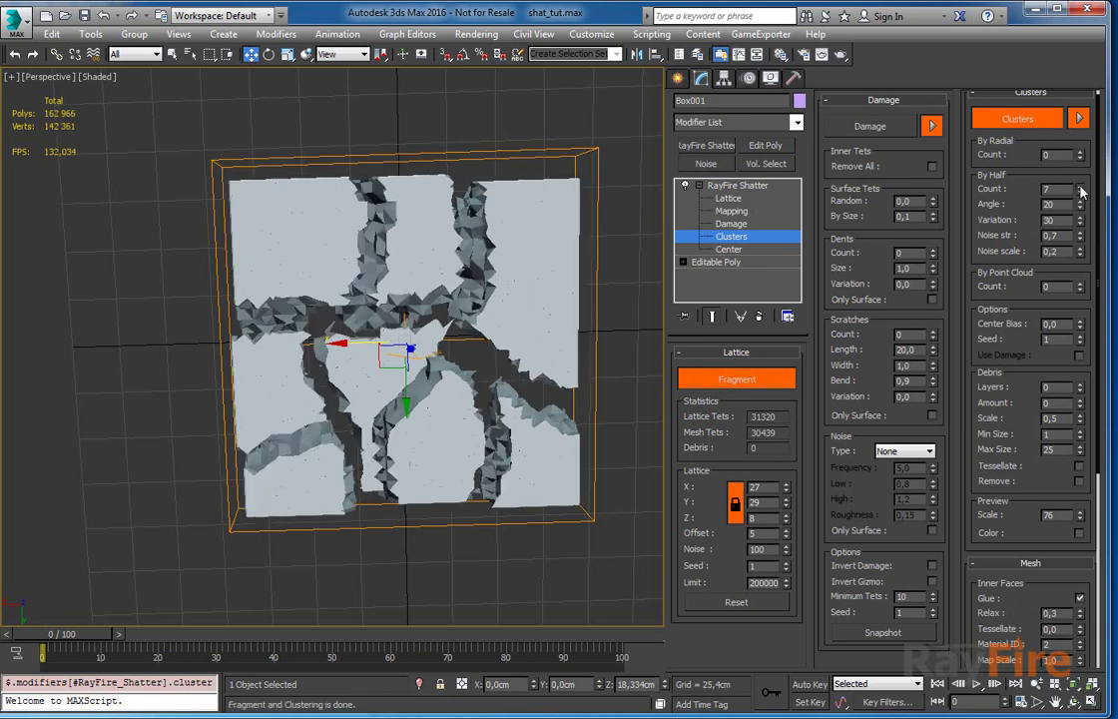
# Increase the By Half cluster count to 70 and inspect the fragmented slab.
pyautogui.click(1082, 183)
pyautogui.moveTo(1080, 186); pyautogui.dragTo(1083, 135)
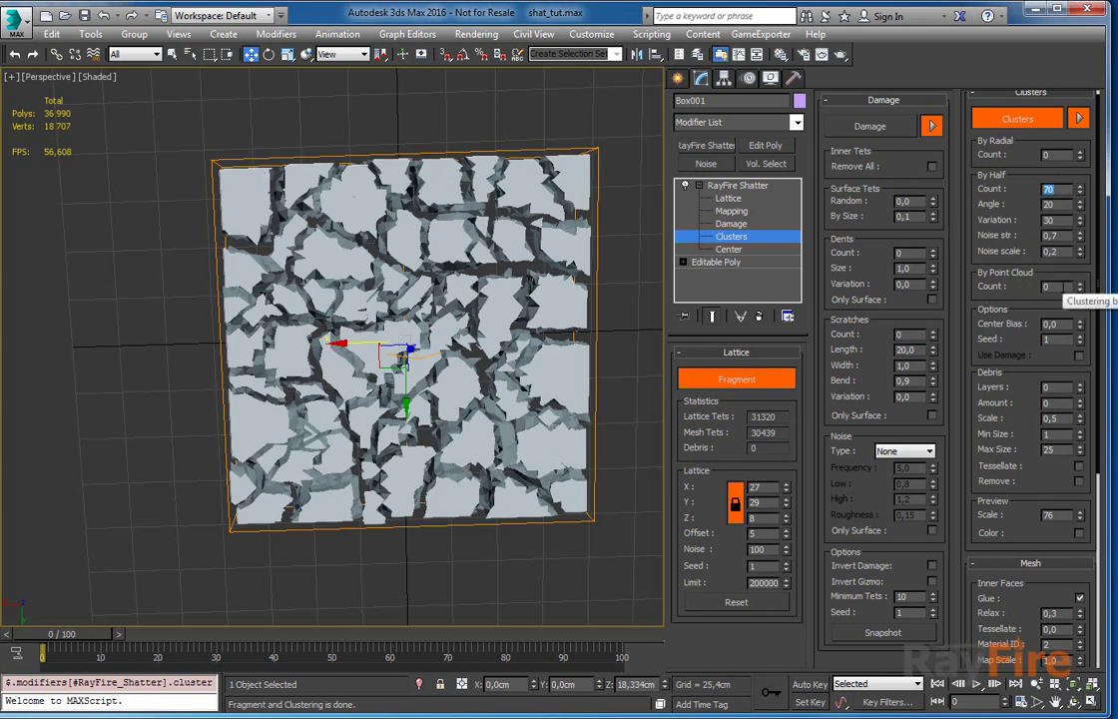
pyautogui.doubleClick(1048, 286)
pyautogui.keyDown('alt'); pyautogui.moveTo(420, 344); pyautogui.dragTo(430, 304, button='middle'); pyautogui.keyUp('alt')
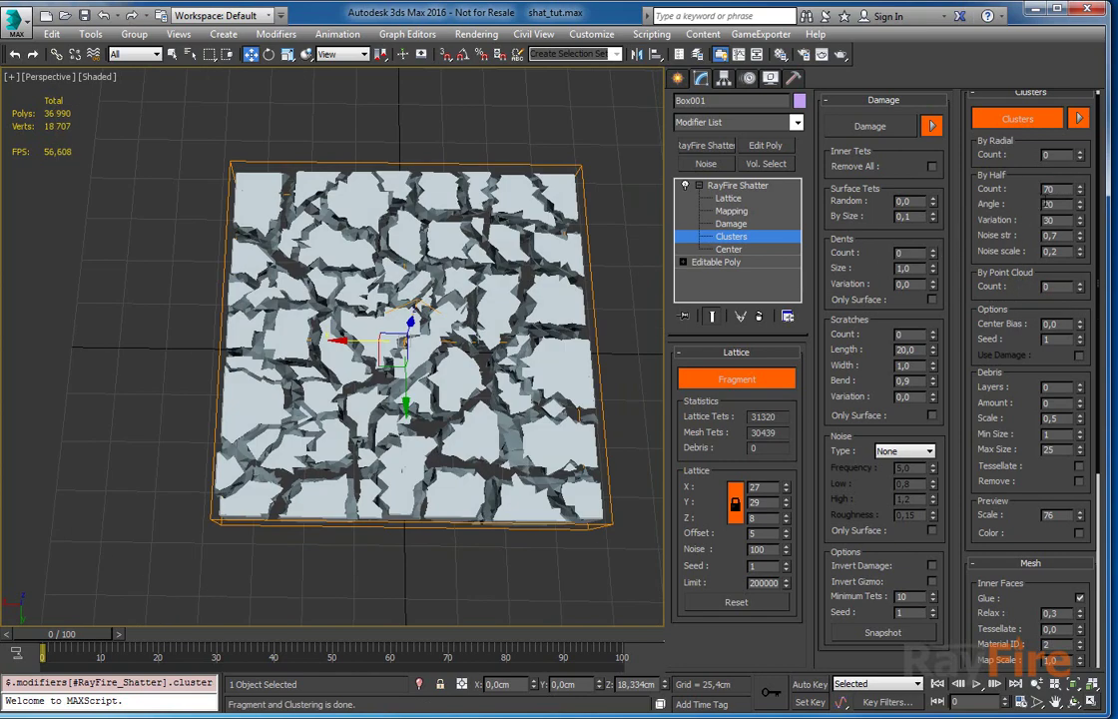
# Set the By Half cluster count to 150, and reduce it to 10.
pyautogui.doubleClick(1057, 187)
pyautogui.press('Return')
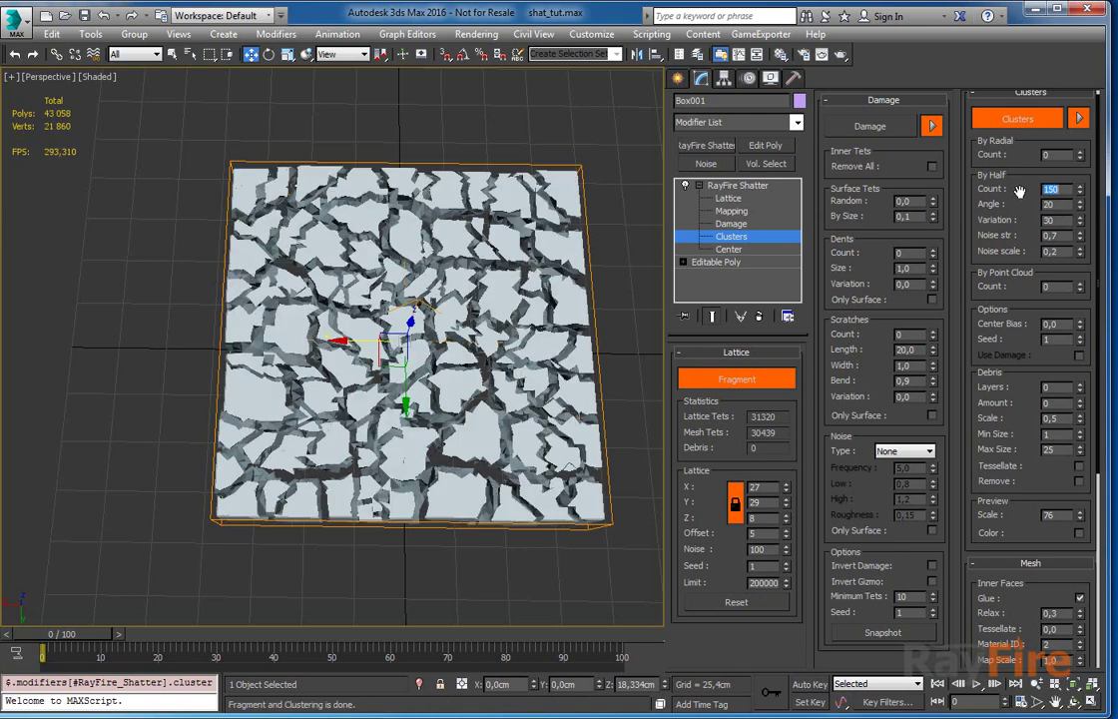
pyautogui.press('Return')
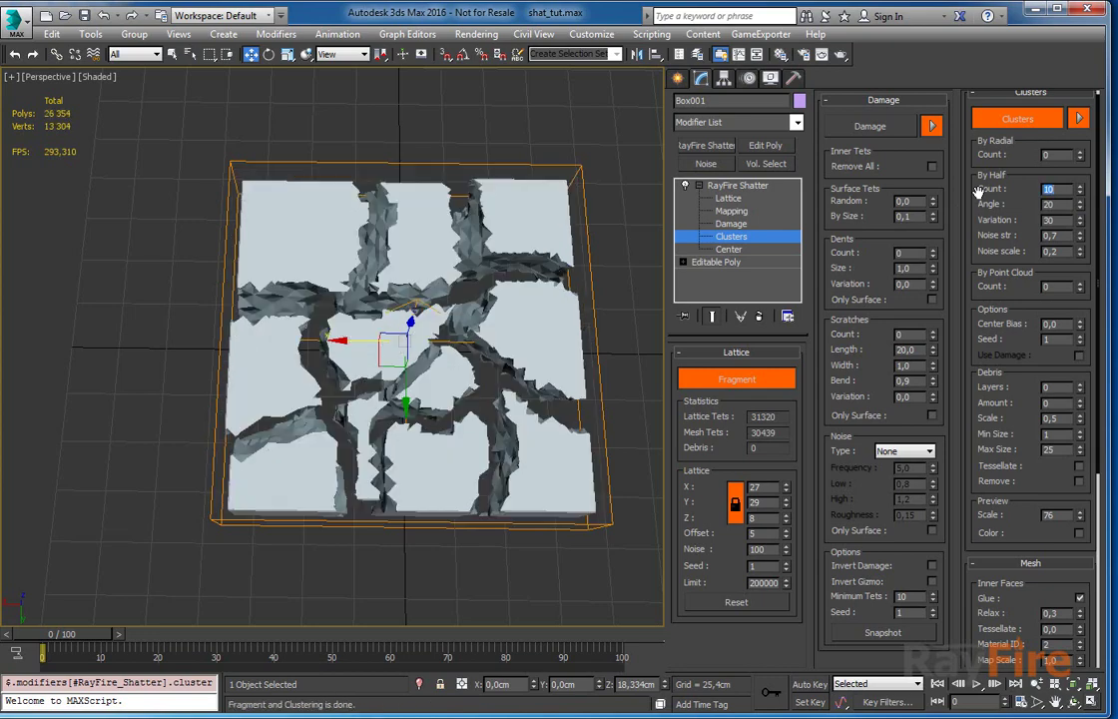
pyautogui.keyDown('alt'); pyautogui.moveTo(504, 327); pyautogui.dragTo(378, 324, button='middle'); pyautogui.keyUp('alt')
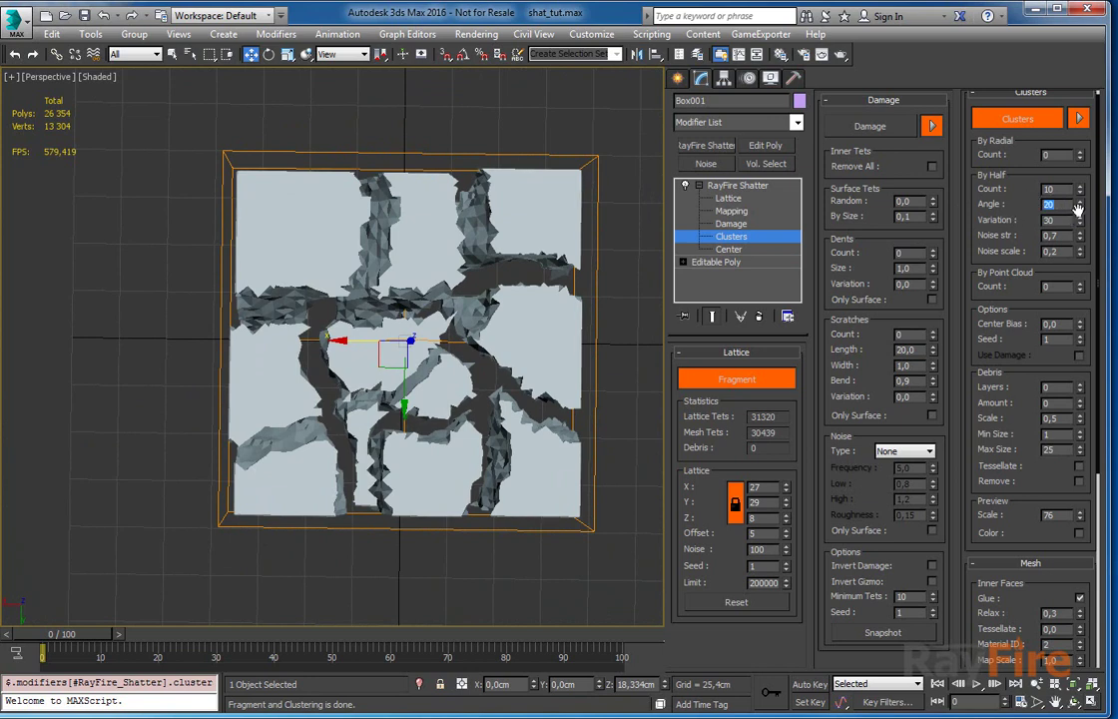
# Reset both the By Half angle and the noise strength to 0.
pyautogui.rightClick(1079, 208)
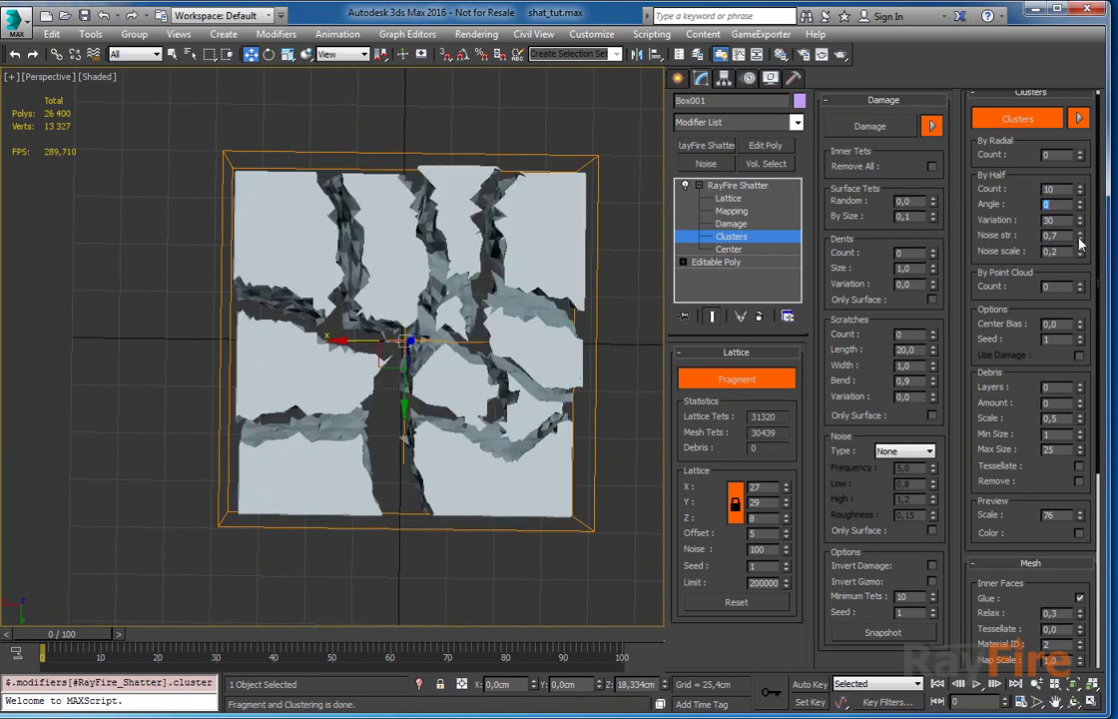
pyautogui.rightClick(1080, 237)
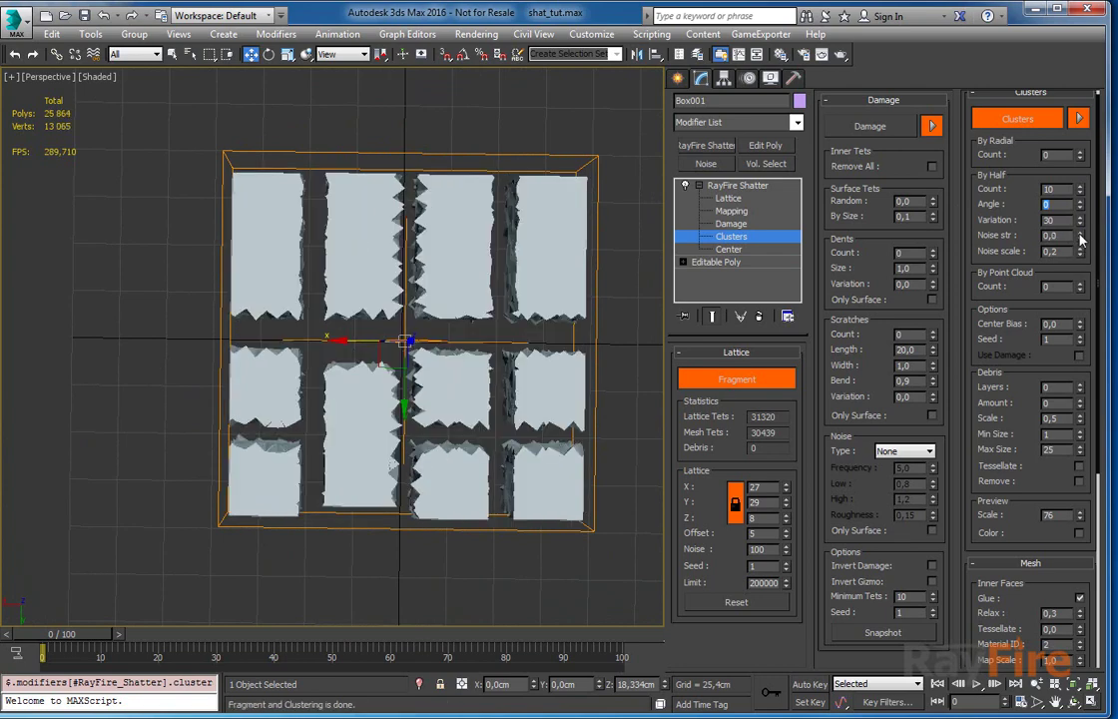
pyautogui.keyDown('alt'); pyautogui.moveTo(404, 293); pyautogui.dragTo(320, 352, button='middle'); pyautogui.keyUp('alt')
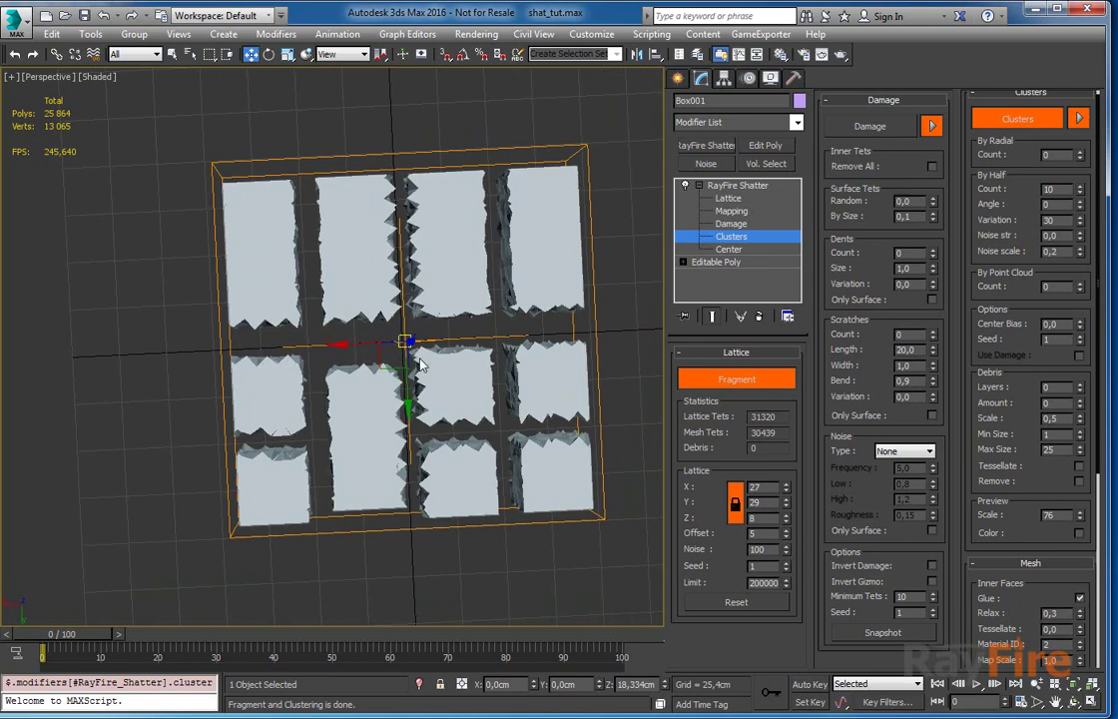
# Raise the By Half cluster count to 25 and adjust the angle to 45, settling on 36.
pyautogui.moveTo(1080, 185); pyautogui.dragTo(1071, 152)
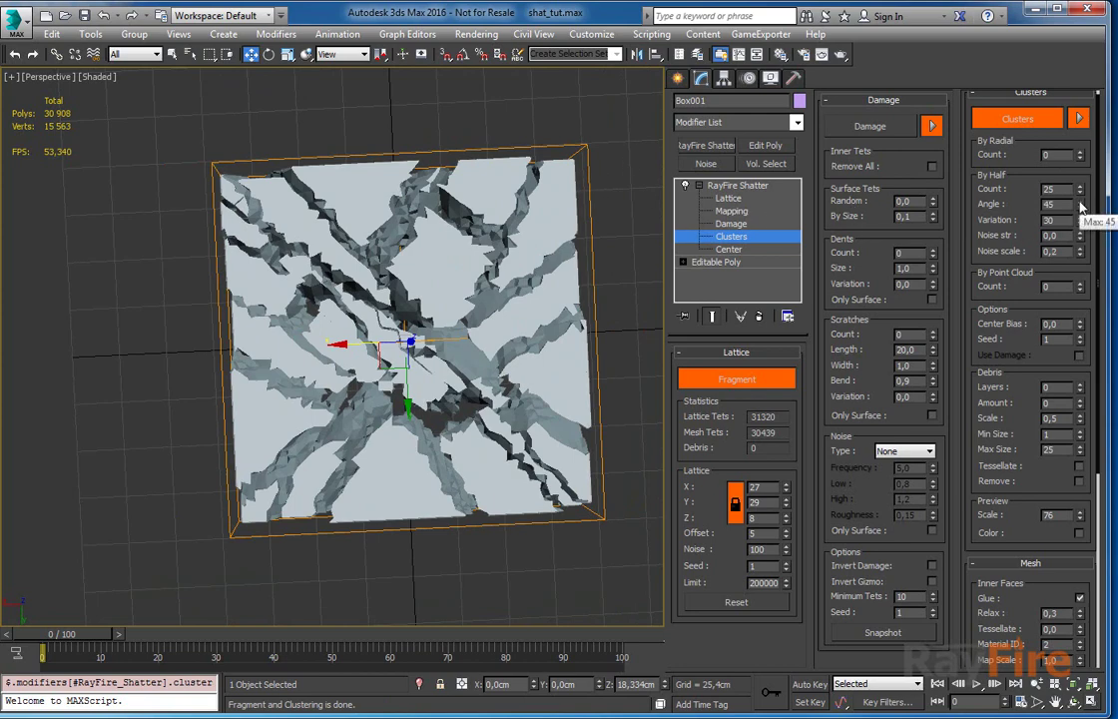
pyautogui.moveTo(1079, 201); pyautogui.dragTo(1076, 206)
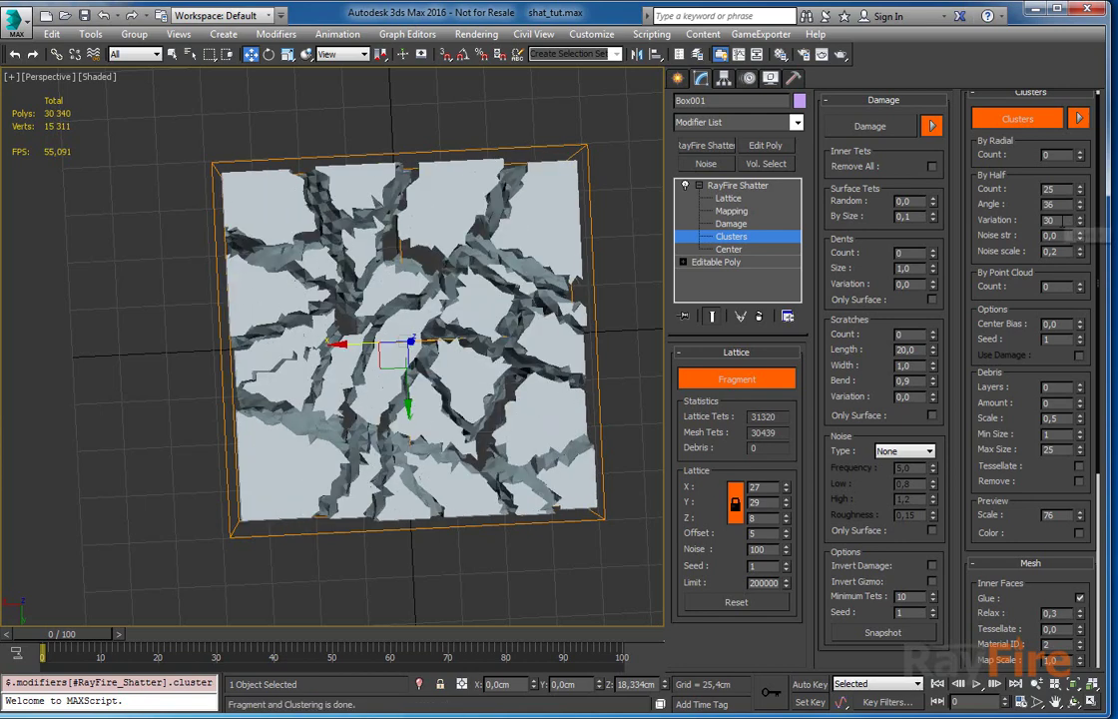
pyautogui.keyDown('alt'); pyautogui.moveTo(372, 311); pyautogui.dragTo(454, 345, button='middle'); pyautogui.keyUp('alt')
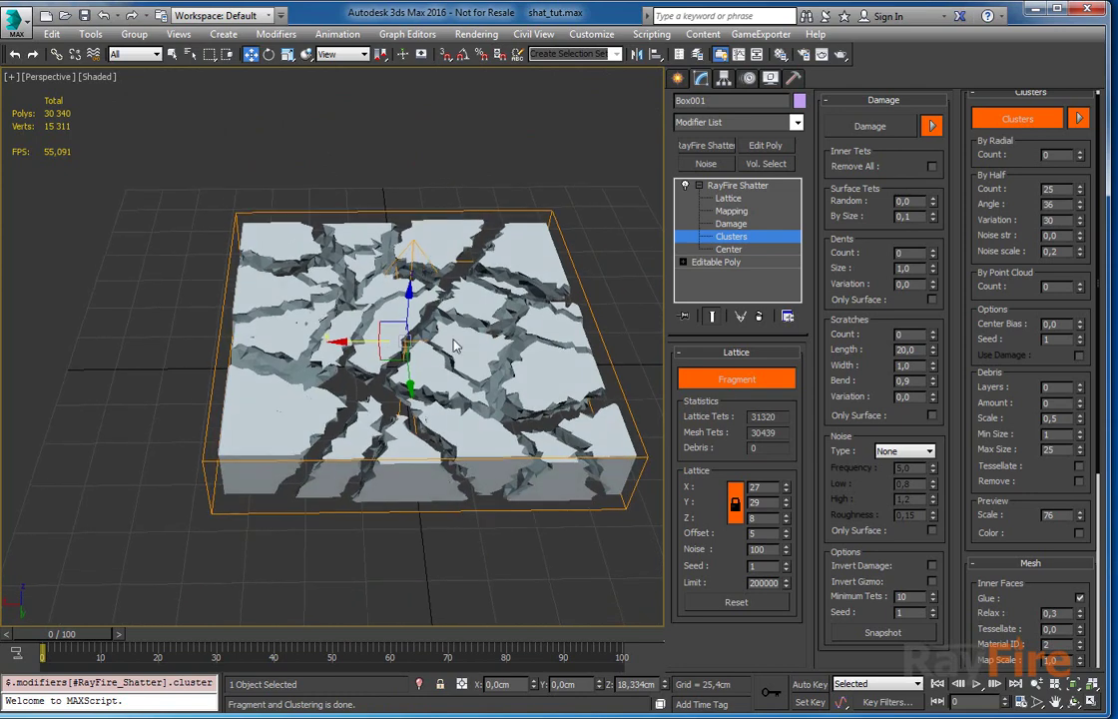
# Reset the By Half variation to 0, and raise it to 100.
pyautogui.rightClick(1080, 220)
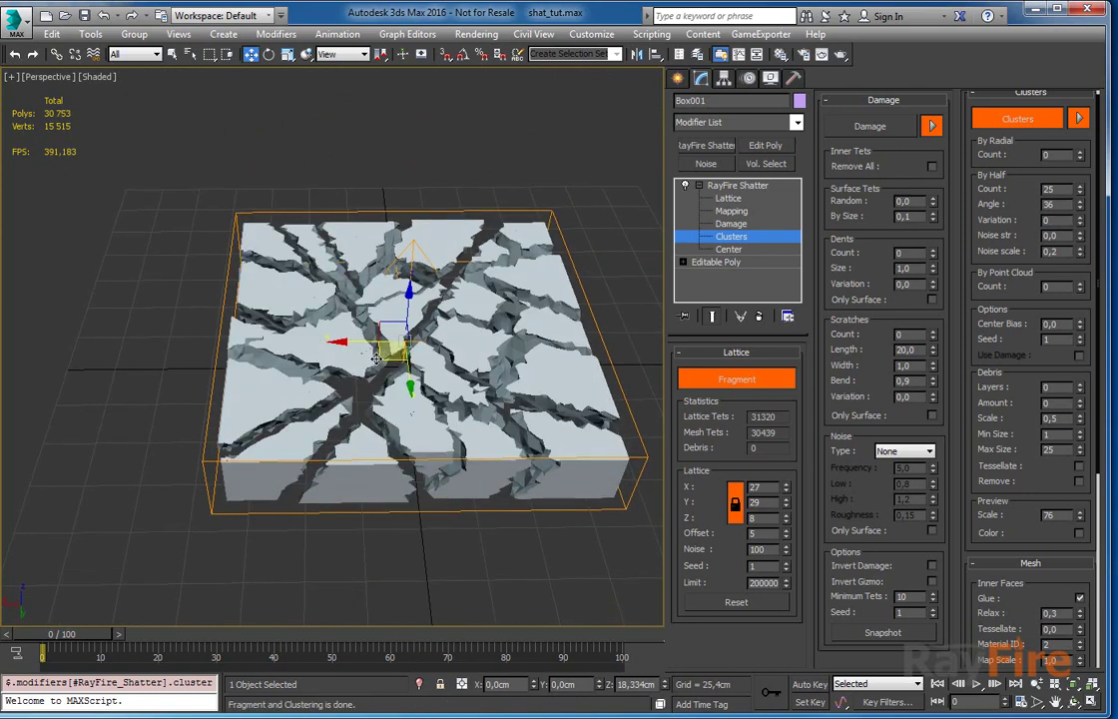
pyautogui.doubleClick(1047, 219)
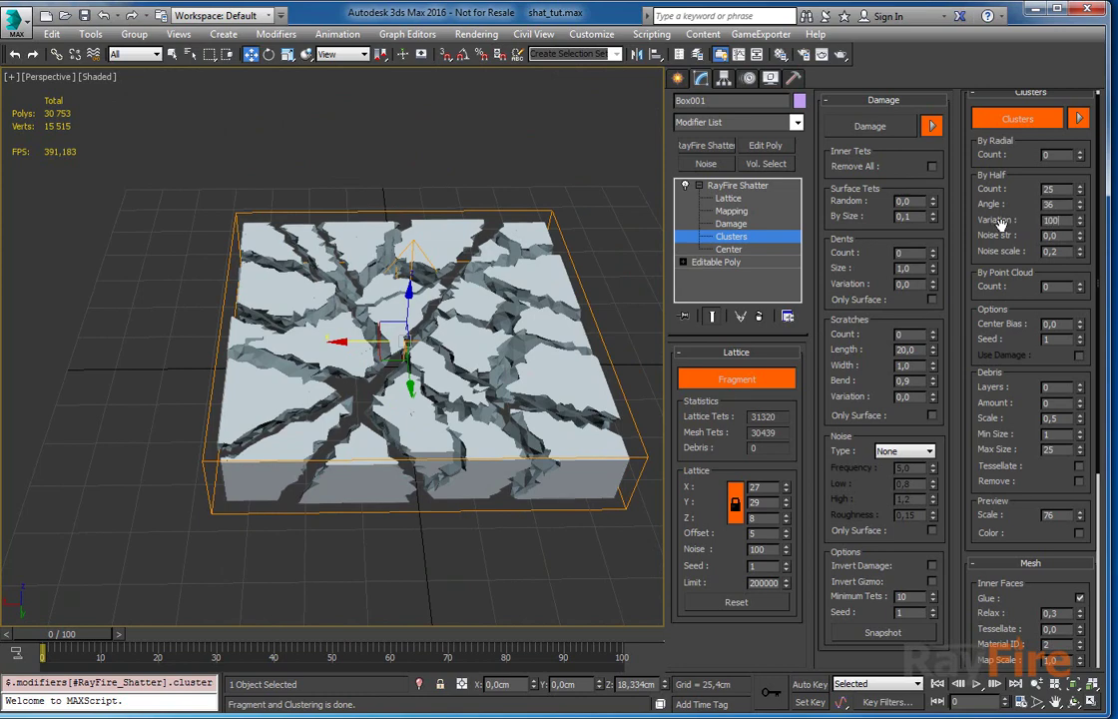
pyautogui.write('100')
pyautogui.press('Return')
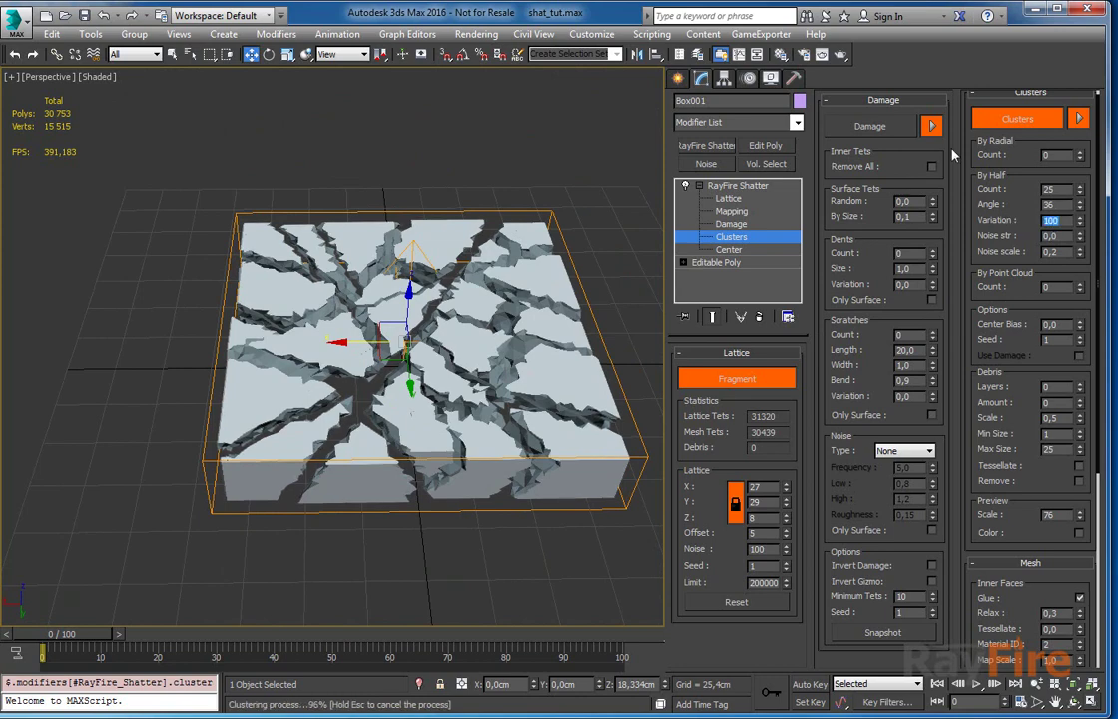
pyautogui.keyDown('alt'); pyautogui.moveTo(331, 318); pyautogui.dragTo(475, 340, button='middle'); pyautogui.keyUp('alt')
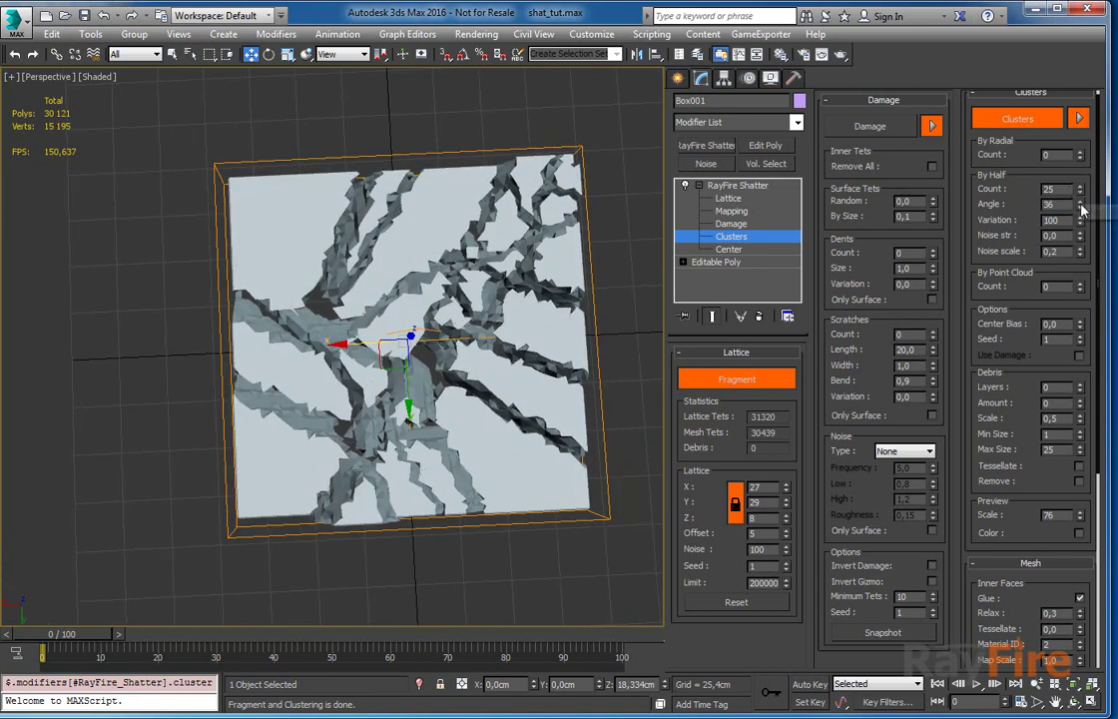
# Set the By Half angle to 45 and reduce the By Half cluster count to 1.
pyautogui.click(1079, 201)
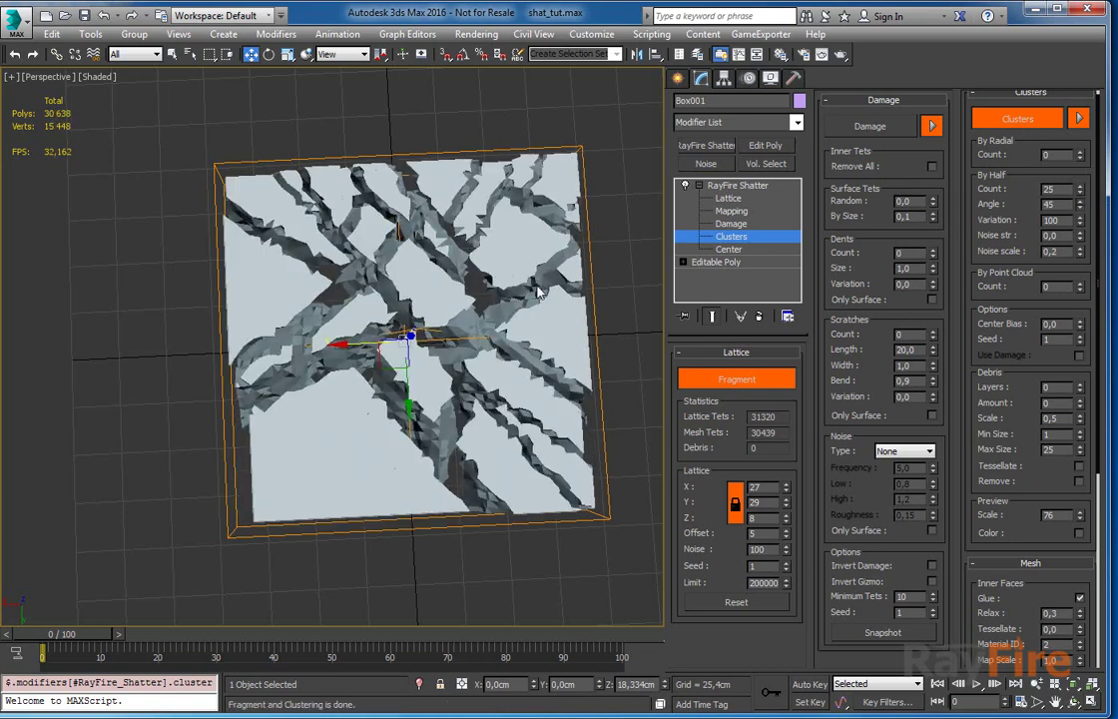
pyautogui.keyDown('alt'); pyautogui.moveTo(539, 280); pyautogui.dragTo(539, 321, button='middle'); pyautogui.keyUp('alt')
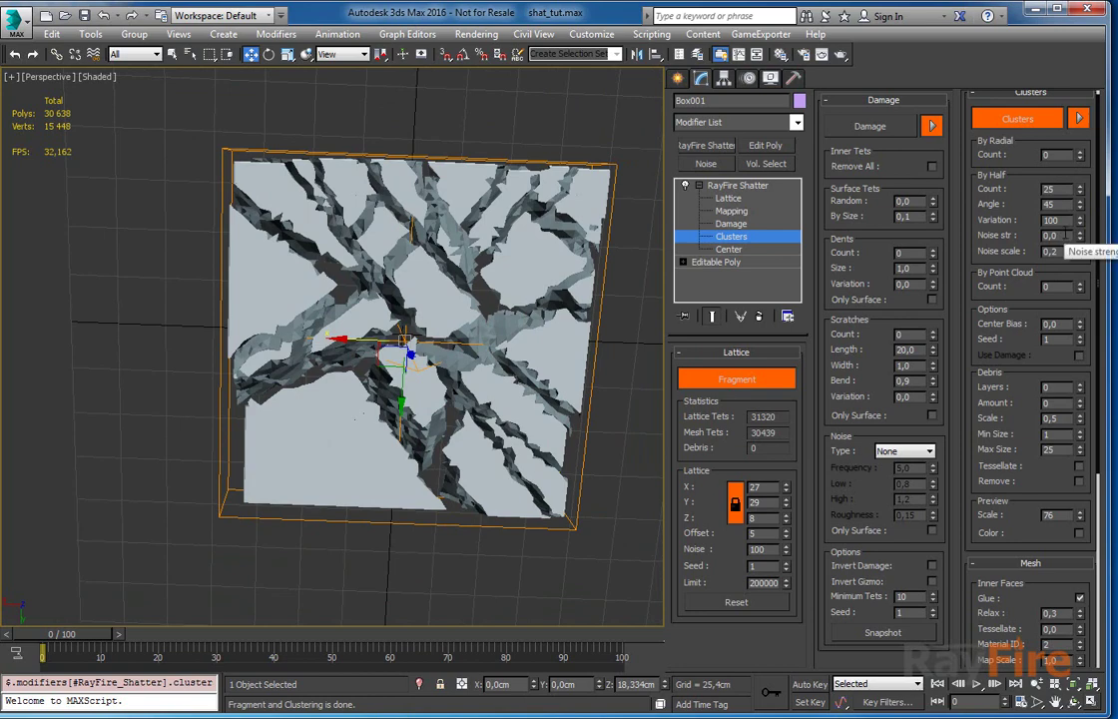
pyautogui.moveTo(1065, 189); pyautogui.dragTo(978, 183)
pyautogui.write('1')
pyautogui.press('Return')
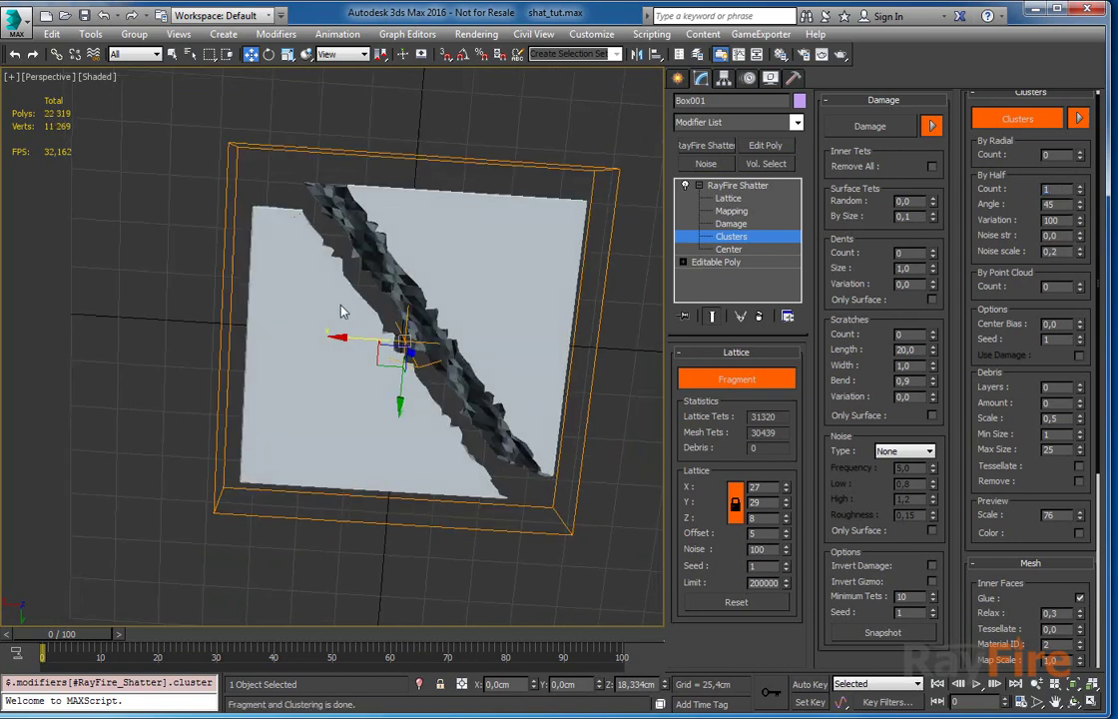
pyautogui.keyDown('alt'); pyautogui.moveTo(336, 304); pyautogui.dragTo(279, 218, button='middle'); pyautogui.keyUp('alt')
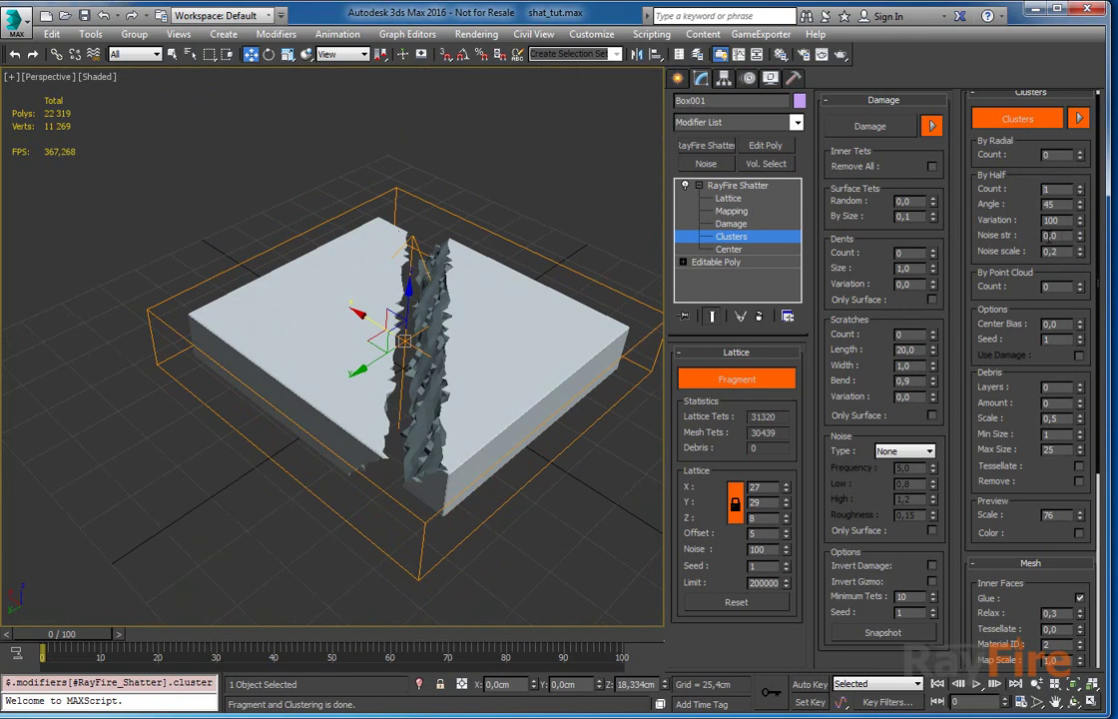
pyautogui.keyDown('alt'); pyautogui.moveTo(380, 232); pyautogui.dragTo(441, 264, button='middle'); pyautogui.keyUp('alt')
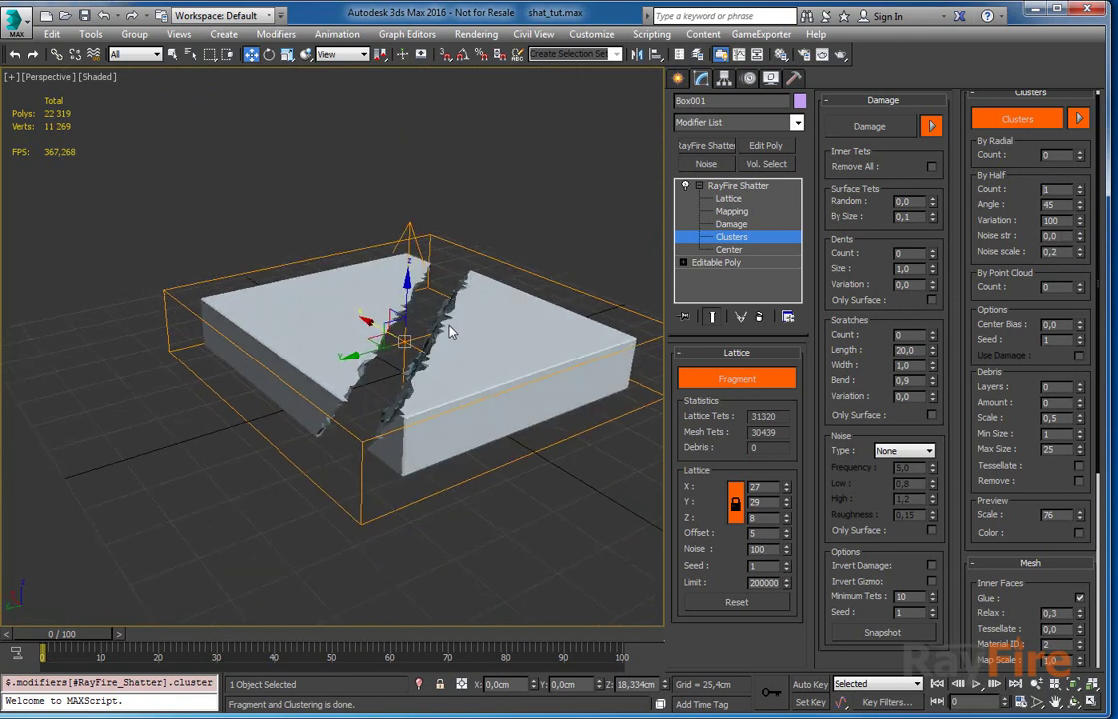
pyautogui.keyDown('alt'); pyautogui.moveTo(397, 291); pyautogui.dragTo(397, 278, button='middle'); pyautogui.keyUp('alt')
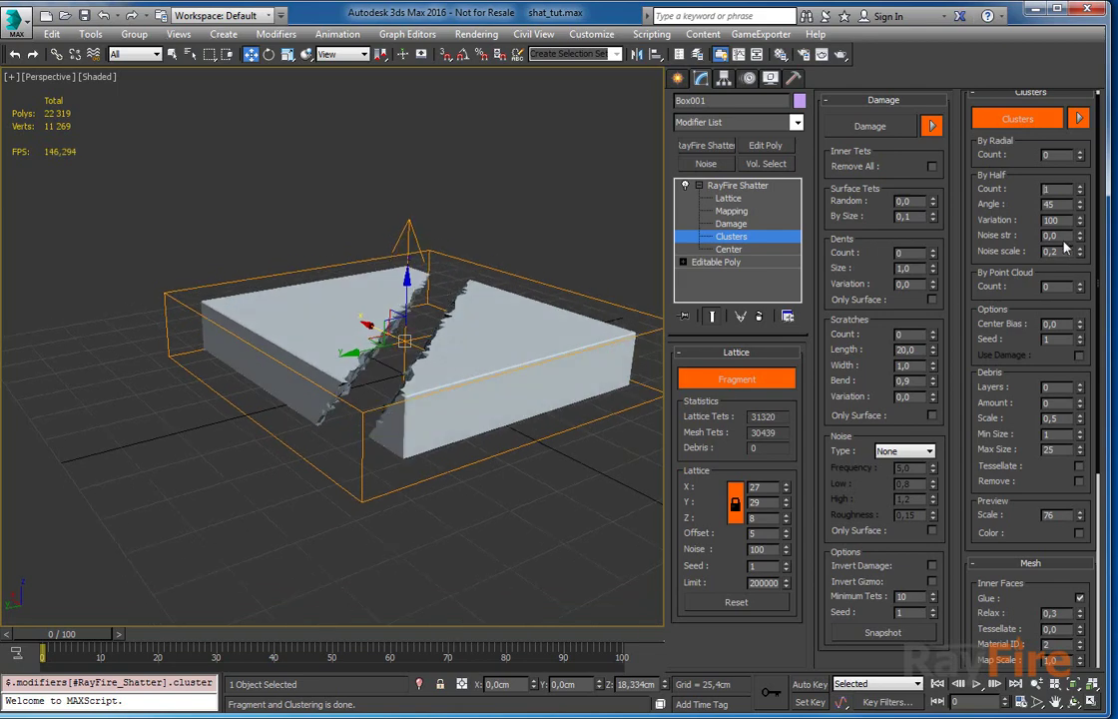
# Raise the By Half noise strength to 1,0 and inspect the split between the two pieces.
pyautogui.write('4')
pyautogui.press('Return')
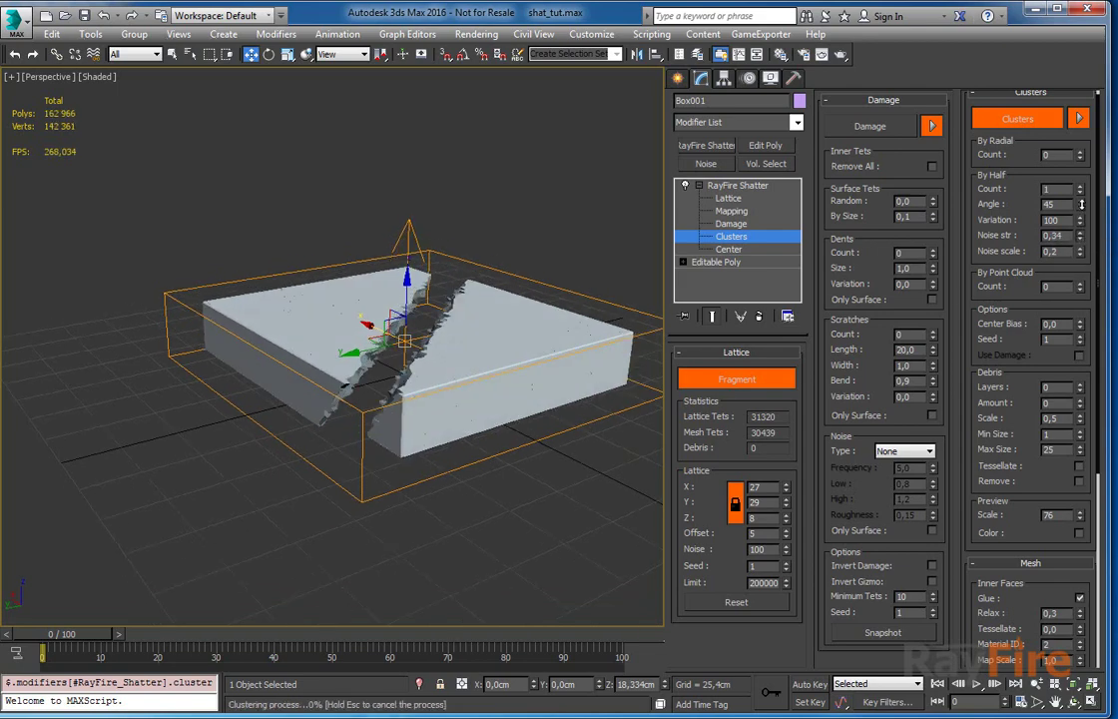
pyautogui.moveTo(1081, 204); pyautogui.dragTo(1081, 154)
pyautogui.keyDown('alt'); pyautogui.moveTo(369, 297); pyautogui.dragTo(219, 368, button='middle'); pyautogui.keyUp('alt')
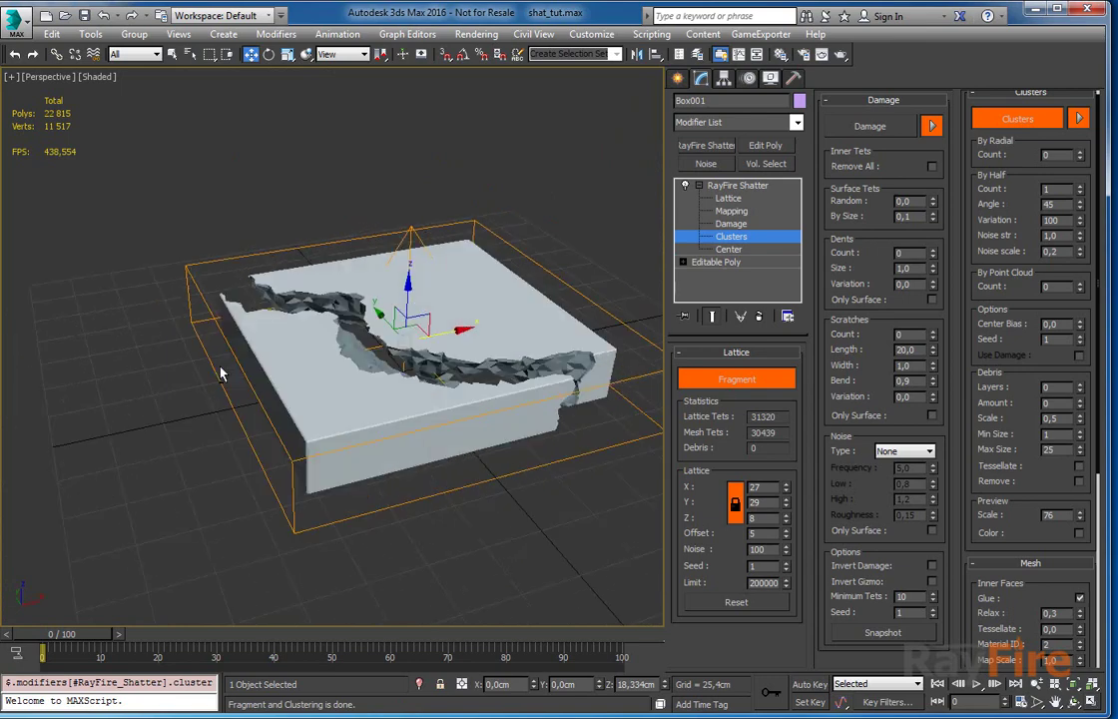
# Set the By Half noise strength to 1,0 and lower the noise scale to 0,12.
pyautogui.write('1')
pyautogui.press('Return')
pyautogui.moveTo(1081, 235); pyautogui.dragTo(508, 242)
pyautogui.keyDown('alt'); pyautogui.moveTo(519, 318); pyautogui.dragTo(562, 393, button='middle'); pyautogui.keyUp('alt')
pyautogui.click(1079, 255)
pyautogui.moveTo(1080, 284); pyautogui.dragTo(1074, 316)
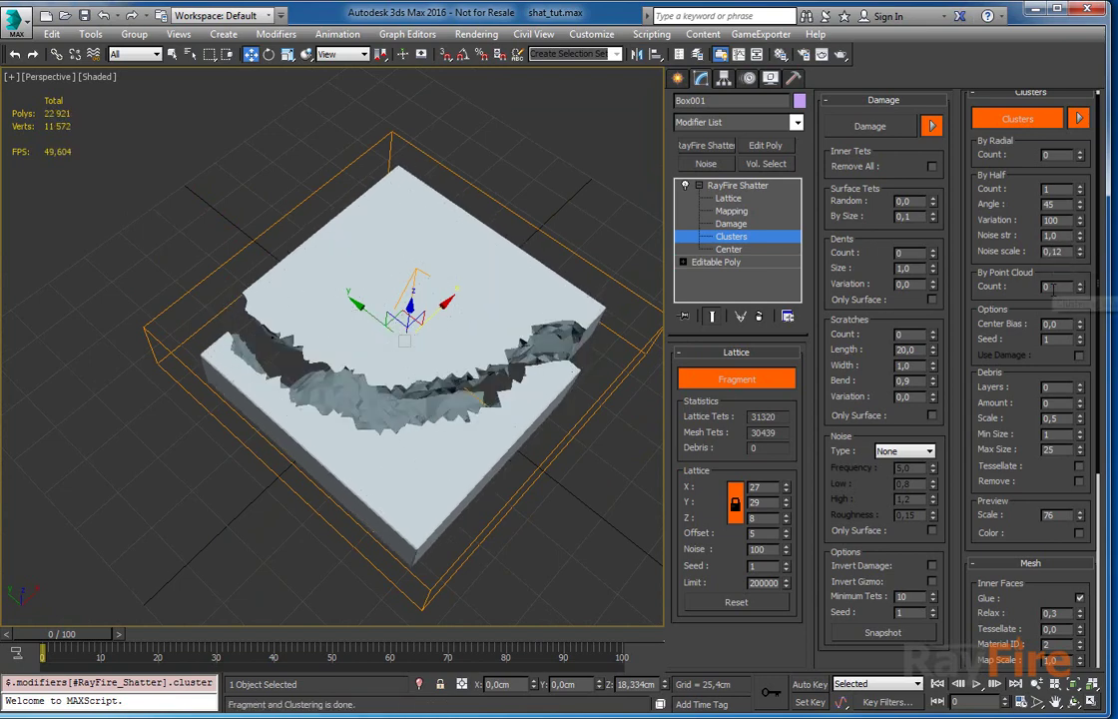
# Try By Point Cloud cluster counts of 15 and 10, and reset the count to 0.
pyautogui.doubleClick(1051, 287)
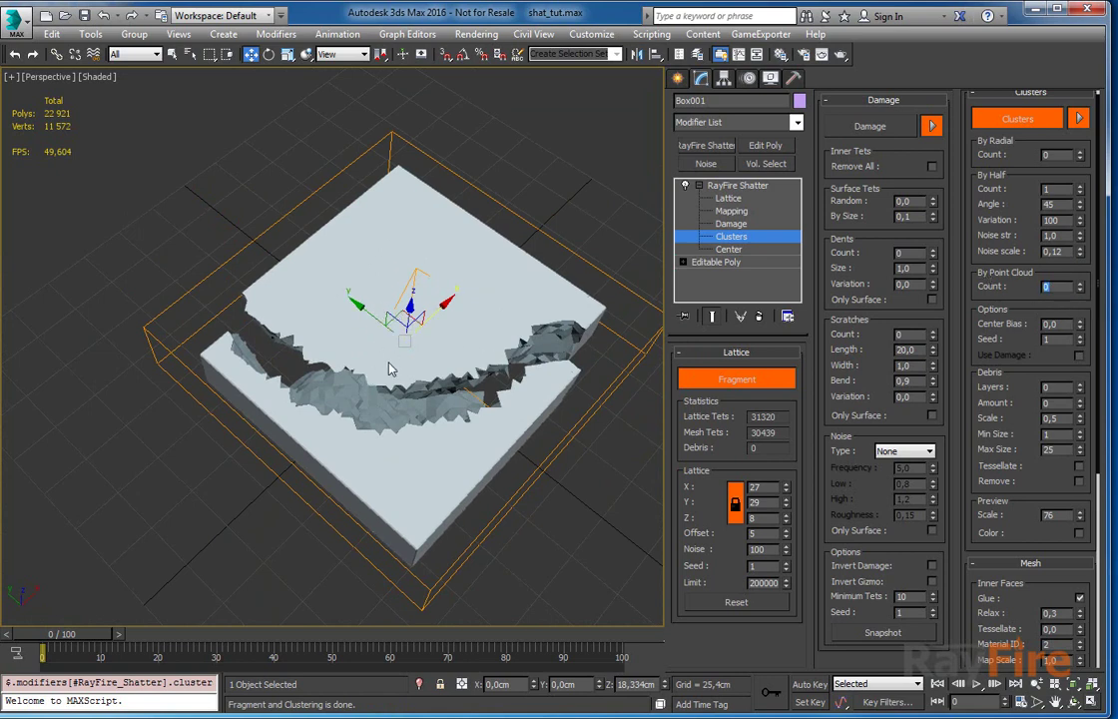
pyautogui.doubleClick(1056, 189)
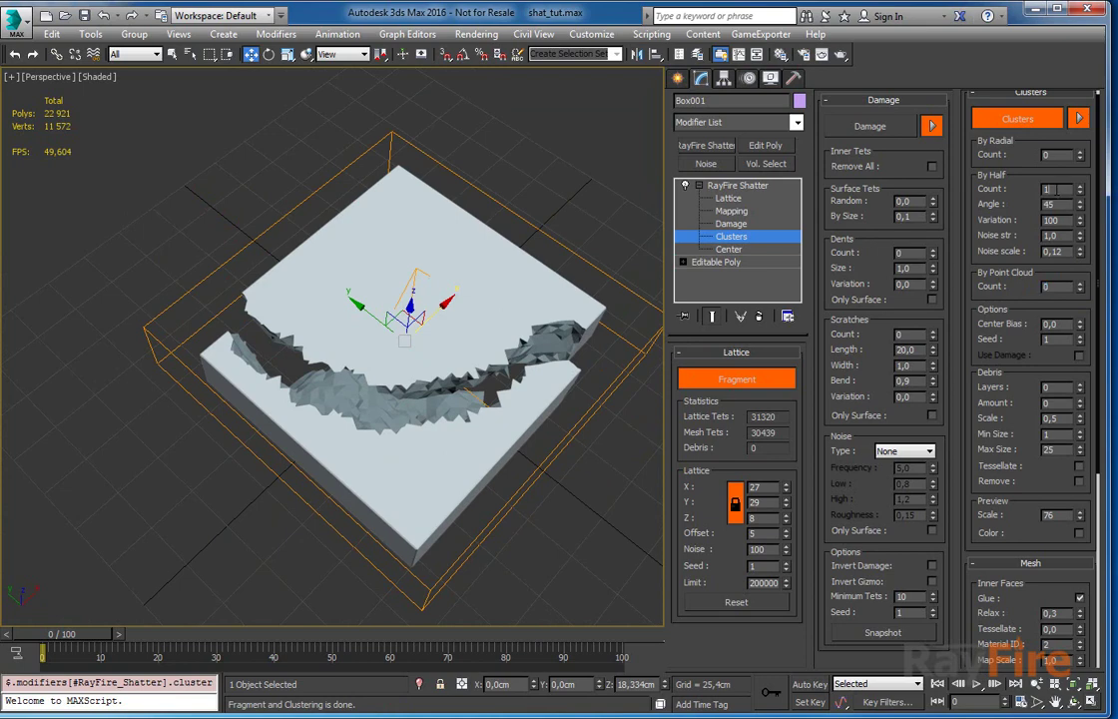
pyautogui.doubleClick(1057, 286)
pyautogui.write('15')
pyautogui.press('Return')
pyautogui.write('10')
pyautogui.press('Return')
pyautogui.rightClick(1080, 284)
# Raise the By Point Cloud cluster count one at a time to 12 and inspect the fragmented box from above.
pyautogui.click(1080, 283)
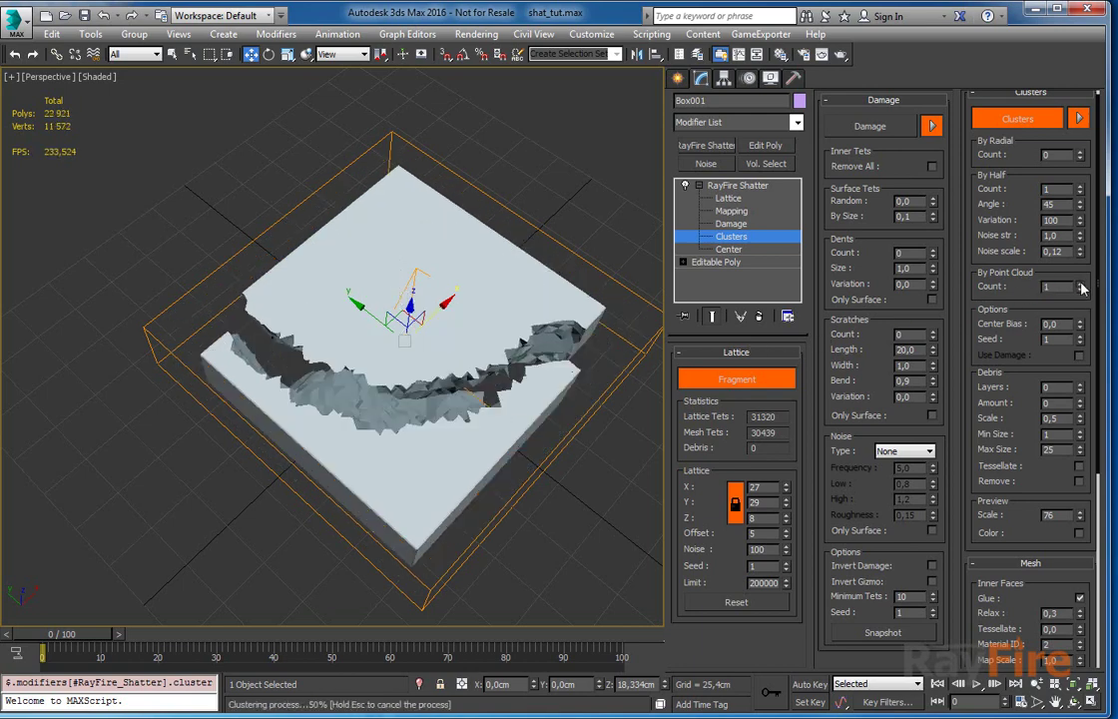
pyautogui.click(1080, 283)
pyautogui.click(1080, 284)
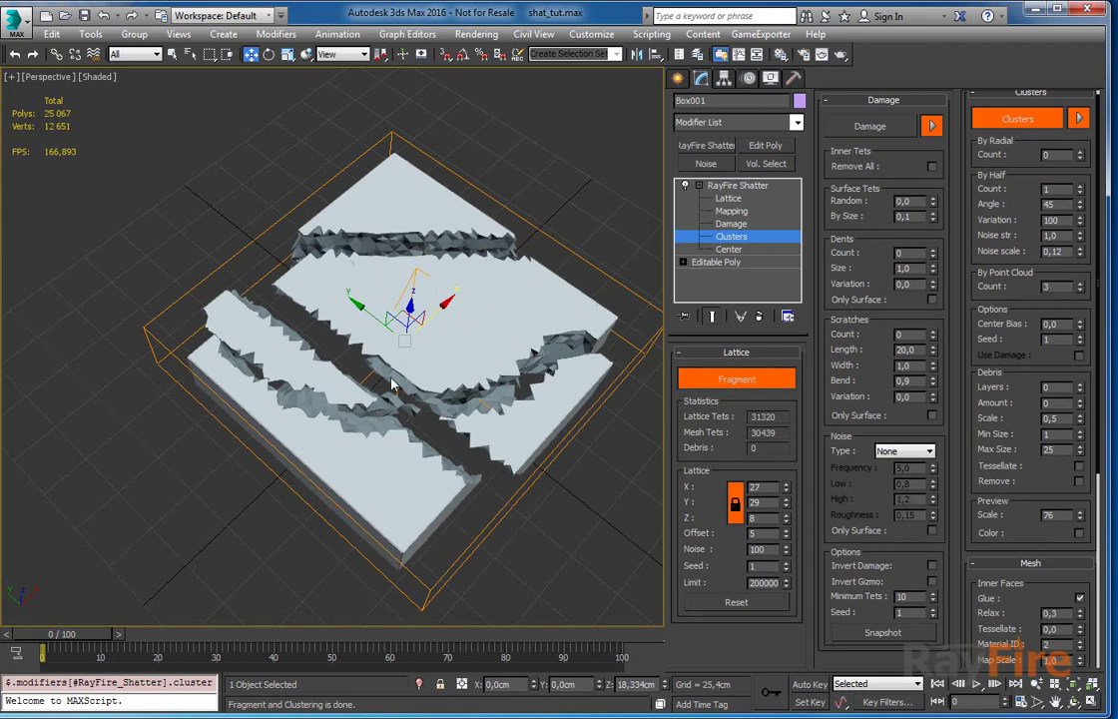
pyautogui.click(1080, 283)
pyautogui.click(1080, 285)
pyautogui.click(1080, 284)
pyautogui.click(1080, 285)
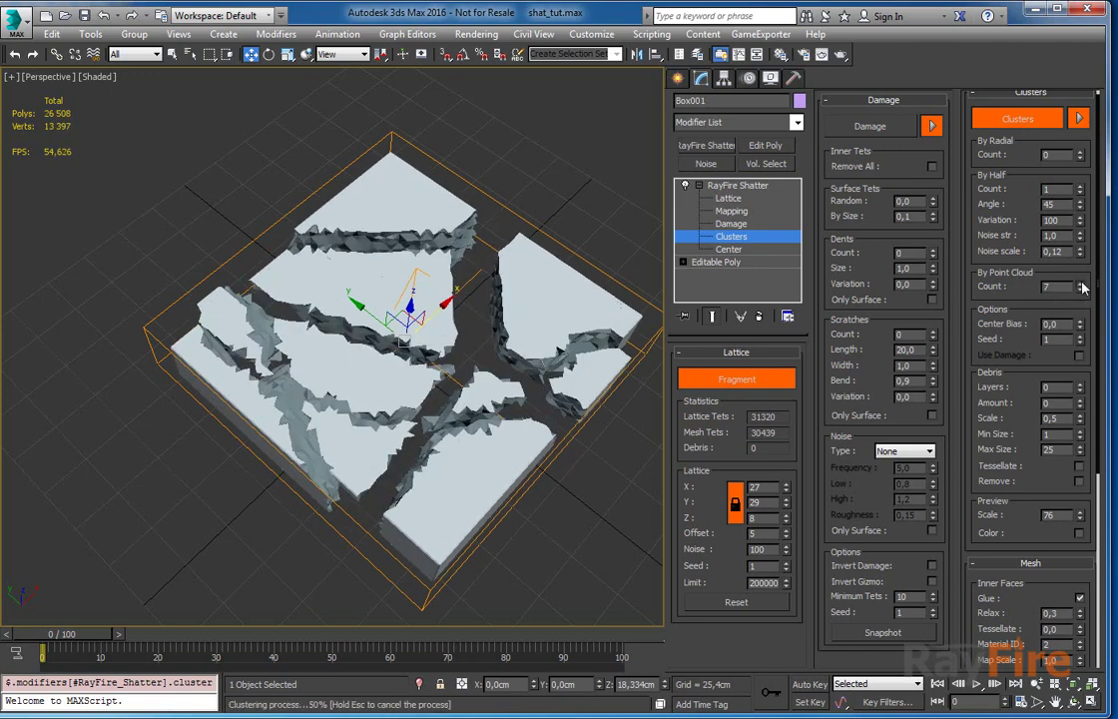
pyautogui.click(1080, 285)
pyautogui.click(1080, 285)
pyautogui.click(1080, 284)
pyautogui.click(1080, 284)
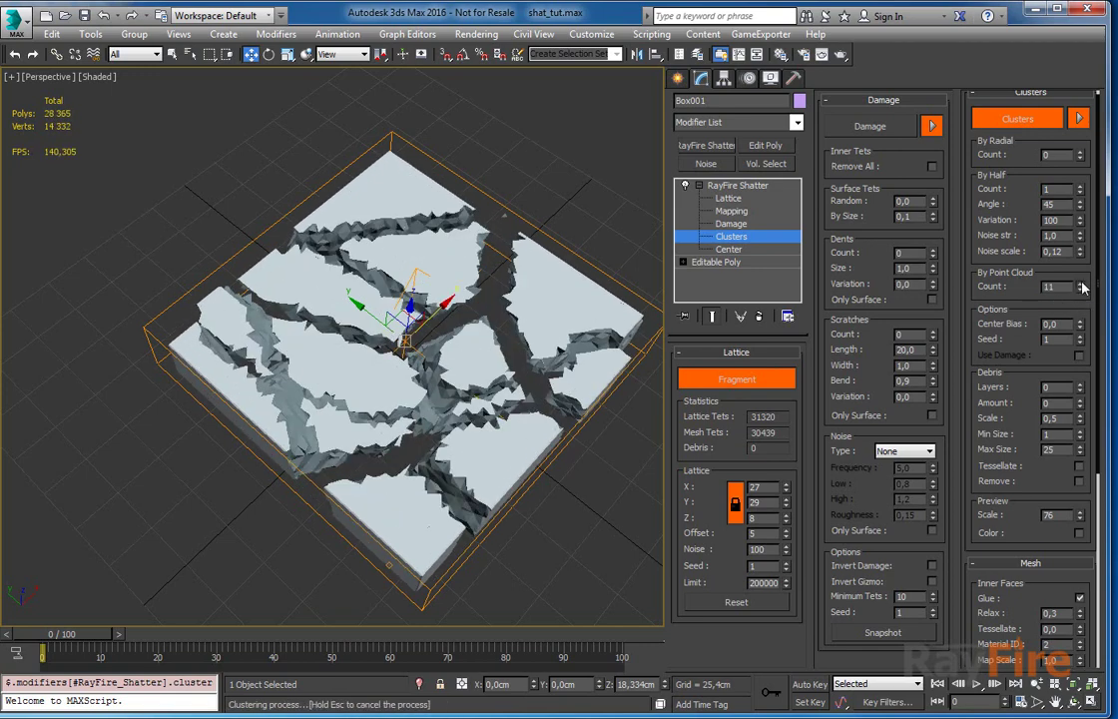
pyautogui.click(1080, 285)
pyautogui.keyDown('alt'); pyautogui.moveTo(419, 299); pyautogui.dragTo(431, 351, button='middle'); pyautogui.keyUp('alt')
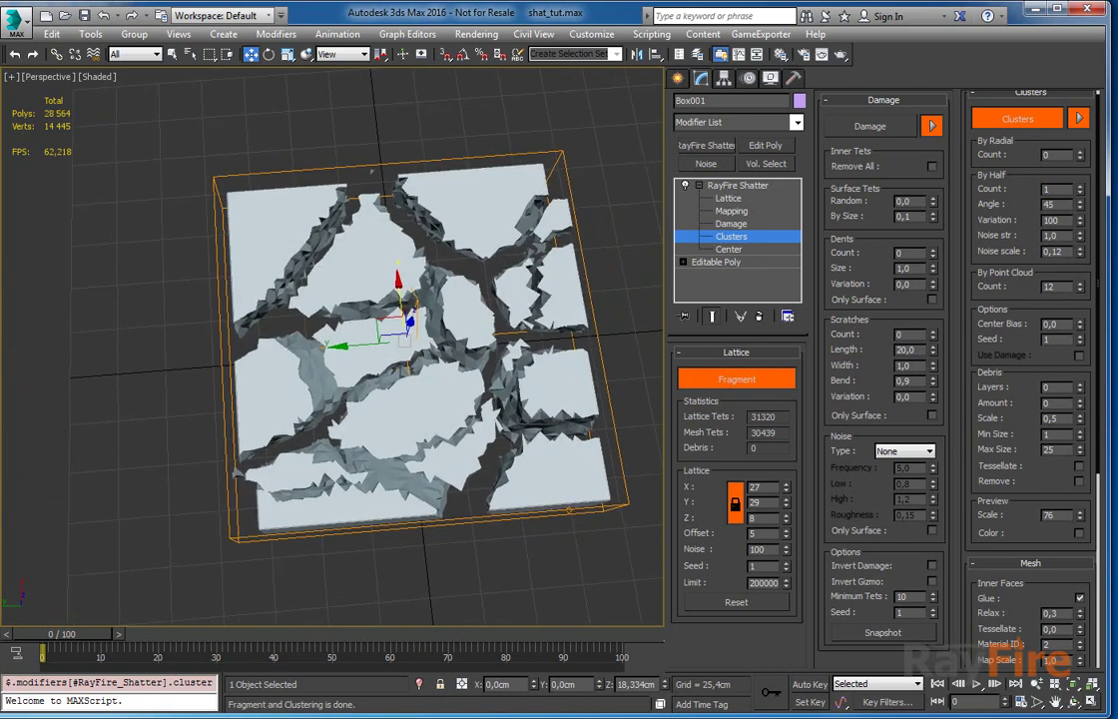
# Reset the By Point Cloud count and the By Half count, noise strength and noise scale to 0.
pyautogui.rightClick(1080, 286)
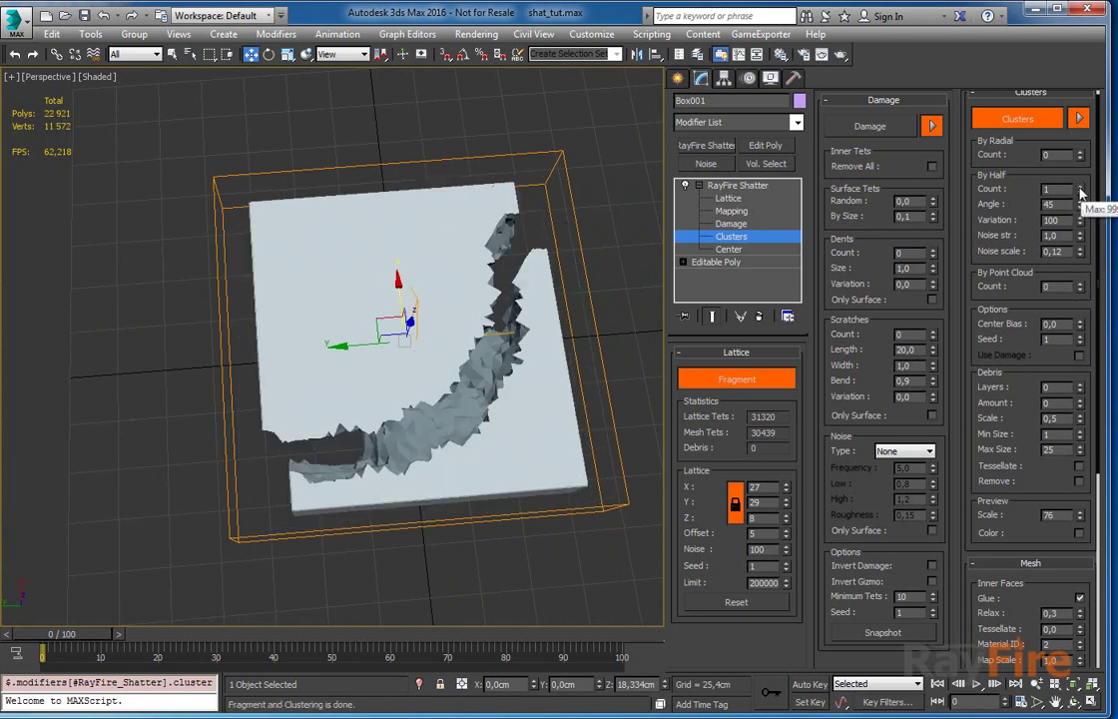
pyautogui.rightClick(1080, 192)
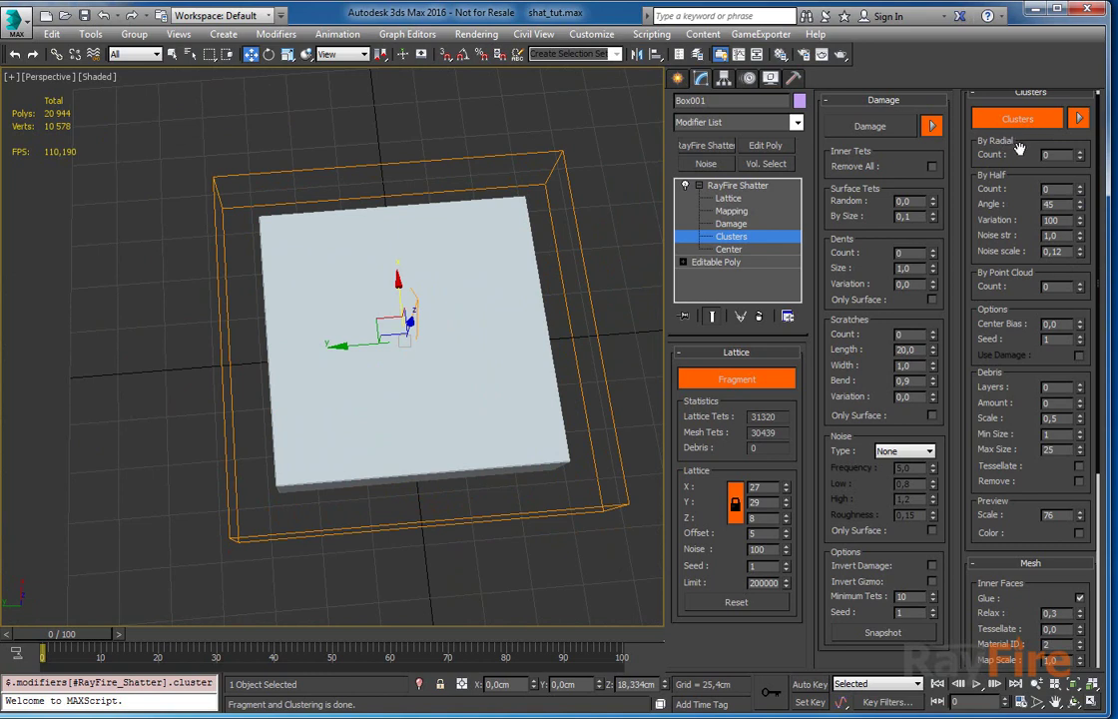
pyautogui.rightClick(1080, 238)
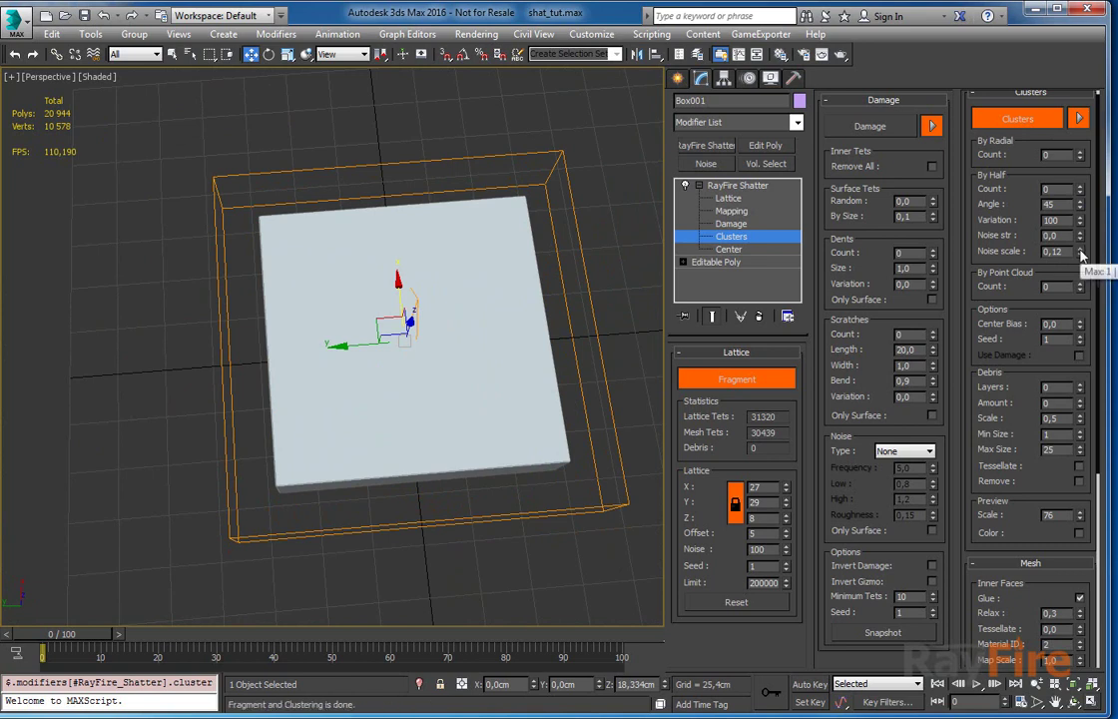
pyautogui.rightClick(1081, 253)
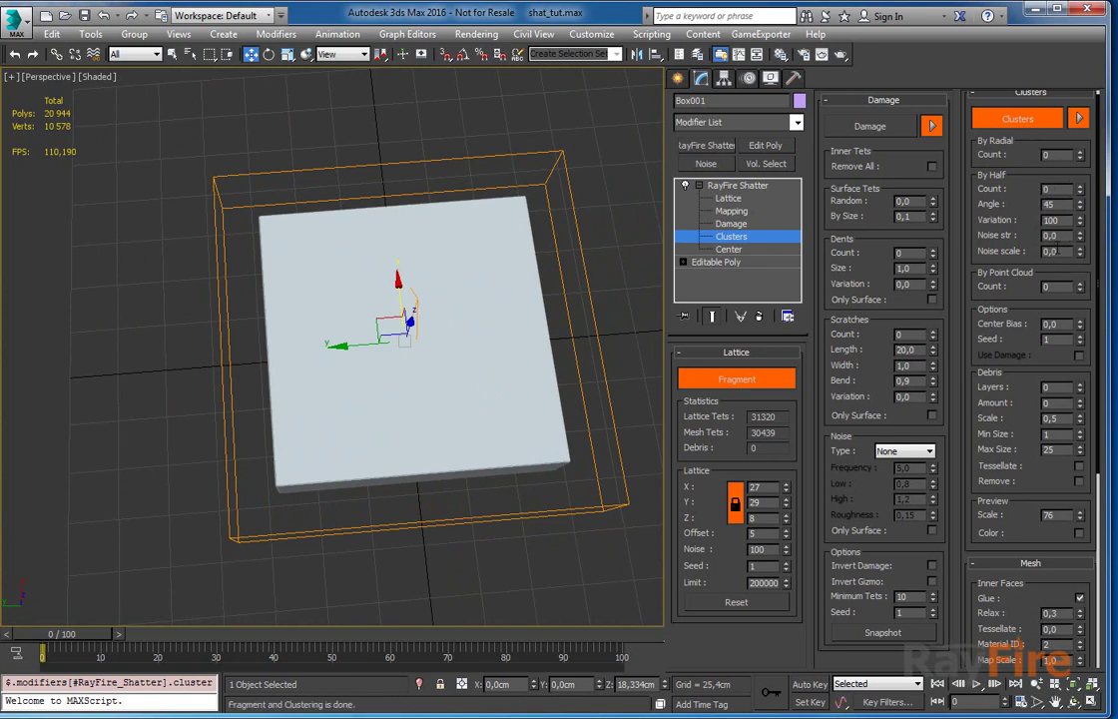
pyautogui.click(1051, 236)
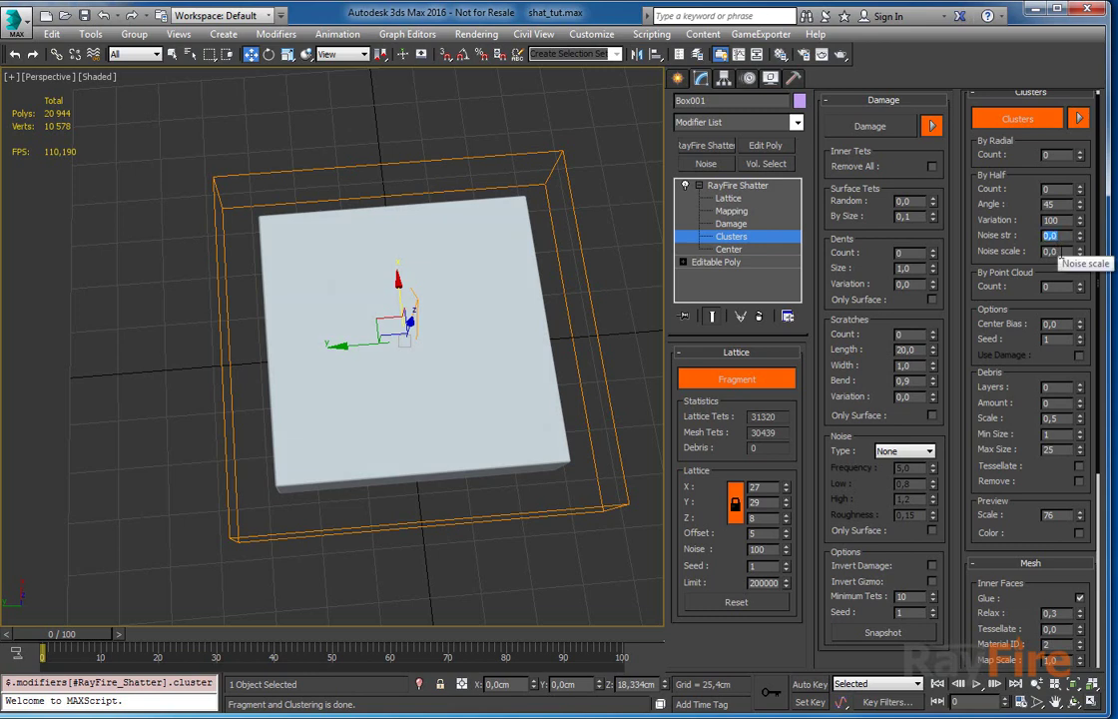
pyautogui.click(1046, 252)
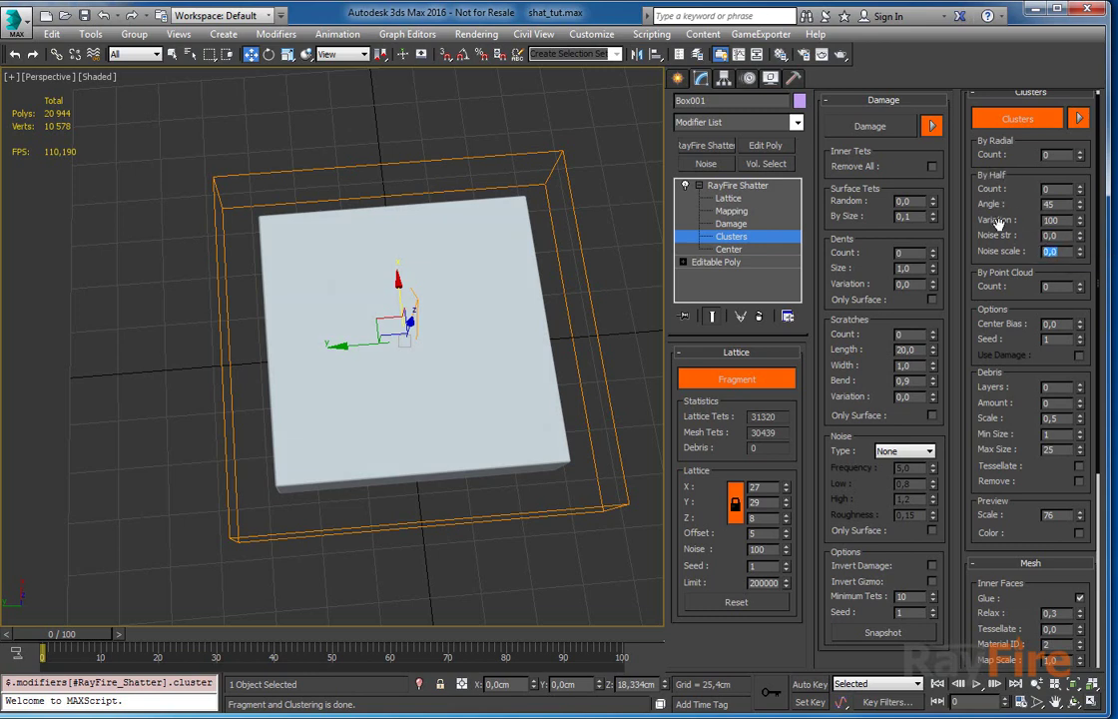
# Set the By Radial cluster count to 2 and raise it one at a time to 7.
pyautogui.click(1079, 151)
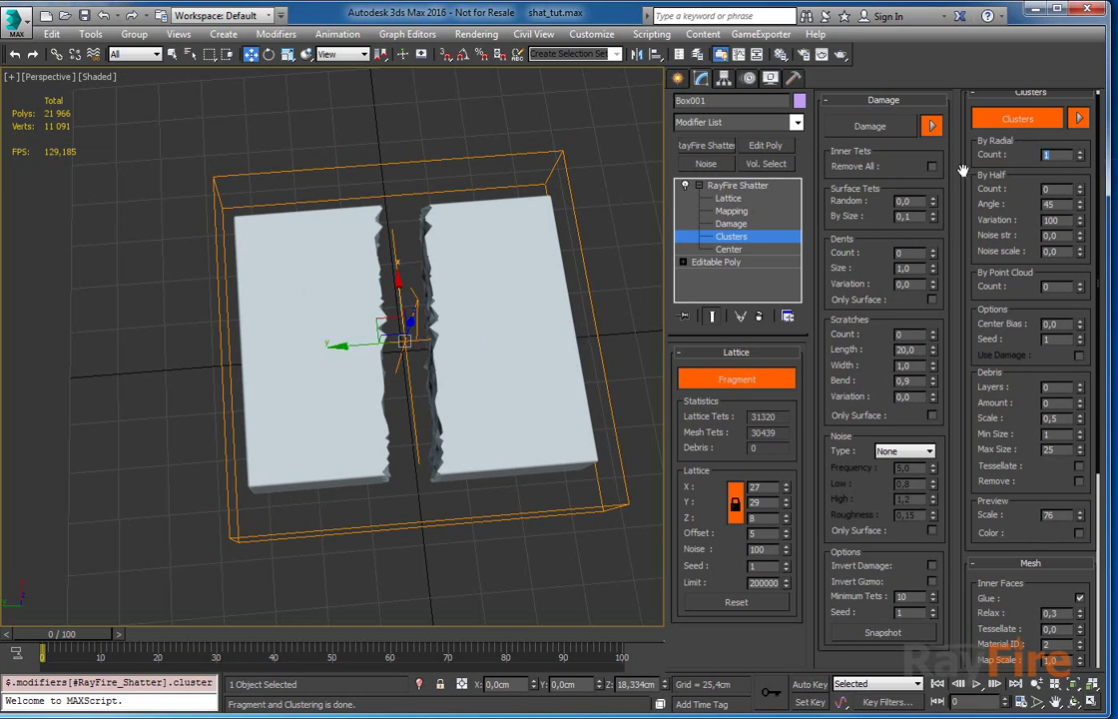
pyautogui.write('2')
pyautogui.press('Return')
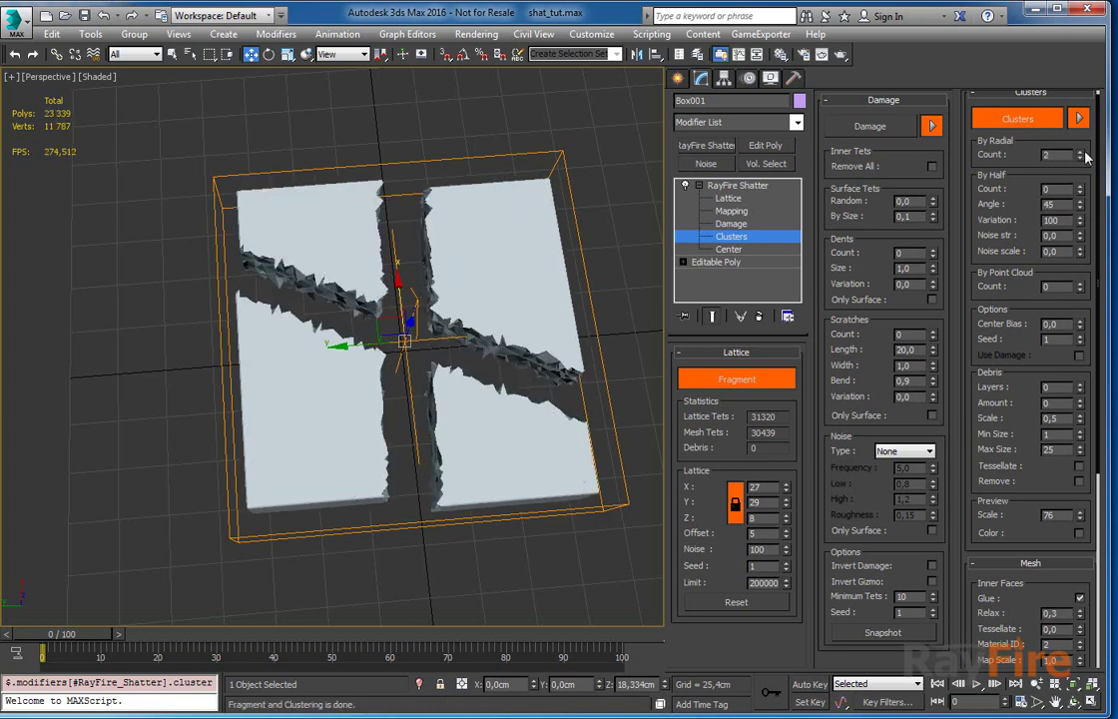
pyautogui.click(1081, 152)
pyautogui.click(1081, 152)
pyautogui.click(1081, 153)
pyautogui.click(1081, 152)
pyautogui.click(1081, 153)
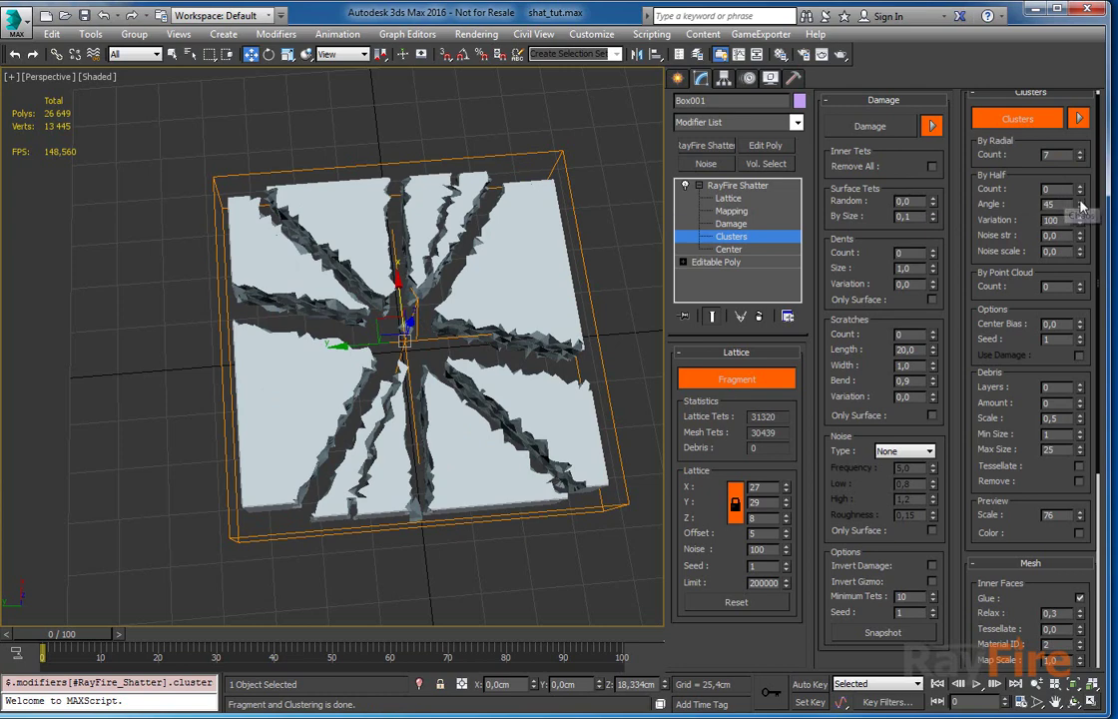
# Reset the By Half angle to 0 and inspect the radial pieces from several sides.
pyautogui.click(1082, 205)
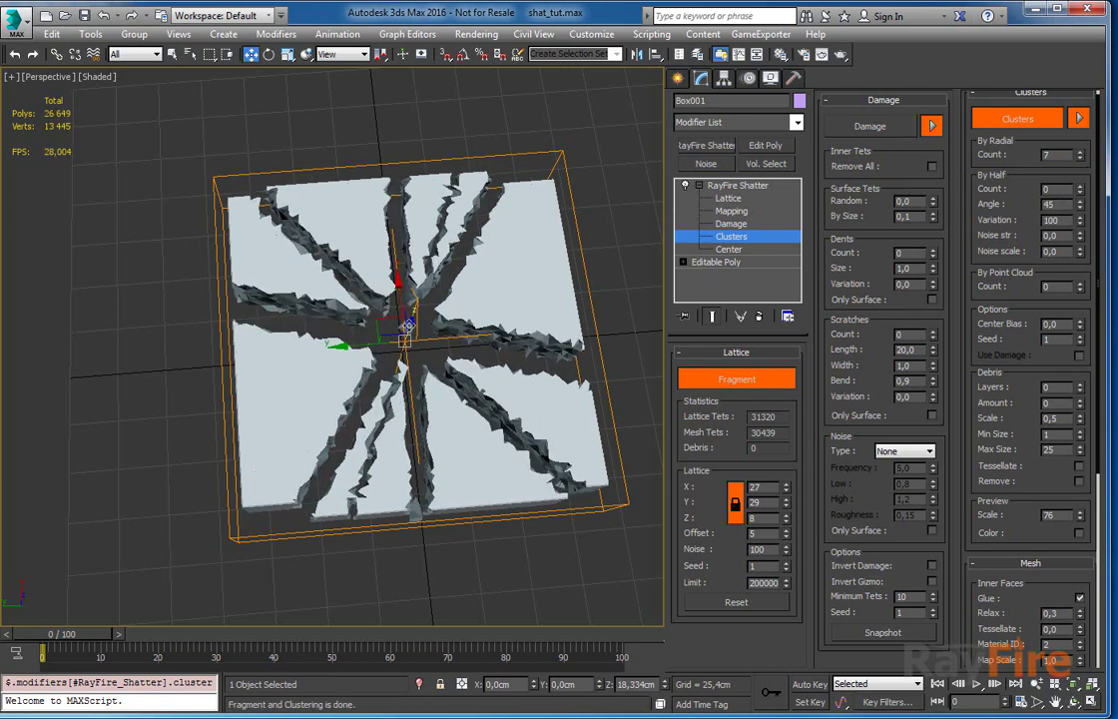
pyautogui.rightClick(1080, 205)
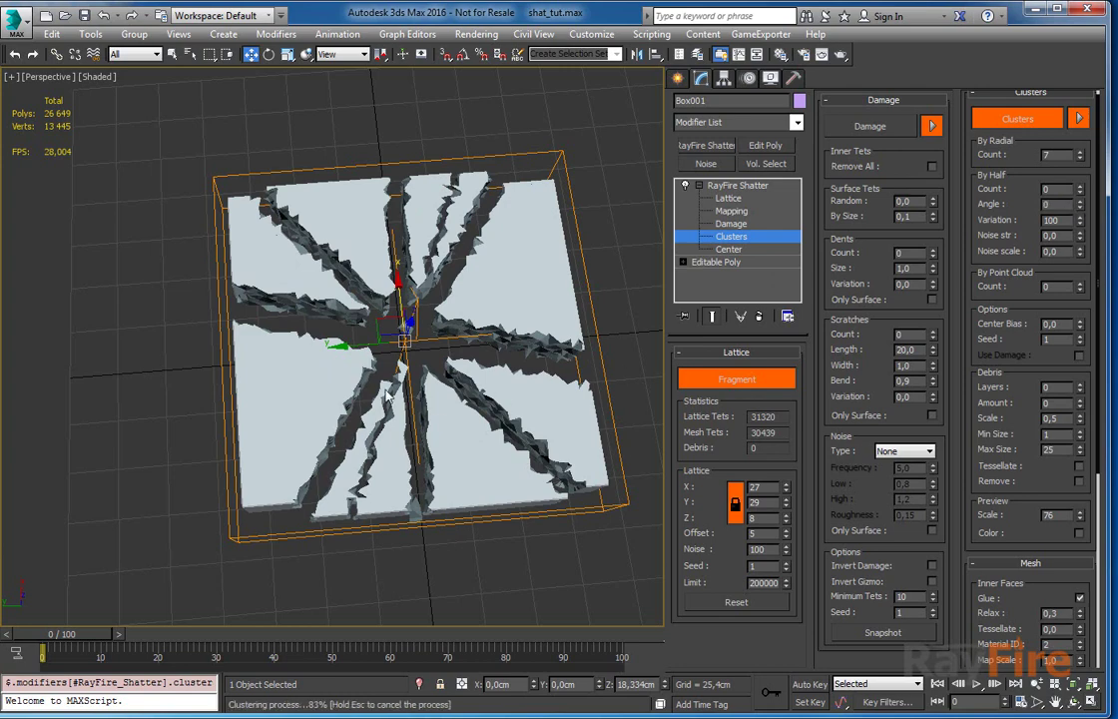
pyautogui.keyDown('alt'); pyautogui.moveTo(424, 315); pyautogui.dragTo(457, 388, button='middle'); pyautogui.keyUp('alt')
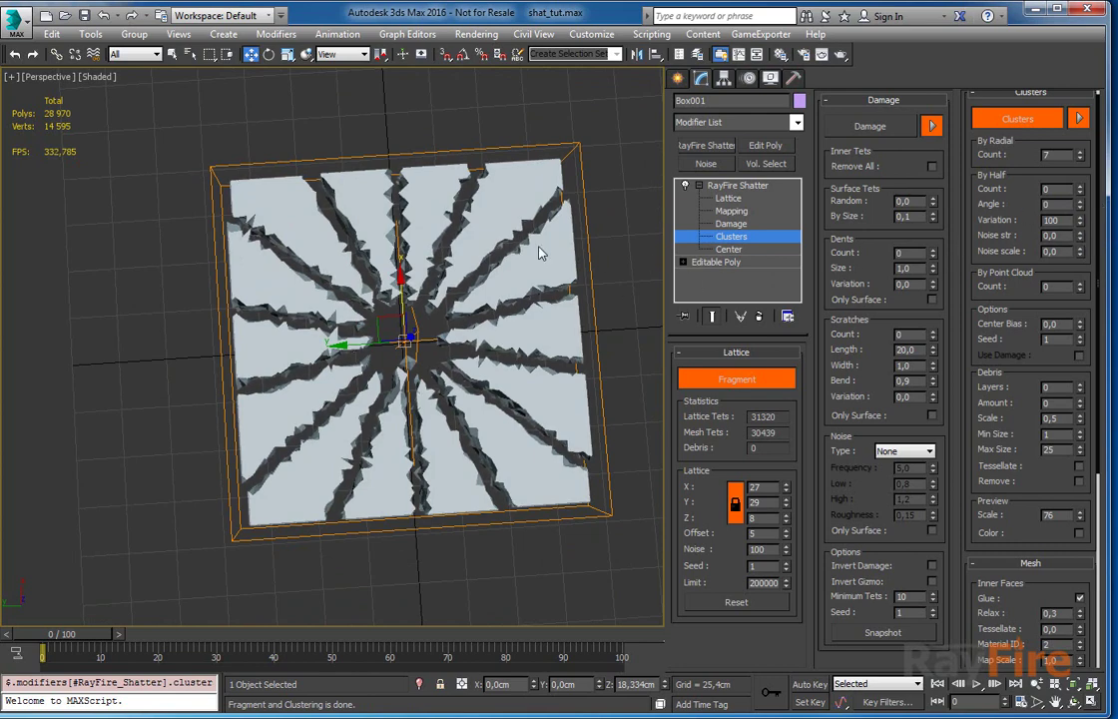
pyautogui.keyDown('alt'); pyautogui.moveTo(539, 249); pyautogui.dragTo(412, 211, button='middle'); pyautogui.keyUp('alt')
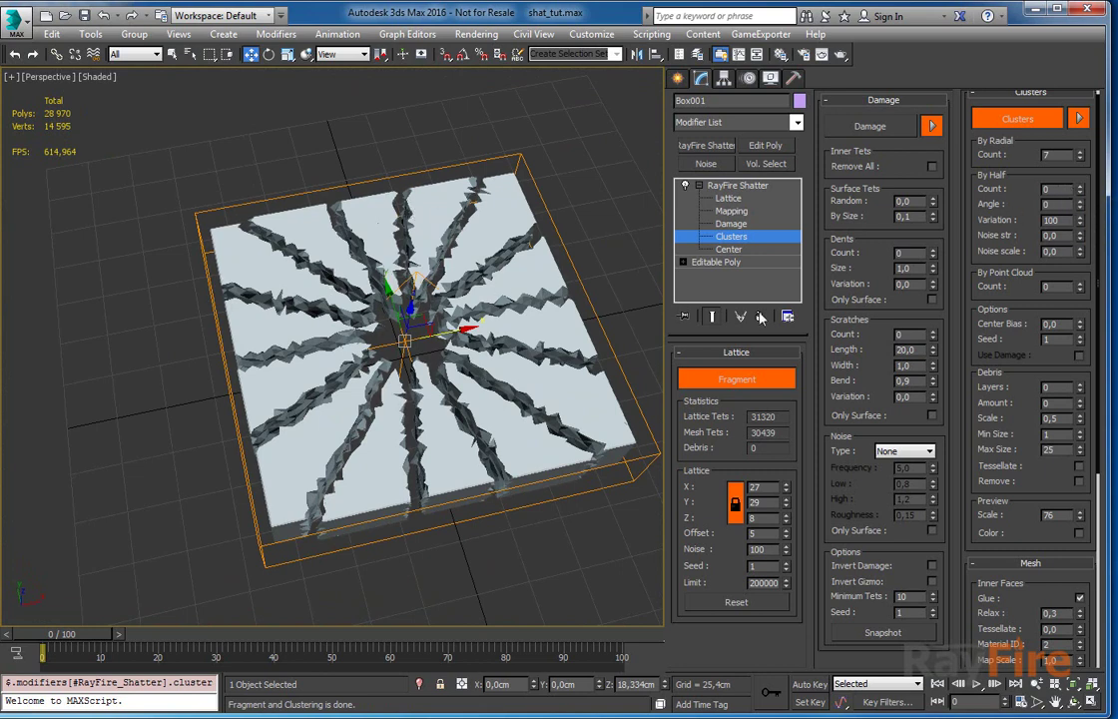
# Raise the By Half cluster count to 35 and the By Point Cloud count to 37, combining them with the radial clusters.
pyautogui.moveTo(1079, 190); pyautogui.dragTo(1076, 155)
pyautogui.moveTo(1079, 287); pyautogui.dragTo(1085, 256)
pyautogui.keyDown('alt'); pyautogui.moveTo(425, 248); pyautogui.dragTo(425, 376, button='middle'); pyautogui.keyUp('alt')
pyautogui.keyDown('alt'); pyautogui.moveTo(282, 366); pyautogui.dragTo(302, 343, button='middle'); pyautogui.keyUp('alt')
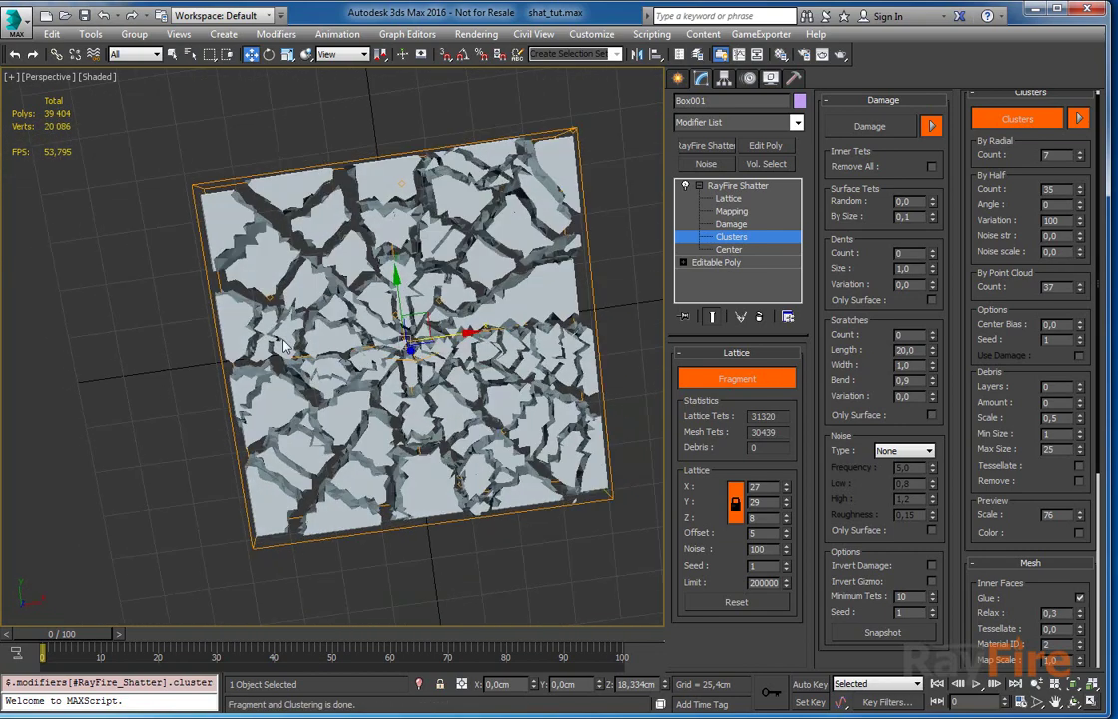
pyautogui.moveTo(480, 313)
pyautogui.keyDown('alt'); pyautogui.mouseDown(button='middle')
pyautogui.moveTo(469, 252)
pyautogui.moveTo(439, 314)
pyautogui.moveTo(459, 304)
pyautogui.mouseUp(button='middle'); pyautogui.keyUp('alt')
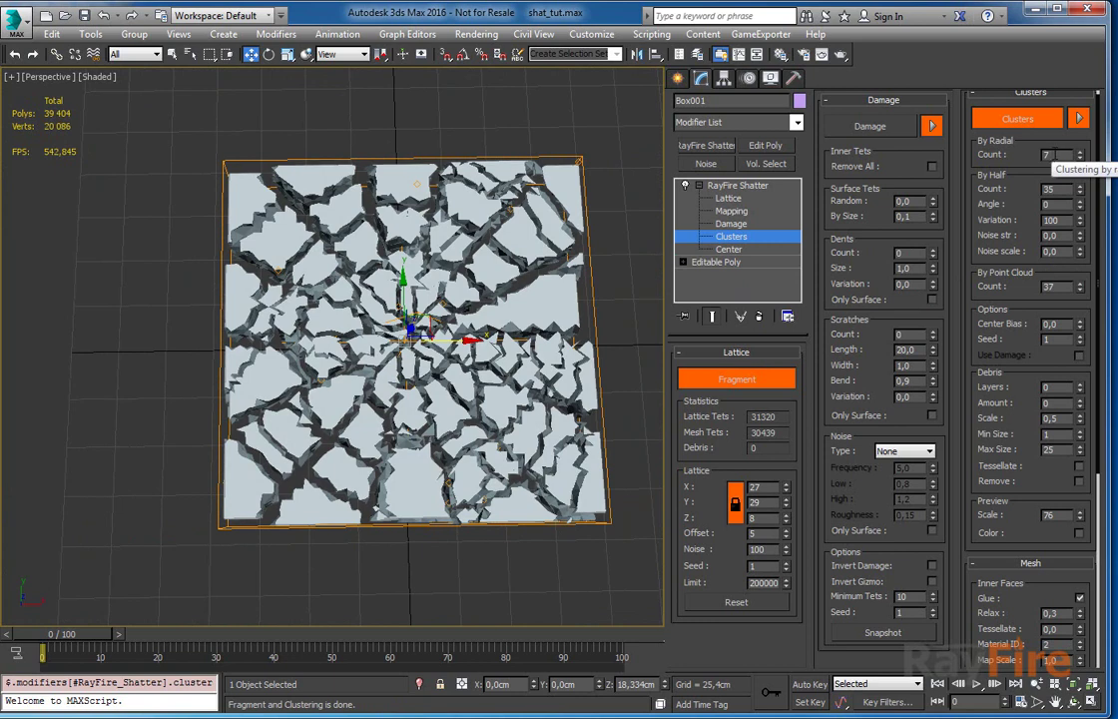
# Turn off clustering and raise the RayFire Shatter Center sub-object above the box to a Z of about 59,7 cm.
pyautogui.click(728, 251)
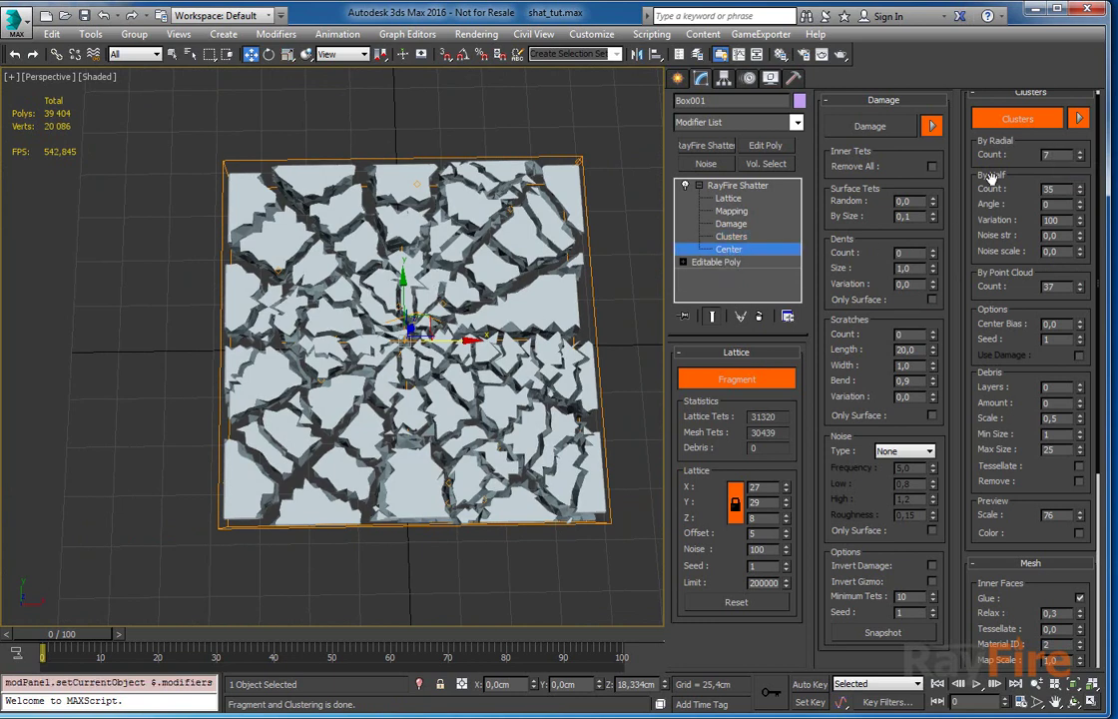
pyautogui.click(1017, 118)
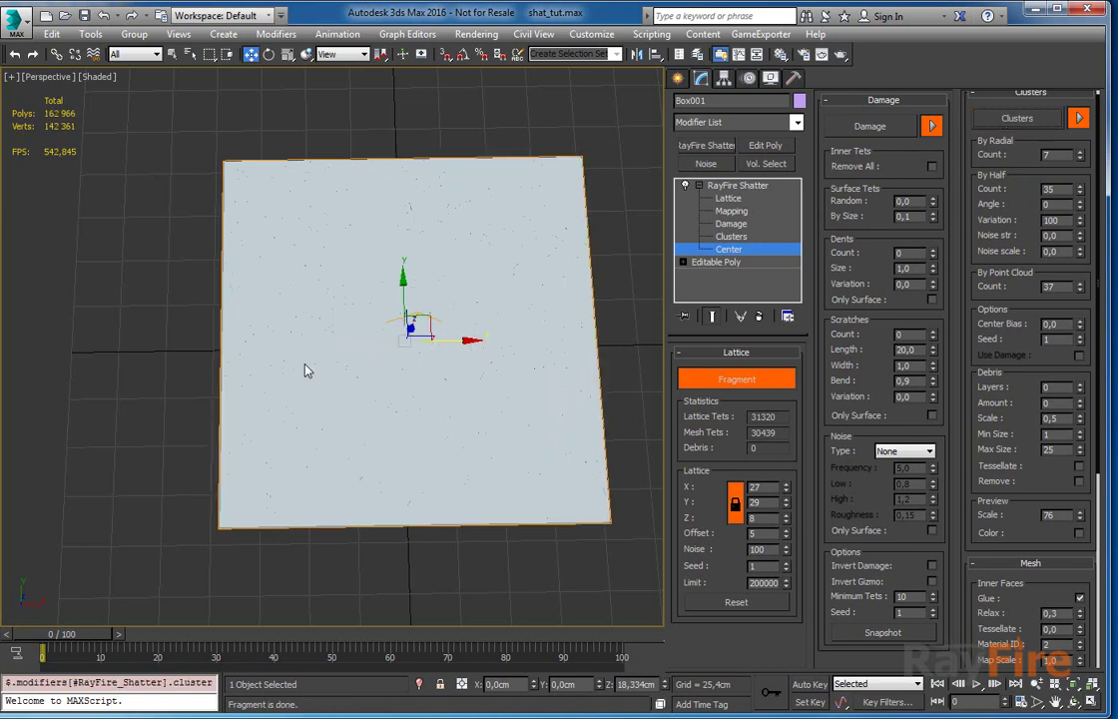
pyautogui.keyDown('alt'); pyautogui.moveTo(266, 318); pyautogui.dragTo(406, 281, button='middle'); pyautogui.keyUp('alt')
pyautogui.moveTo(406, 280); pyautogui.dragTo(404, 214)
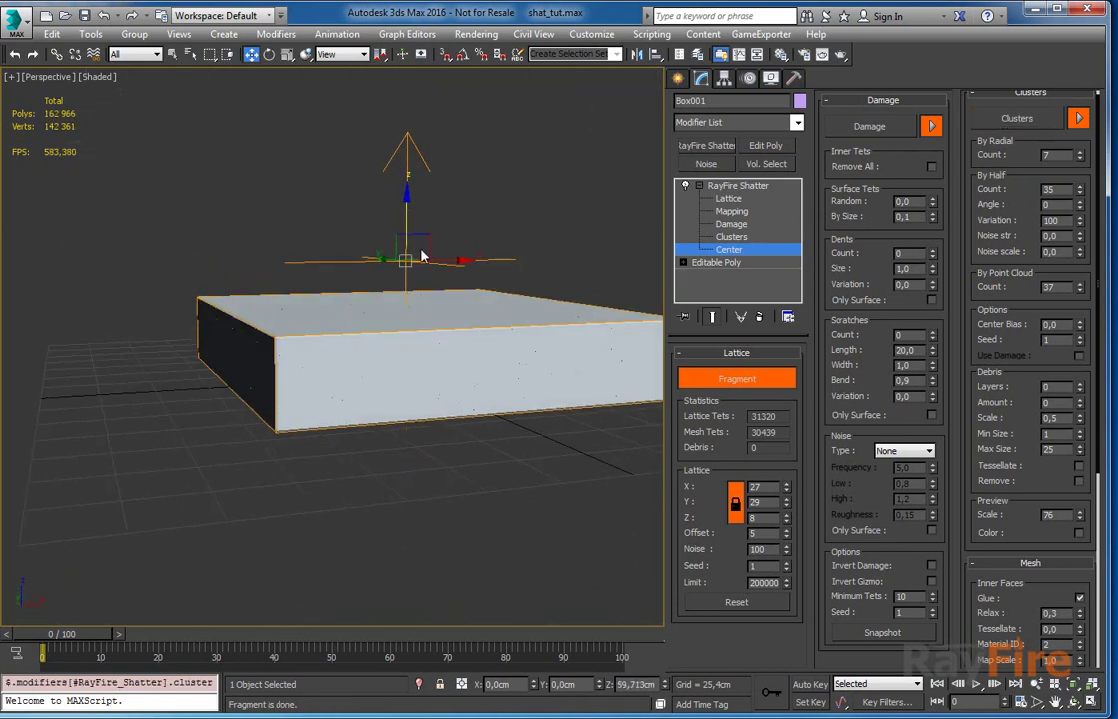
pyautogui.keyDown('alt'); pyautogui.moveTo(369, 215); pyautogui.dragTo(433, 243, button='middle'); pyautogui.keyUp('alt')
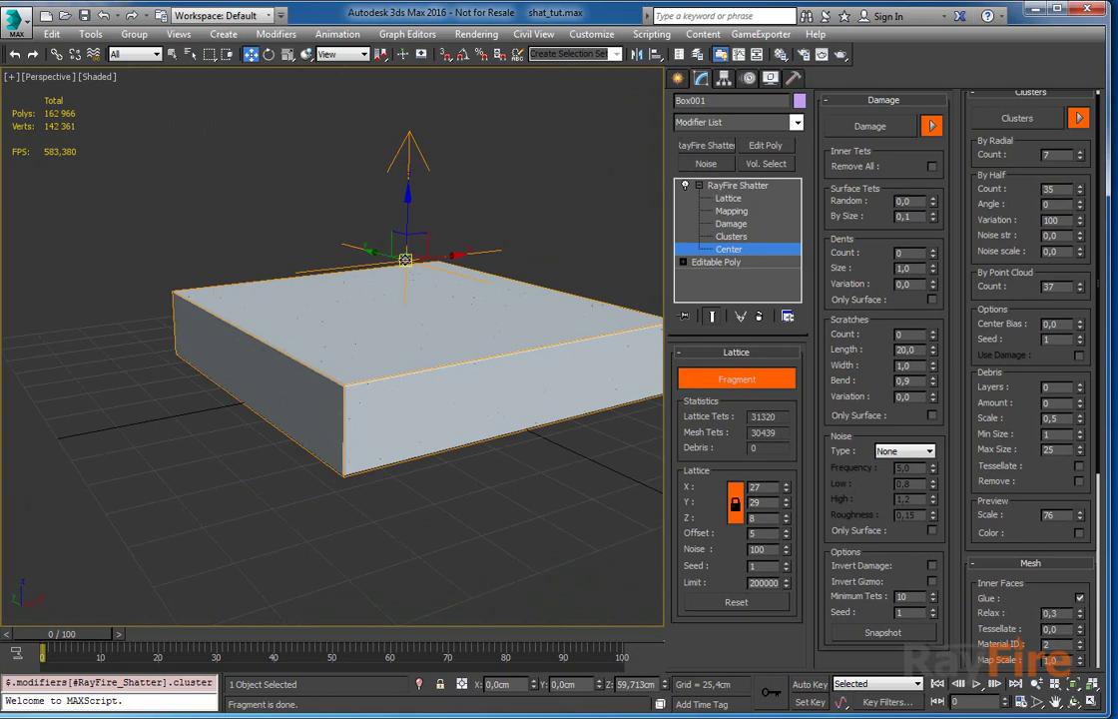
pyautogui.moveTo(404, 205)
pyautogui.keyDown('alt'); pyautogui.mouseDown(button='middle')
pyautogui.moveTo(414, 245)
pyautogui.moveTo(408, 211)
pyautogui.mouseUp(button='middle'); pyautogui.keyUp('alt')
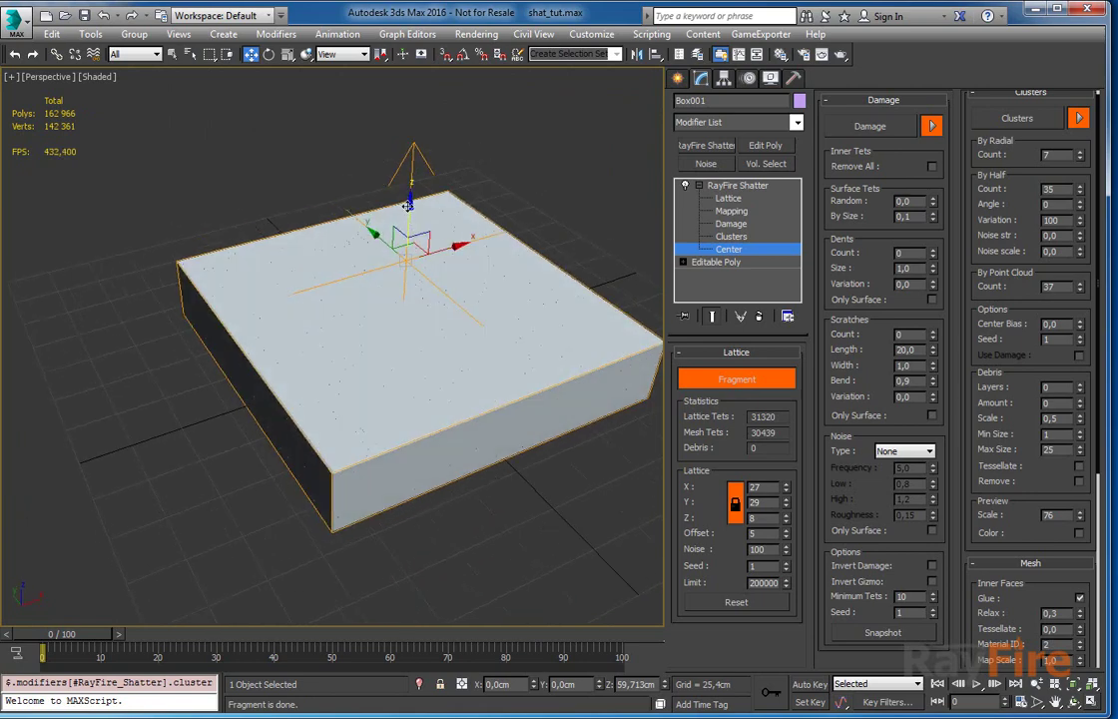
# Lower the Center sub-object to a Z of about 20,9 cm and turn clustering back on.
pyautogui.moveTo(408, 205); pyautogui.dragTo(407, 262)
pyautogui.click(1016, 120)
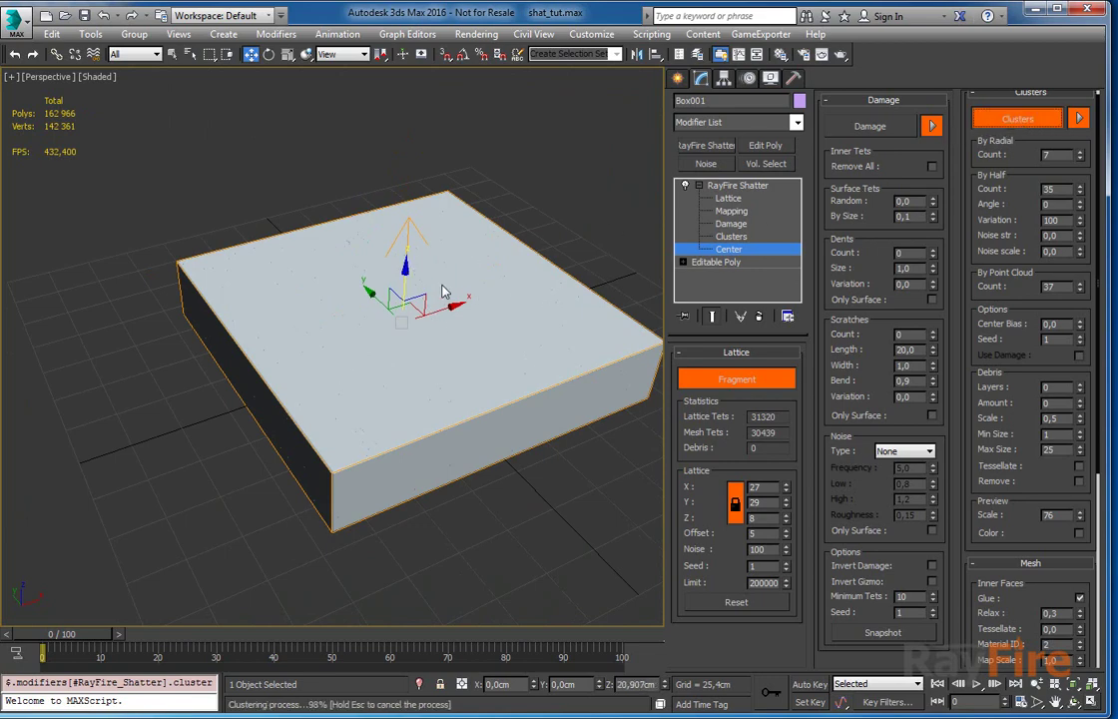
# Move the Center across the box to about X 23,8, Y 38,0 cm, and on to about X -14,8, Y -9,9 cm.
pyautogui.keyDown('alt'); pyautogui.moveTo(444, 290); pyautogui.dragTo(410, 289, button='middle'); pyautogui.keyUp('alt')
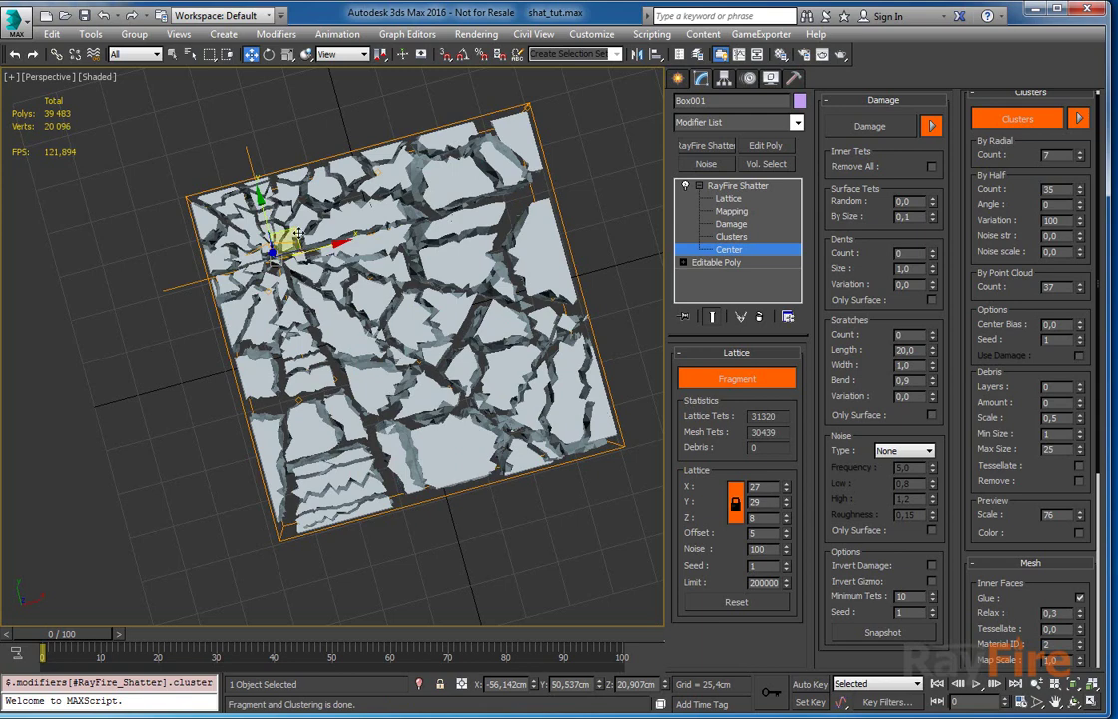
pyautogui.moveTo(298, 233); pyautogui.dragTo(448, 218)
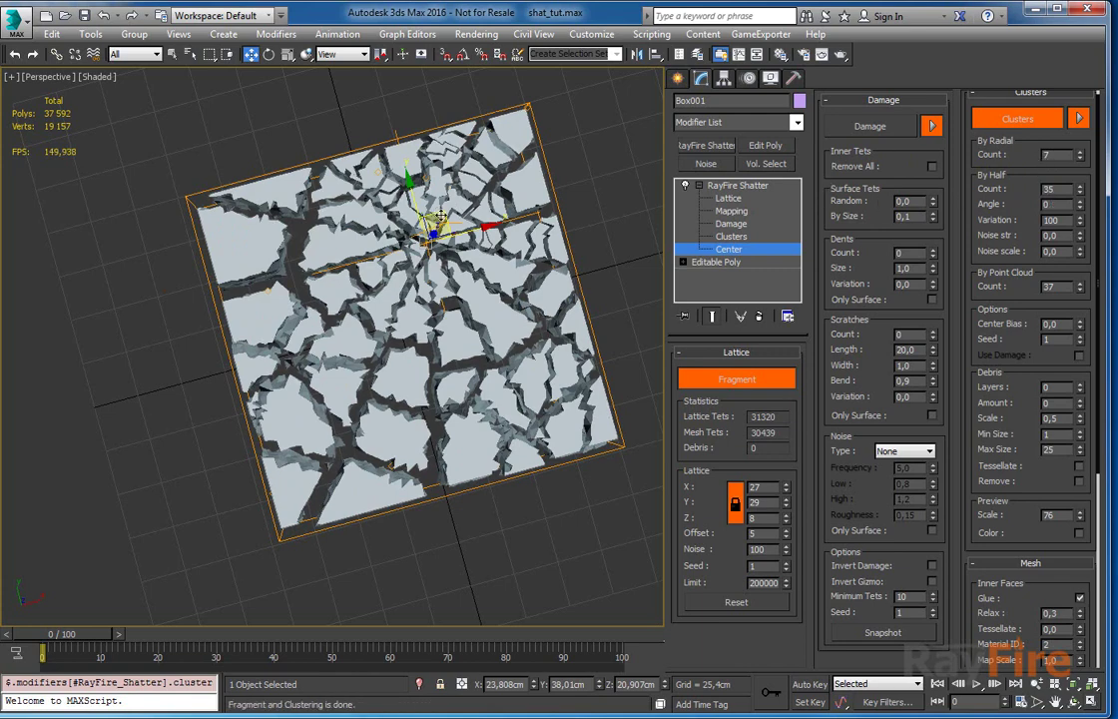
pyautogui.moveTo(440, 216); pyautogui.dragTo(395, 319)
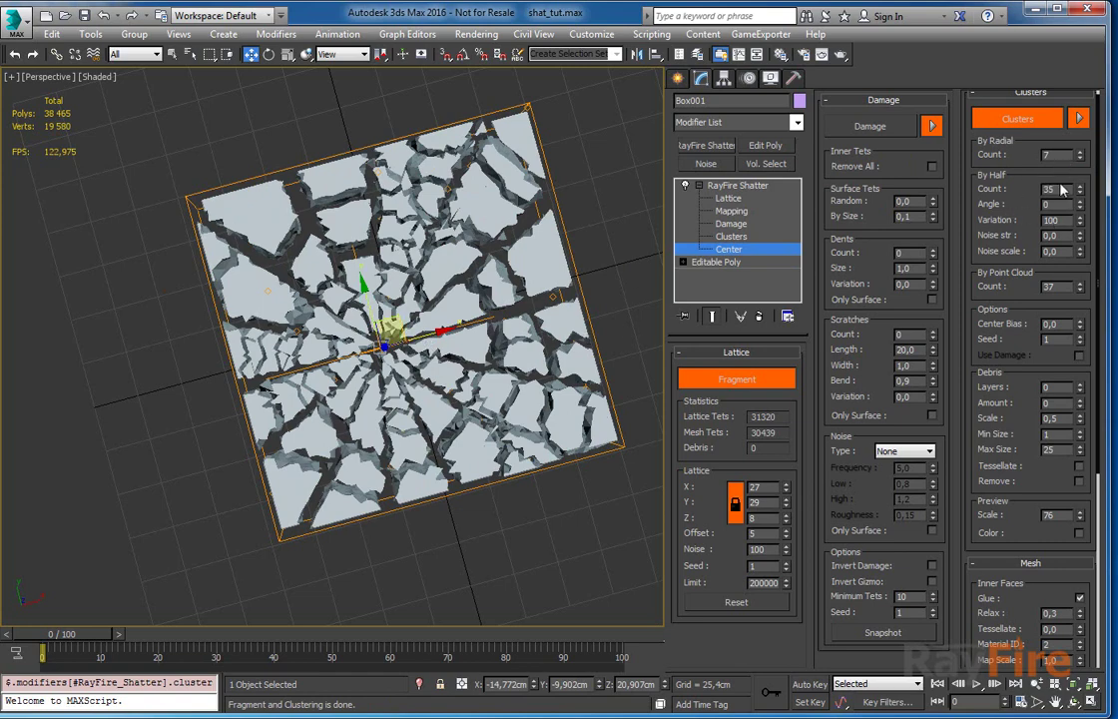
# Reset the By Half and By Point Cloud counts to 0 and move the Center to about X -0,2, Y 2,6 cm.
pyautogui.rightClick(1079, 188)
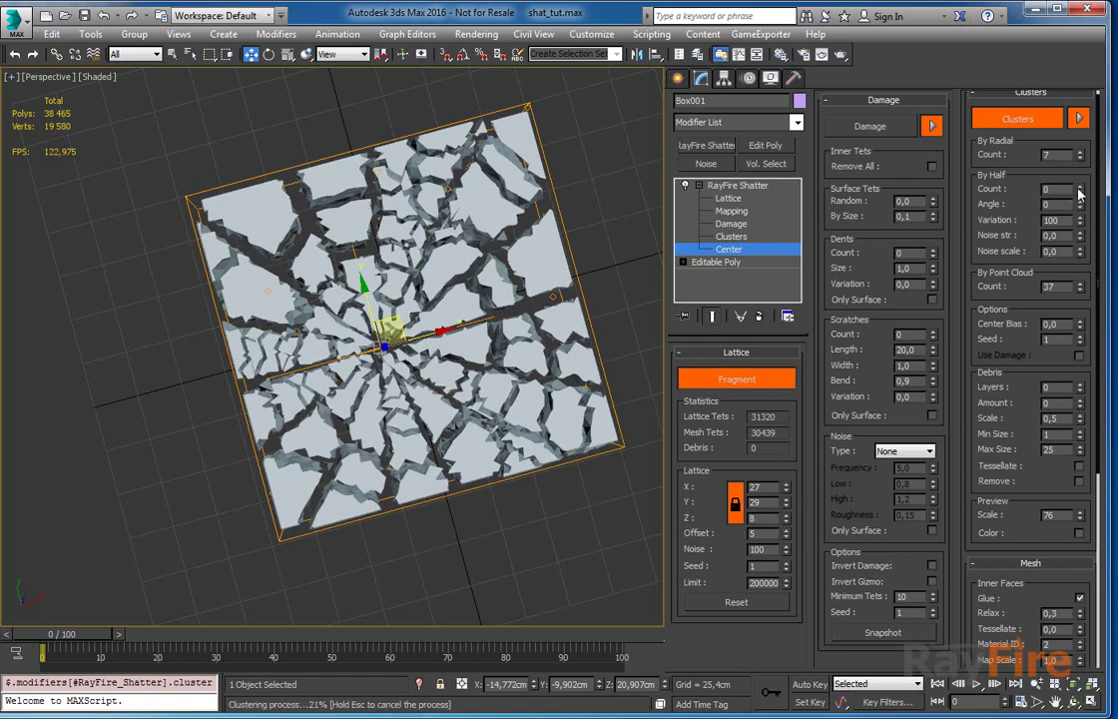
pyautogui.rightClick(1081, 287)
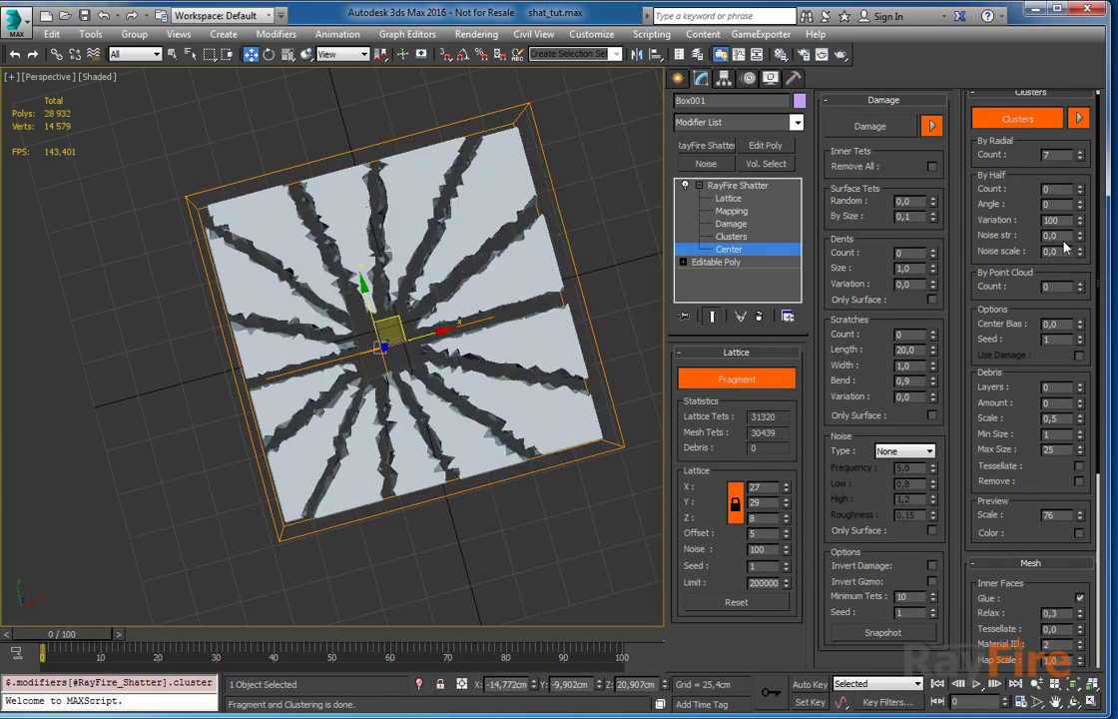
pyautogui.moveTo(398, 320); pyautogui.dragTo(430, 286)
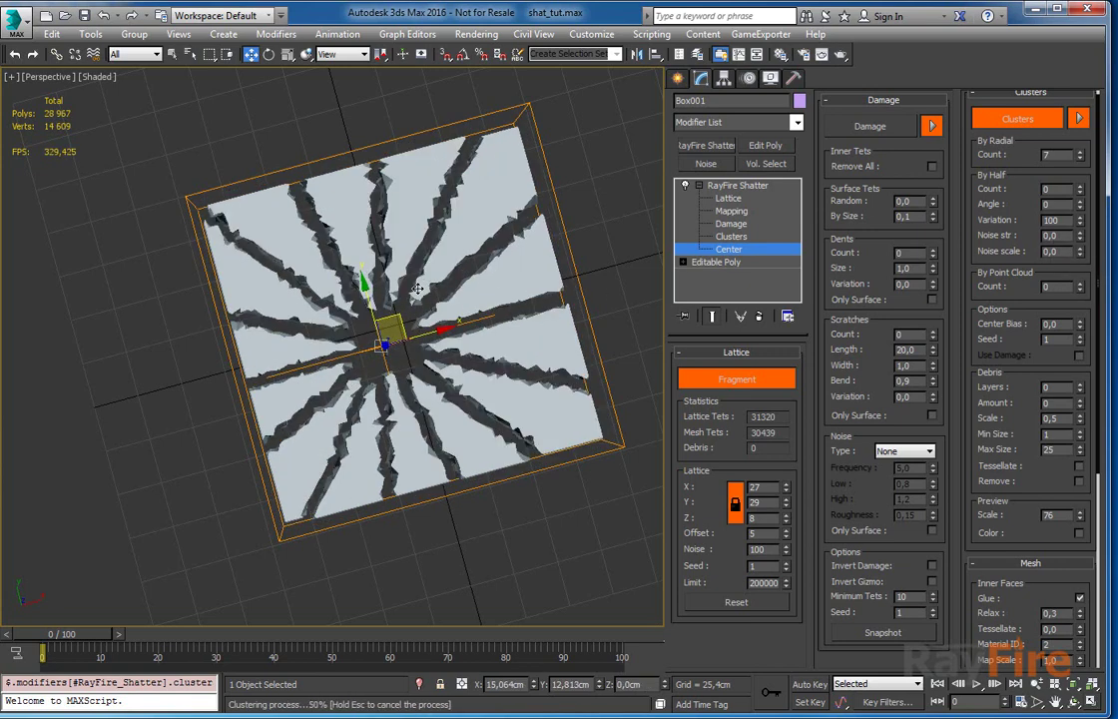
pyautogui.moveTo(416, 288); pyautogui.dragTo(436, 261)
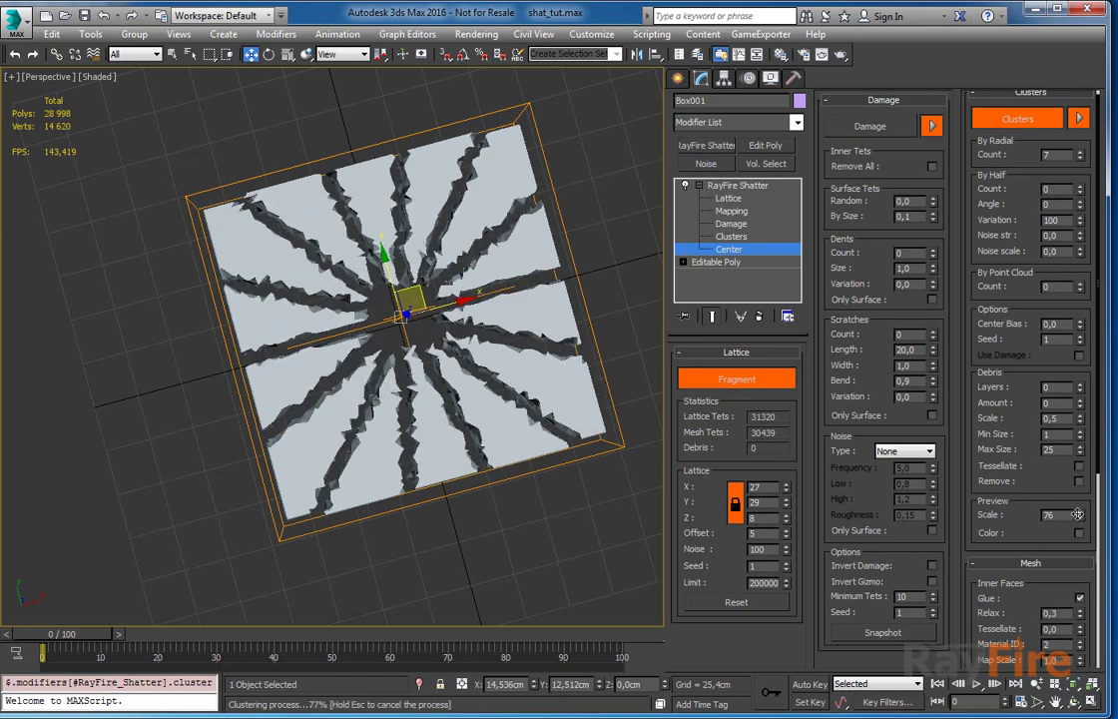
# Set the cluster preview scale to 94, the By Half noise strength to 0,7 and its noise scale to 0,2.
pyautogui.moveTo(1079, 512); pyautogui.dragTo(1078, 496)
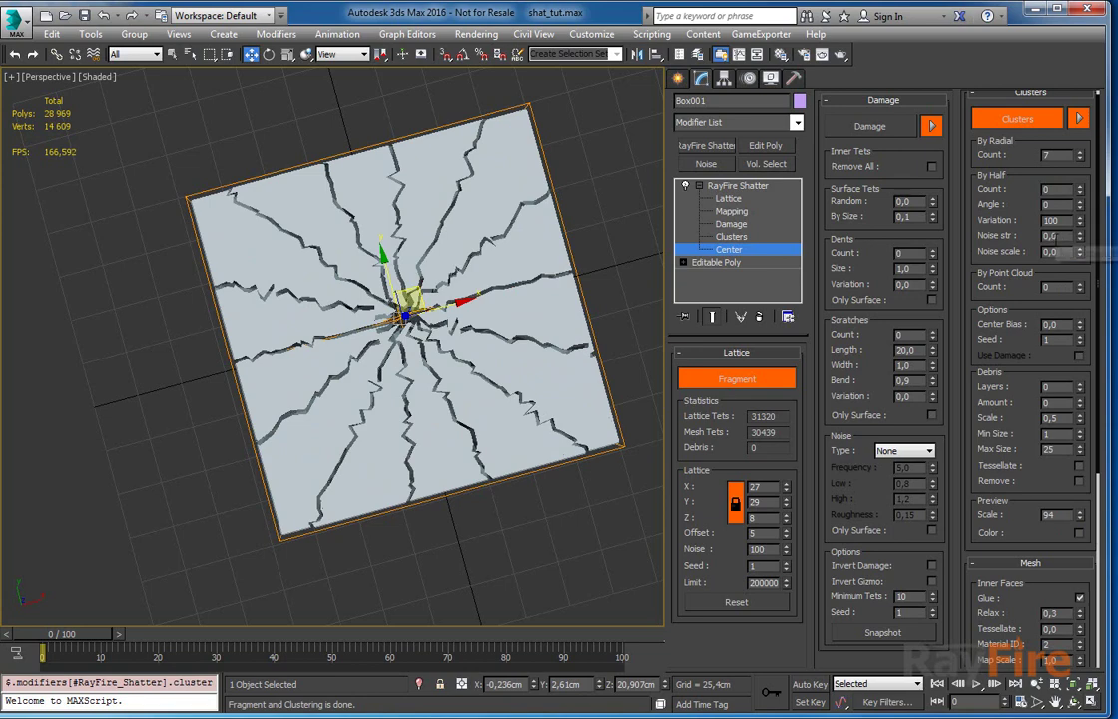
pyautogui.write('0,7')
pyautogui.press('Return')
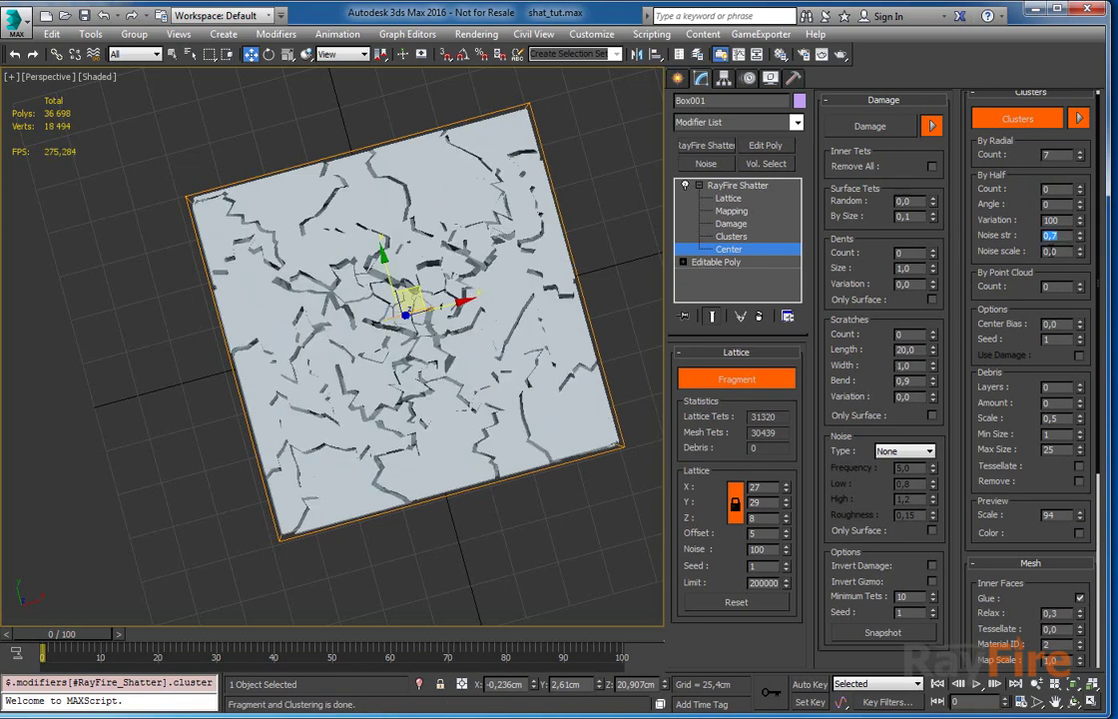
pyautogui.doubleClick(1047, 251)
pyautogui.write('0,2')
pyautogui.press('Return')
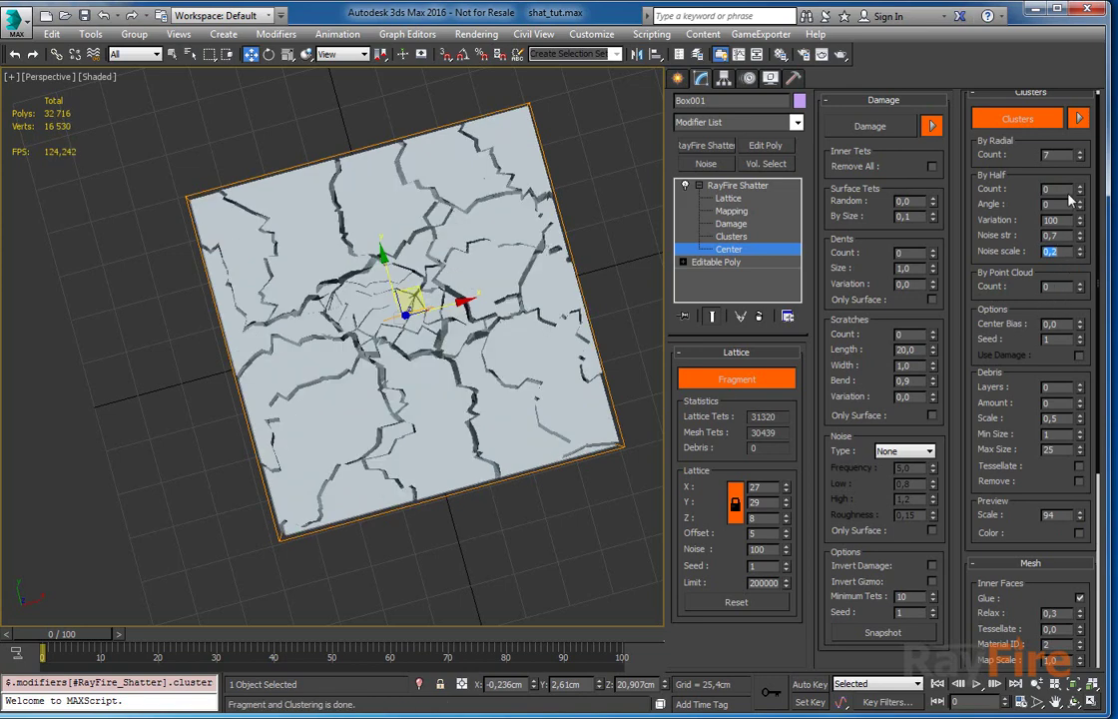
# Reset the By Radial count, set it to 1, and set the By Half noise scale to 0,3.
pyautogui.rightClick(1079, 155)
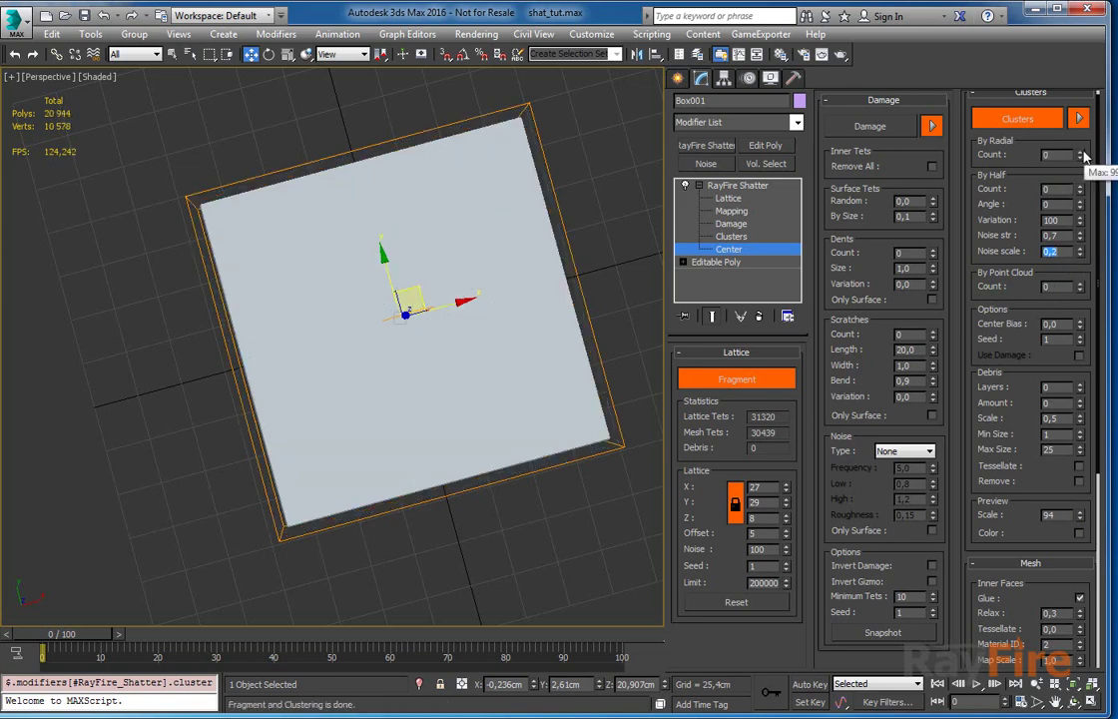
pyautogui.click(1082, 152)
pyautogui.keyDown('alt'); pyautogui.moveTo(531, 305); pyautogui.dragTo(524, 255, button='middle'); pyautogui.keyUp('alt')
pyautogui.click(1055, 252)
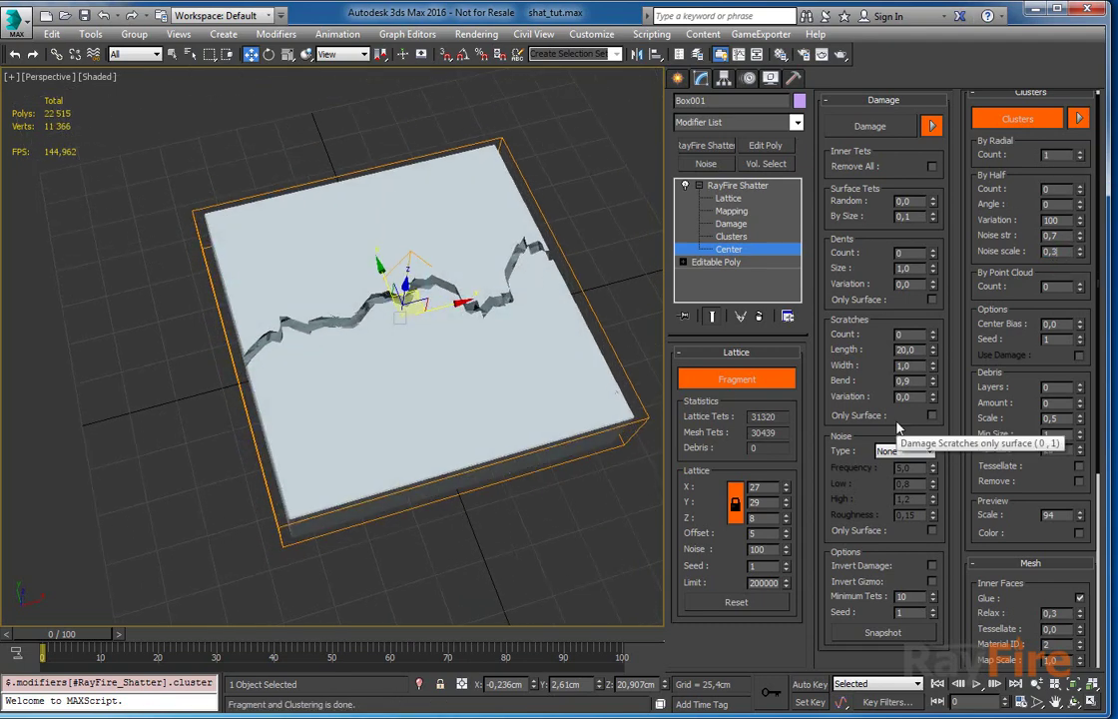
pyautogui.write('0,3')
pyautogui.press('Return')
pyautogui.keyDown('alt'); pyautogui.moveTo(369, 444); pyautogui.dragTo(297, 439, button='middle'); pyautogui.keyUp('alt')
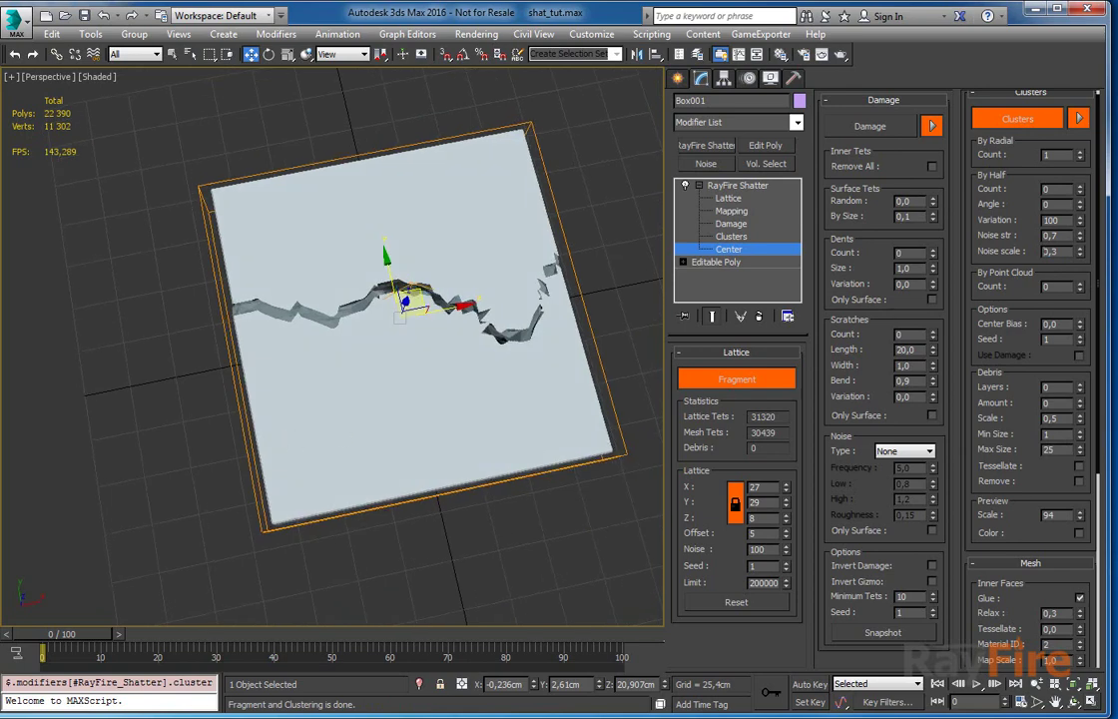
# Raise the By Radial cluster count one at a time to 7 and inspect the noisy radial clusters.
pyautogui.click(1079, 152)
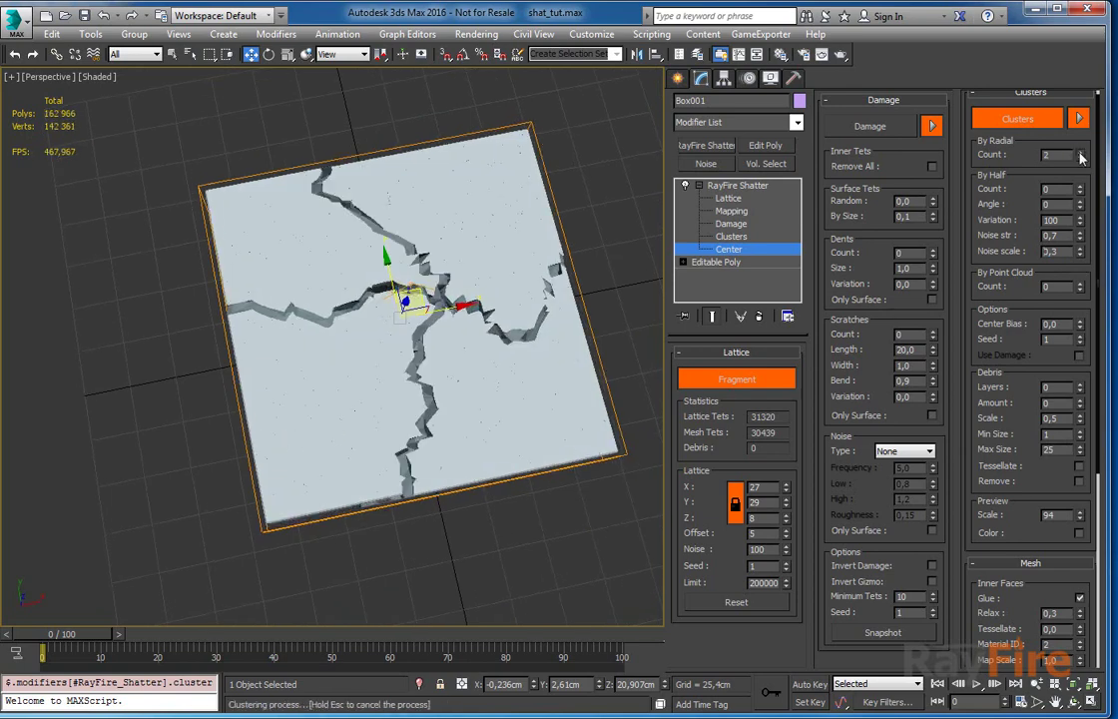
pyautogui.click(1079, 153)
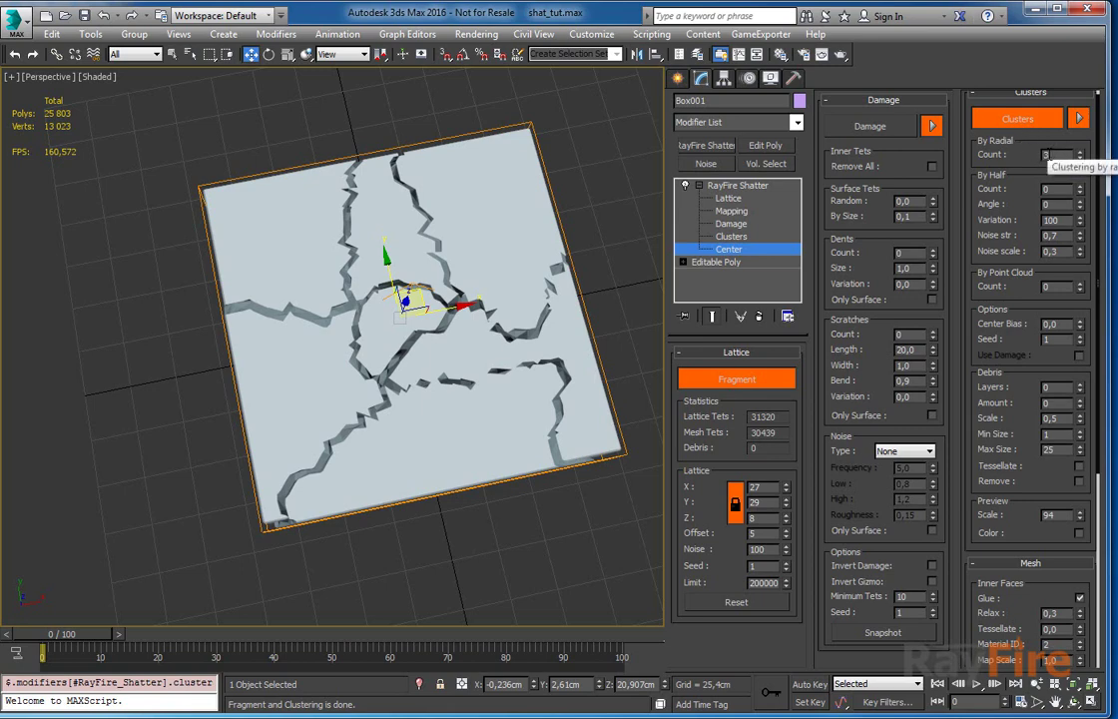
pyautogui.click(1081, 152)
pyautogui.click(1080, 153)
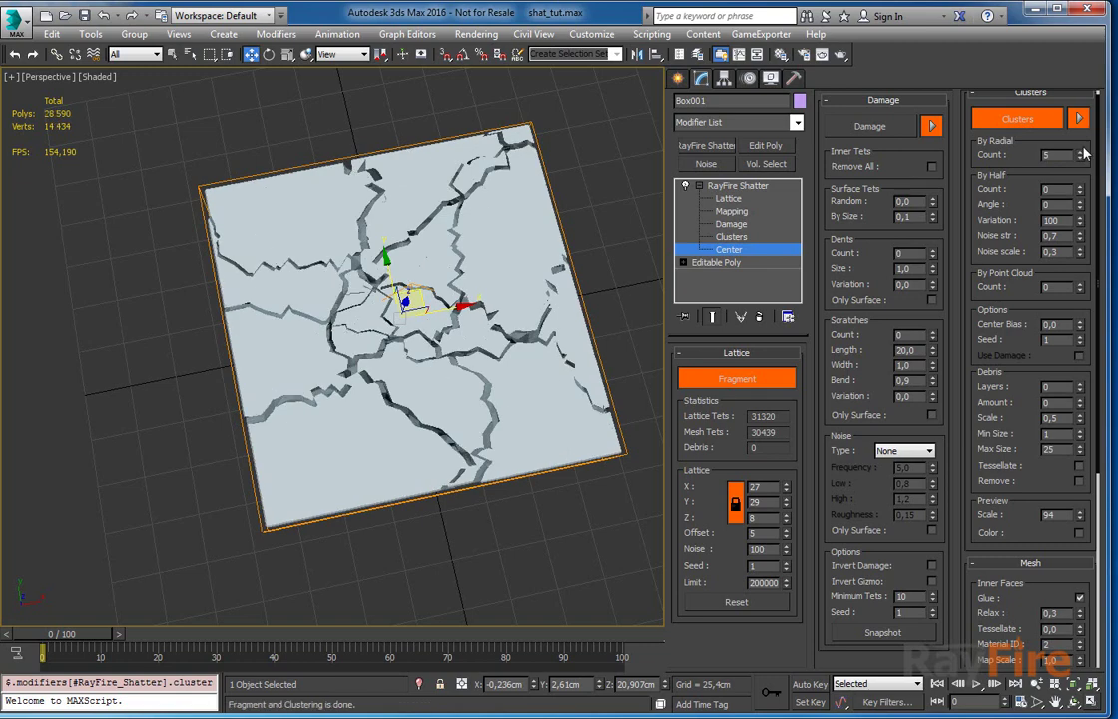
pyautogui.click(1080, 152)
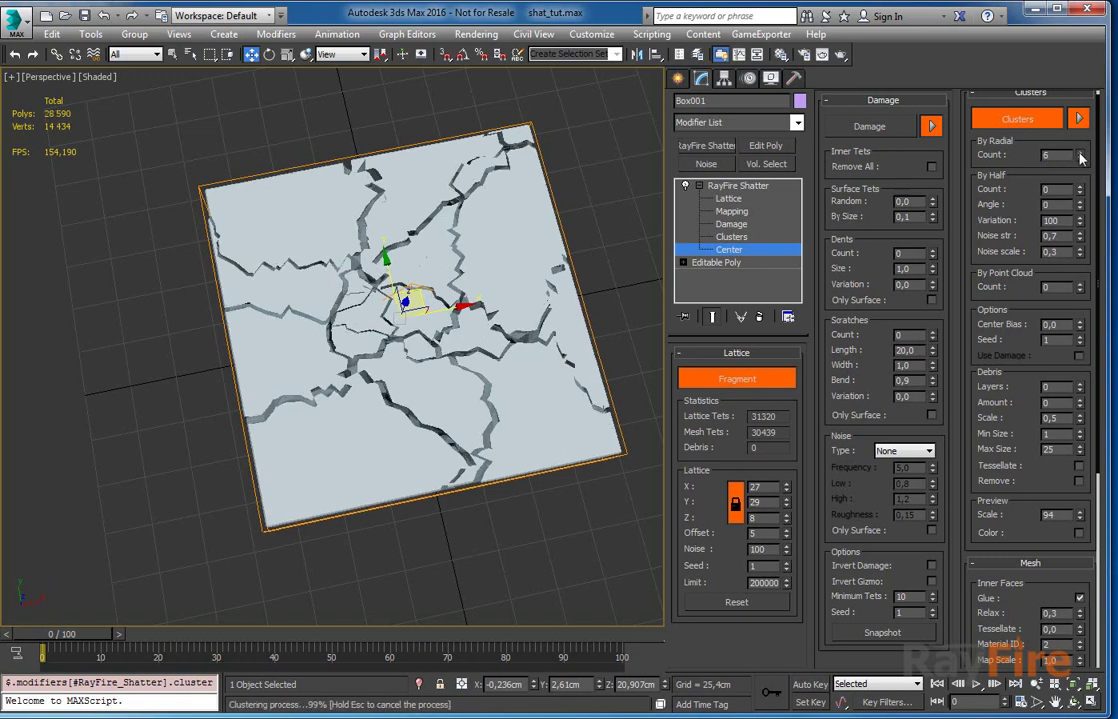
pyautogui.click(1080, 153)
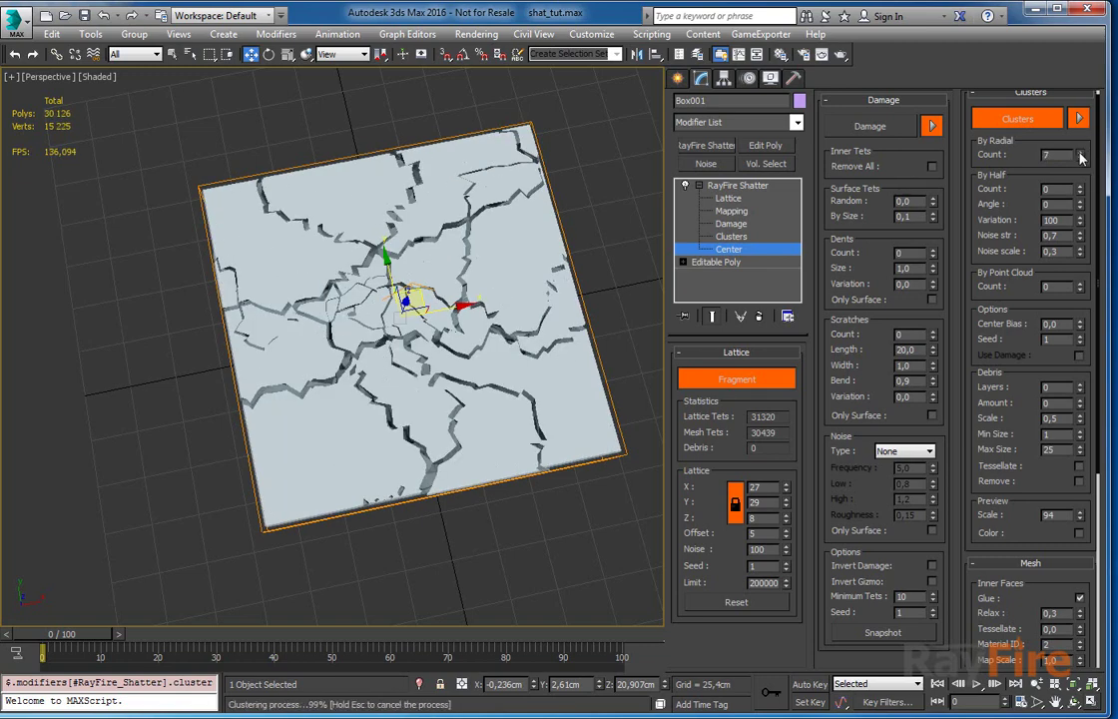
pyautogui.keyDown('alt'); pyautogui.moveTo(566, 259); pyautogui.dragTo(526, 277, button='middle'); pyautogui.keyUp('alt')
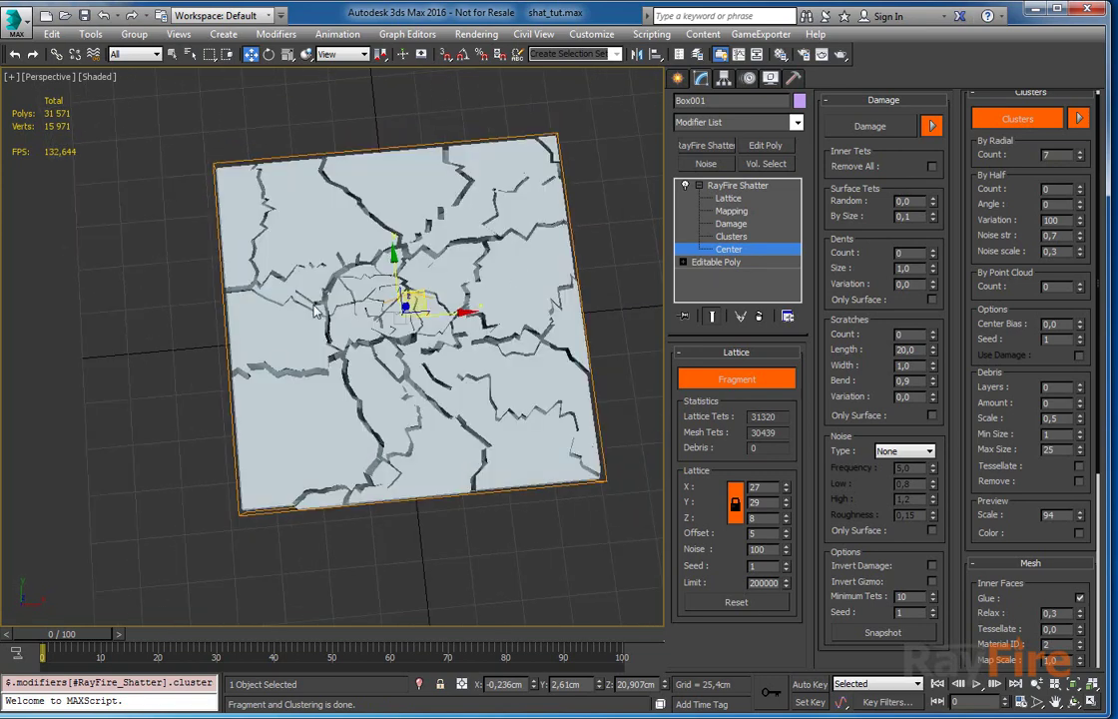
# Raise the By Half cluster count to 6, set its variation to 0, and increase the count to 8.
pyautogui.click(1080, 186)
pyautogui.click(1080, 186)
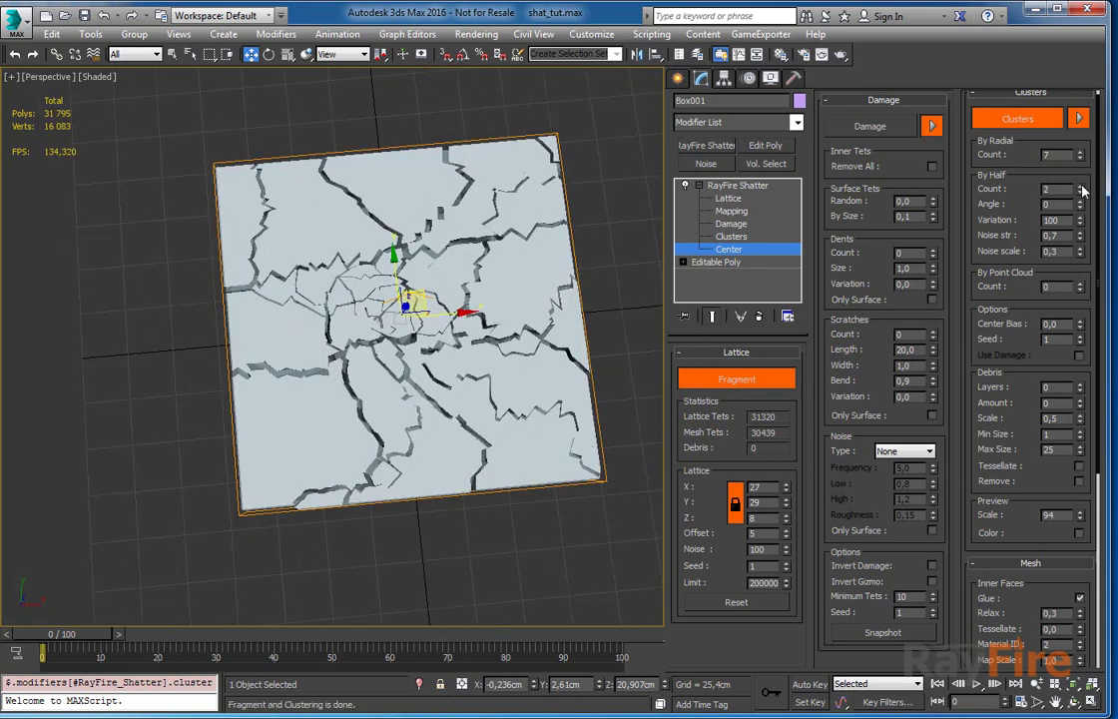
pyautogui.click(1080, 186)
pyautogui.click(1080, 186)
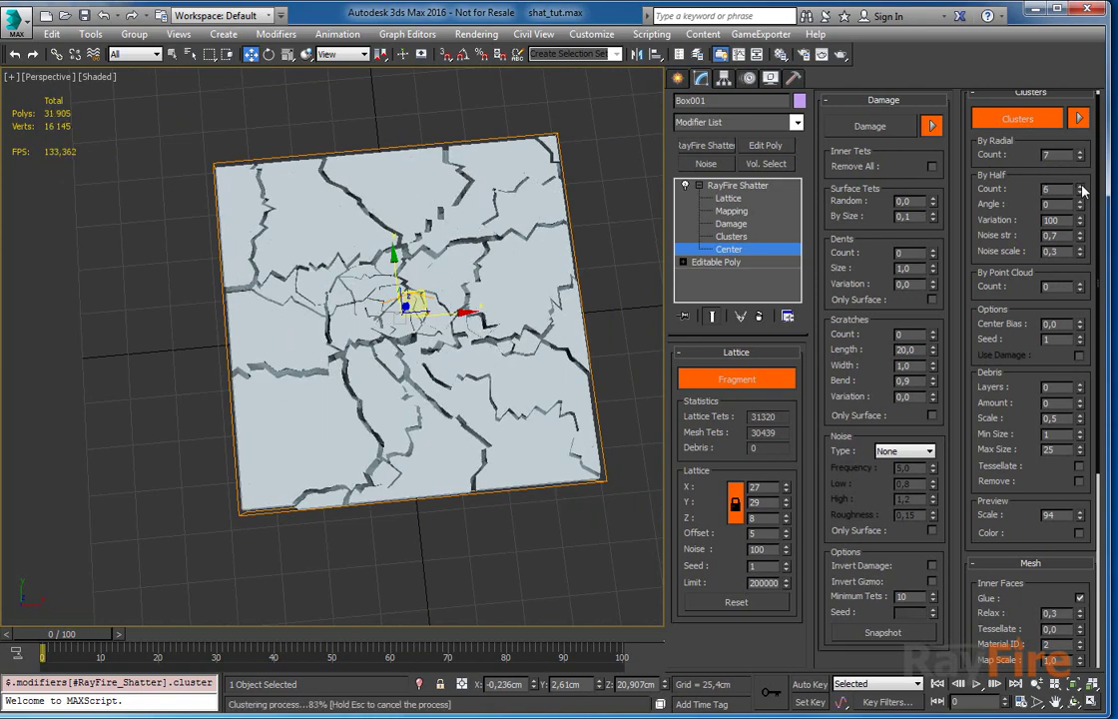
pyautogui.rightClick(1080, 219)
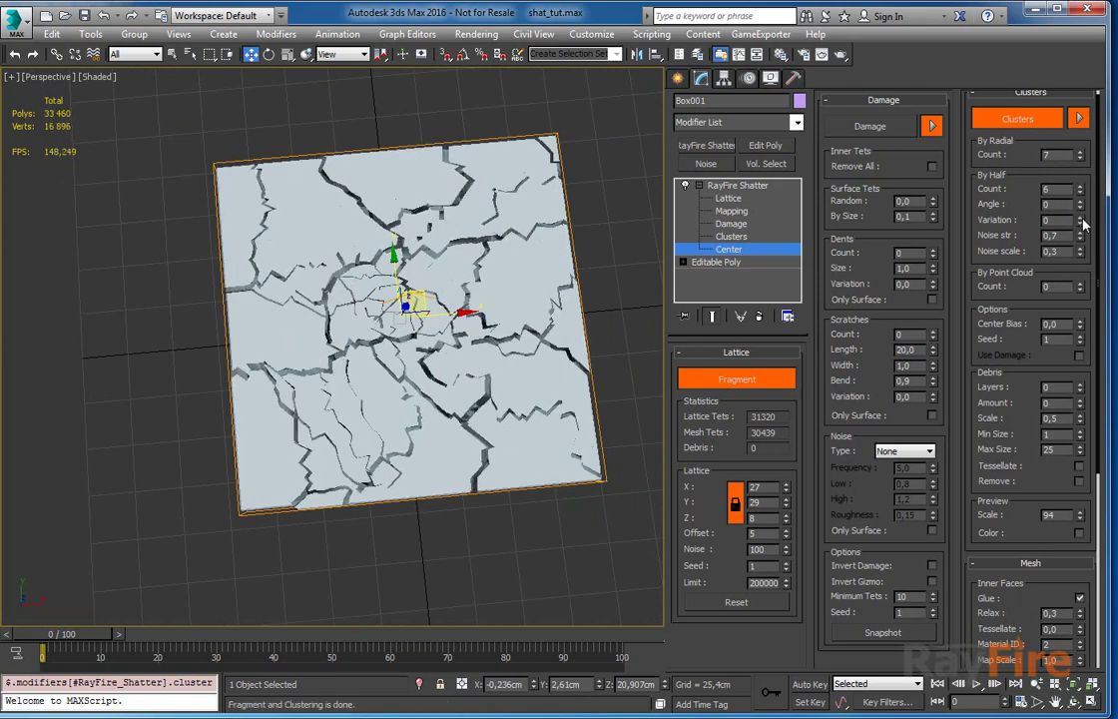
pyautogui.click(1080, 188)
pyautogui.click(1080, 188)
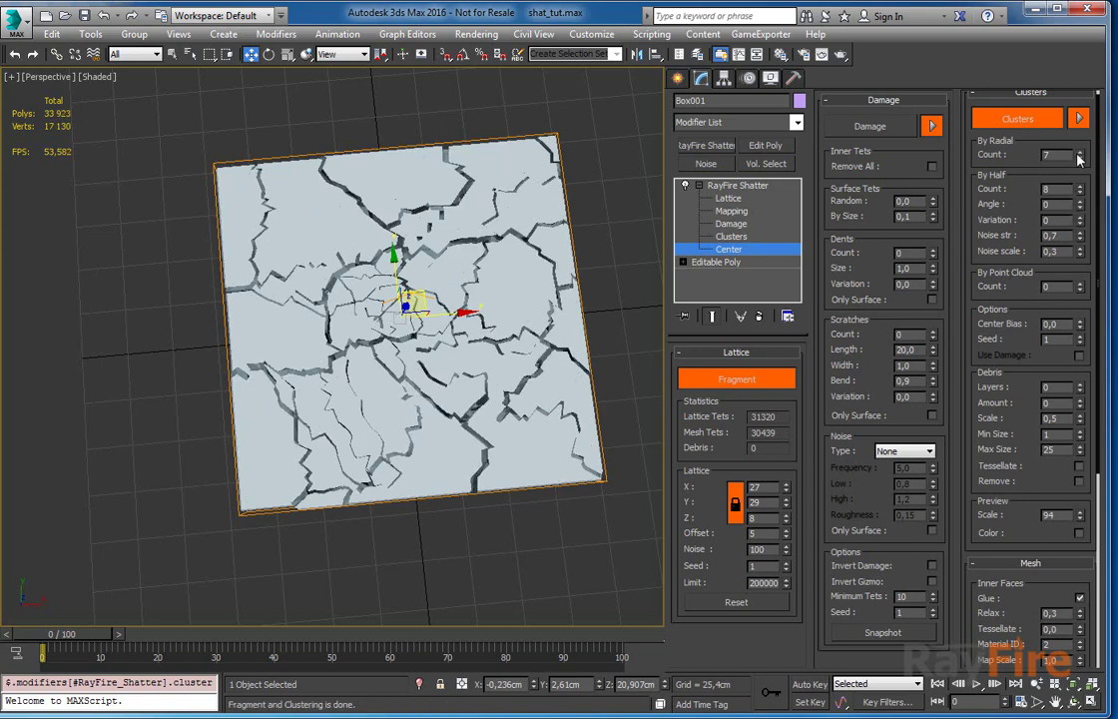
# Reset the By Radial and By Half cluster counts to 0.
pyautogui.rightClick(1080, 155)
pyautogui.rightClick(1080, 188)
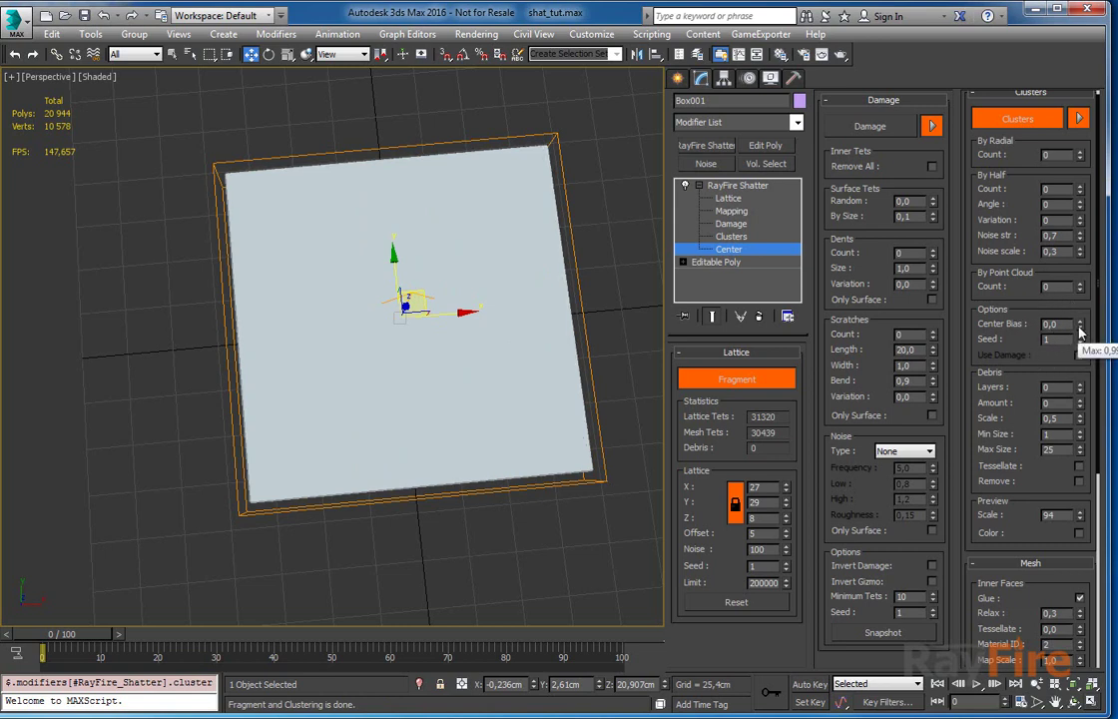
pyautogui.moveTo(1080, 327); pyautogui.dragTo(1082, 280)
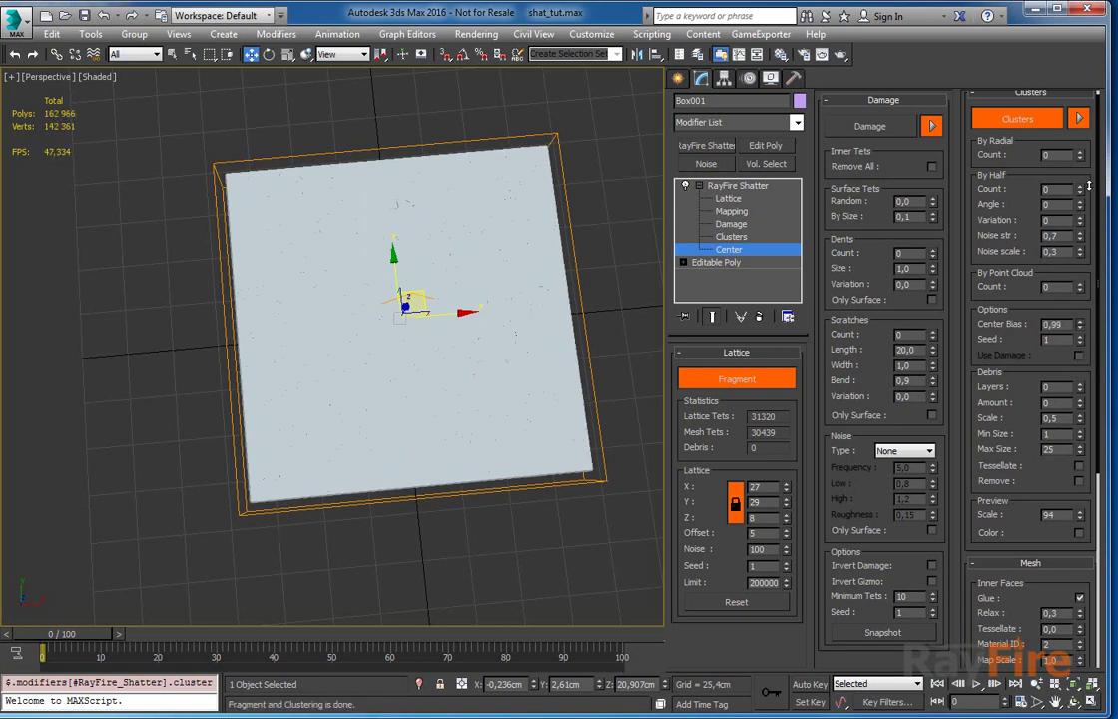
pyautogui.rightClick(1081, 326)
pyautogui.moveTo(1066, 326); pyautogui.dragTo(1018, 325)
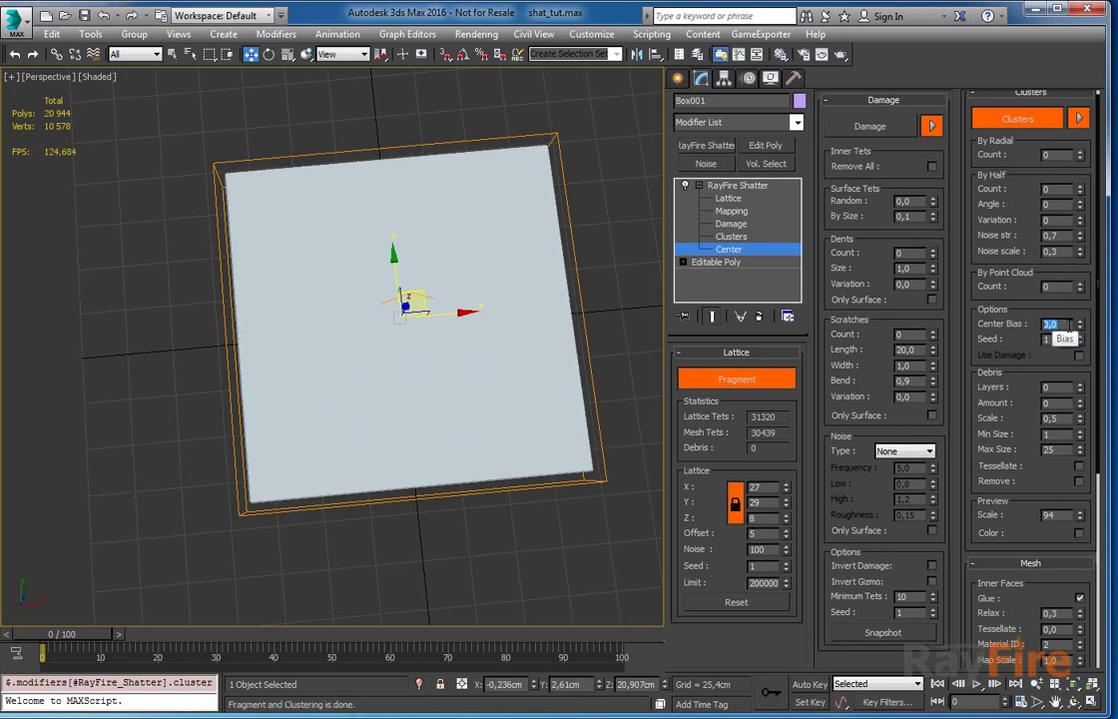
# With the Clusters sub-object active, set the By Point Cloud count to 221 and the Center Bias to 0,57.
pyautogui.click(734, 237)
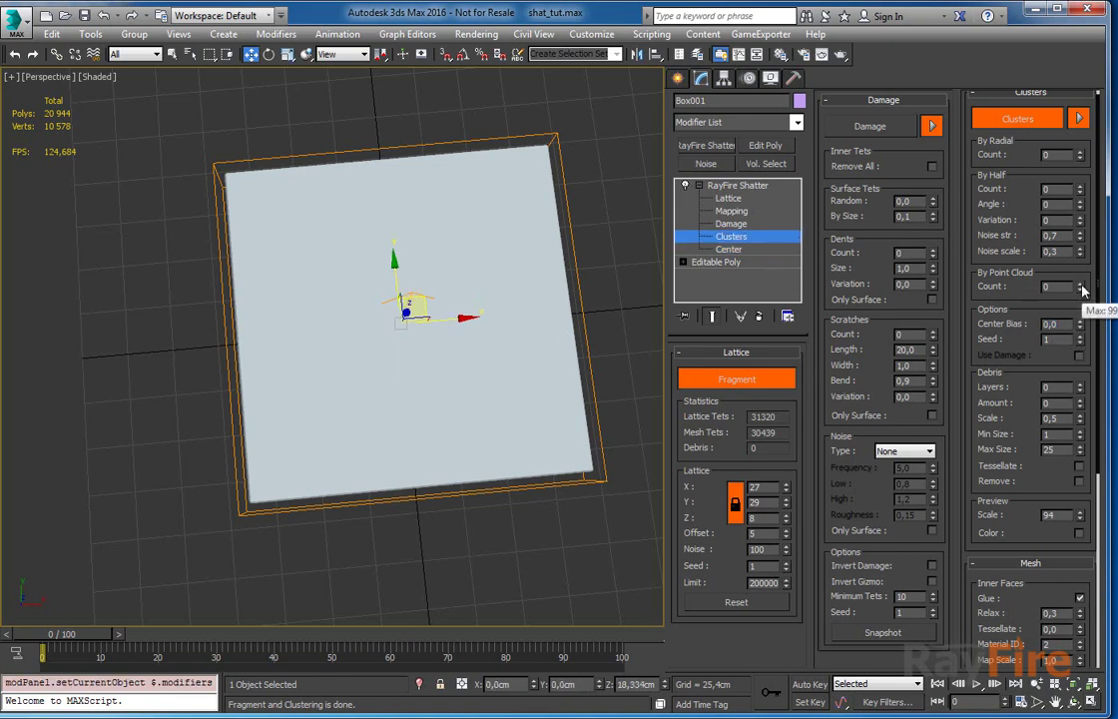
pyautogui.moveTo(1083, 289); pyautogui.dragTo(1080, 108)
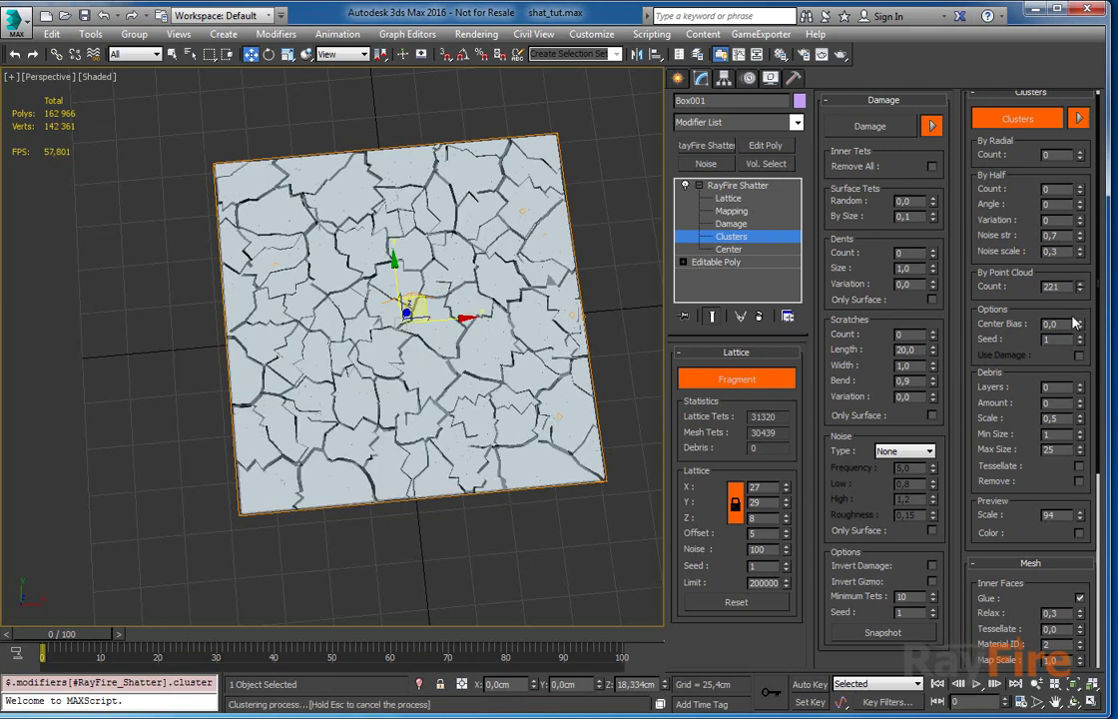
pyautogui.moveTo(1079, 324); pyautogui.dragTo(1080, 280)
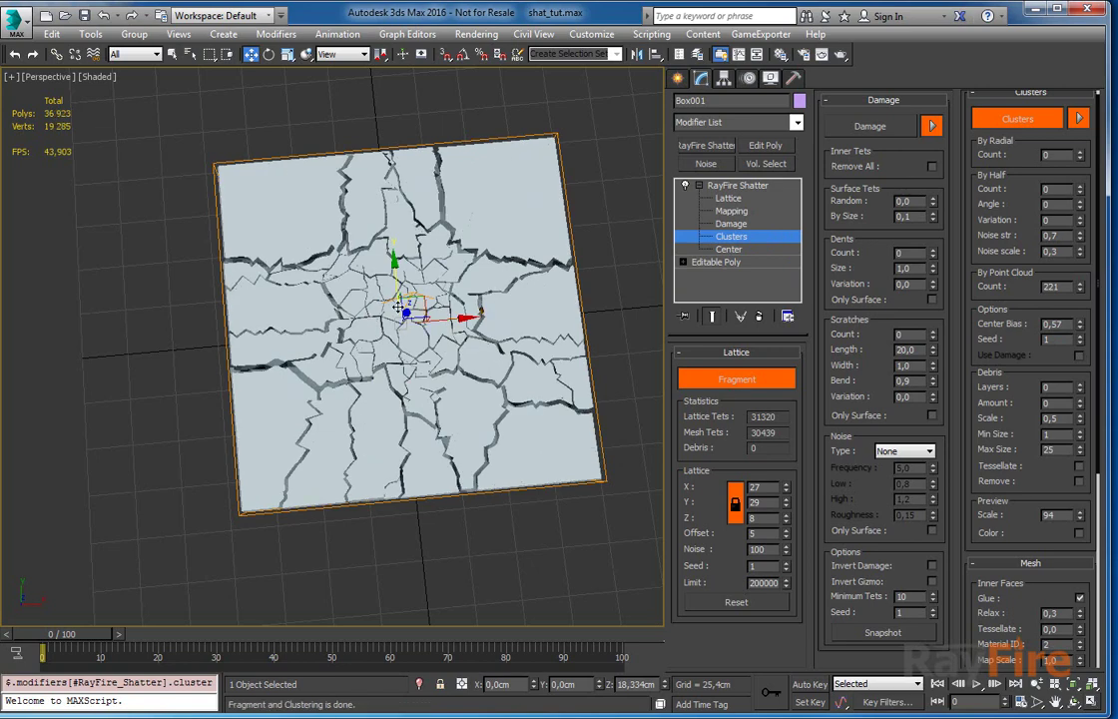
# Move the Center sub-object to about X 46,3, Y 48,7 cm and lower it to a Z of about 17,7 cm.
pyautogui.click(750, 249)
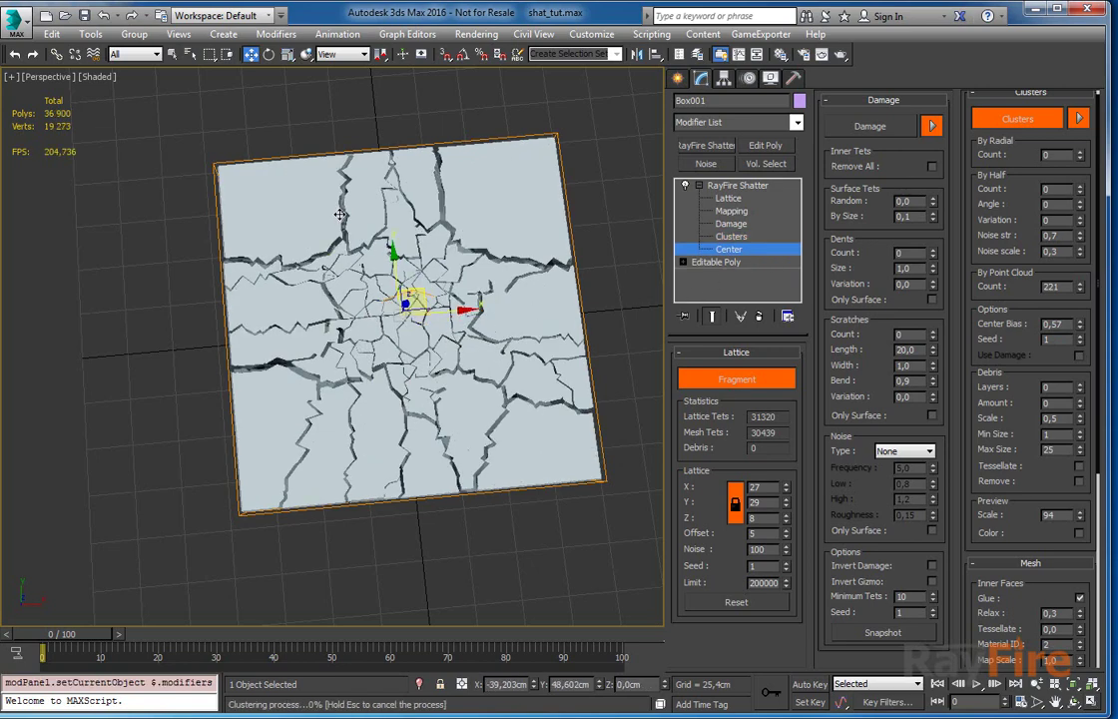
pyautogui.moveTo(340, 214); pyautogui.dragTo(341, 215)
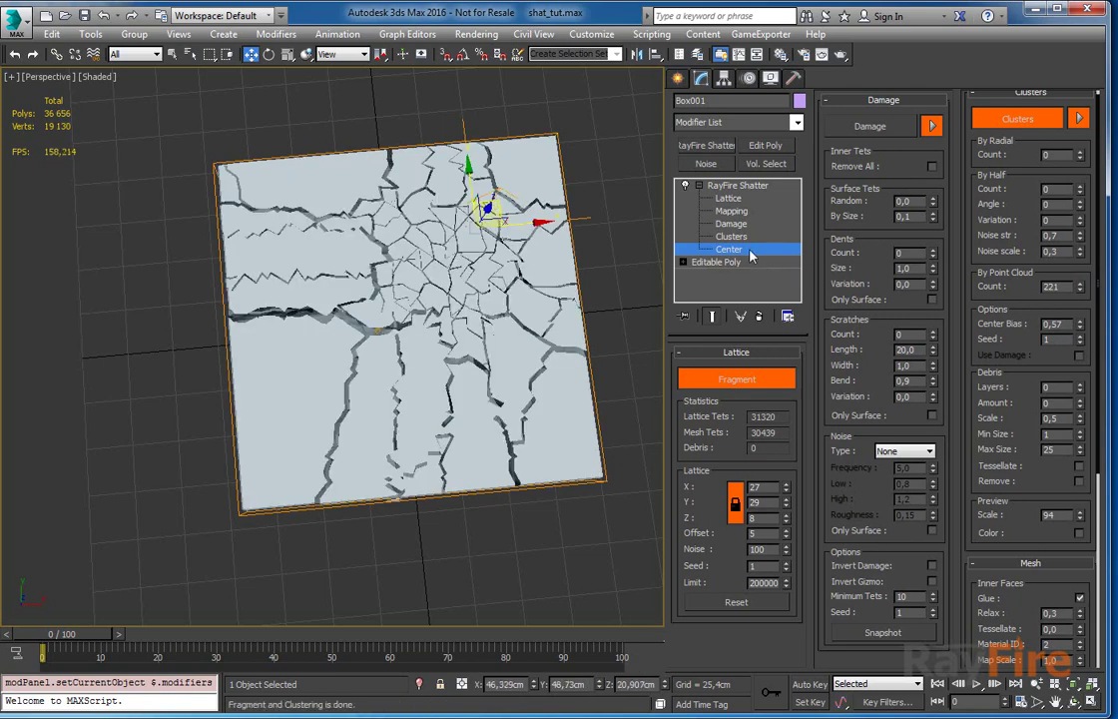
pyautogui.keyDown('alt'); pyautogui.moveTo(519, 252); pyautogui.dragTo(491, 161, button='middle'); pyautogui.keyUp('alt')
pyautogui.moveTo(483, 163)
pyautogui.mouseDown()
pyautogui.moveTo(486, 118)
pyautogui.moveTo(481, 177)
pyautogui.mouseUp()
# Reset the Center Bias and lower it to -0,4 and on to -1,0, checking the clusters from above.
pyautogui.rightClick(1079, 325)
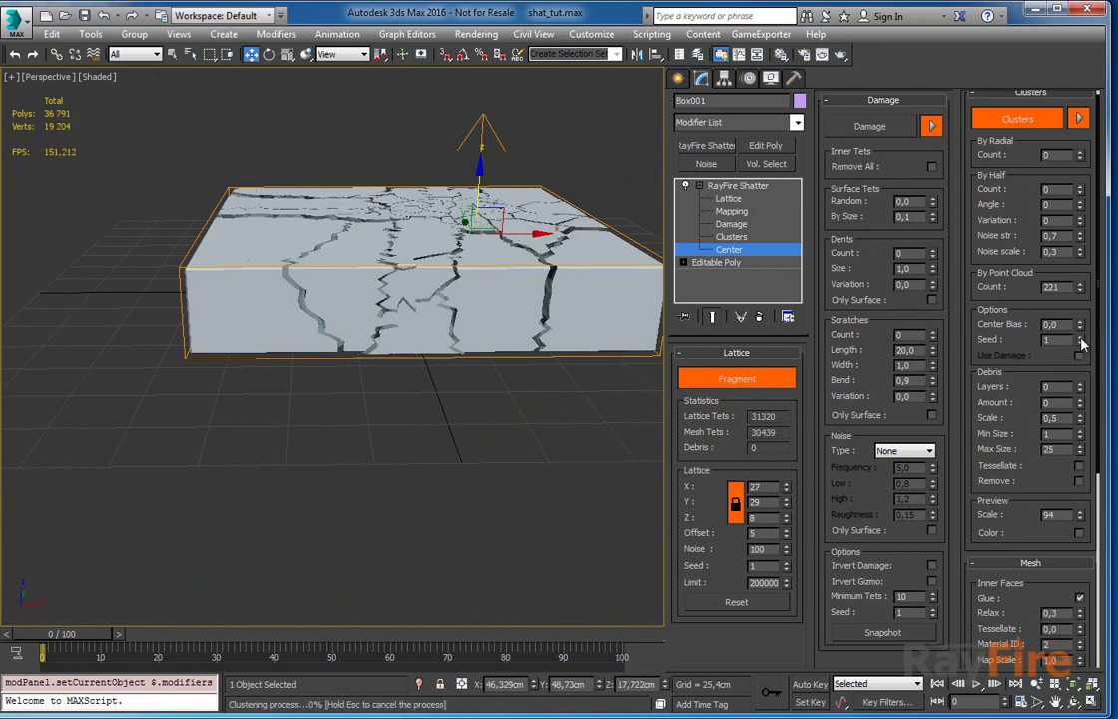
pyautogui.moveTo(1081, 343); pyautogui.dragTo(1081, 354)
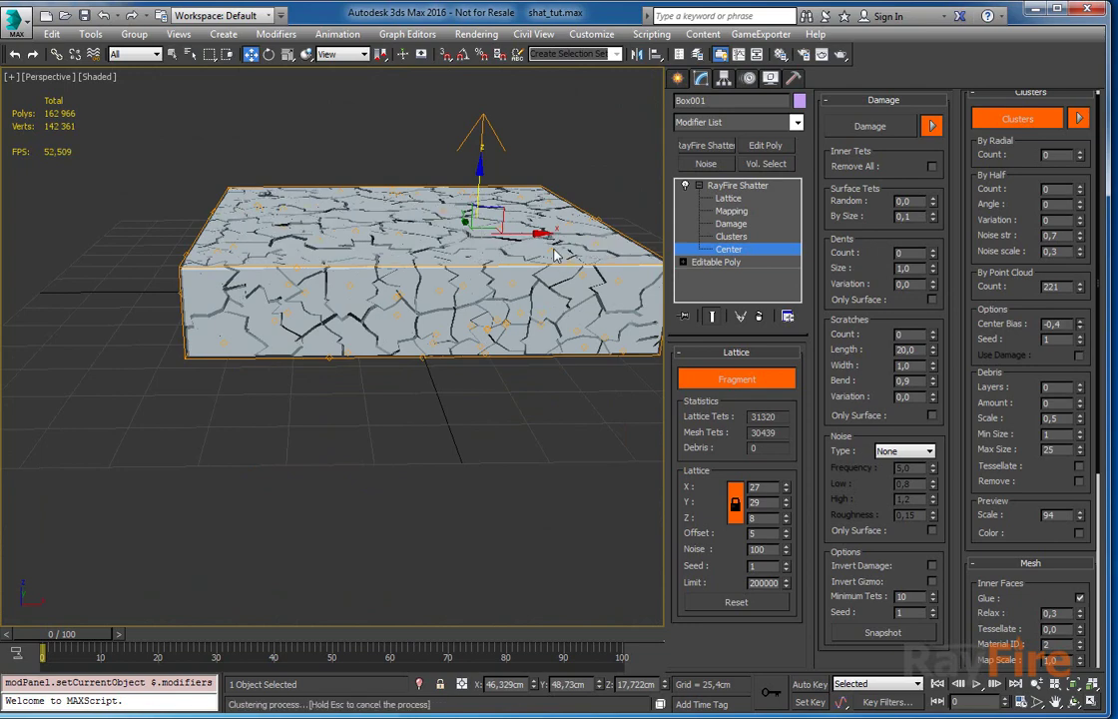
pyautogui.keyDown('alt'); pyautogui.moveTo(554, 354); pyautogui.dragTo(517, 253, button='middle'); pyautogui.keyUp('alt')
pyautogui.moveTo(1081, 344); pyautogui.dragTo(1069, 429)
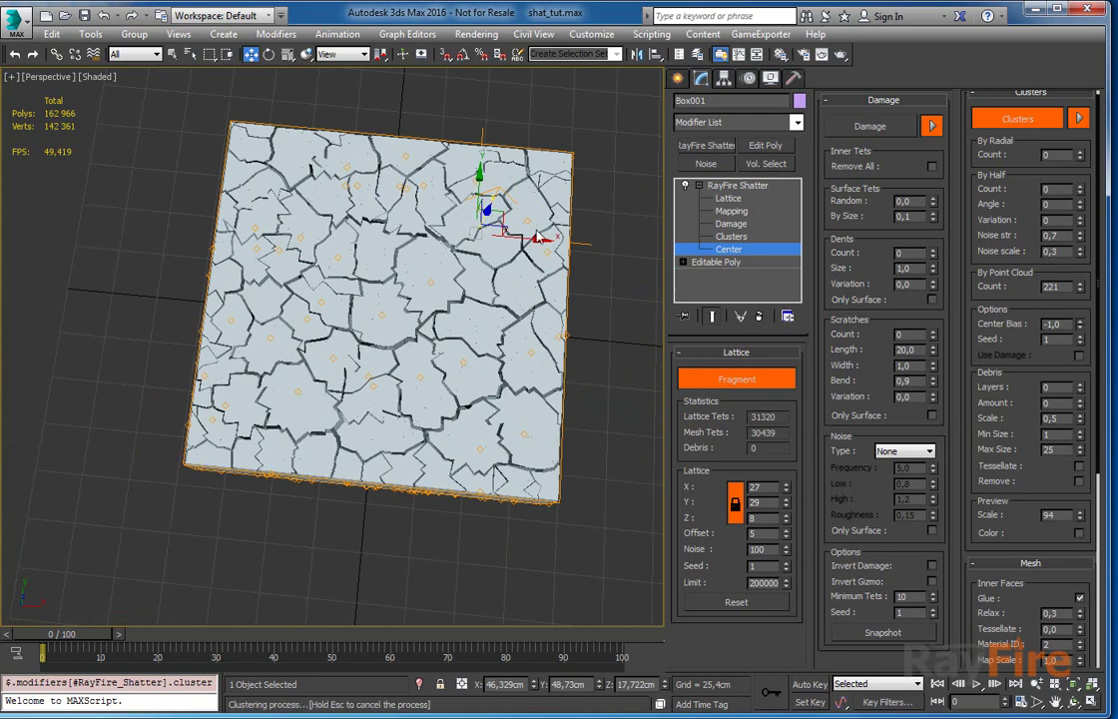
# Raise the Clusters sub-object gizmo above the box to a Z of about 74,3 cm.
pyautogui.click(731, 236)
pyautogui.keyDown('alt'); pyautogui.moveTo(614, 287); pyautogui.dragTo(387, 192, button='middle'); pyautogui.keyUp('alt')
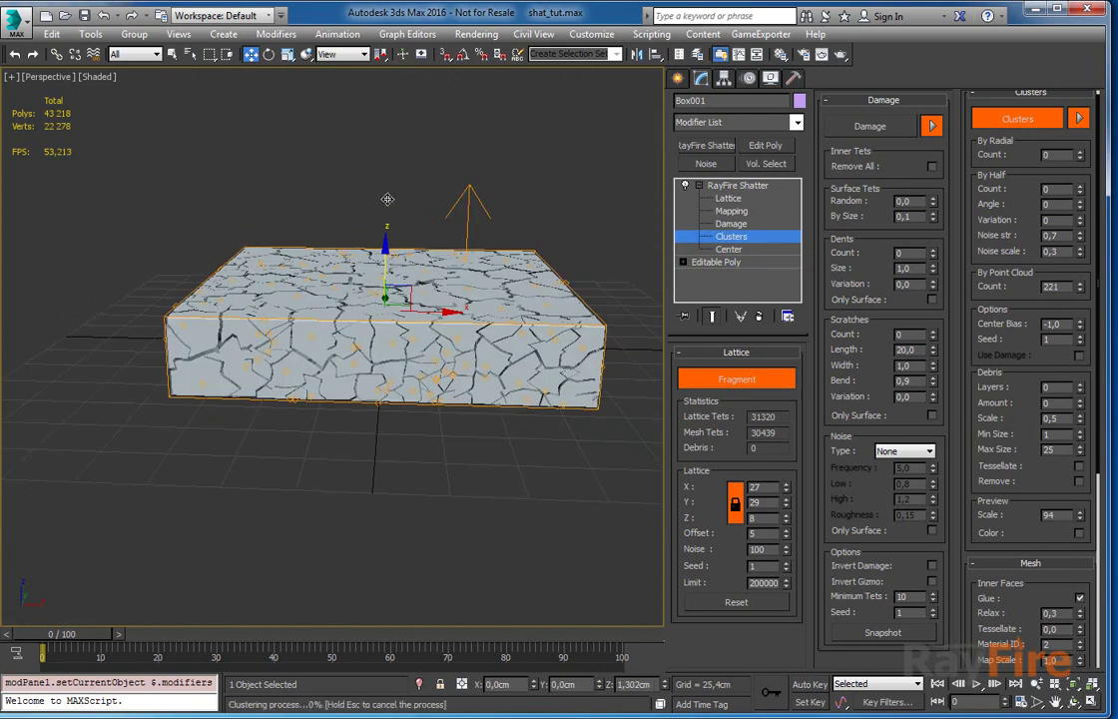
pyautogui.keyDown('alt'); pyautogui.moveTo(399, 175); pyautogui.dragTo(599, 238, button='middle'); pyautogui.keyUp('alt')
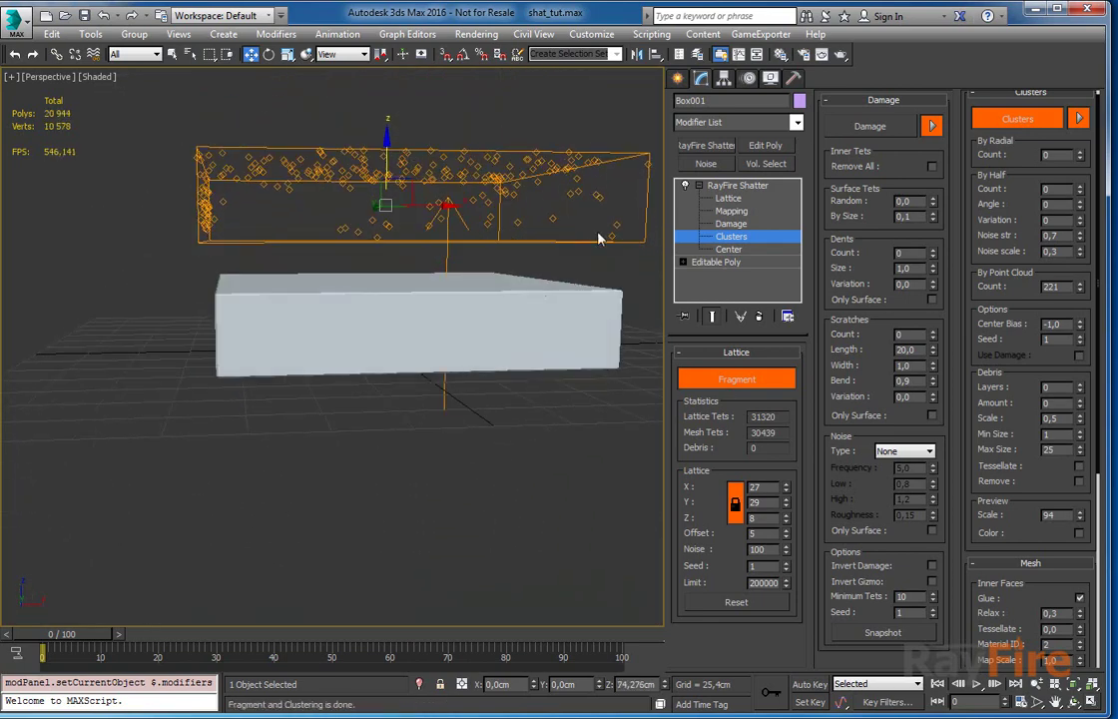
# Move the Center around within the raised point cloud, ending at about X 2,3, Y 82,2, Z 75,7 cm.
pyautogui.click(752, 249)
pyautogui.moveTo(463, 281); pyautogui.dragTo(310, 180)
pyautogui.keyDown('alt'); pyautogui.moveTo(310, 181); pyautogui.dragTo(303, 274, button='middle'); pyautogui.keyUp('alt')
pyautogui.moveTo(314, 191); pyautogui.dragTo(467, 163)
pyautogui.keyDown('alt'); pyautogui.moveTo(468, 164); pyautogui.dragTo(465, 62, button='middle'); pyautogui.keyUp('alt')
pyautogui.moveTo(499, 158); pyautogui.dragTo(416, 158)
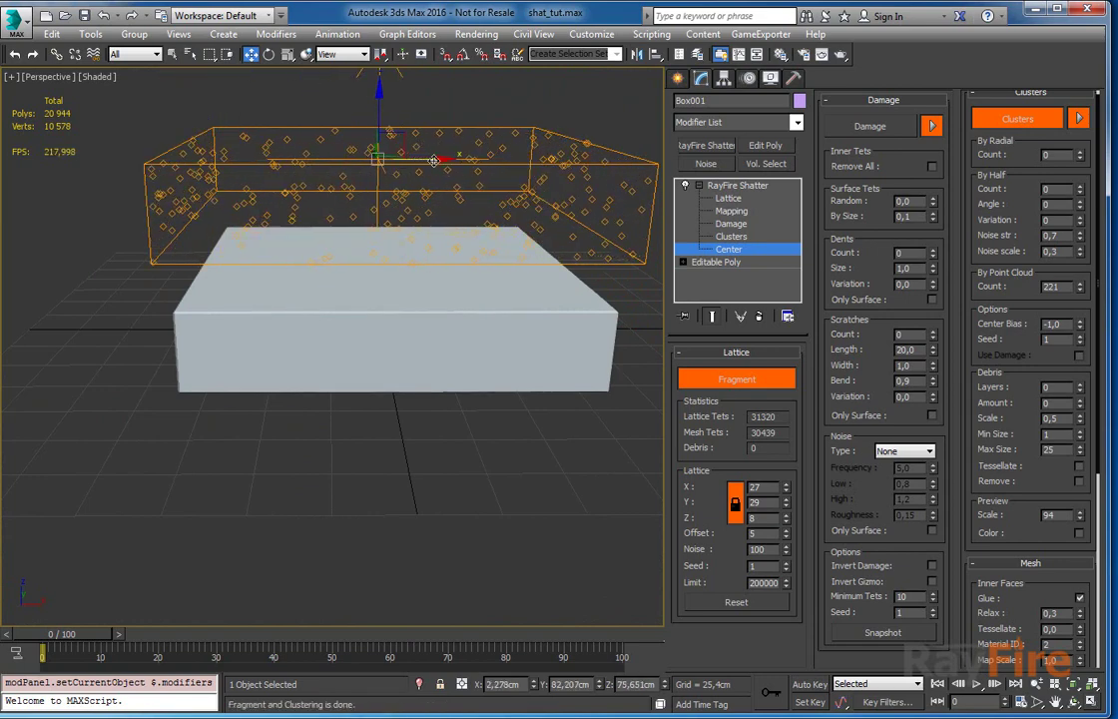
# Undo the moves of the Center and the Clusters gizmo.
pyautogui.hotkey('ctrl', 'z')
pyautogui.hotkey('ctrl', 'z')
pyautogui.hotkey('ctrl', 'z')
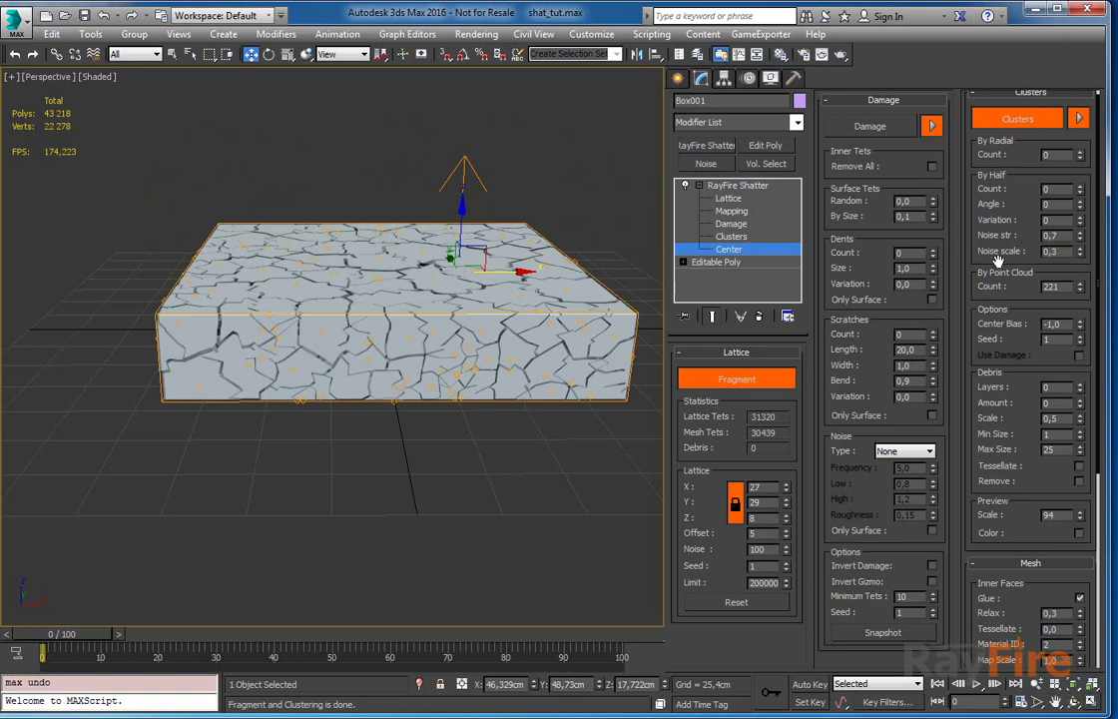
# Turn clustering off, enable Damage on the box and set the damage noise type to Value.
pyautogui.click(1005, 120)
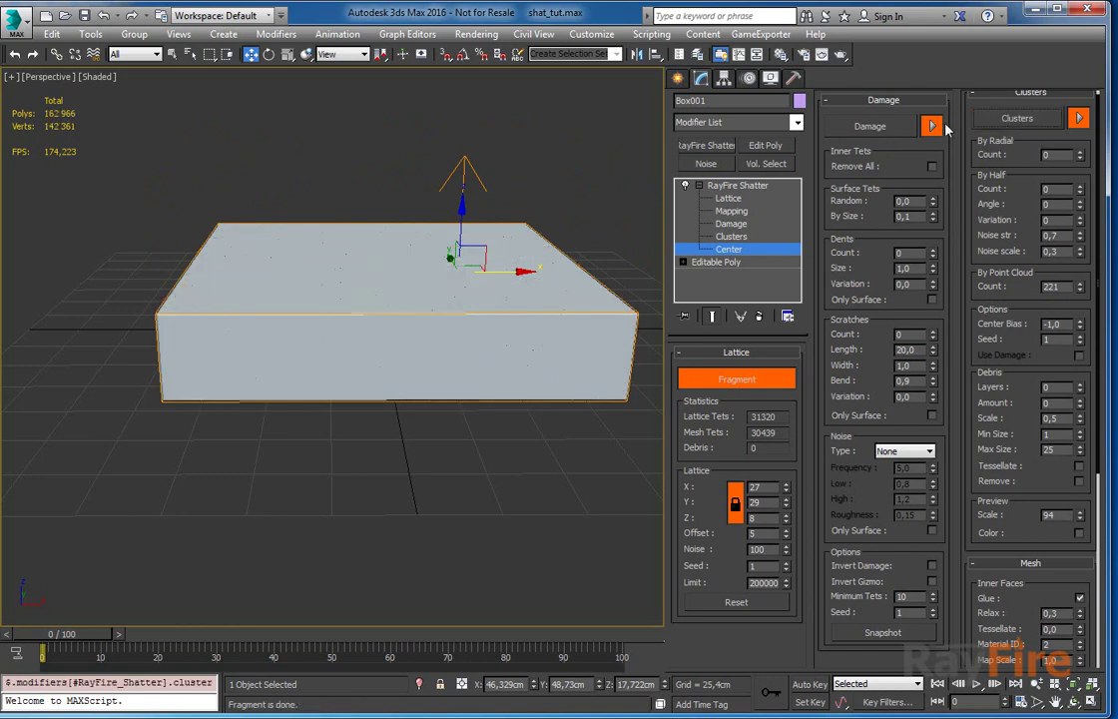
pyautogui.click(869, 127)
pyautogui.keyDown('alt'); pyautogui.moveTo(617, 198); pyautogui.dragTo(511, 254, button='middle'); pyautogui.keyUp('alt')
pyautogui.click(884, 454)
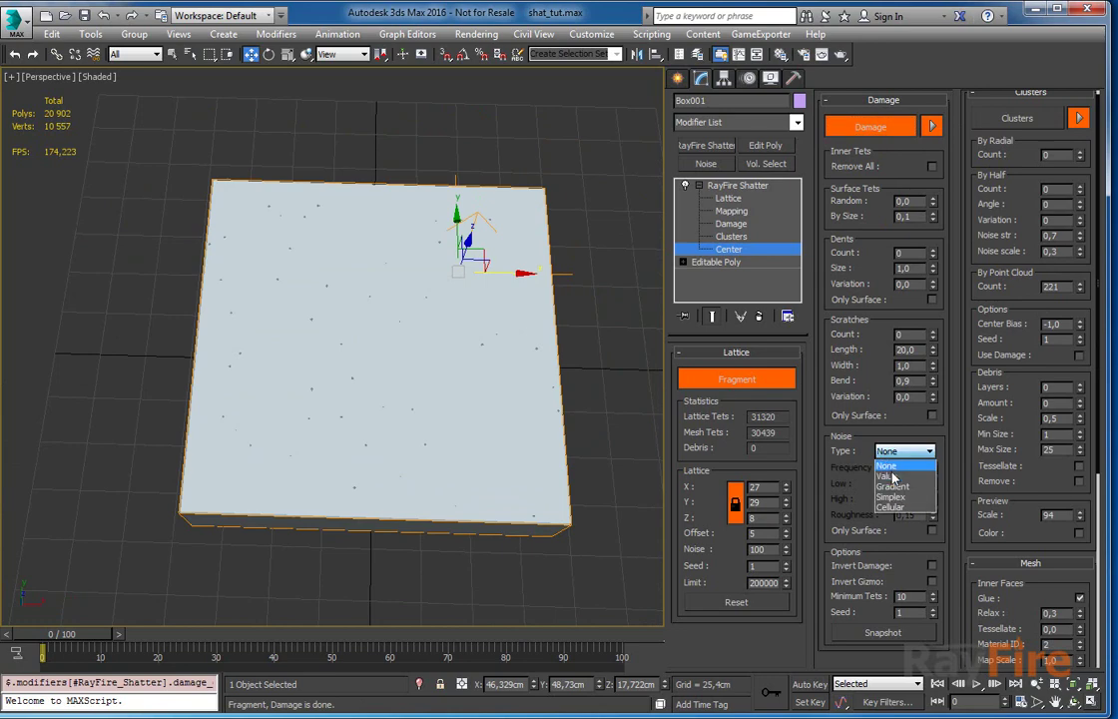
pyautogui.click(894, 475)
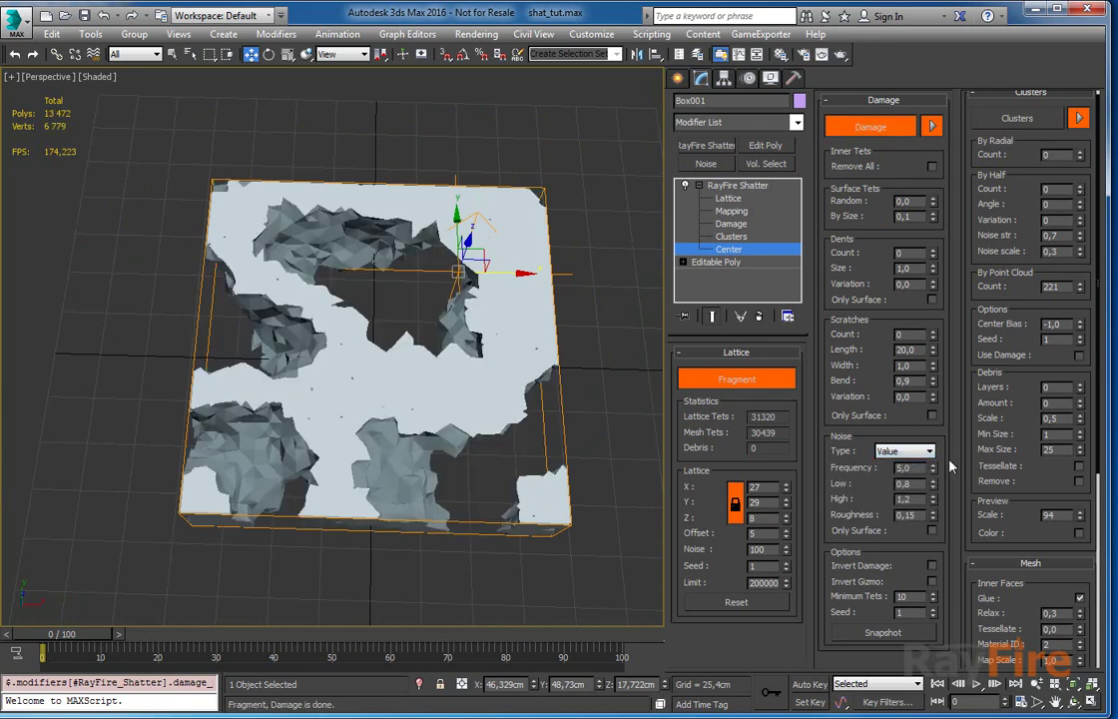
# Set the damage noise Frequency to 2,5 and reset its Roughness to 0,0.
pyautogui.moveTo(932, 468); pyautogui.dragTo(933, 503)
pyautogui.rightClick(933, 515)
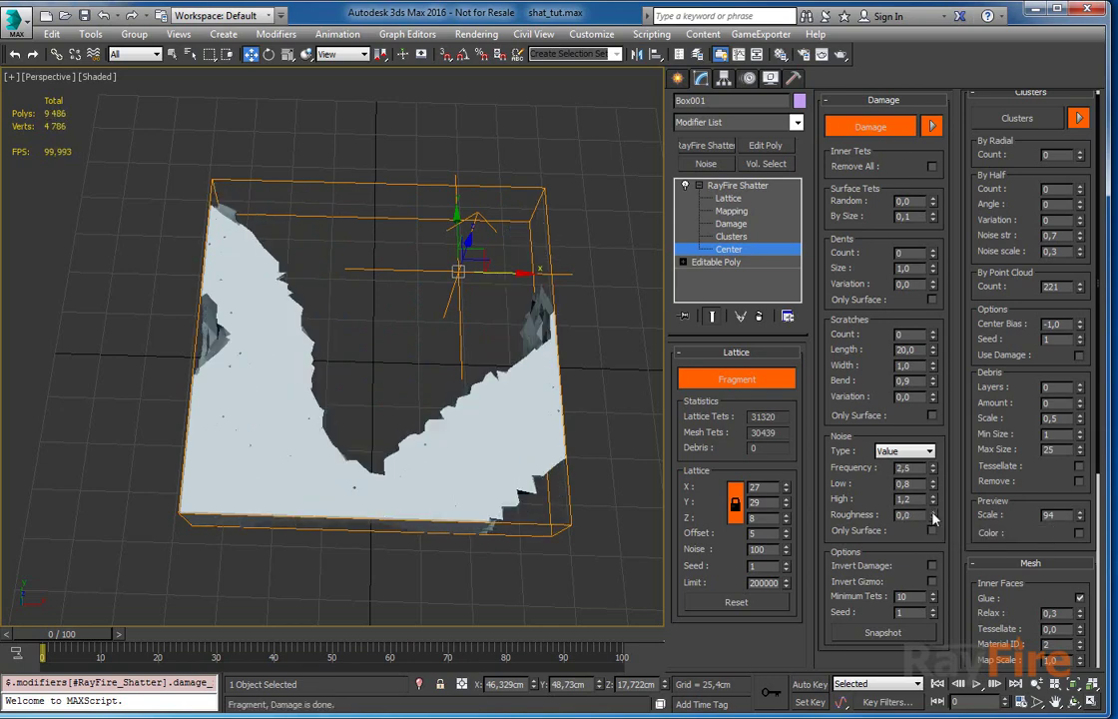
pyautogui.keyDown('alt'); pyautogui.moveTo(509, 350); pyautogui.dragTo(361, 311, button='middle'); pyautogui.keyUp('alt')
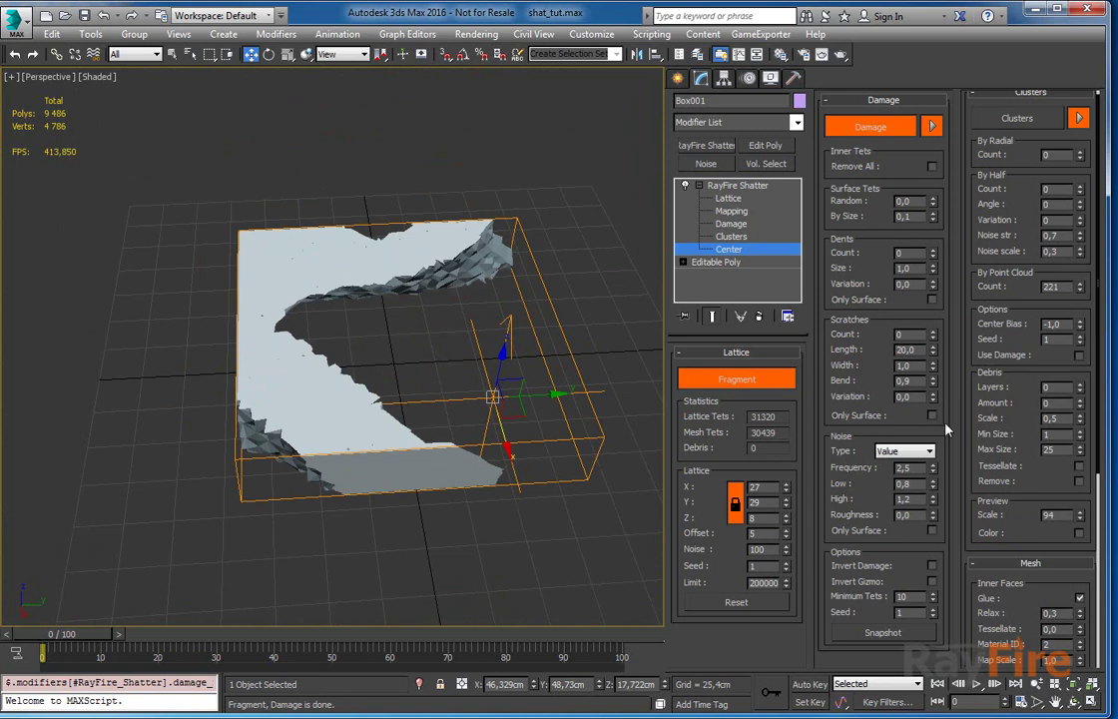
# Turn clustering back on and inspect the clusters on the damaged box from several angles.
pyautogui.click(1017, 120)
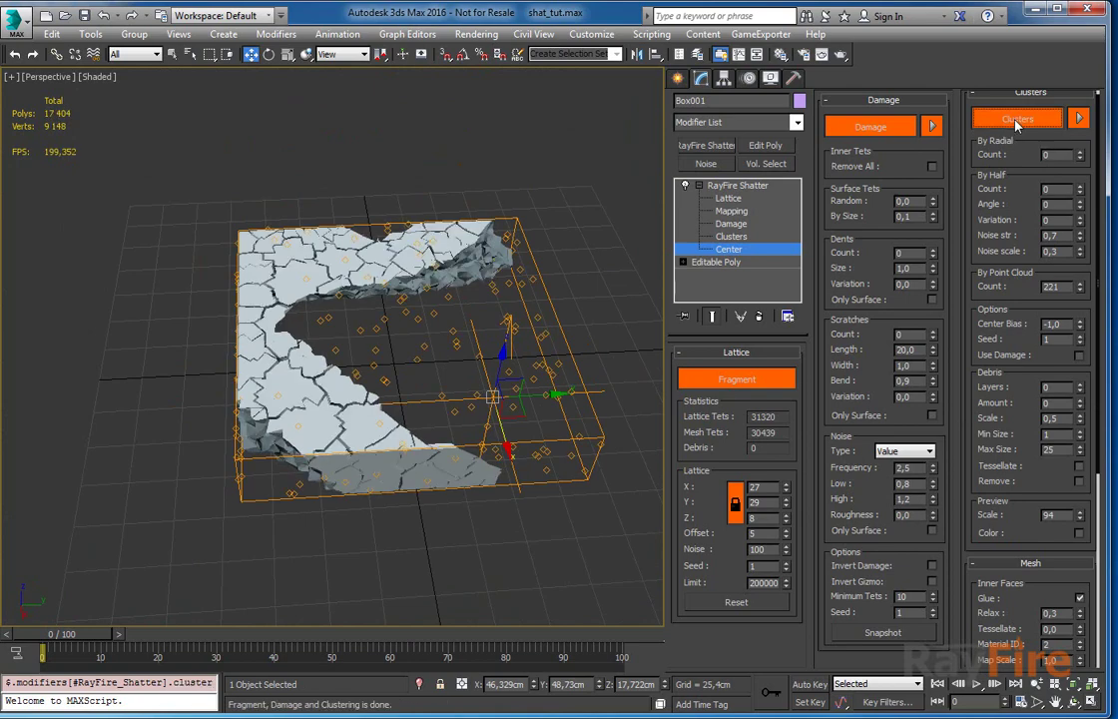
pyautogui.keyDown('alt'); pyautogui.moveTo(375, 229); pyautogui.dragTo(282, 194, button='middle'); pyautogui.keyUp('alt')
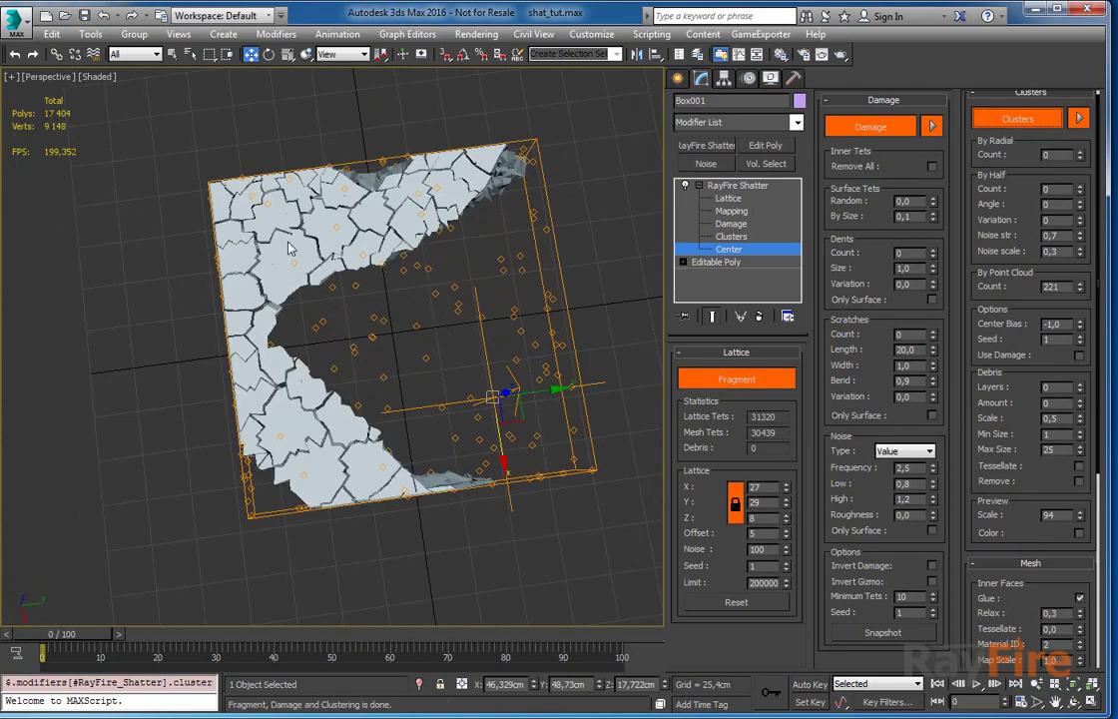
pyautogui.keyDown('alt'); pyautogui.moveTo(255, 388); pyautogui.dragTo(292, 295, button='middle'); pyautogui.keyUp('alt')
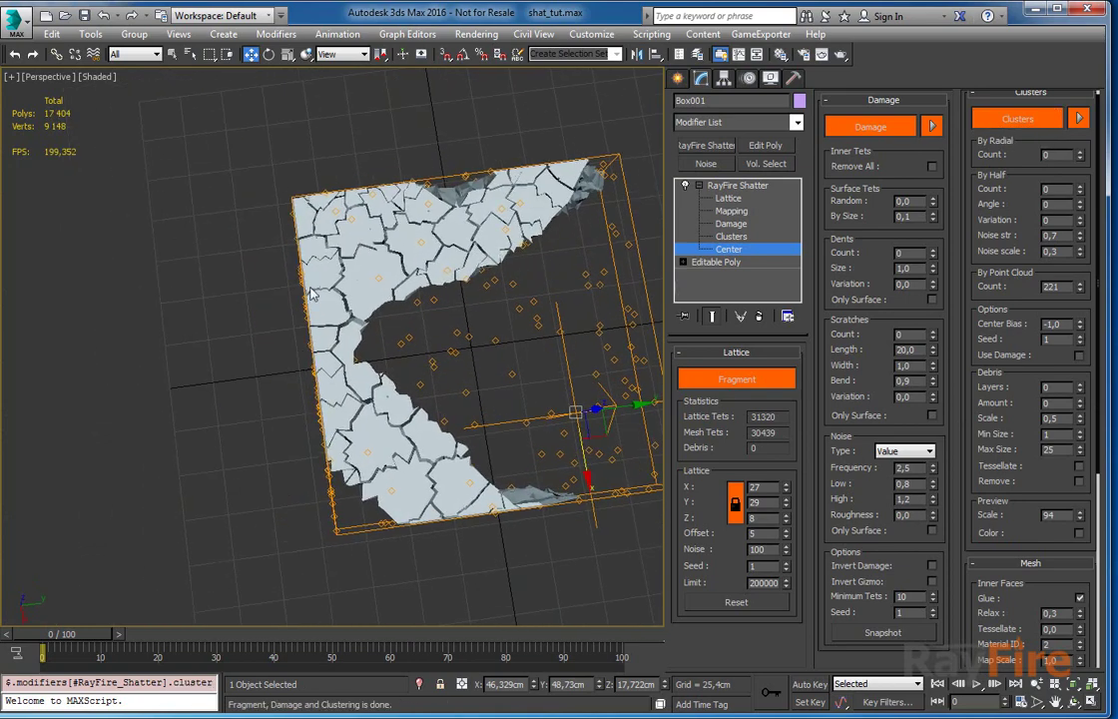
pyautogui.keyDown('alt'); pyautogui.moveTo(420, 237); pyautogui.dragTo(370, 171, button='middle'); pyautogui.keyUp('alt')
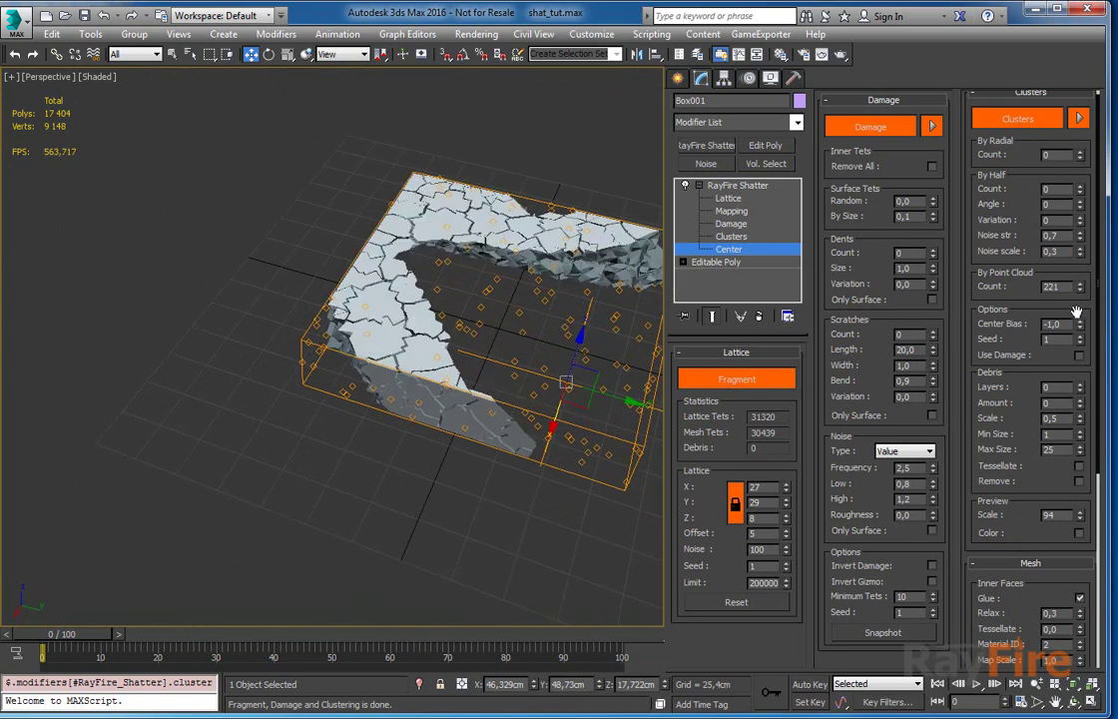
pyautogui.keyDown('alt'); pyautogui.moveTo(599, 329); pyautogui.dragTo(397, 333, button='middle'); pyautogui.keyUp('alt')
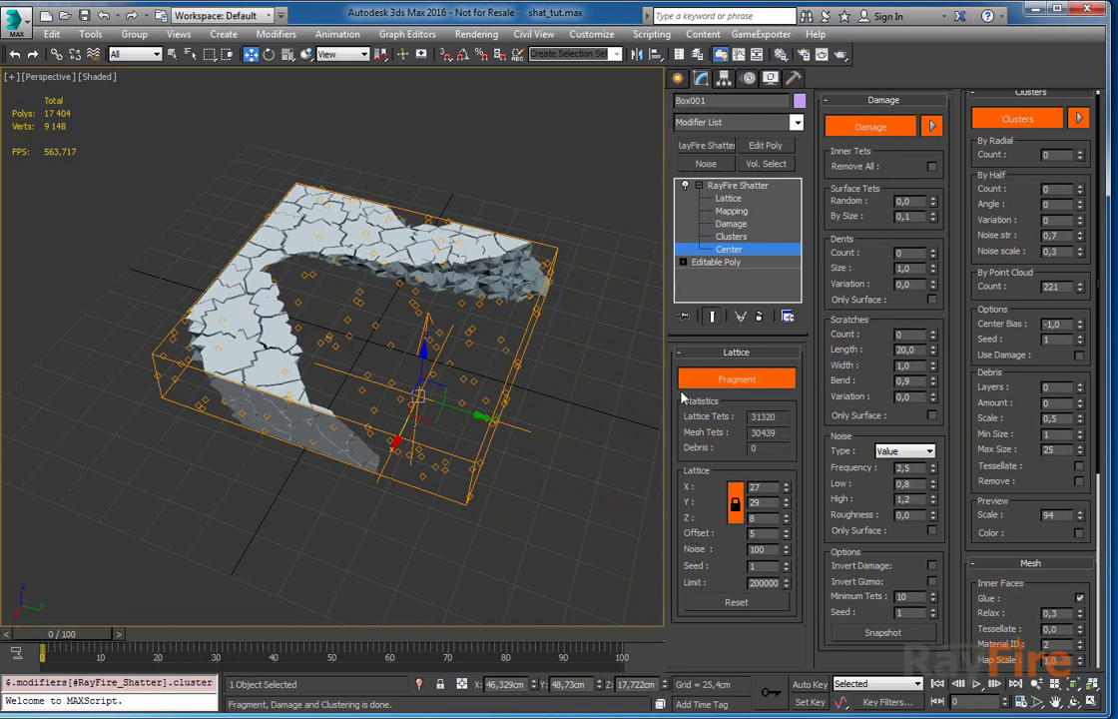
# Enable Use Damage for the clusters and raise the damage noise Frequency to 3,75.
pyautogui.click(1079, 356)
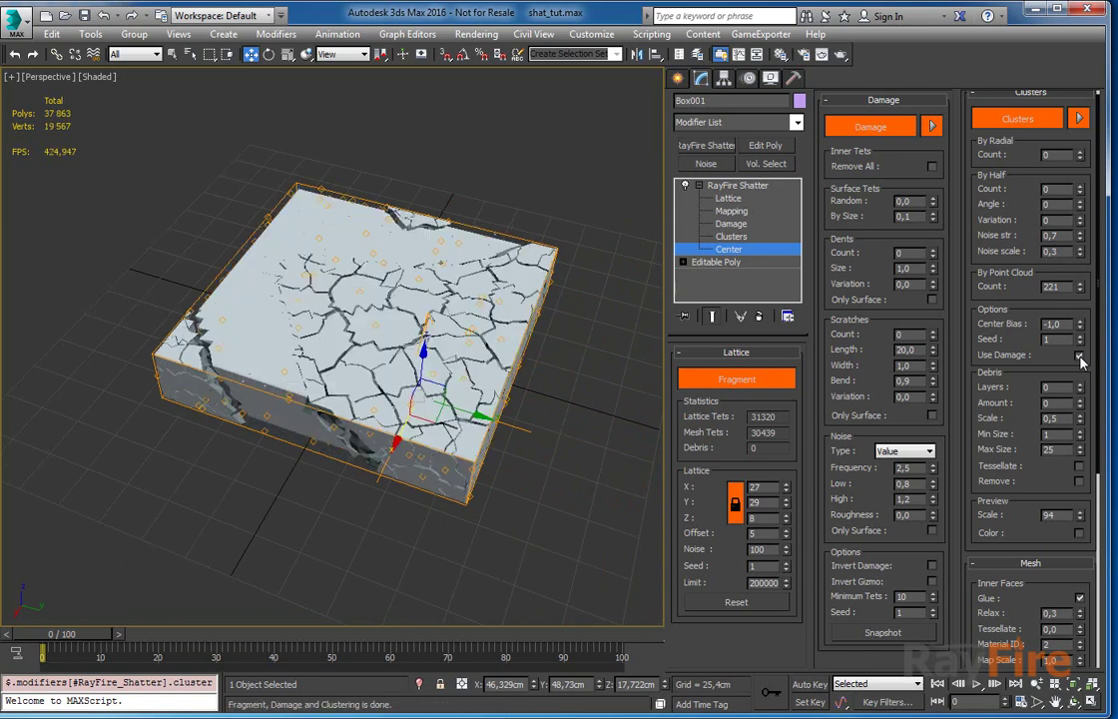
pyautogui.keyDown('alt'); pyautogui.moveTo(400, 327); pyautogui.dragTo(367, 338, button='middle'); pyautogui.keyUp('alt')
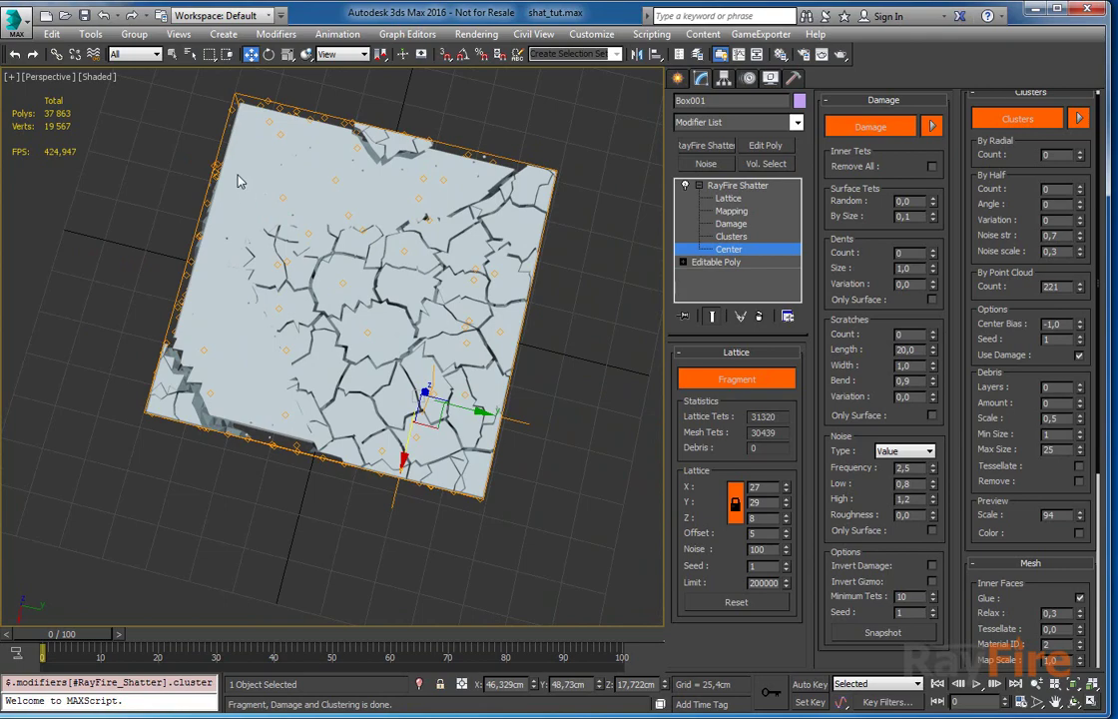
pyautogui.keyDown('alt'); pyautogui.moveTo(219, 283); pyautogui.dragTo(303, 226, button='middle'); pyautogui.keyUp('alt')
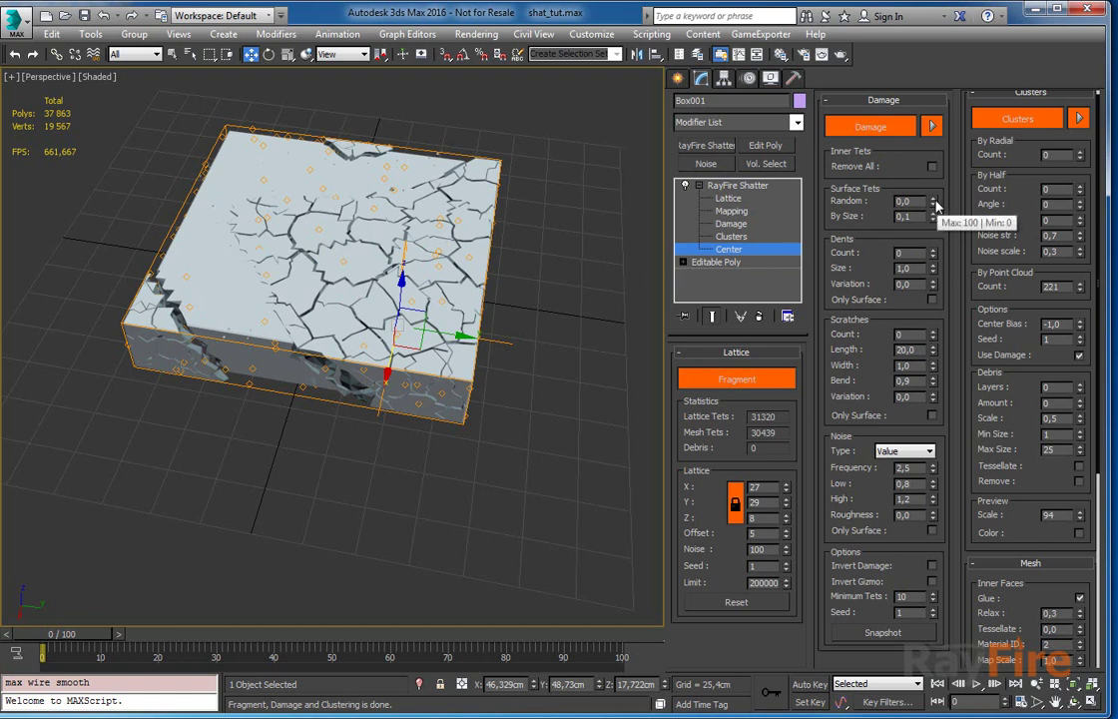
pyautogui.moveTo(934, 471); pyautogui.dragTo(928, 424)
pyautogui.keyDown('alt'); pyautogui.moveTo(549, 348); pyautogui.dragTo(487, 350, button='middle'); pyautogui.keyUp('alt')
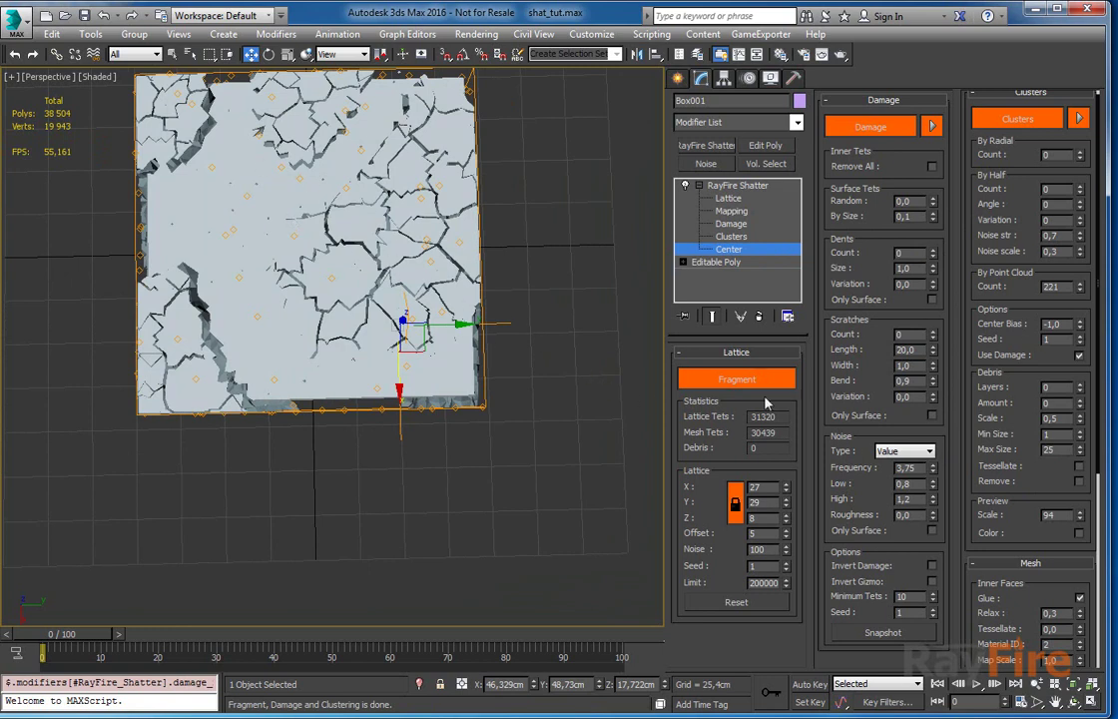
# Switch Damage off and on again to compare the plain clusters with the damage-driven ones, examining the cracks up close.
pyautogui.click(880, 127)
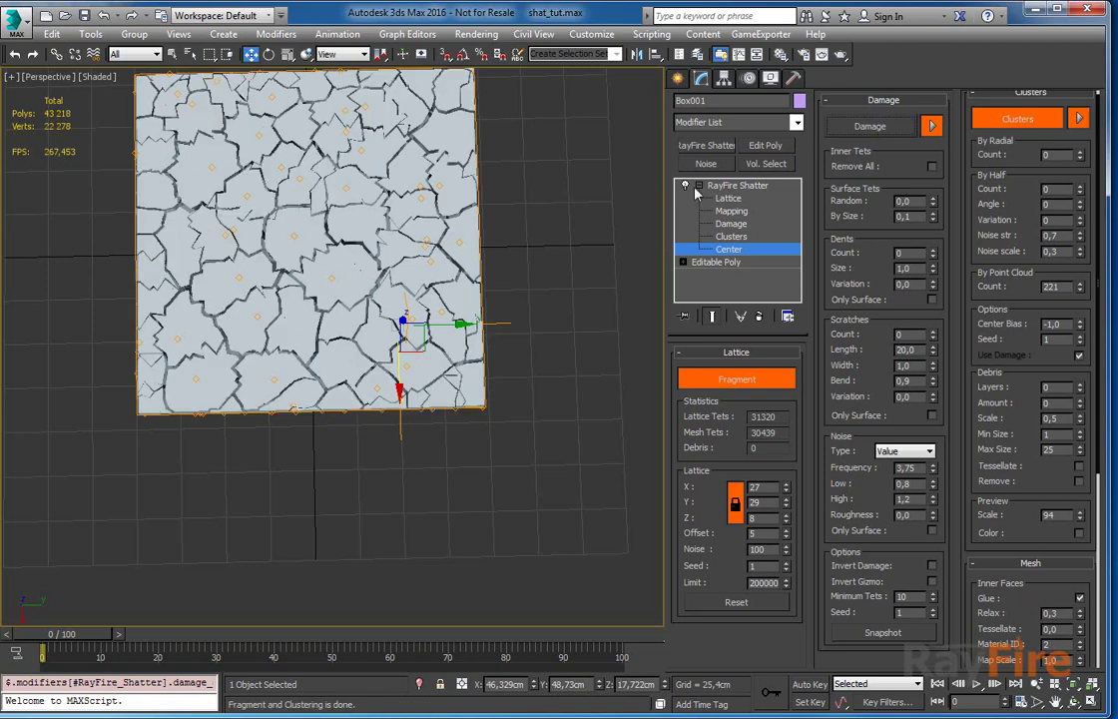
pyautogui.moveTo(328, 181); pyautogui.dragTo(329, 227, button='middle')
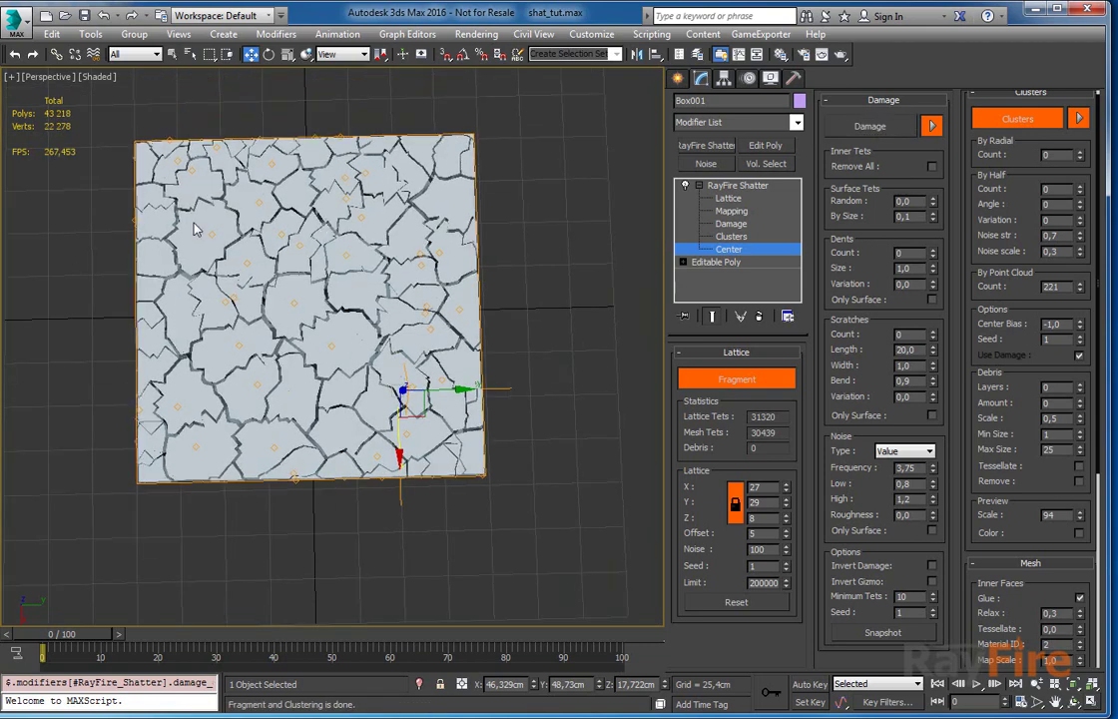
pyautogui.click(871, 127)
pyautogui.click(1079, 355)
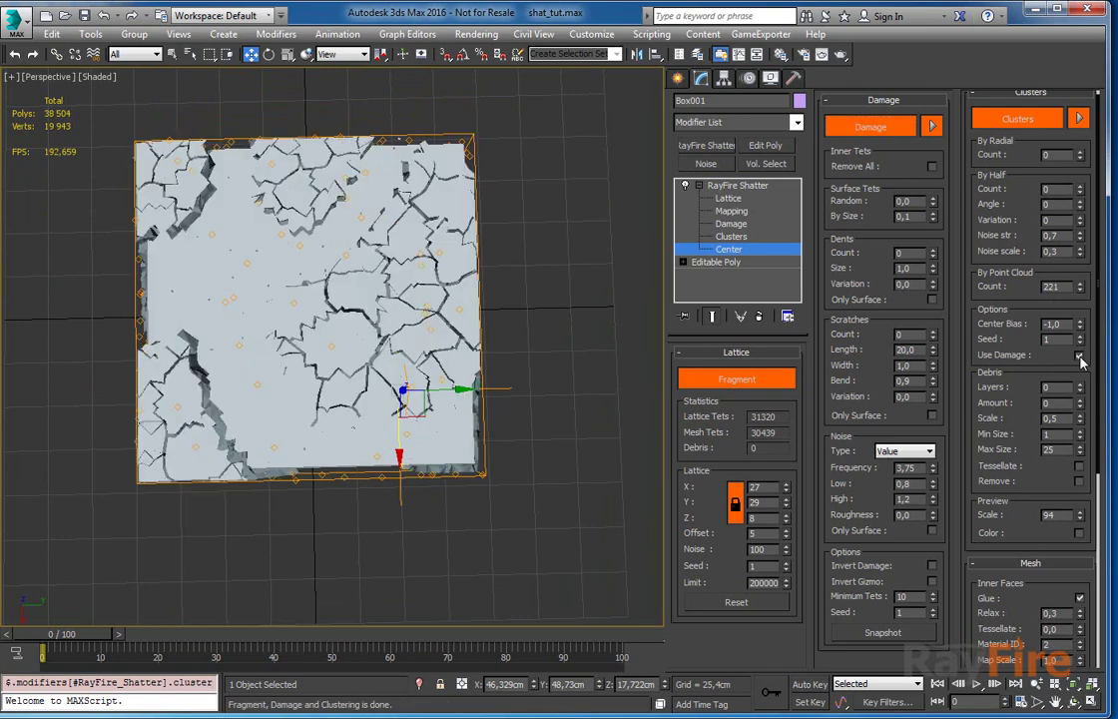
pyautogui.keyDown('alt'); pyautogui.moveTo(333, 419); pyautogui.dragTo(332, 260, button='middle'); pyautogui.keyUp('alt')
pyautogui.moveTo(334, 315); pyautogui.dragTo(359, 270, button='middle')
pyautogui.scroll(5, 359, 269)
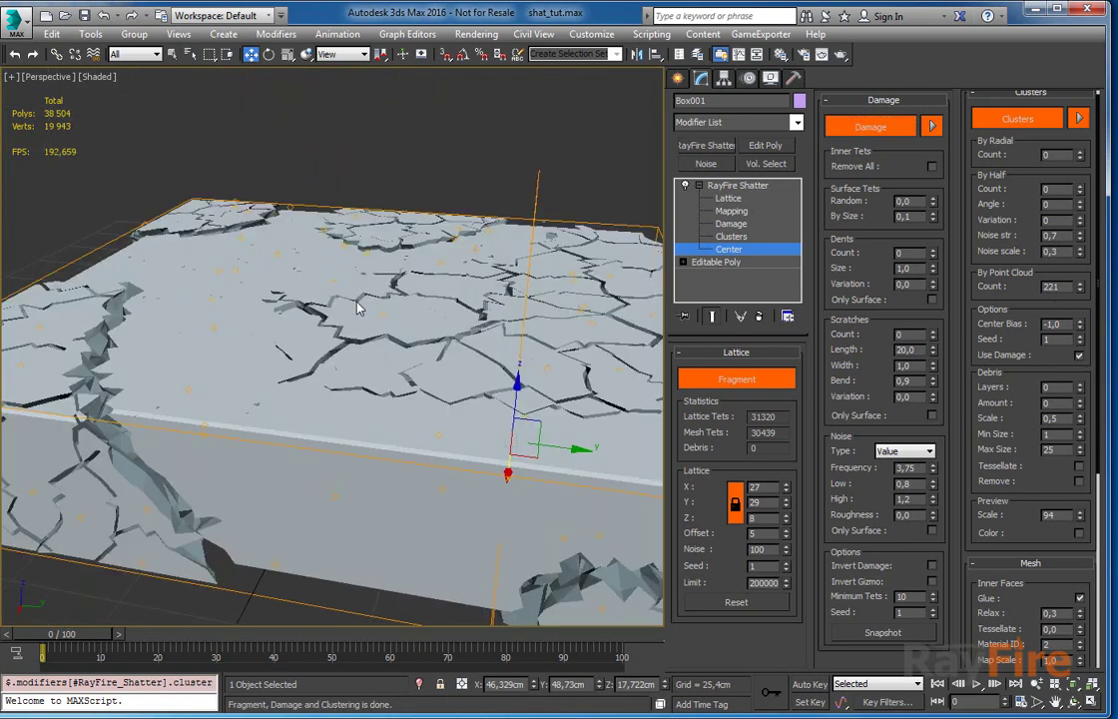
pyautogui.scroll(-5, 369, 291)
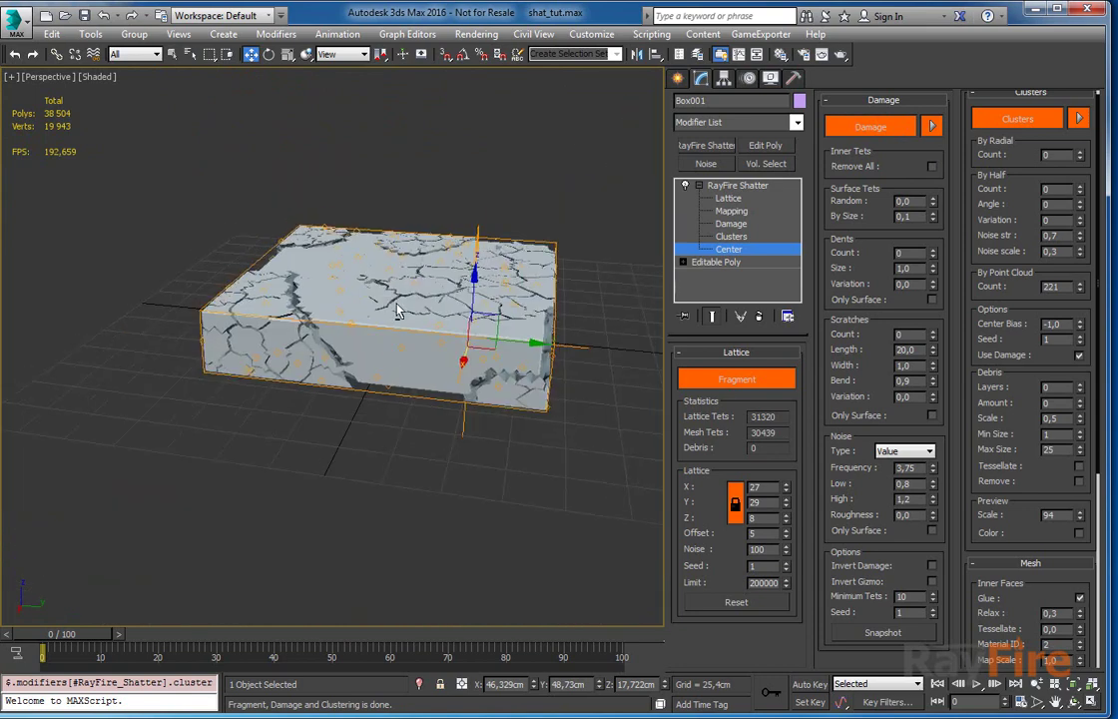
pyautogui.scroll(2, 391, 305)
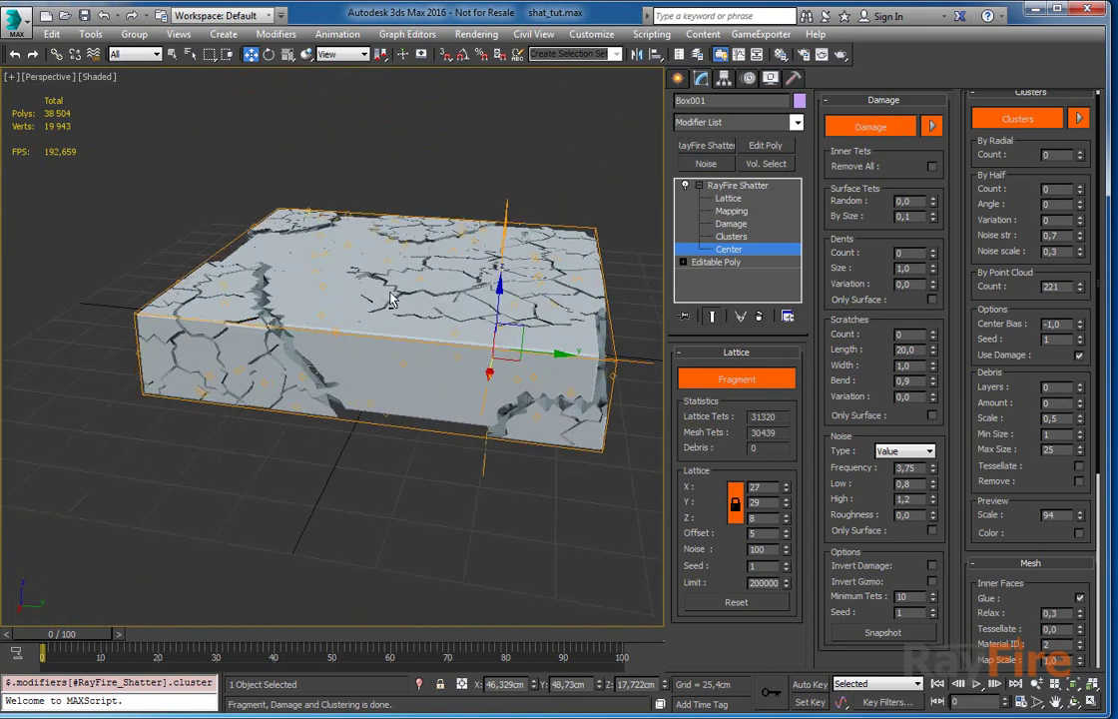
# Toggle the Use Damage cluster option to compare both results, leaving it disabled.
pyautogui.click(1078, 356)
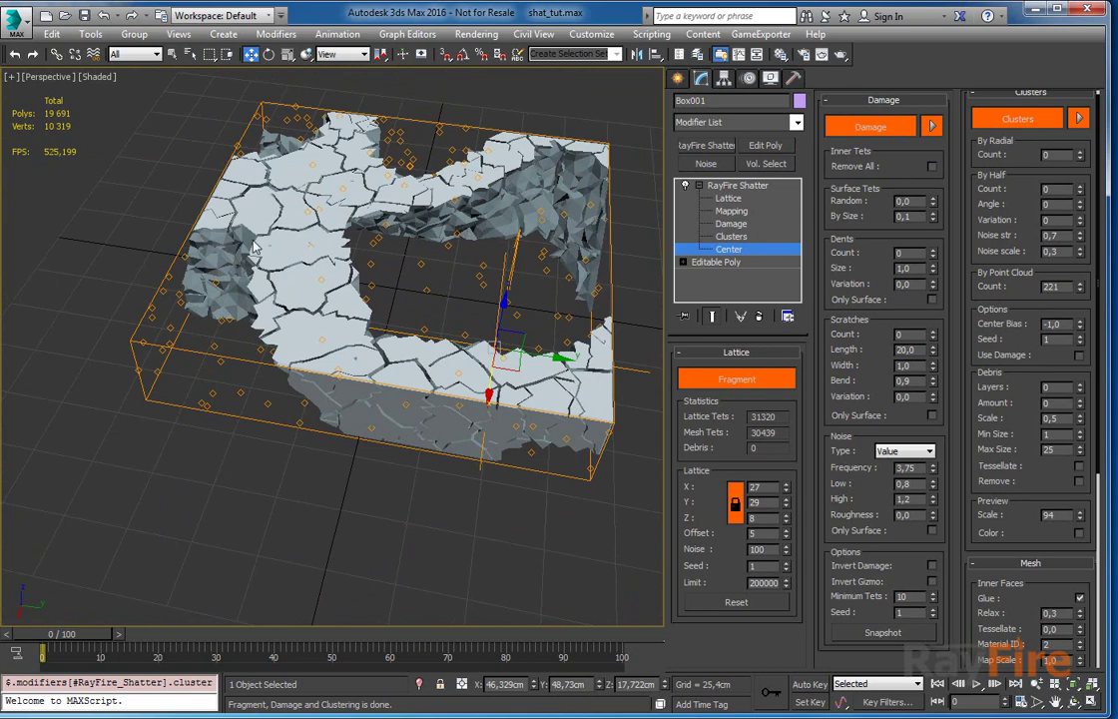
pyautogui.click(1079, 357)
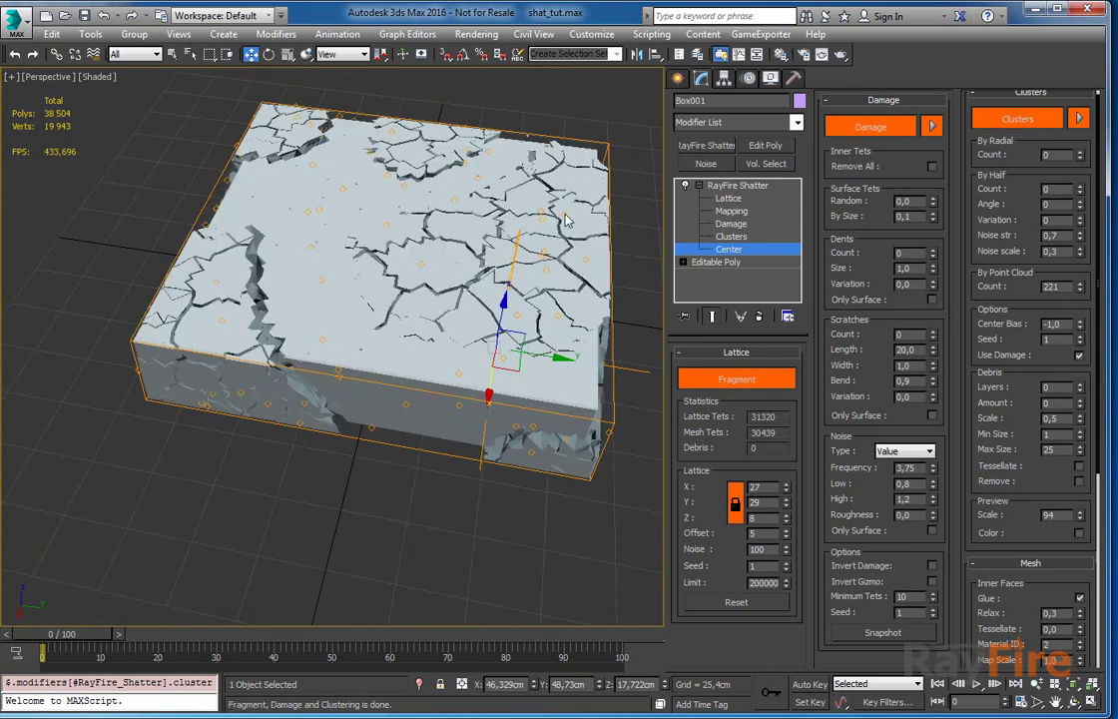
pyautogui.click(1079, 356)
pyautogui.keyDown('alt'); pyautogui.moveTo(507, 258); pyautogui.dragTo(449, 266, button='middle'); pyautogui.keyUp('alt')
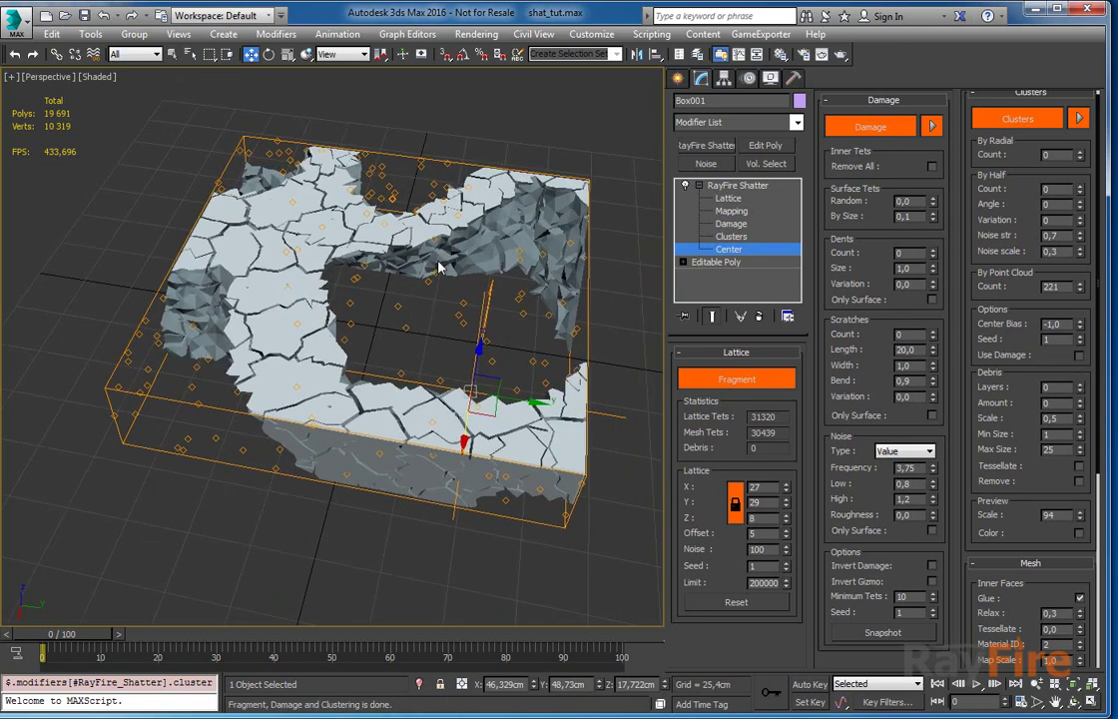
# Turn Damage off and replace the point cloud clusters with By Half clustering at a Count of 1.
pyautogui.click(885, 131)
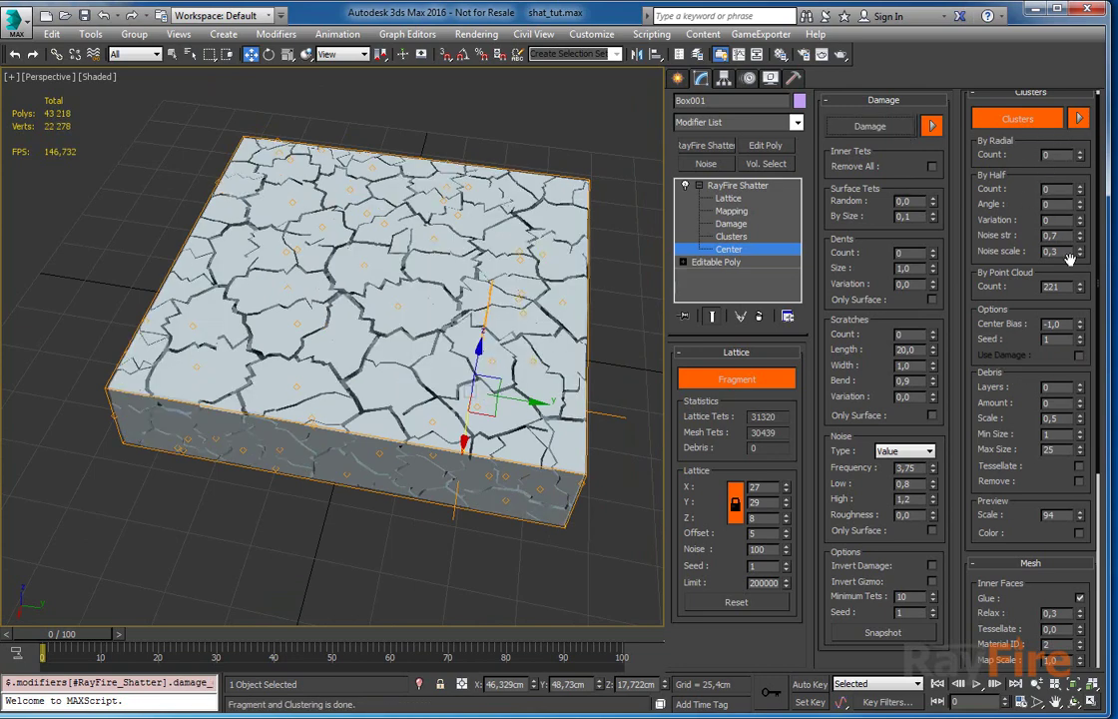
pyautogui.rightClick(1077, 284)
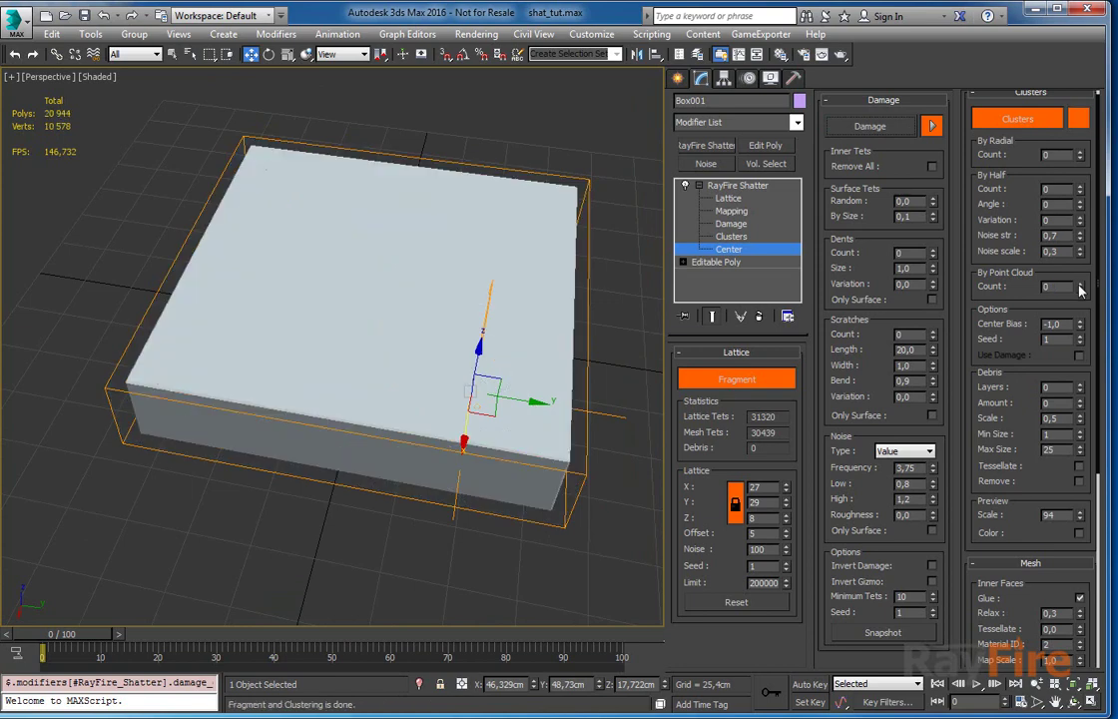
pyautogui.click(1080, 185)
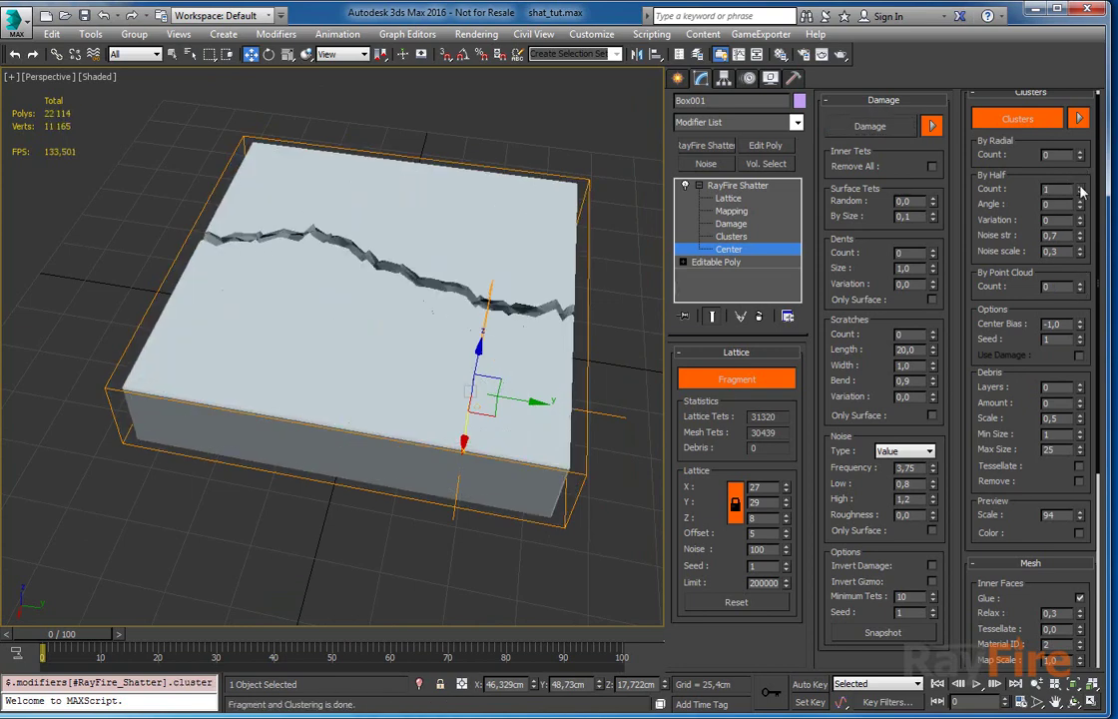
pyautogui.keyDown('alt'); pyautogui.moveTo(435, 155); pyautogui.dragTo(424, 228, button='middle'); pyautogui.keyUp('alt')
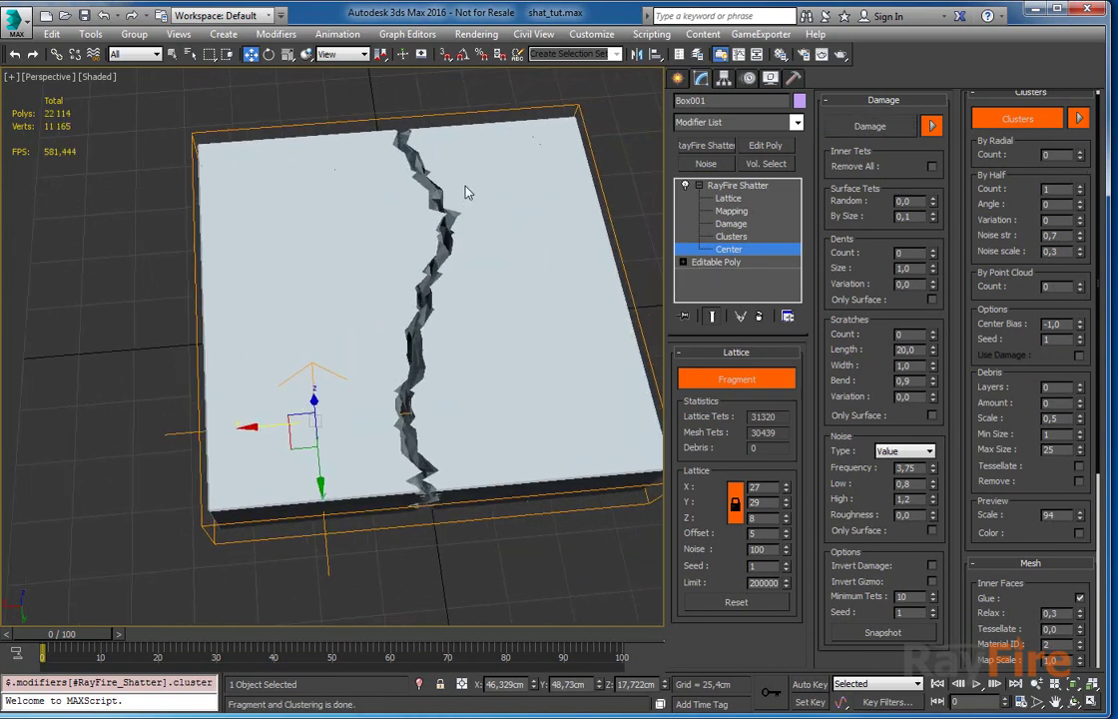
pyautogui.keyDown('alt'); pyautogui.moveTo(502, 241); pyautogui.dragTo(424, 241, button='middle'); pyautogui.keyUp('alt')
pyautogui.keyDown('alt'); pyautogui.moveTo(199, 211); pyautogui.dragTo(387, 200, button='middle'); pyautogui.keyUp('alt')
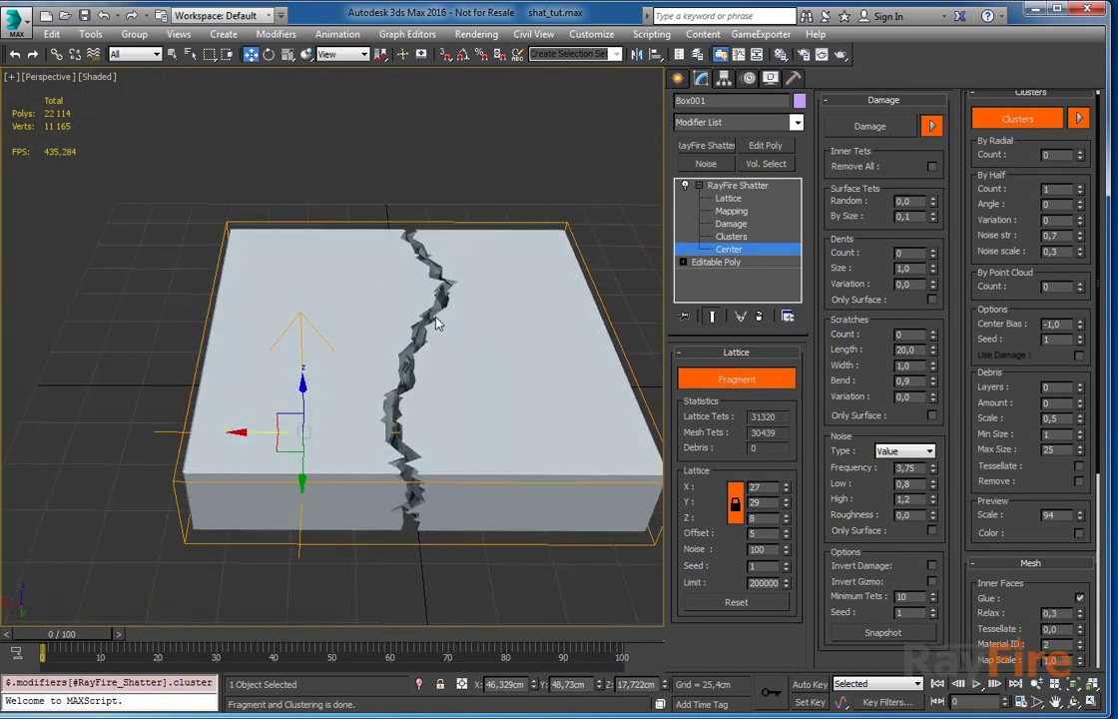
pyautogui.moveTo(416, 429); pyautogui.dragTo(366, 386, button='middle')
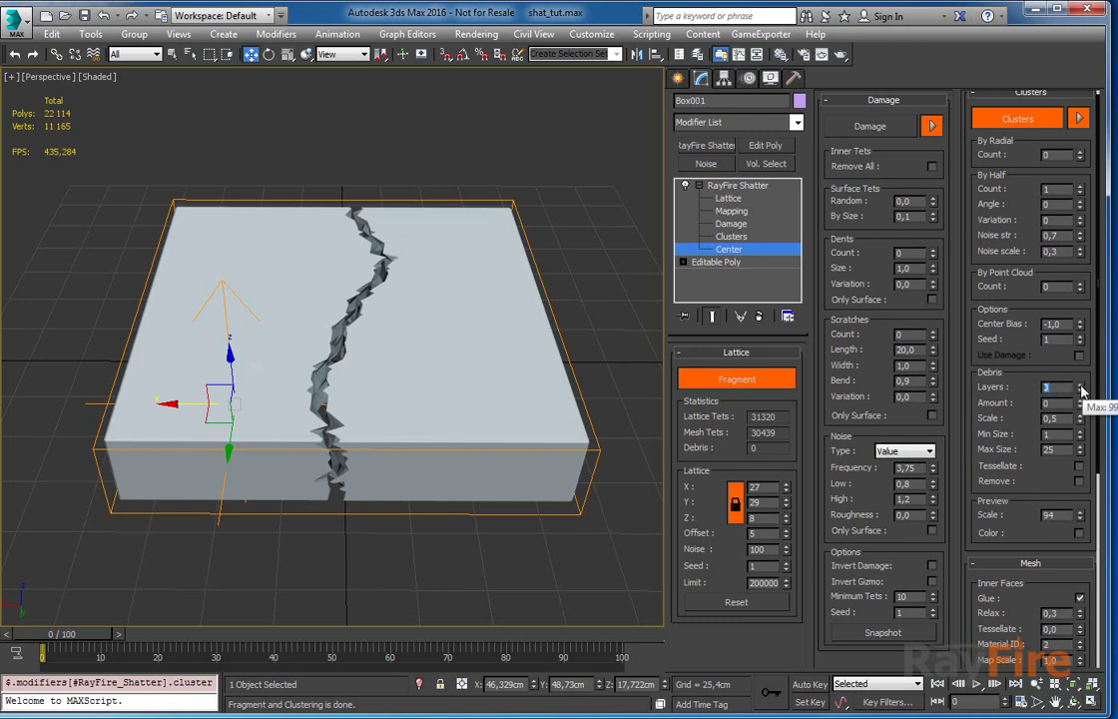
# Set the Debris Layers to 1 and examine the debris along the crack, checking the wireframe too.
pyautogui.click(1080, 384)
pyautogui.keyDown('alt'); pyautogui.moveTo(371, 120); pyautogui.dragTo(315, 140, button='middle'); pyautogui.keyUp('alt')
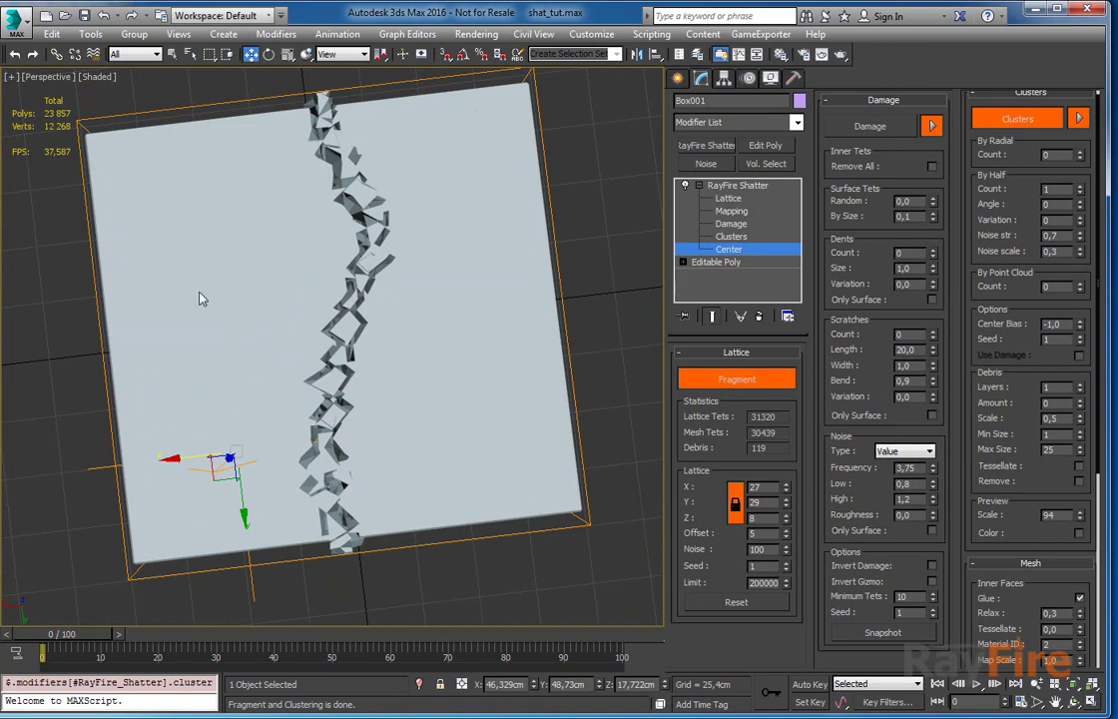
pyautogui.keyDown('alt'); pyautogui.moveTo(394, 312); pyautogui.dragTo(406, 265, button='middle'); pyautogui.keyUp('alt')
pyautogui.scroll(5, 405, 269)
pyautogui.keyDown('alt'); pyautogui.moveTo(261, 279); pyautogui.dragTo(298, 327, button='middle'); pyautogui.keyUp('alt')
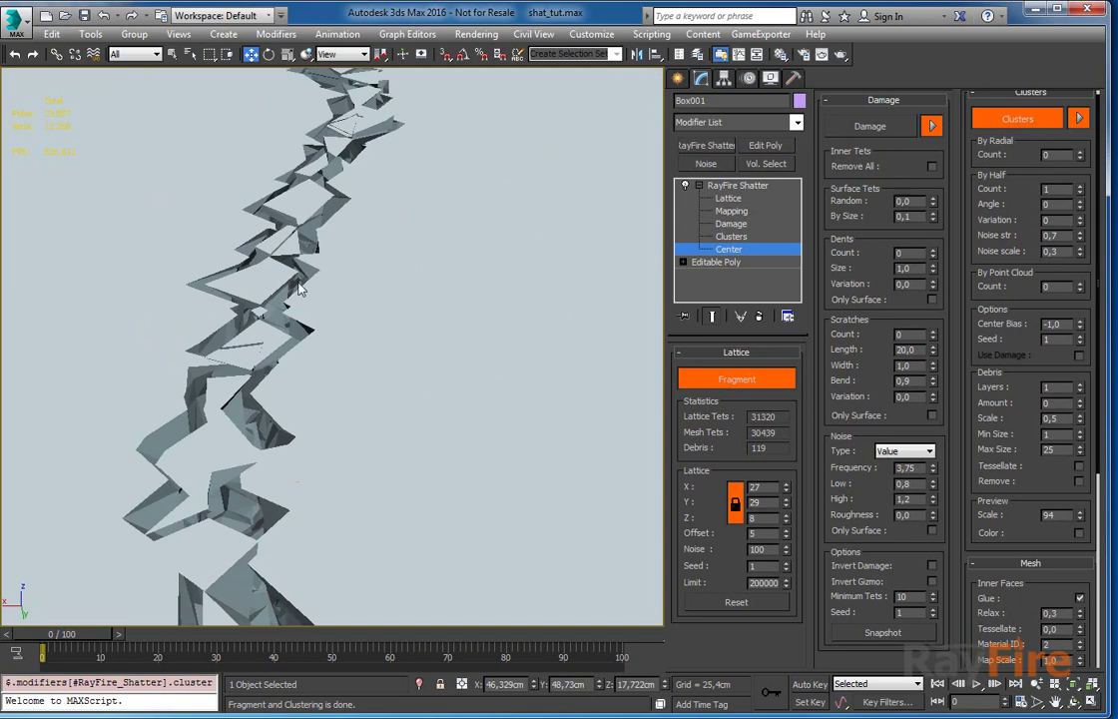
pyautogui.scroll(-5, 298, 289)
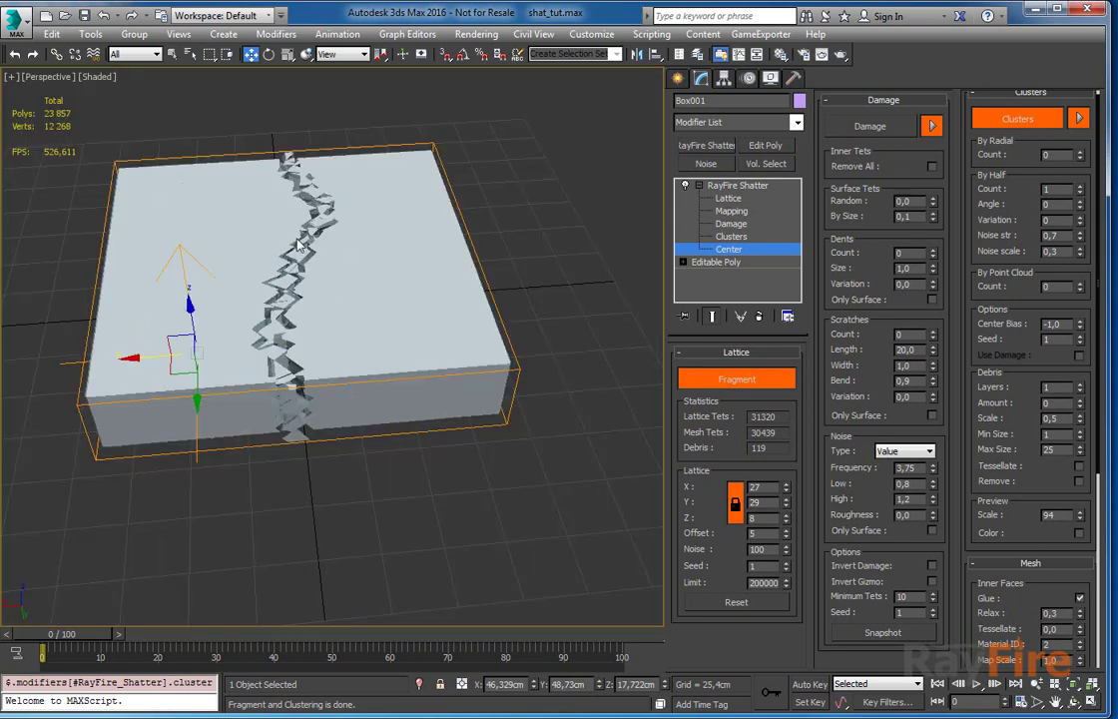
pyautogui.press('F3')
pyautogui.press('F3')
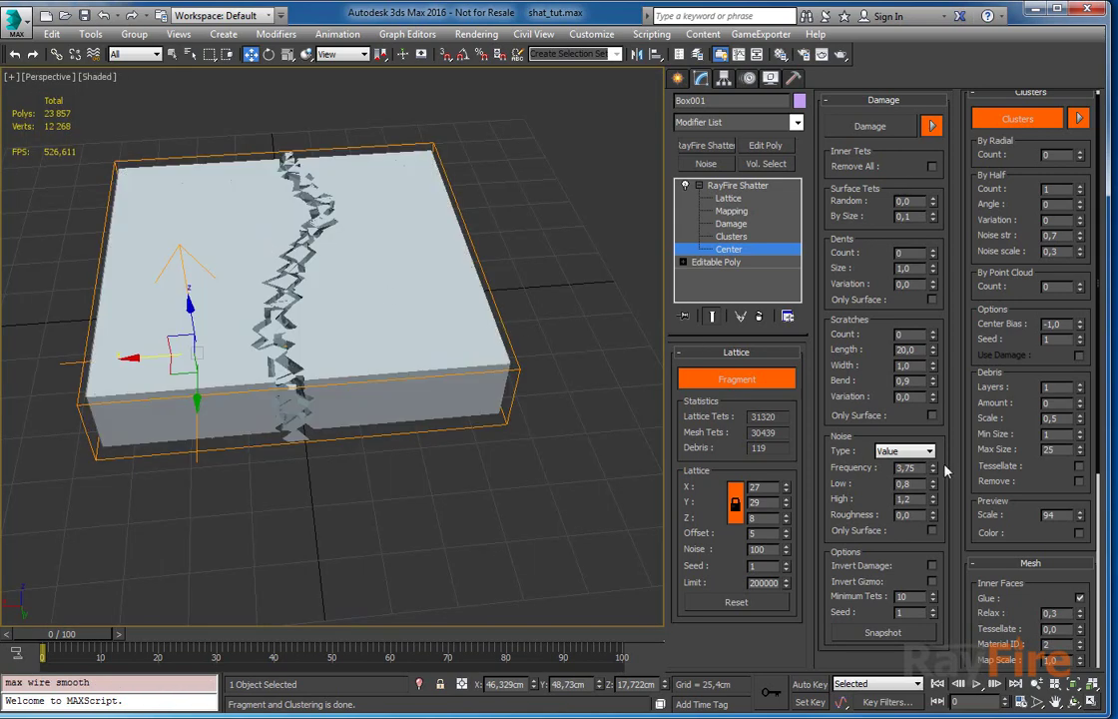
# Lower the cluster Preview Scale to 72 and raise the Debris Layers to 2.
pyautogui.moveTo(1079, 515); pyautogui.dragTo(1069, 535)
pyautogui.keyDown('alt'); pyautogui.moveTo(286, 324); pyautogui.dragTo(281, 233, button='middle'); pyautogui.keyUp('alt')
pyautogui.scroll(5, 299, 303)
pyautogui.keyDown('alt'); pyautogui.moveTo(345, 371); pyautogui.dragTo(474, 262, button='middle'); pyautogui.keyUp('alt')
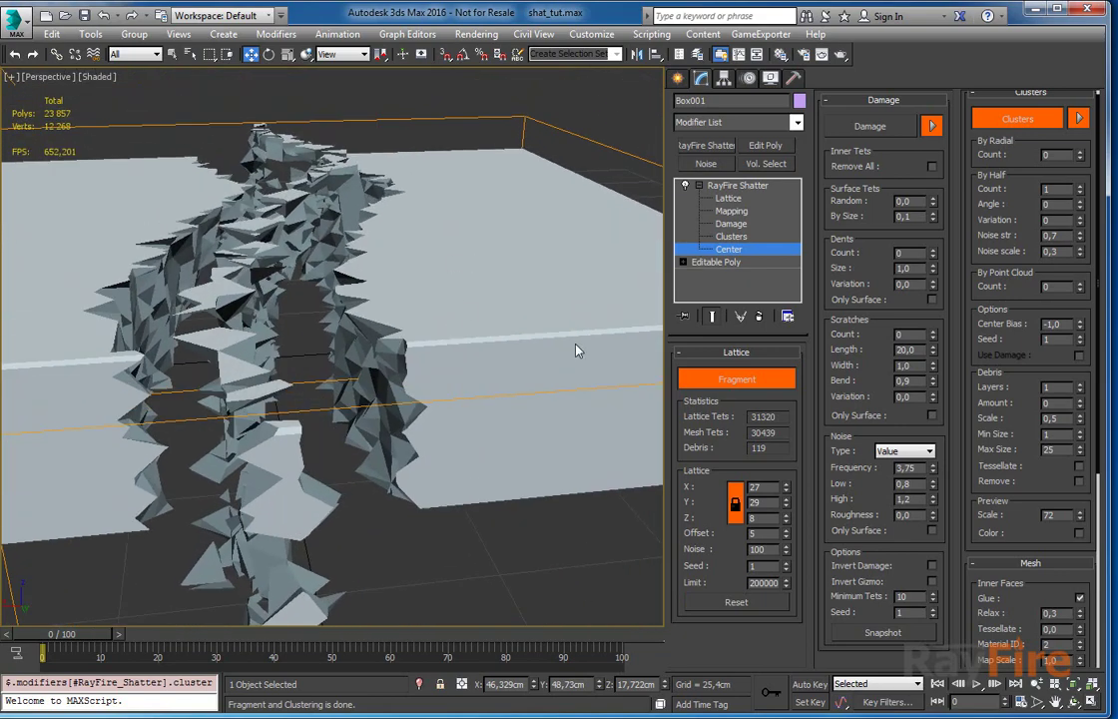
pyautogui.click(1079, 384)
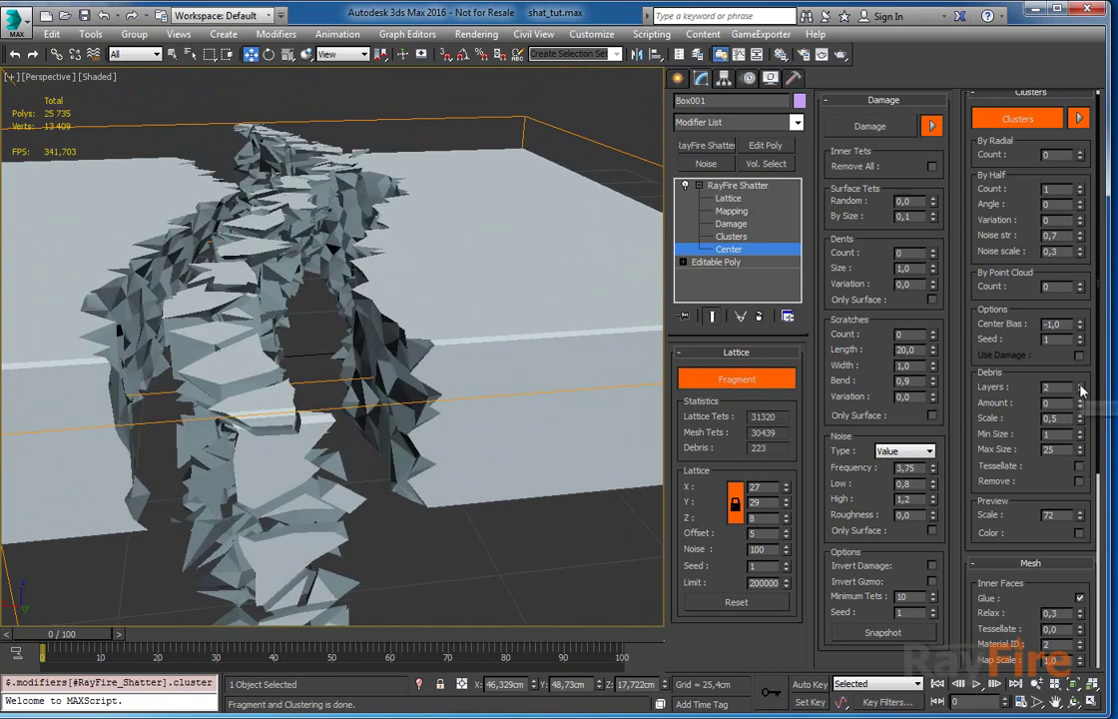
# Raise the cluster Debris Layers to 7 and inspect the widened debris band along the crack.
pyautogui.click(1079, 384)
pyautogui.click(1079, 385)
pyautogui.click(1079, 384)
pyautogui.click(1079, 385)
pyautogui.click(1080, 386)
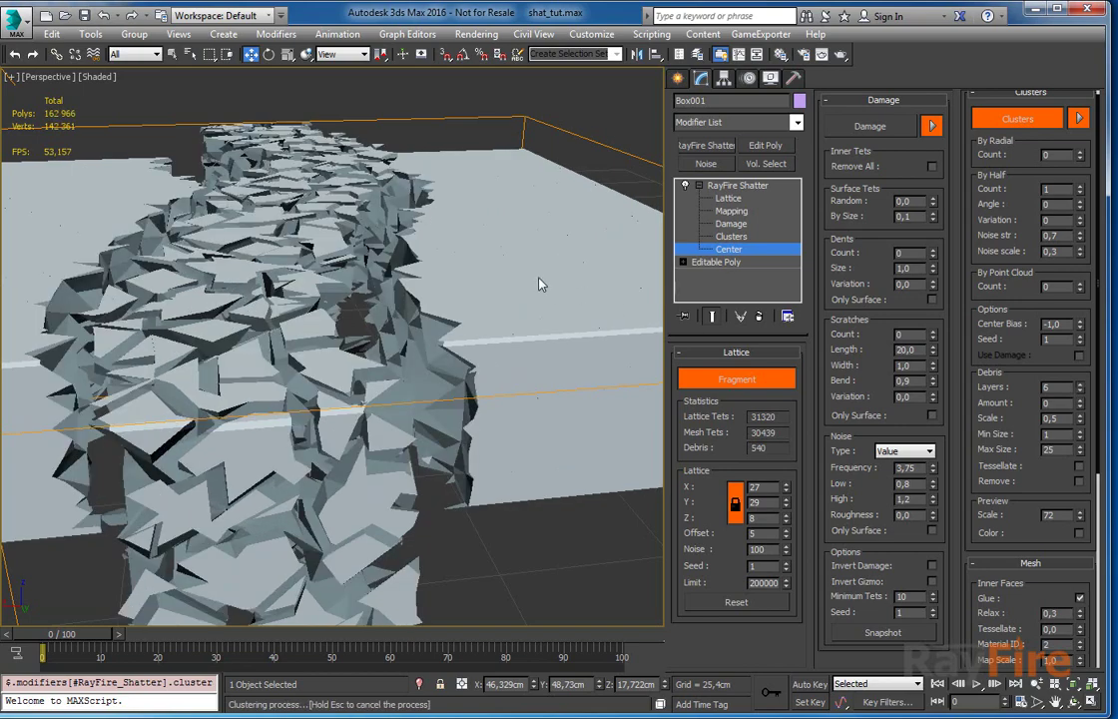
pyautogui.scroll(-5, 382, 313)
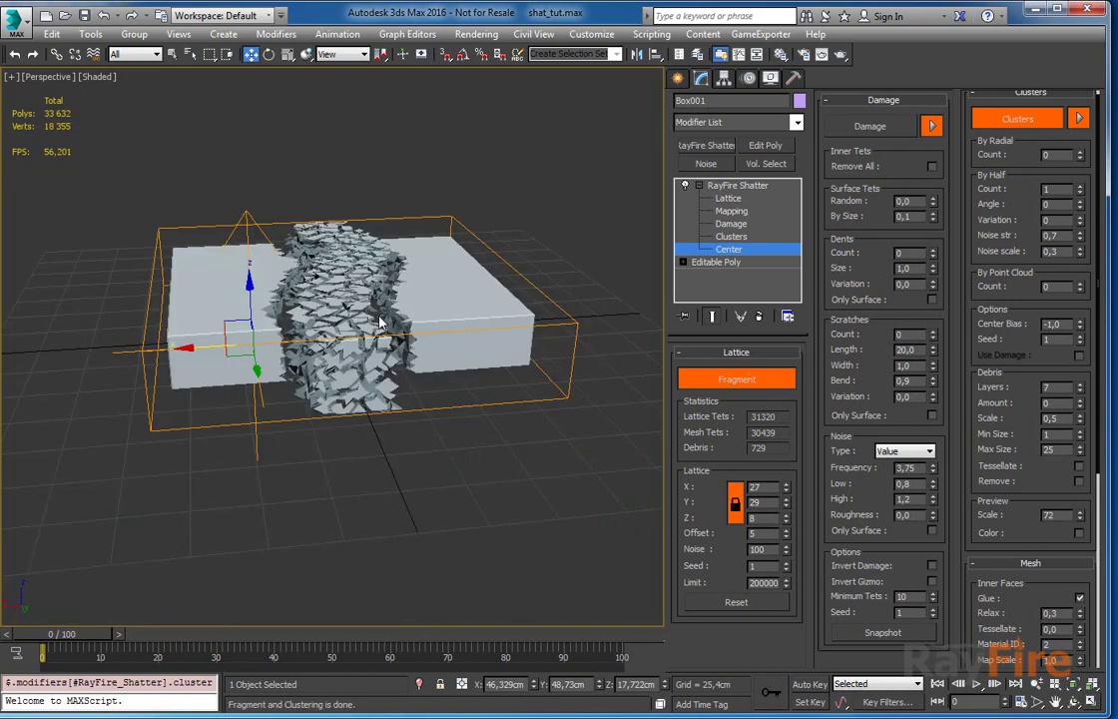
pyautogui.keyDown('alt'); pyautogui.moveTo(379, 314); pyautogui.dragTo(515, 435, button='middle'); pyautogui.keyUp('alt')
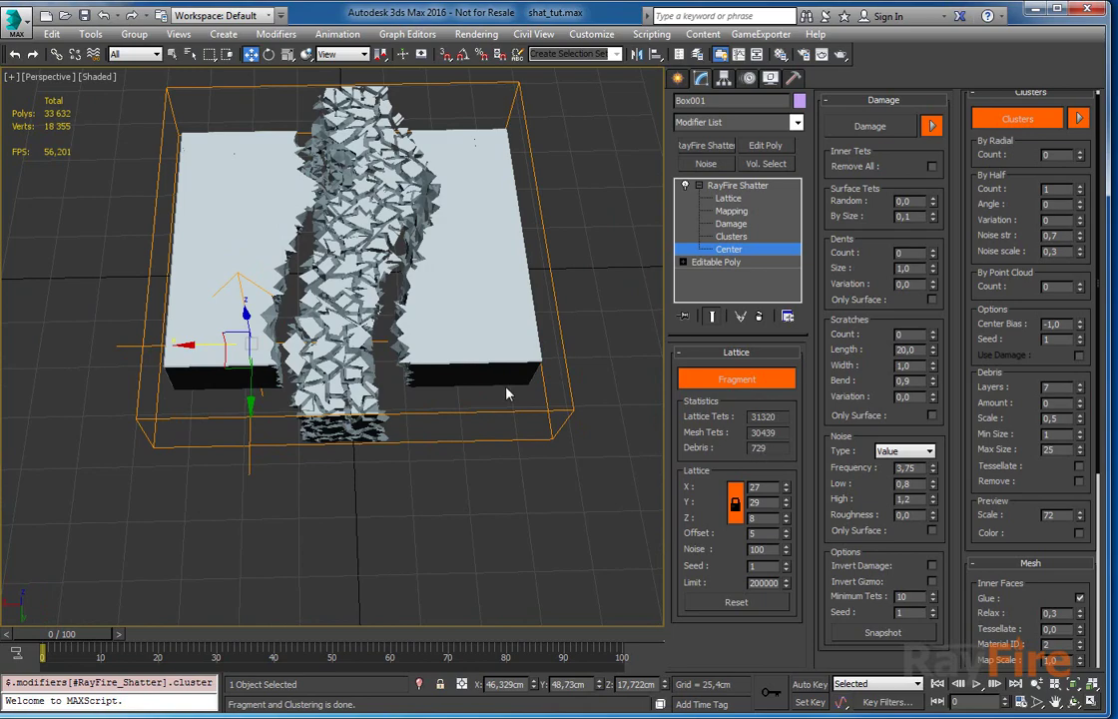
pyautogui.keyDown('alt'); pyautogui.moveTo(365, 351); pyautogui.dragTo(265, 266, button='middle'); pyautogui.keyUp('alt')
pyautogui.scroll(10, 351, 307)
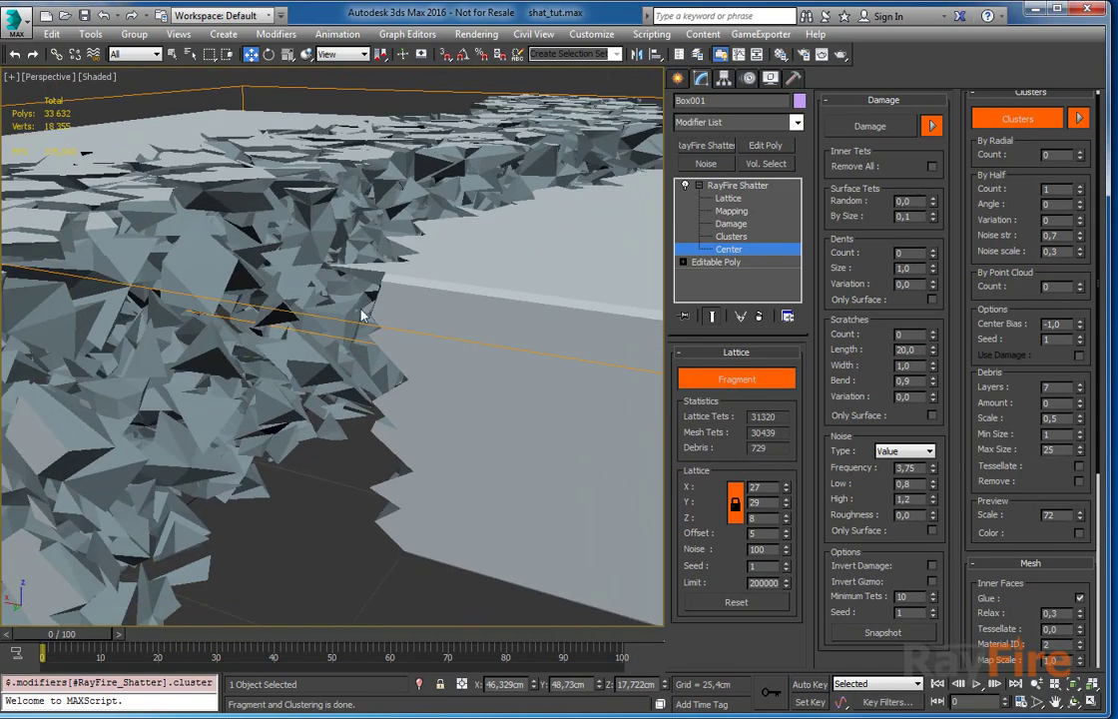
# Show edged faces on the shaded model and enable Tessellate for the debris, checking the fragments up close.
pyautogui.press('F4')
pyautogui.keyDown('alt'); pyautogui.moveTo(349, 315); pyautogui.dragTo(331, 430, button='middle'); pyautogui.keyUp('alt')
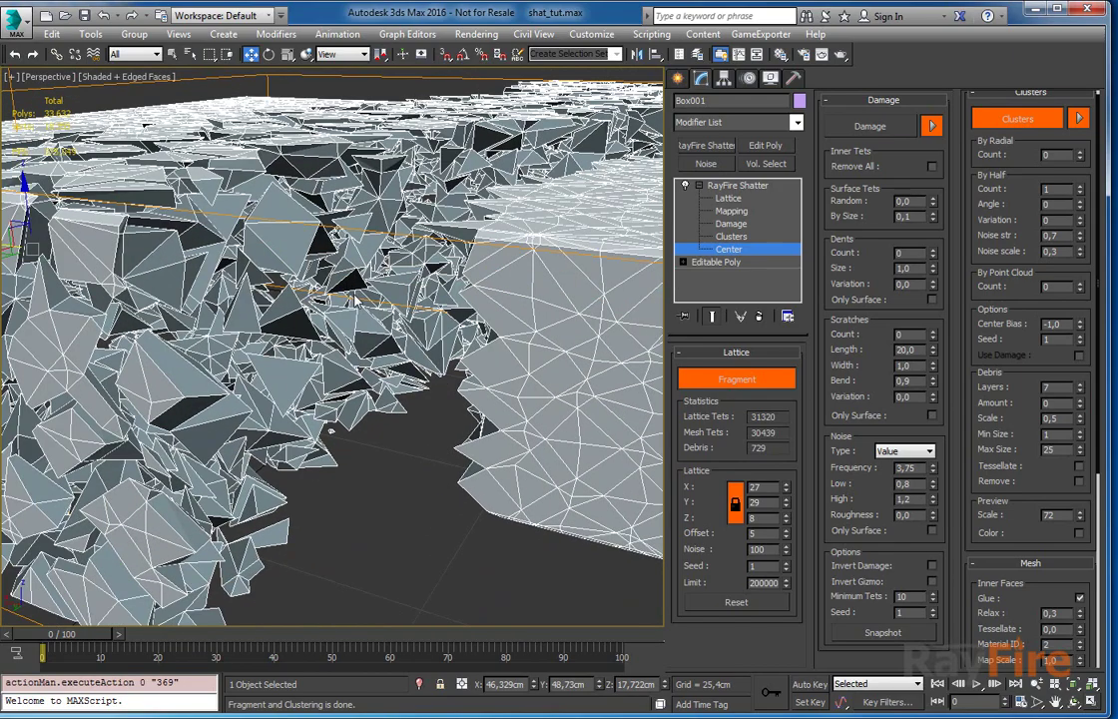
pyautogui.scroll(5, 357, 301)
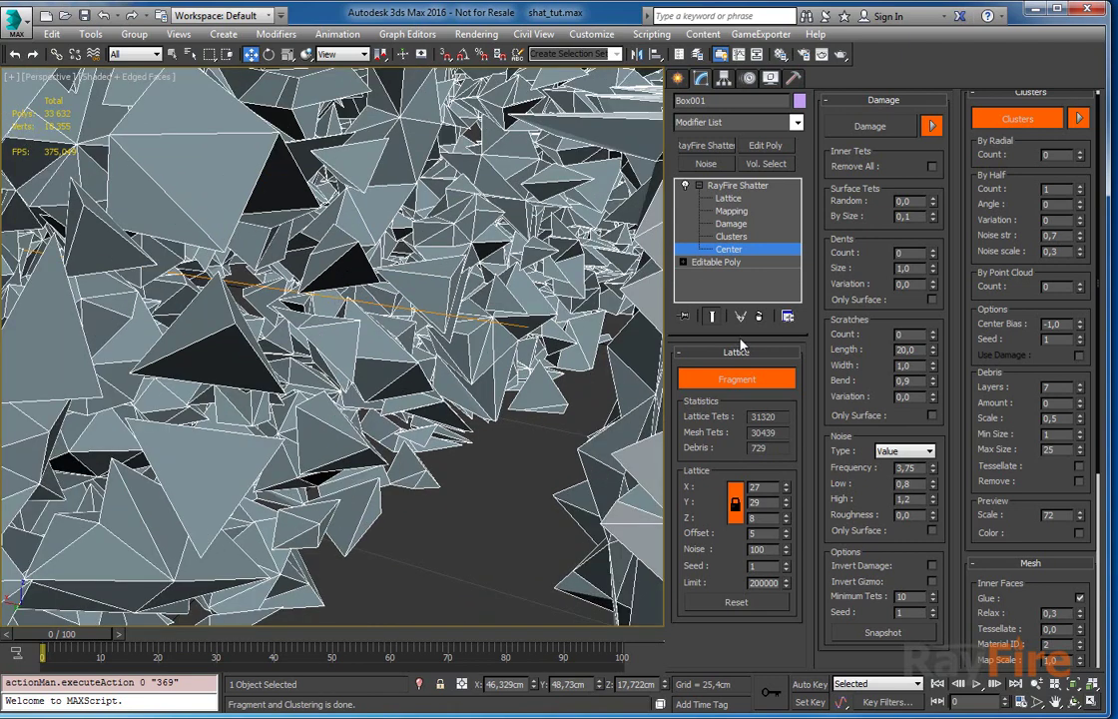
pyautogui.click(1080, 466)
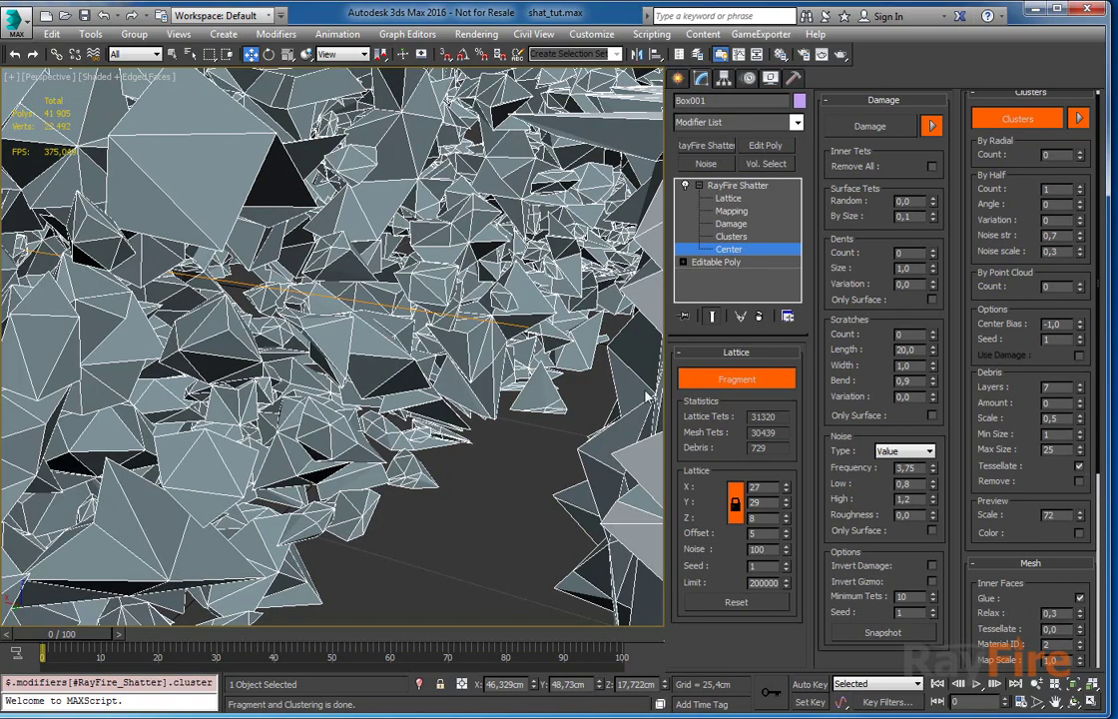
pyautogui.scroll(-3, 461, 324)
pyautogui.scroll(-4, 299, 246)
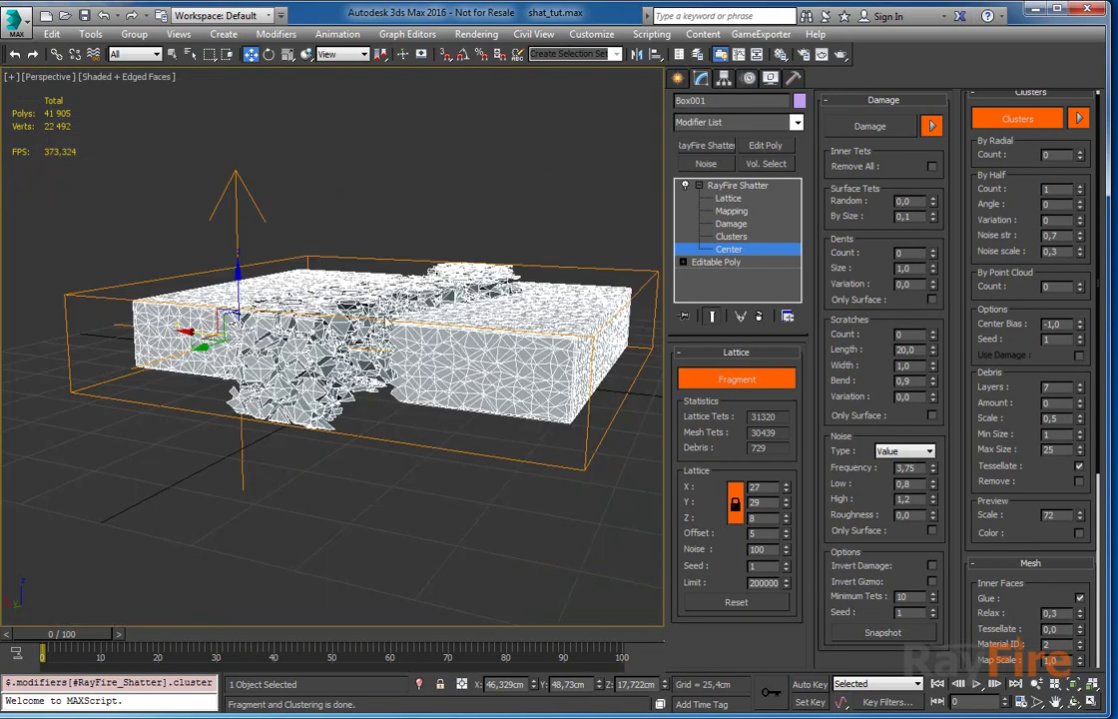
pyautogui.scroll(5, 391, 360)
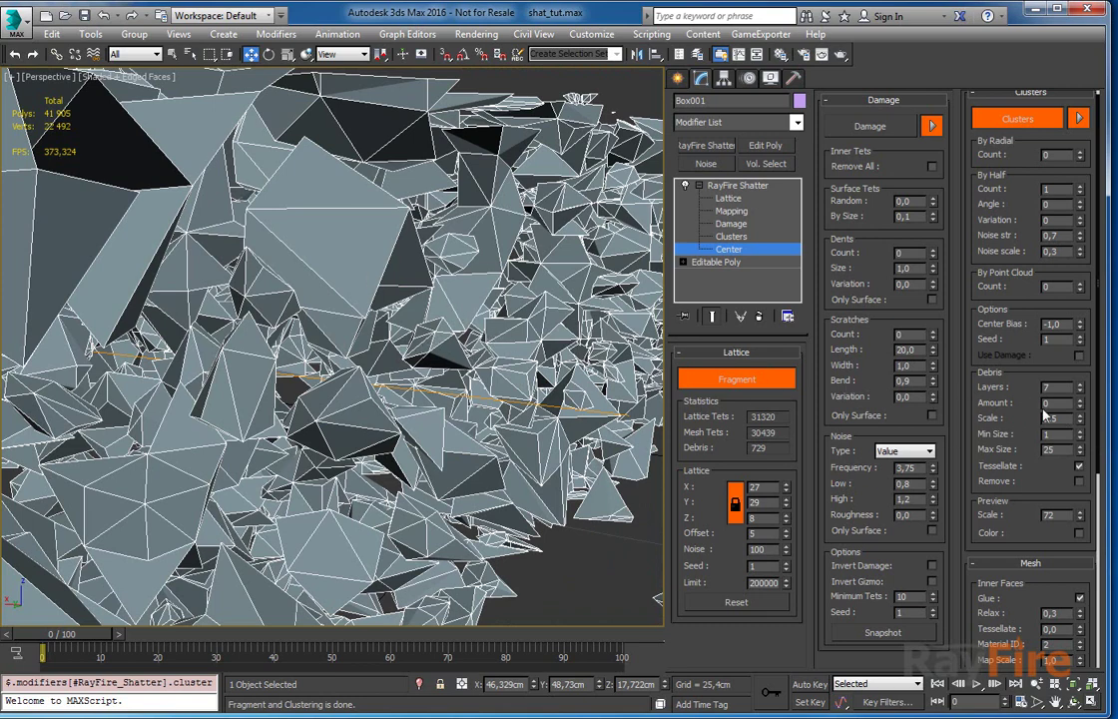
# Set the Debris Scale to 1,0 and reduce the Debris Layers to 1, checking the crack from above.
pyautogui.moveTo(1080, 418); pyautogui.dragTo(1086, 314)
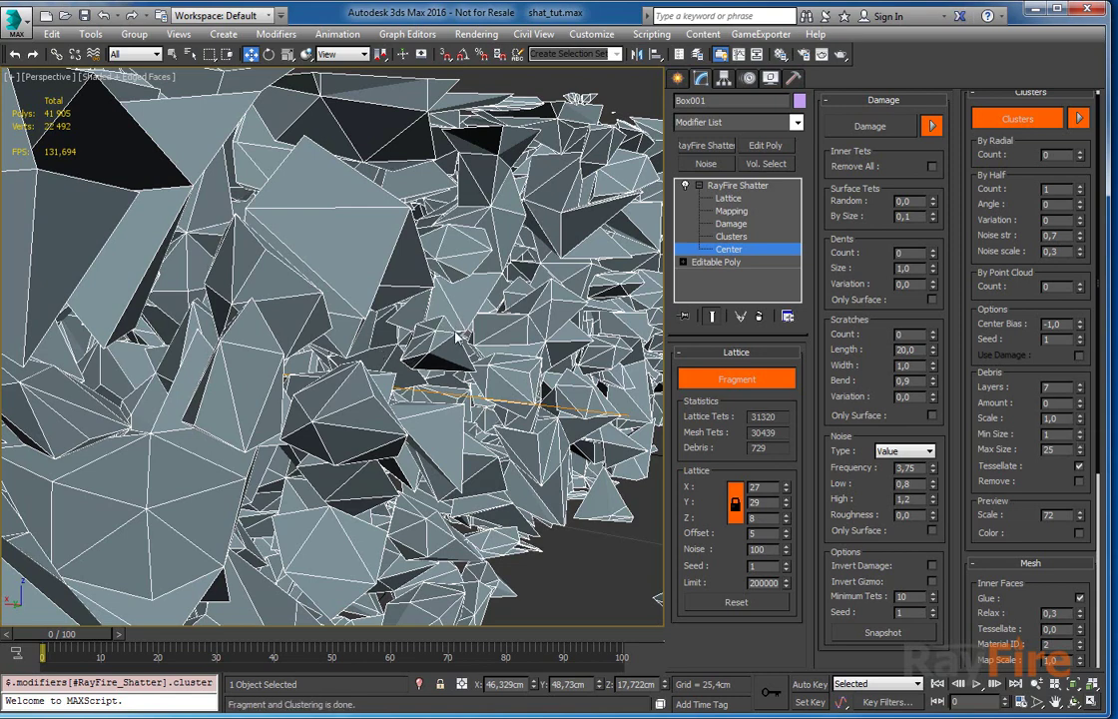
pyautogui.moveTo(1079, 421)
pyautogui.mouseDown()
pyautogui.moveTo(1071, 504)
pyautogui.moveTo(1080, 411)
pyautogui.mouseUp()
pyautogui.rightClick(1081, 389)
pyautogui.keyDown('alt'); pyautogui.moveTo(487, 331); pyautogui.dragTo(329, 349, button='middle'); pyautogui.keyUp('alt')
pyautogui.click(1080, 384)
pyautogui.scroll(-6, 446, 257)
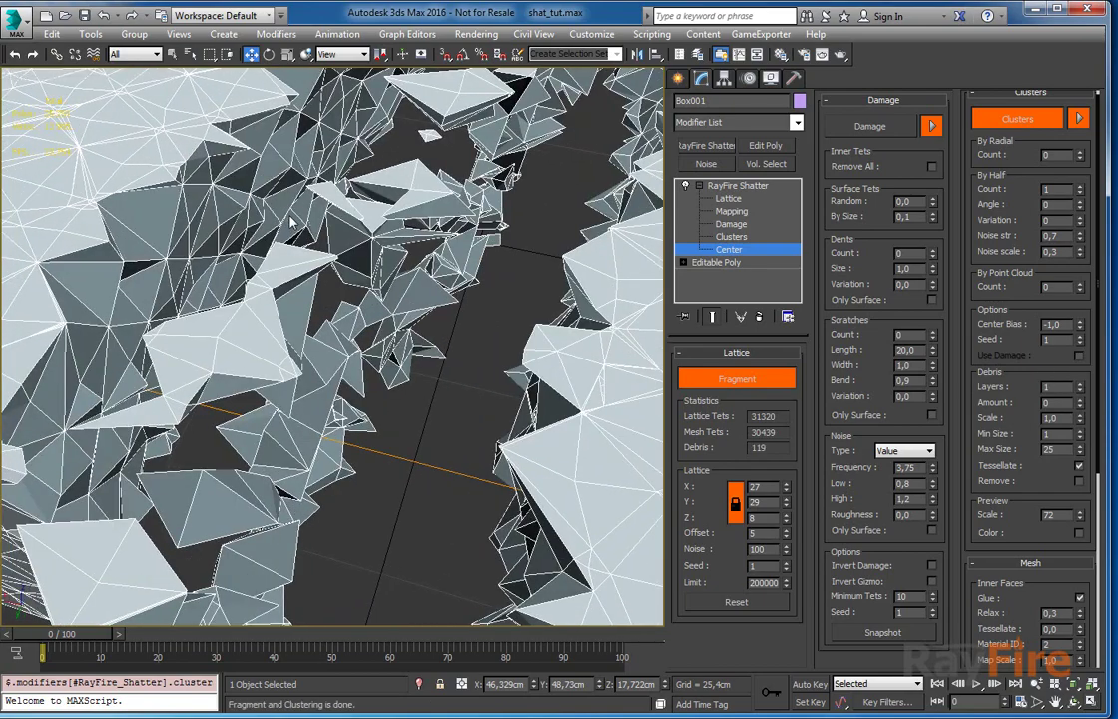
pyautogui.keyDown('alt'); pyautogui.moveTo(447, 257); pyautogui.dragTo(378, 356, button='middle'); pyautogui.keyUp('alt')
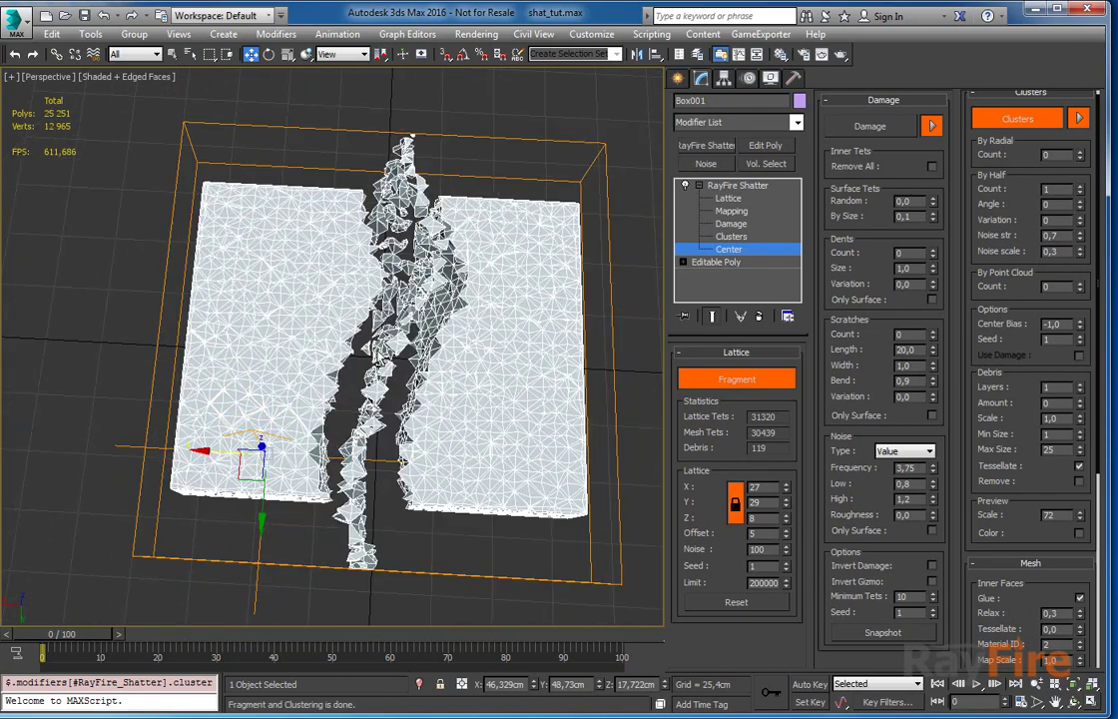
# Set the Debris Layers to 0 and the Debris Amount to 29, and inspect the scattered pieces in the crack.
pyautogui.click(1080, 391)
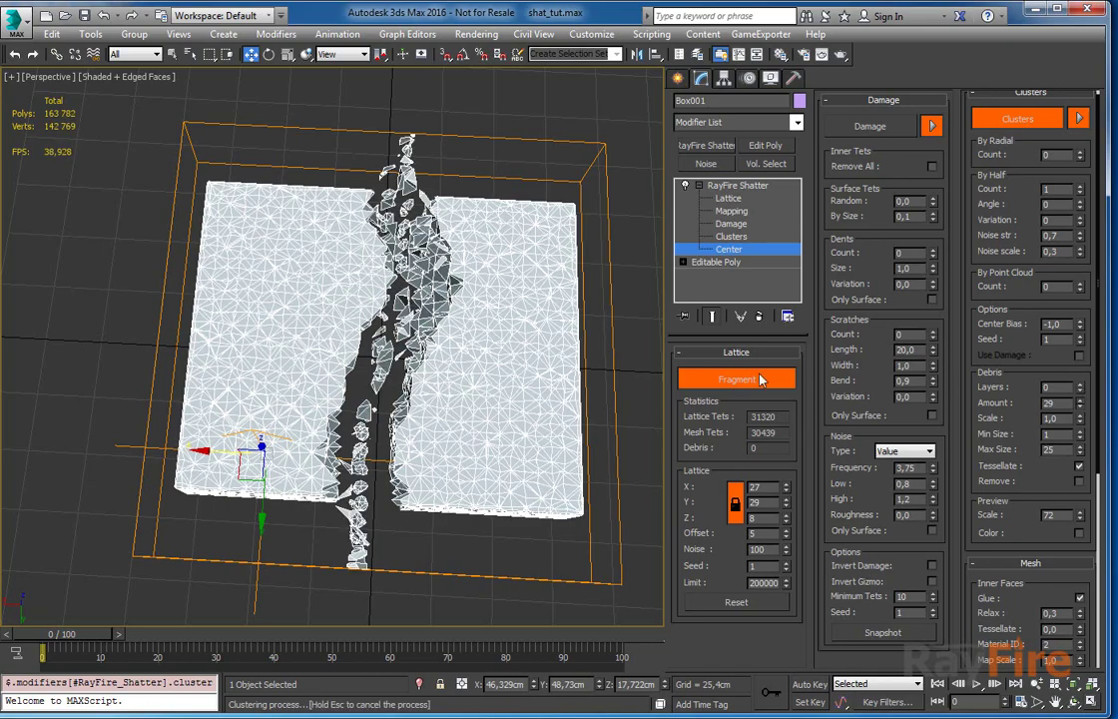
pyautogui.keyDown('alt'); pyautogui.moveTo(603, 371); pyautogui.dragTo(508, 277, button='middle'); pyautogui.keyUp('alt')
pyautogui.keyDown('alt'); pyautogui.moveTo(444, 357); pyautogui.dragTo(357, 374, button='middle'); pyautogui.keyUp('alt')
pyautogui.moveTo(382, 459); pyautogui.dragTo(440, 309, button='middle')
pyautogui.scroll(5, 332, 352)
pyautogui.scroll(-5, 332, 351)
pyautogui.scroll(3, 336, 352)
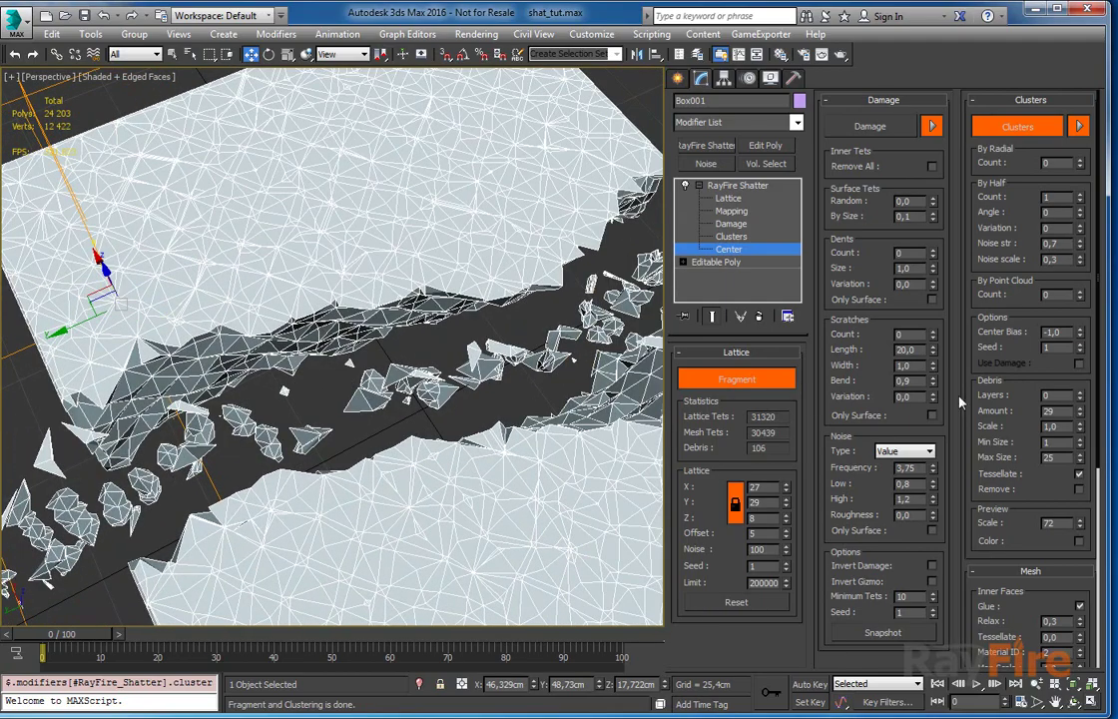
# Lower the Debris Amount to 14 and view the whole box.
pyautogui.moveTo(1079, 414); pyautogui.dragTo(1074, 426)
pyautogui.scroll(-8, 427, 369)
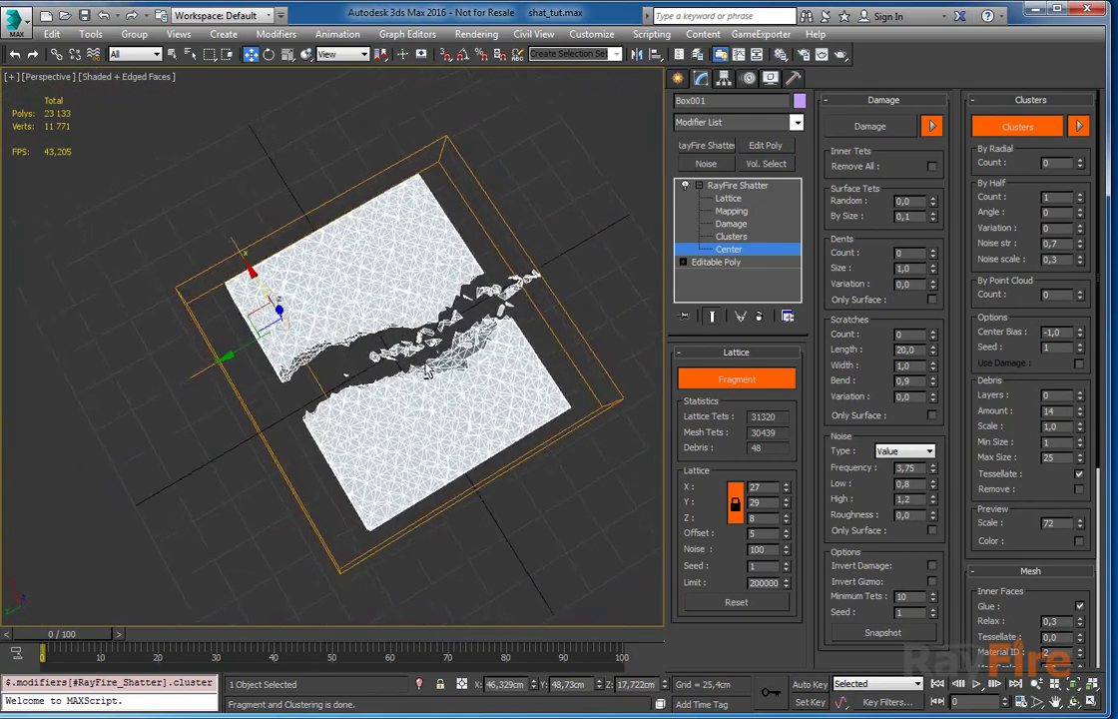
pyautogui.keyDown('alt'); pyautogui.moveTo(427, 369); pyautogui.dragTo(400, 308, button='middle'); pyautogui.keyUp('alt')
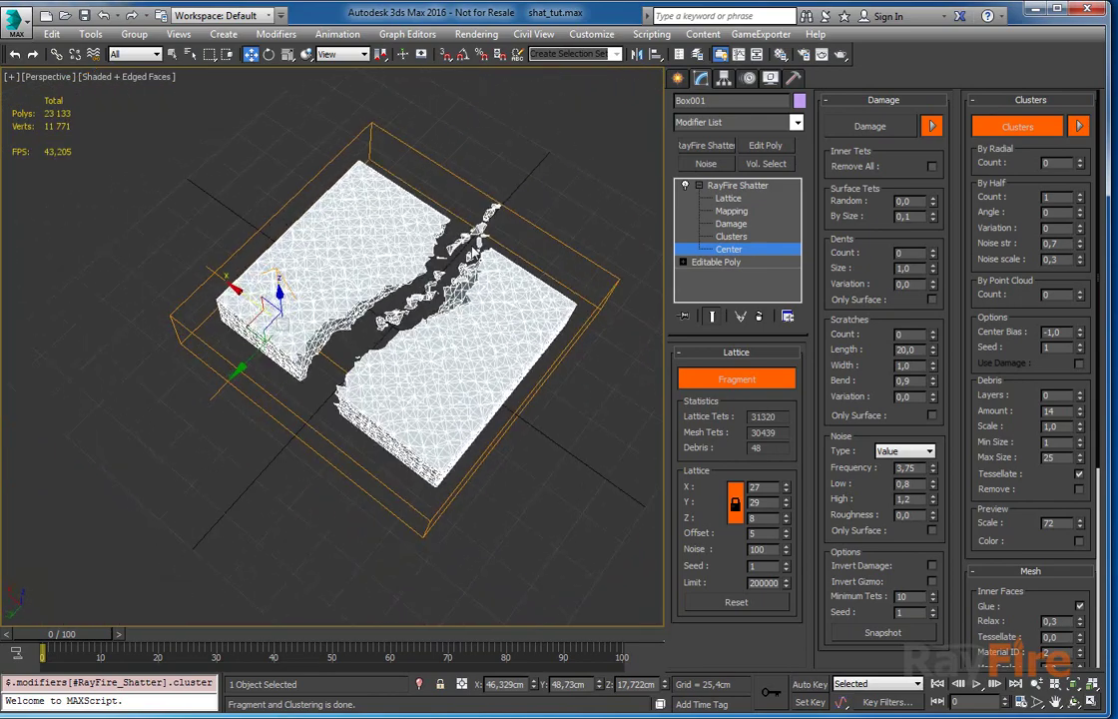
# Compare a single debris layer at Amount 0 with zero layers at a Debris Amount of 100.
pyautogui.click(1079, 396)
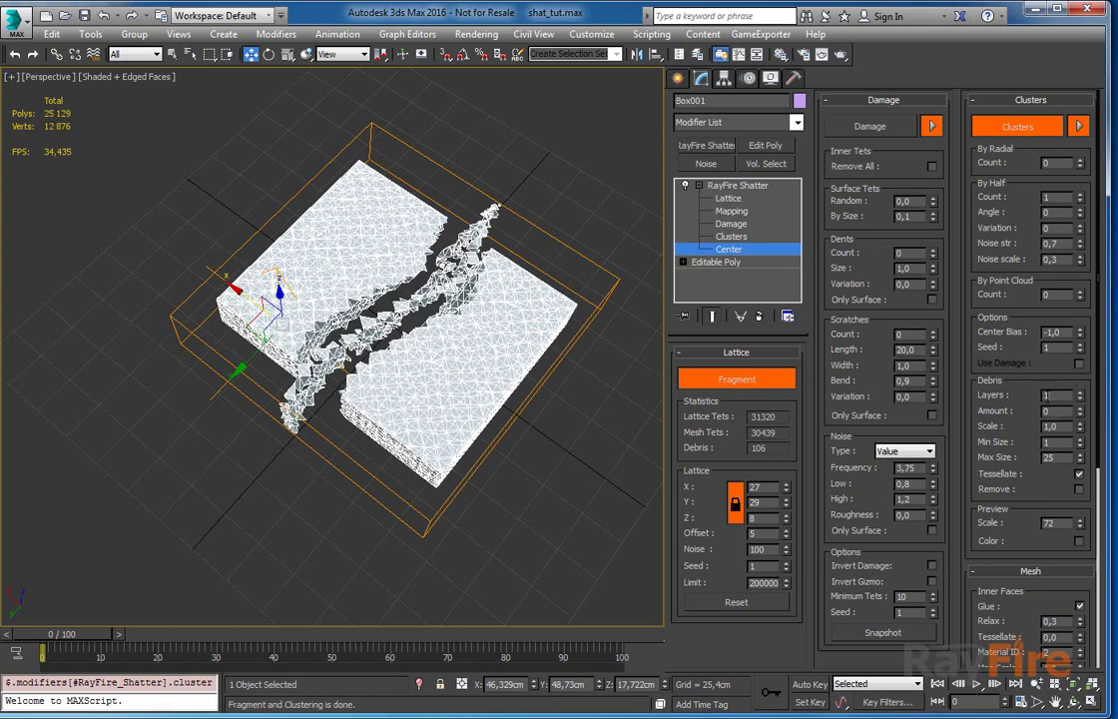
pyautogui.click(1080, 399)
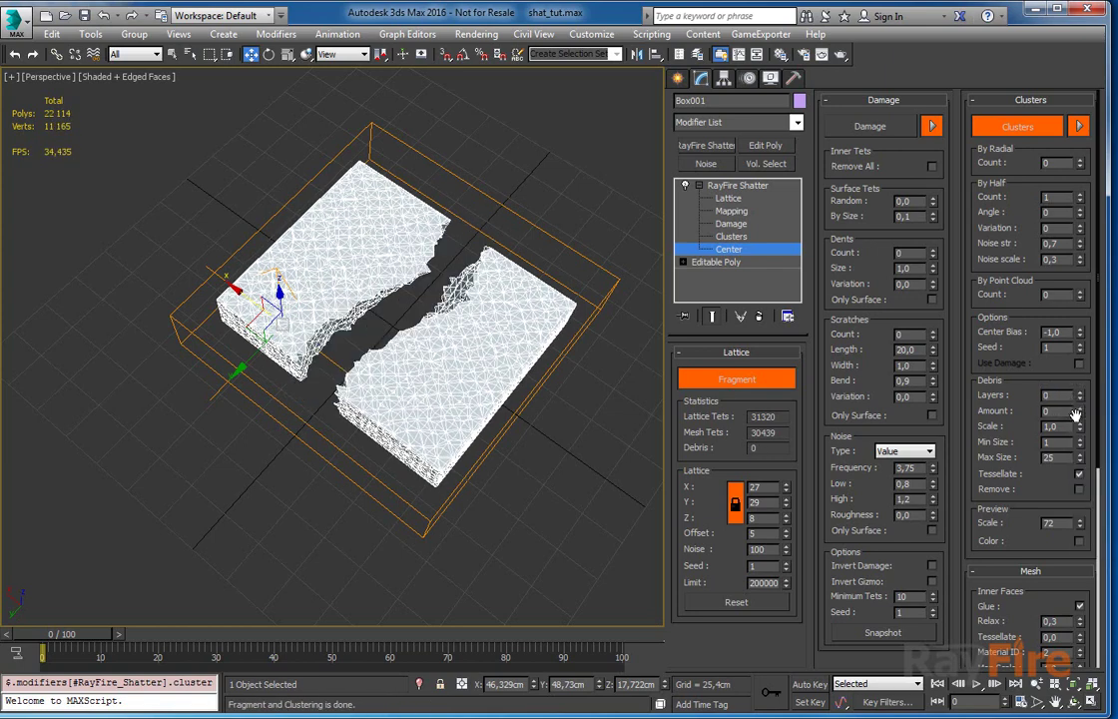
pyautogui.moveTo(1079, 411); pyautogui.dragTo(1084, 200)
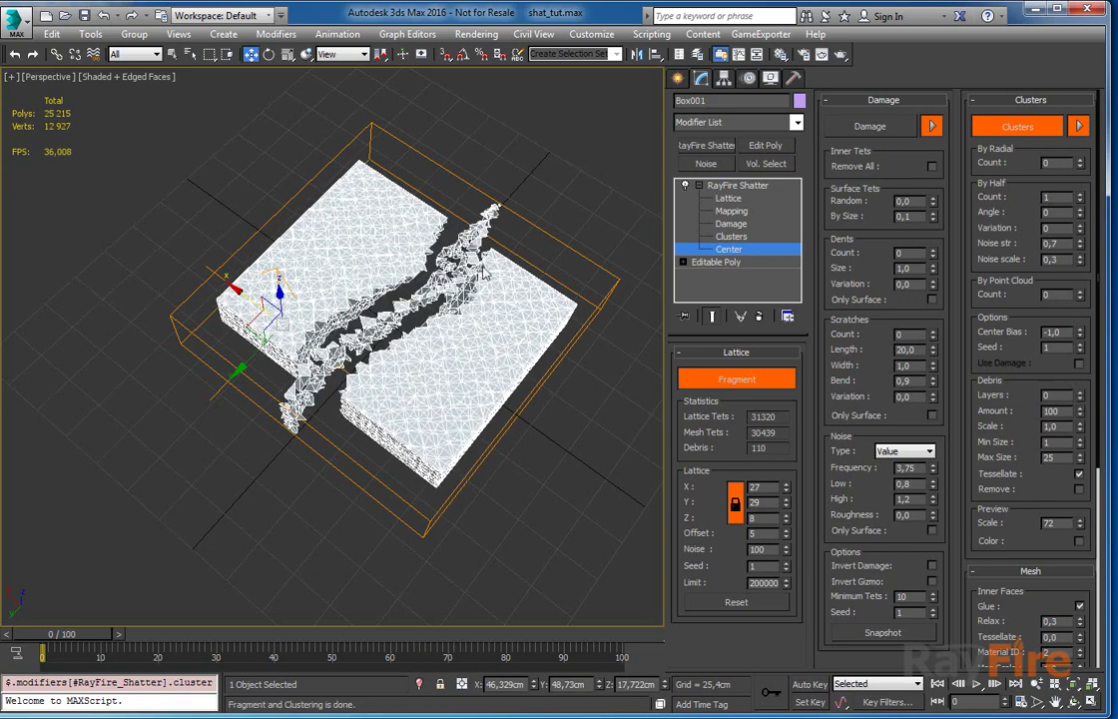
pyautogui.moveTo(410, 236)
pyautogui.keyDown('alt'); pyautogui.mouseDown(button='middle')
pyautogui.moveTo(456, 218)
pyautogui.moveTo(404, 226)
pyautogui.mouseUp(button='middle'); pyautogui.keyUp('alt')
# Reset the Debris Amount, then combine 1 debris layer with an Amount of 23 and inspect the crack.
pyautogui.rightClick(1085, 405)
pyautogui.click(1069, 411)
pyautogui.rightClick(1080, 409)
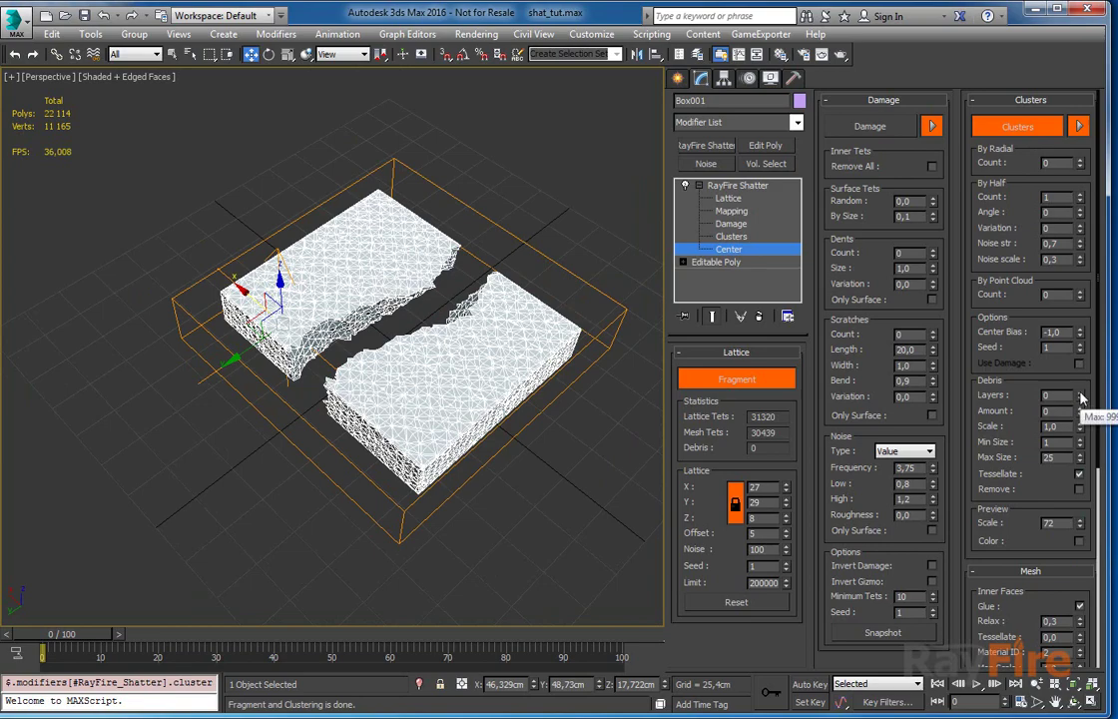
pyautogui.click(1080, 393)
pyautogui.moveTo(1079, 411); pyautogui.dragTo(1078, 384)
pyautogui.keyDown('alt'); pyautogui.moveTo(370, 310); pyautogui.dragTo(267, 384, button='middle'); pyautogui.keyUp('alt')
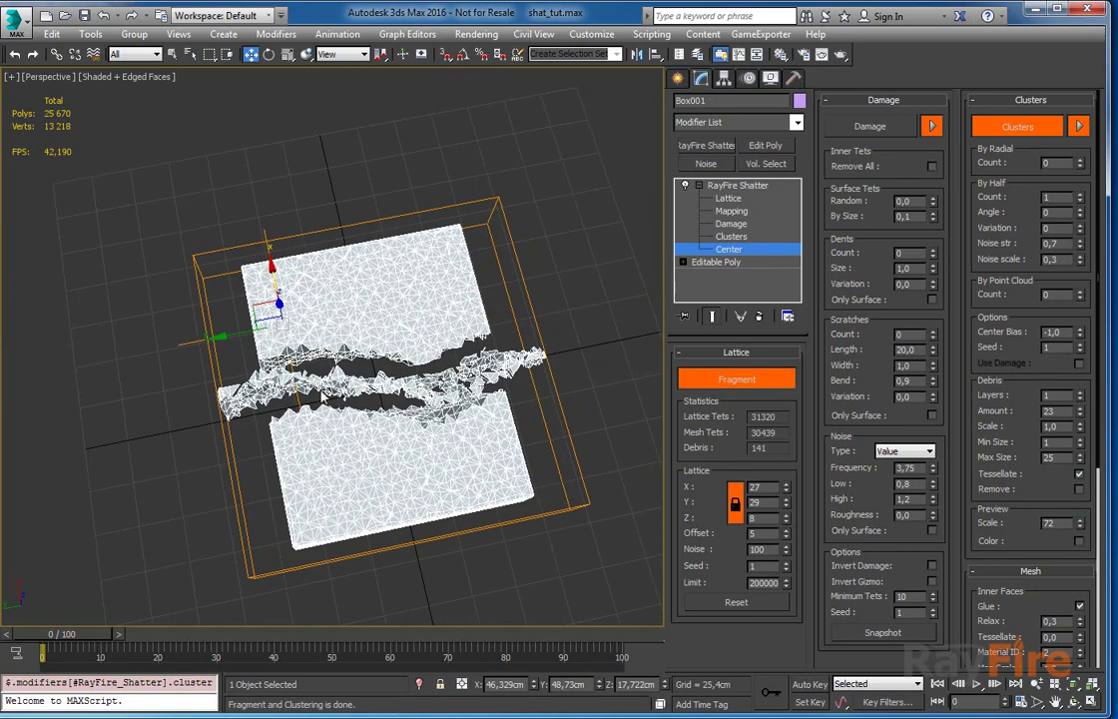
pyautogui.keyDown('alt'); pyautogui.moveTo(343, 393); pyautogui.dragTo(342, 405, button='middle'); pyautogui.keyUp('alt')
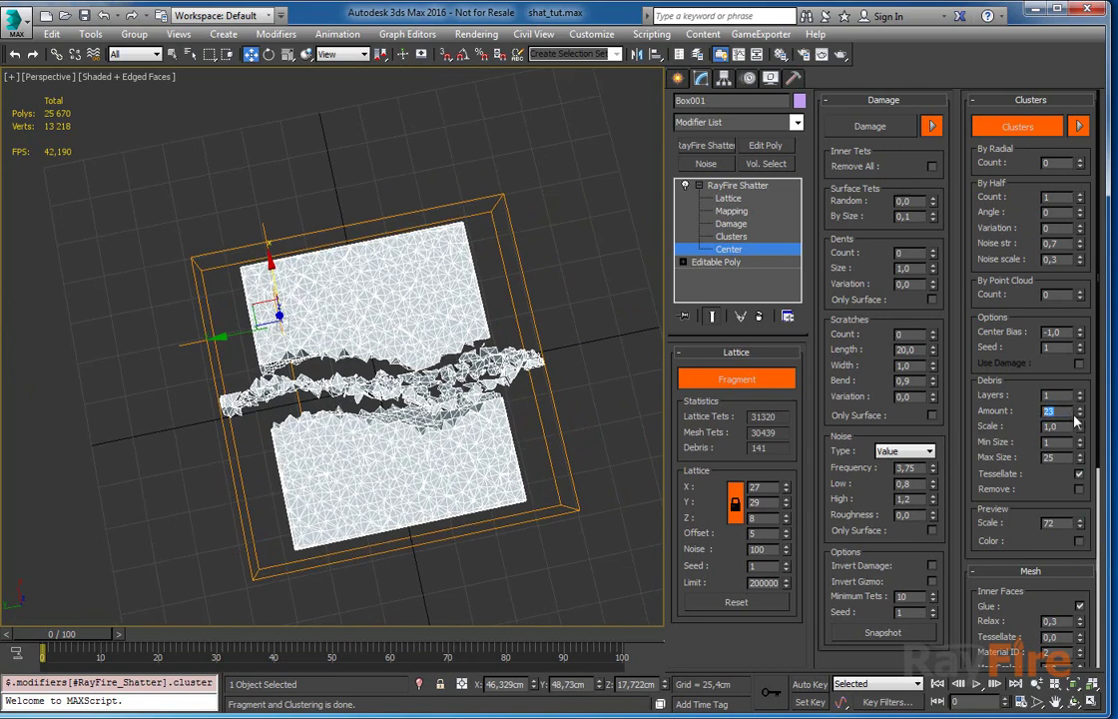
# Set the Debris Amount to 0 and raise the Debris Layers to 3, viewing the debris up close.
pyautogui.write('0')
pyautogui.press('Return')
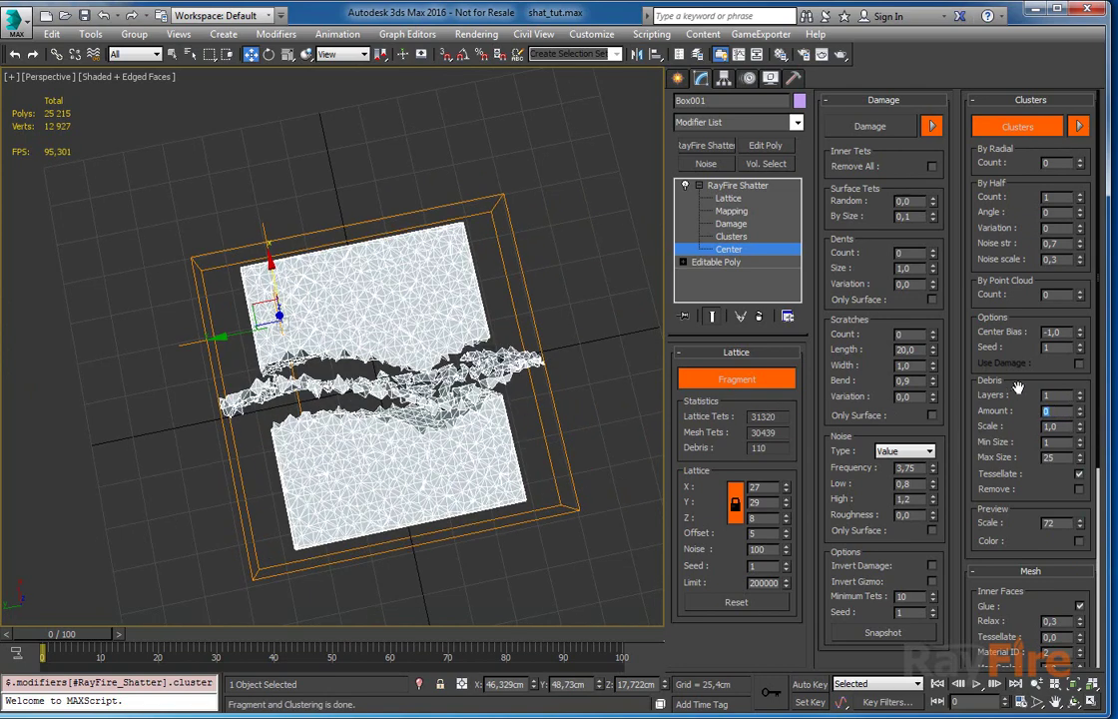
pyautogui.click(1079, 393)
pyautogui.click(1079, 392)
pyautogui.keyDown('alt'); pyautogui.moveTo(311, 389); pyautogui.dragTo(449, 344, button='middle'); pyautogui.keyUp('alt')
pyautogui.scroll(4, 398, 310)
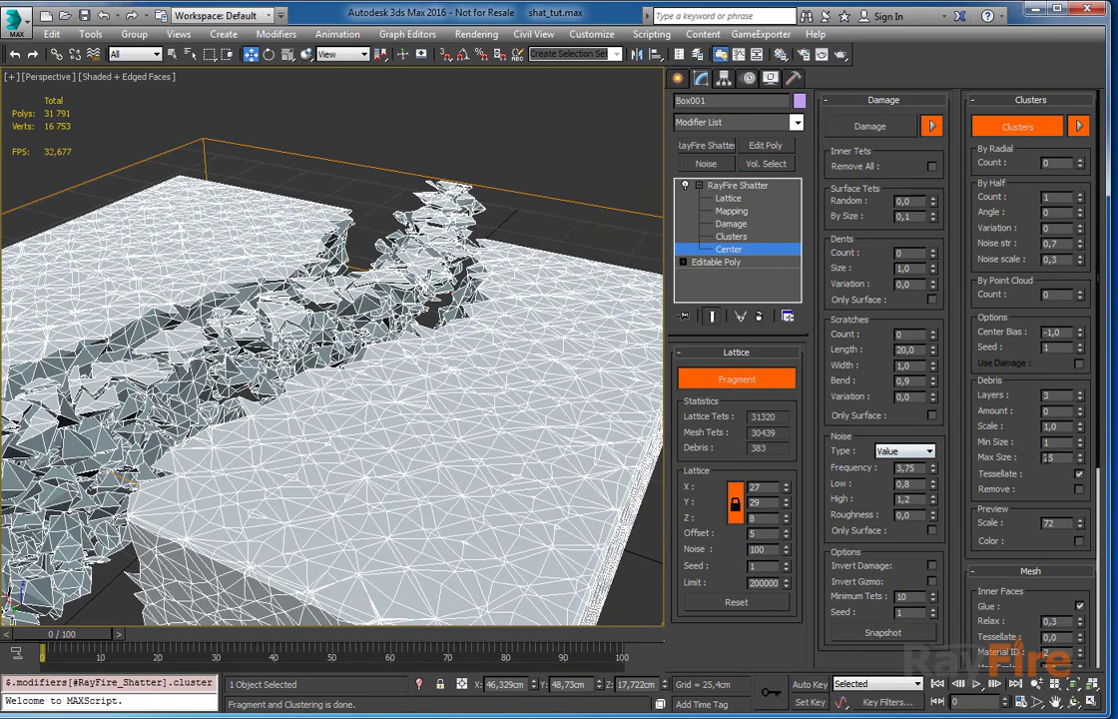
# Reduce the debris Max Size to 1 and examine the small fragments filling the crack.
pyautogui.doubleClick(1048, 456)
pyautogui.moveTo(207, 362); pyautogui.dragTo(325, 375, button='middle')
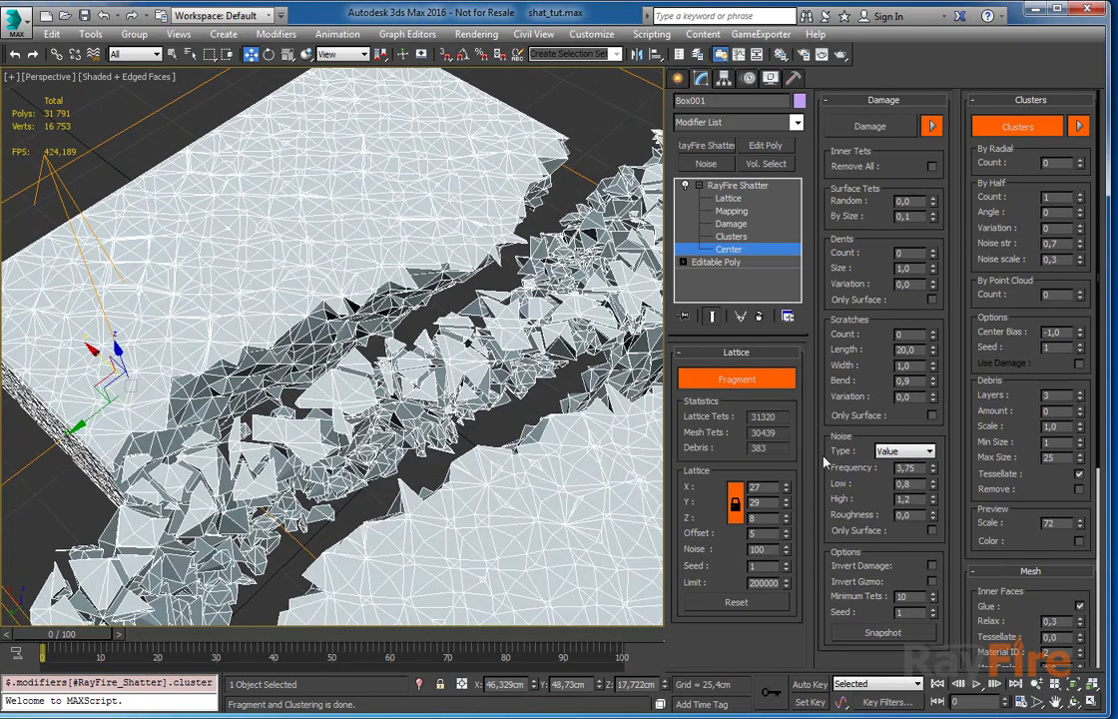
pyautogui.rightClick(1079, 458)
pyautogui.moveTo(483, 579); pyautogui.dragTo(461, 401, button='middle')
pyautogui.scroll(-3, 446, 398)
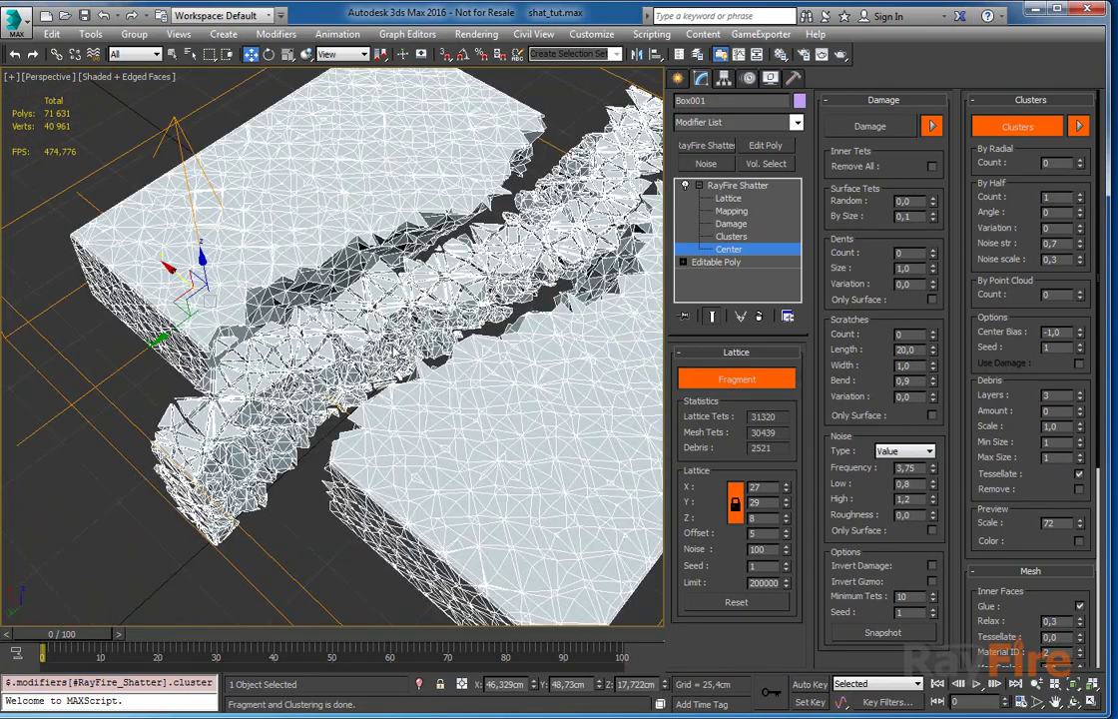
pyautogui.keyDown('alt'); pyautogui.moveTo(392, 345); pyautogui.dragTo(405, 324, button='middle'); pyautogui.keyUp('alt')
pyautogui.scroll(6, 356, 291)
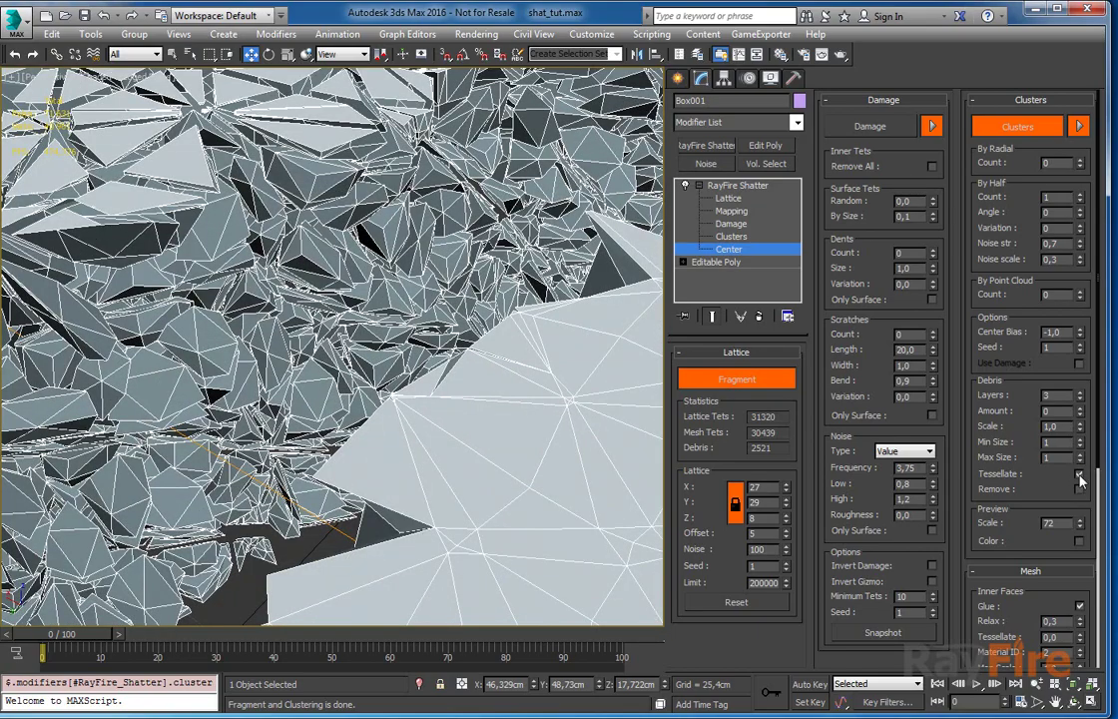
# Disable Tessellate for the debris and examine the individual fragments from several angles.
pyautogui.scroll(-2, 409, 323)
pyautogui.scroll(-4, 409, 324)
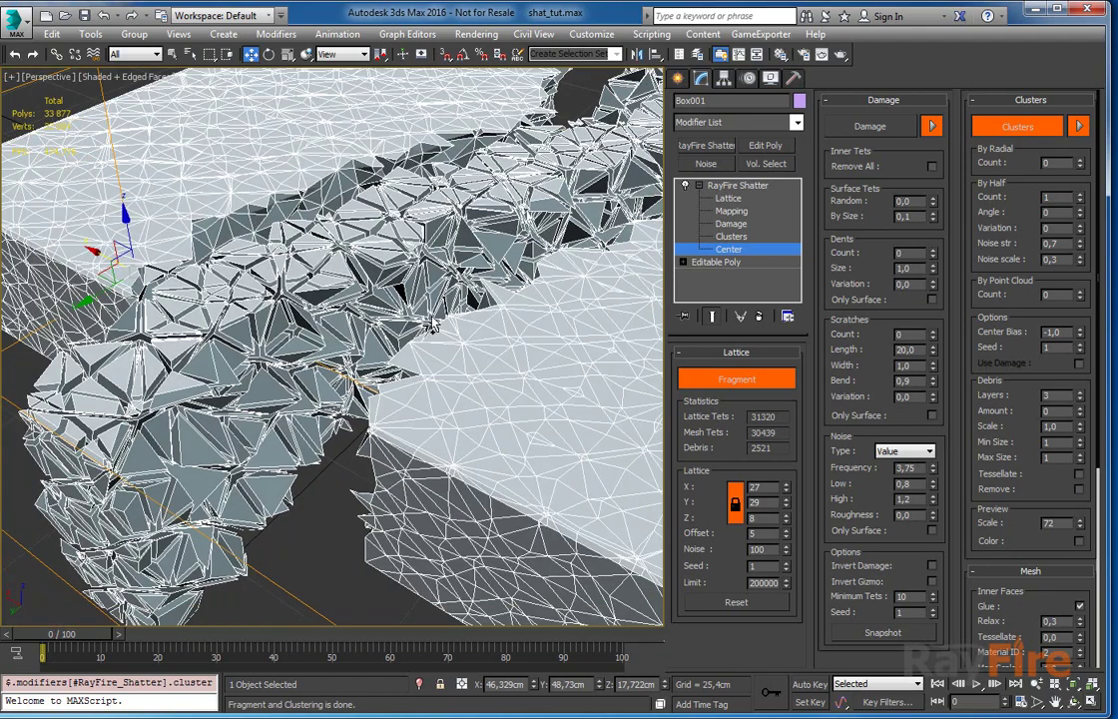
pyautogui.keyDown('alt'); pyautogui.moveTo(322, 319); pyautogui.dragTo(315, 323, button='middle'); pyautogui.keyUp('alt')
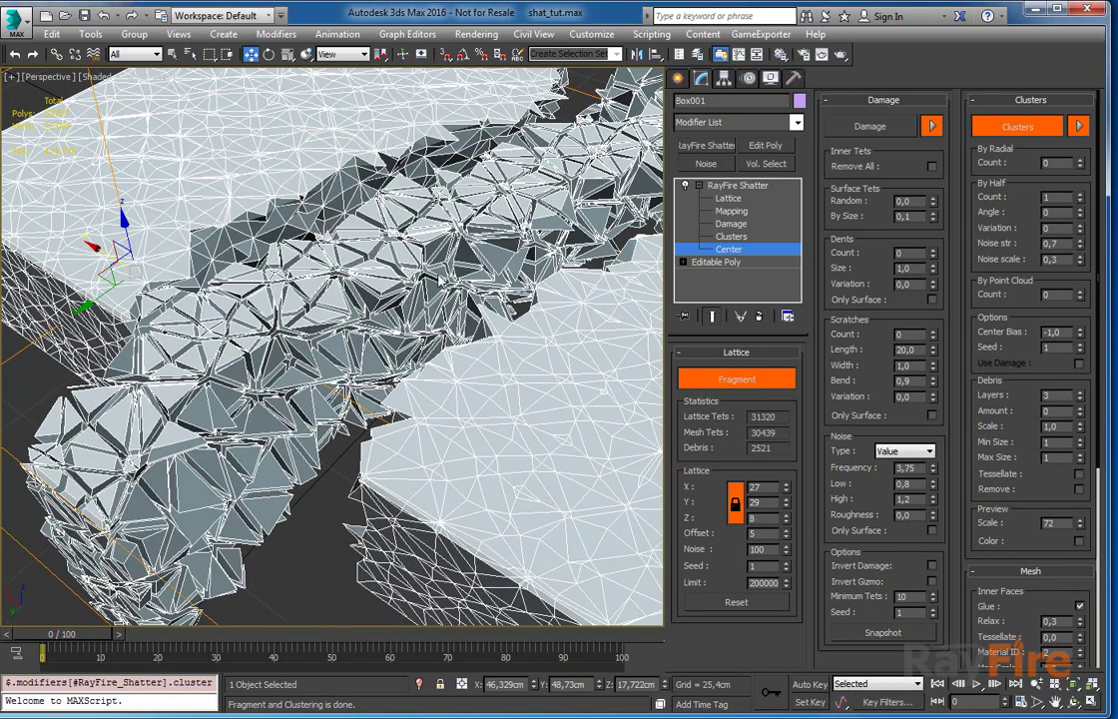
pyautogui.moveTo(440, 280)
pyautogui.keyDown('alt'); pyautogui.mouseDown(button='middle')
pyautogui.moveTo(439, 322)
pyautogui.moveTo(451, 264)
pyautogui.mouseUp(button='middle'); pyautogui.keyUp('alt')
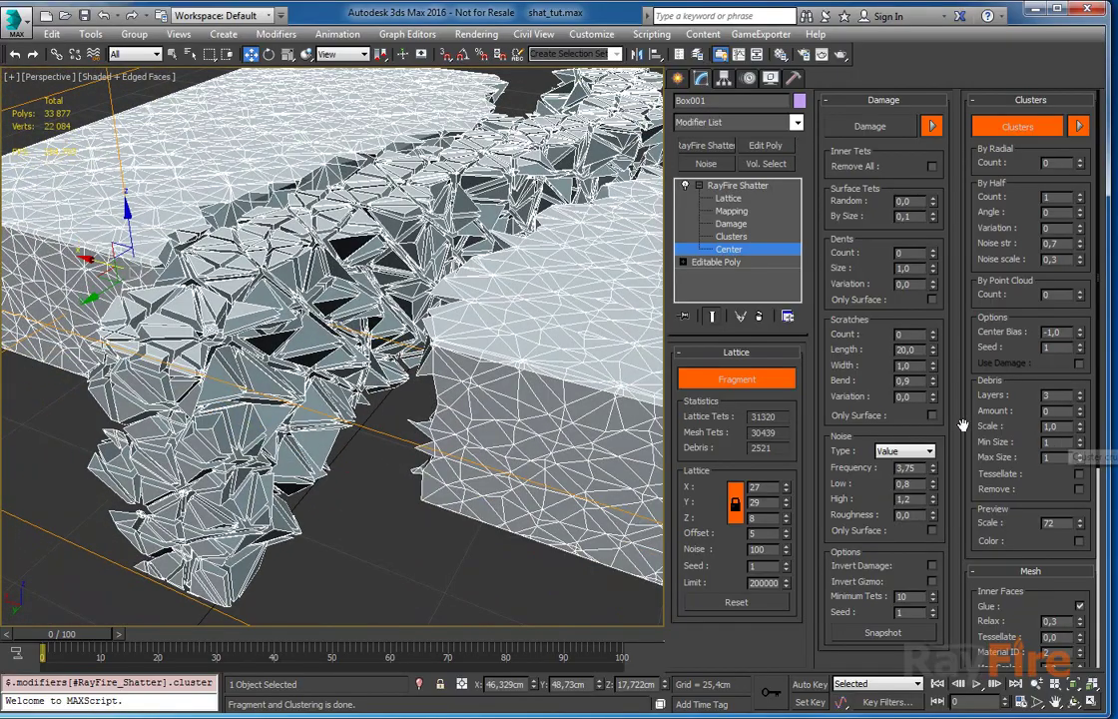
pyautogui.keyDown('alt'); pyautogui.moveTo(372, 310); pyautogui.dragTo(348, 323, button='middle'); pyautogui.keyUp('alt')
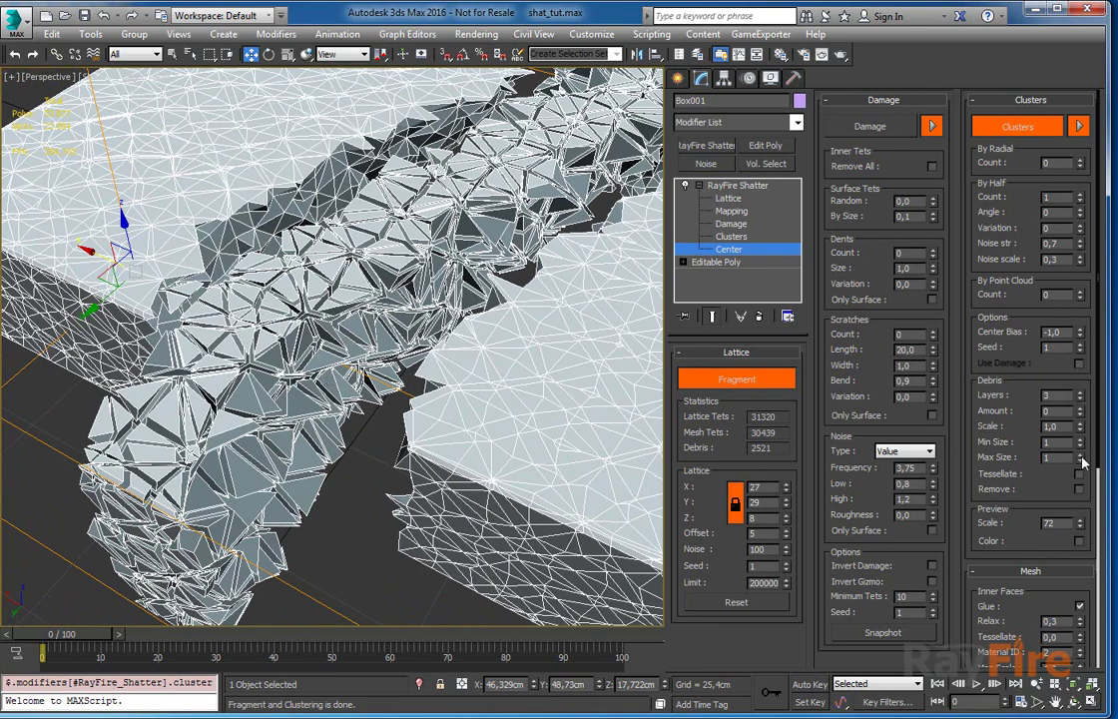
# Raise the debris Max Size to 92 and inspect the larger debris chunks up close.
pyautogui.moveTo(1079, 457); pyautogui.dragTo(1073, 396)
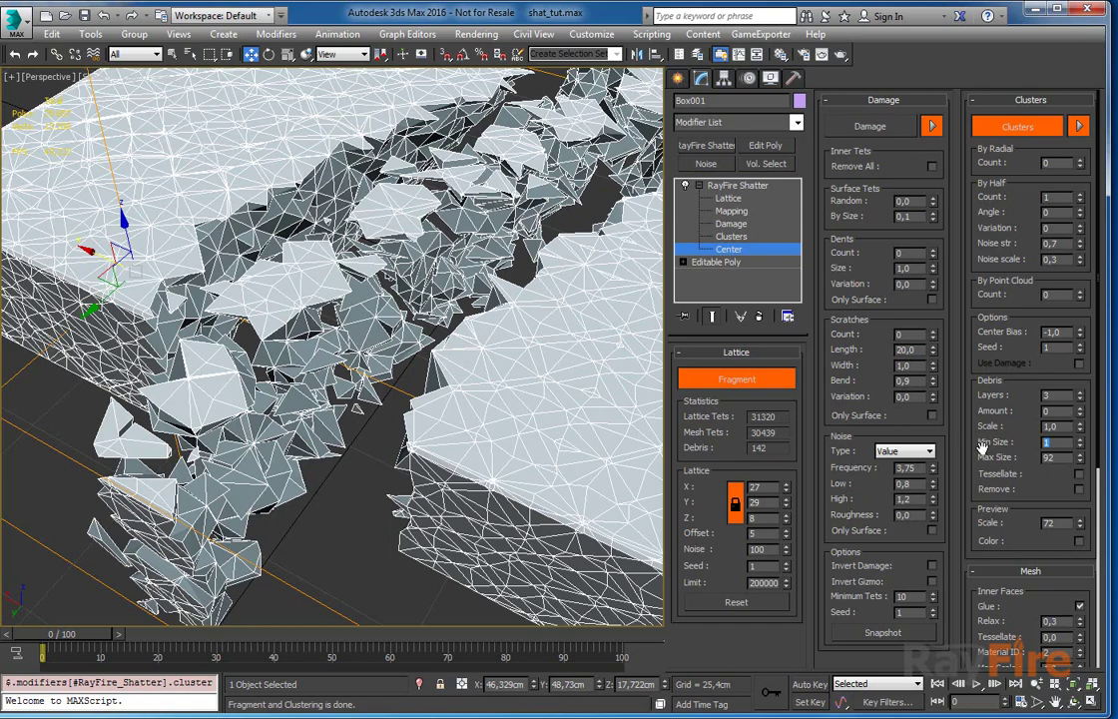
pyautogui.keyDown('alt'); pyautogui.moveTo(467, 441); pyautogui.dragTo(341, 390, button='middle'); pyautogui.keyUp('alt')
pyautogui.scroll(5, 358, 383)
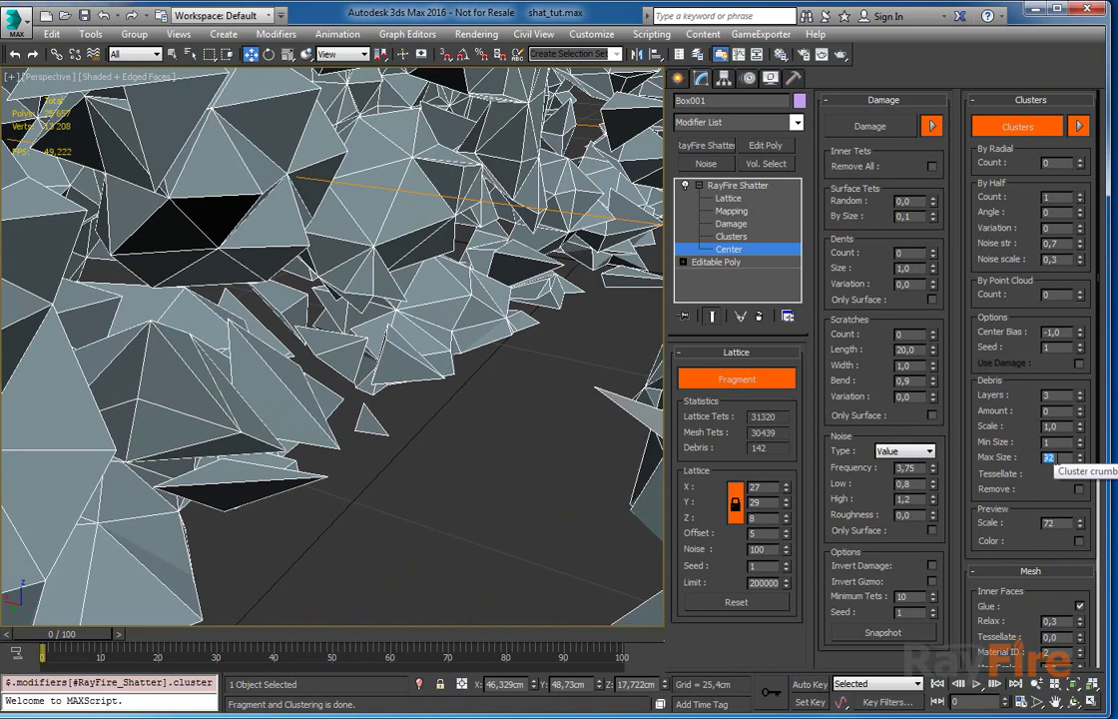
pyautogui.moveTo(423, 120); pyautogui.dragTo(408, 318, button='middle')
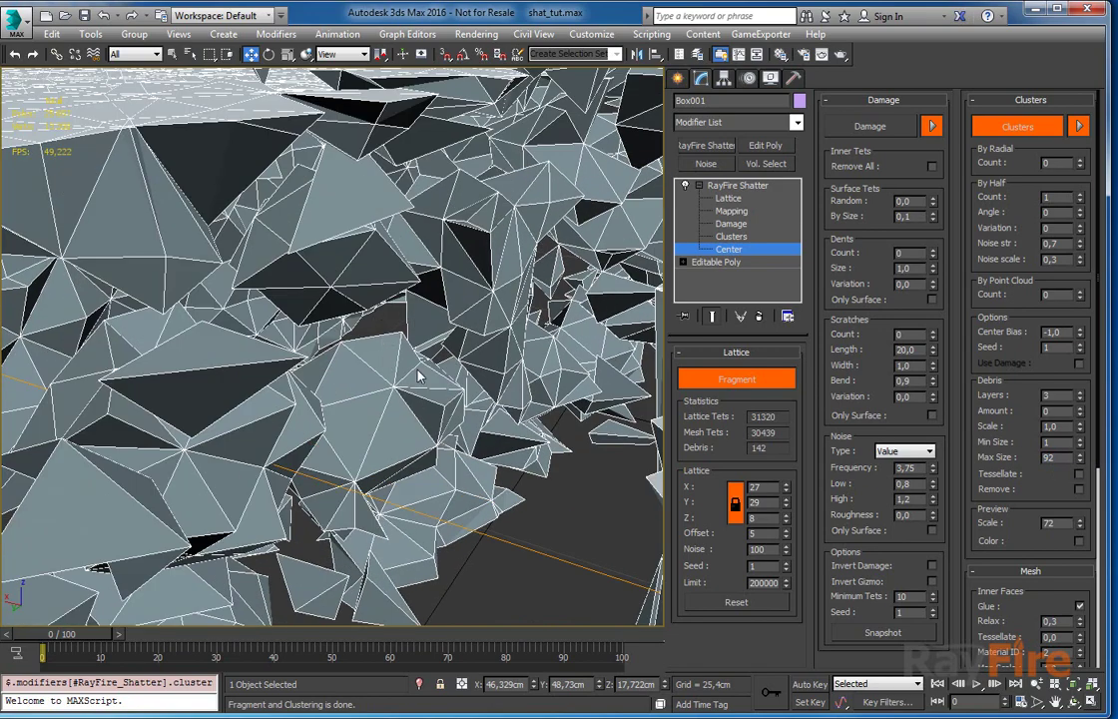
pyautogui.keyDown('alt'); pyautogui.moveTo(418, 376); pyautogui.dragTo(344, 394, button='middle'); pyautogui.keyUp('alt')
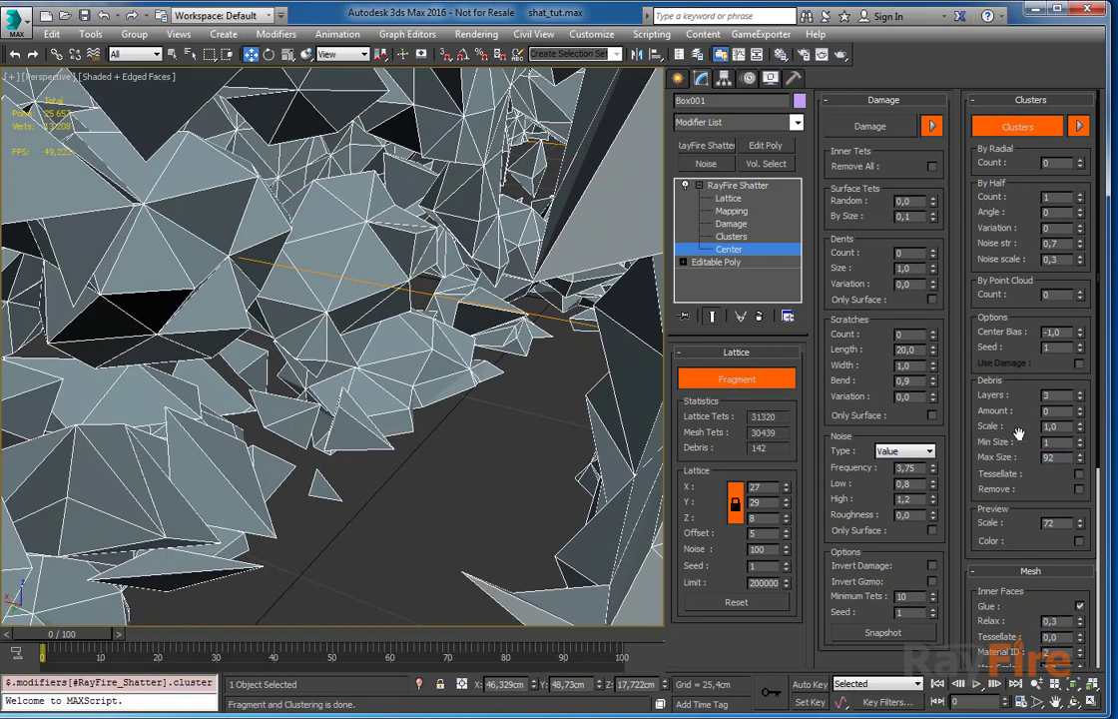
# Raise the debris Min Size to 36 and turn off the edged-faces display to inspect the fragments in the crack.
pyautogui.moveTo(1081, 444); pyautogui.dragTo(1079, 412)
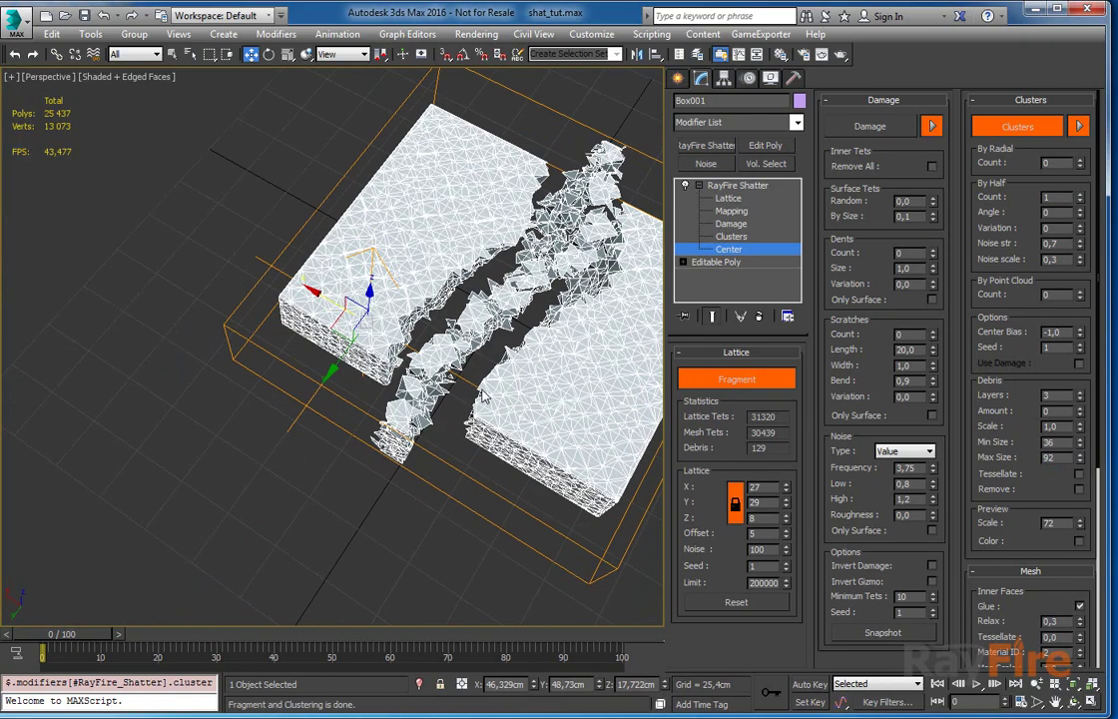
pyautogui.keyDown('alt'); pyautogui.moveTo(486, 387); pyautogui.dragTo(465, 310, button='middle'); pyautogui.keyUp('alt')
pyautogui.press('F4')
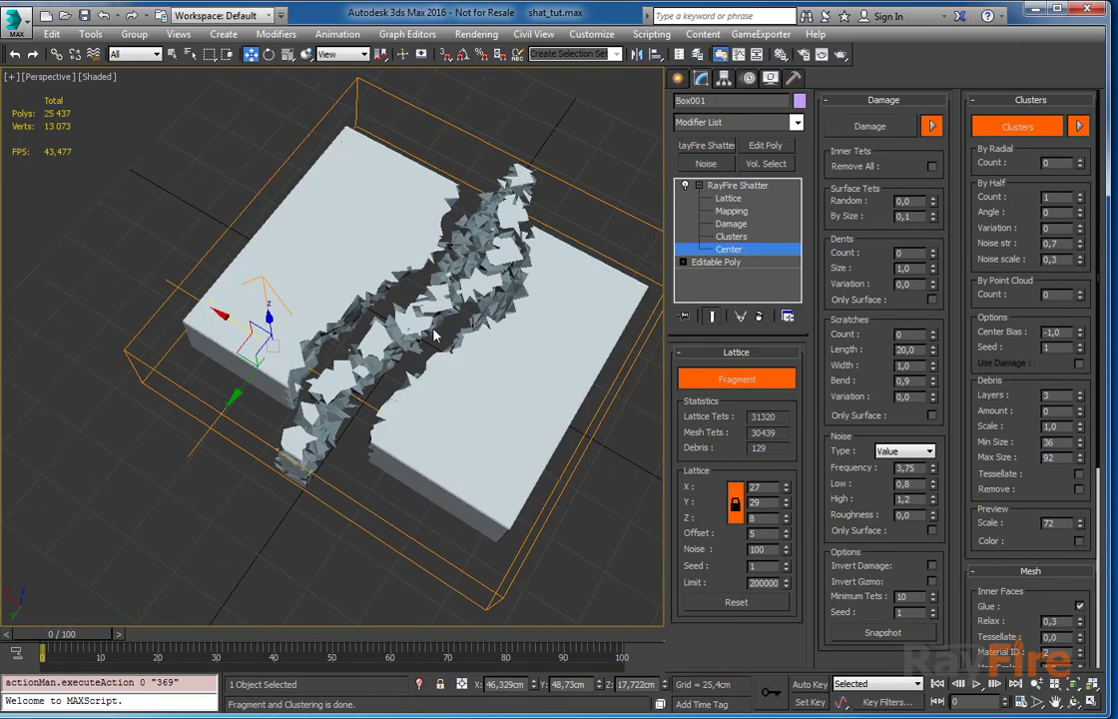
pyautogui.scroll(5, 465, 309)
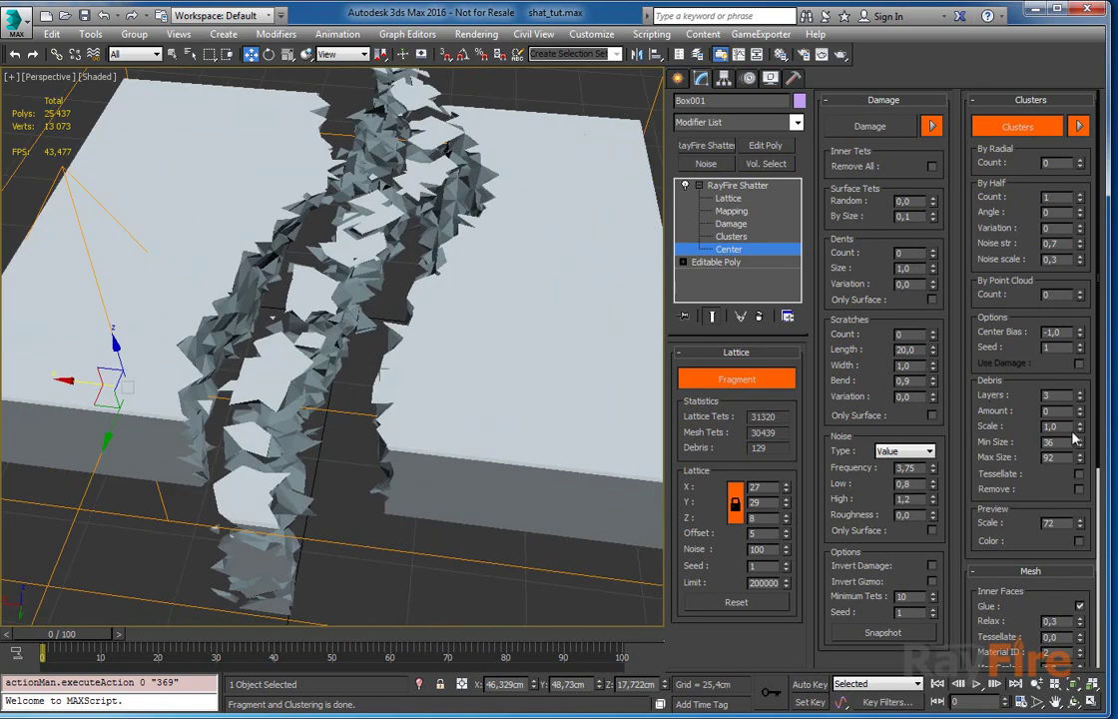
# Raise the debris Min Size to 195 and inspect the remaining large chunks from several angles.
pyautogui.moveTo(1085, 446); pyautogui.dragTo(1052, 320)
pyautogui.keyDown('alt'); pyautogui.moveTo(544, 299); pyautogui.dragTo(332, 254, button='middle'); pyautogui.keyUp('alt')
pyautogui.scroll(4, 335, 268)
pyautogui.scroll(-6, 330, 296)
pyautogui.keyDown('alt'); pyautogui.moveTo(319, 315); pyautogui.dragTo(386, 301, button='middle'); pyautogui.keyUp('alt')
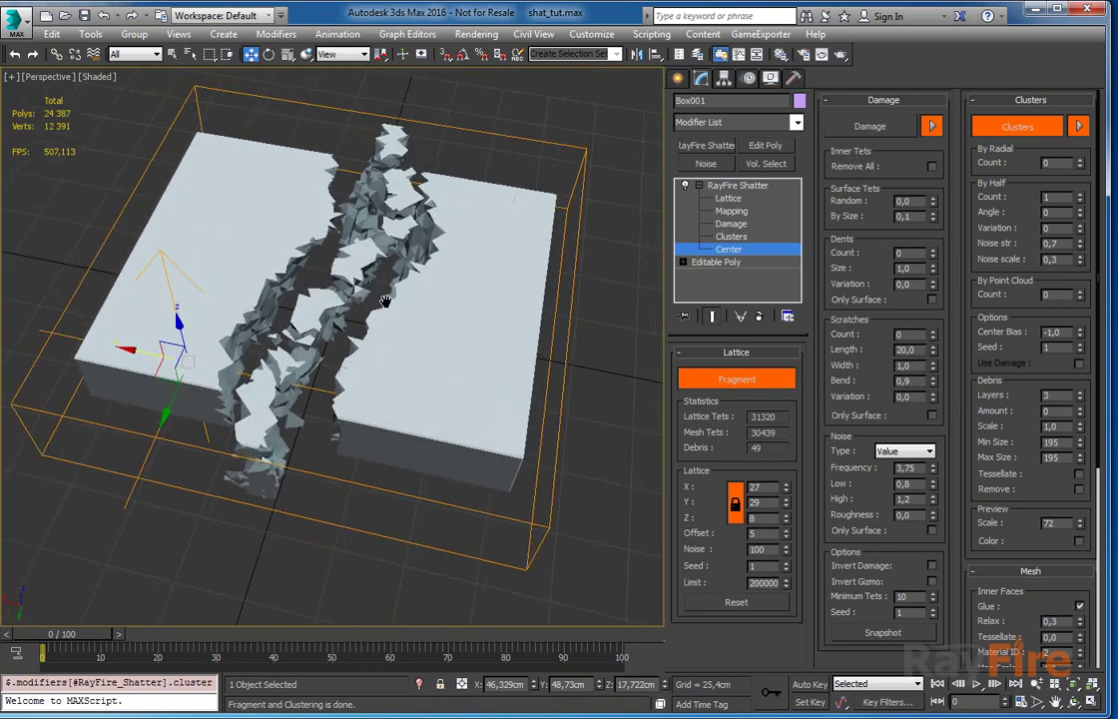
# Raise the debris Layers to 77 and set the Min Size to 116, viewing the debris across the whole box.
pyautogui.moveTo(1080, 397); pyautogui.dragTo(1078, 327)
pyautogui.moveTo(1079, 443)
pyautogui.mouseDown()
pyautogui.moveTo(1078, 462)
pyautogui.moveTo(1023, 444)
pyautogui.moveTo(1079, 452)
pyautogui.mouseUp()
pyautogui.click(1080, 445)
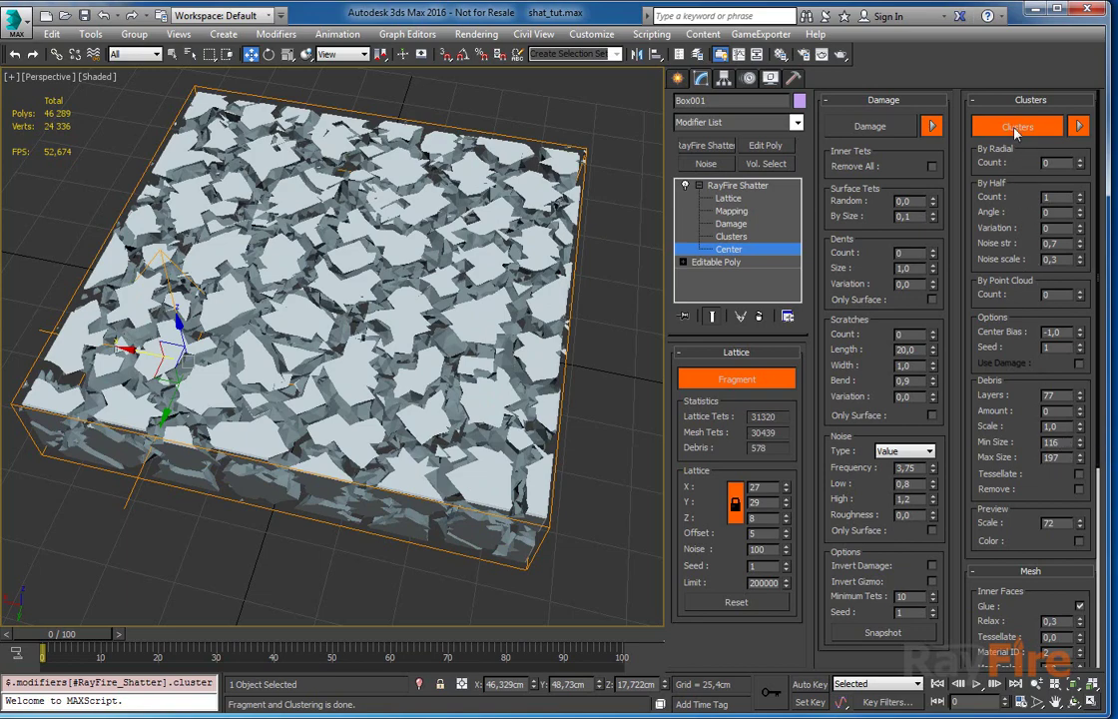
pyautogui.keyDown('alt'); pyautogui.moveTo(428, 257); pyautogui.dragTo(381, 240, button='middle'); pyautogui.keyUp('alt')
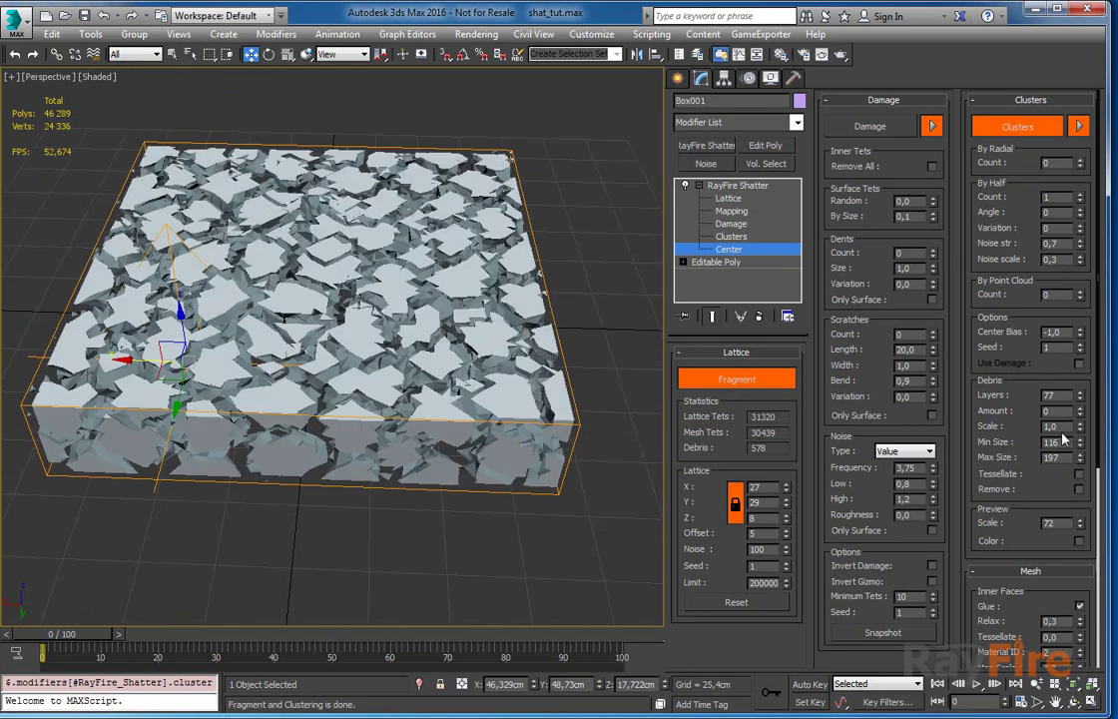
# Reduce the debris Layers to 2 and enable Remove for the debris, viewing the gap at a Preview Scale of 100.
pyautogui.rightClick(1078, 398)
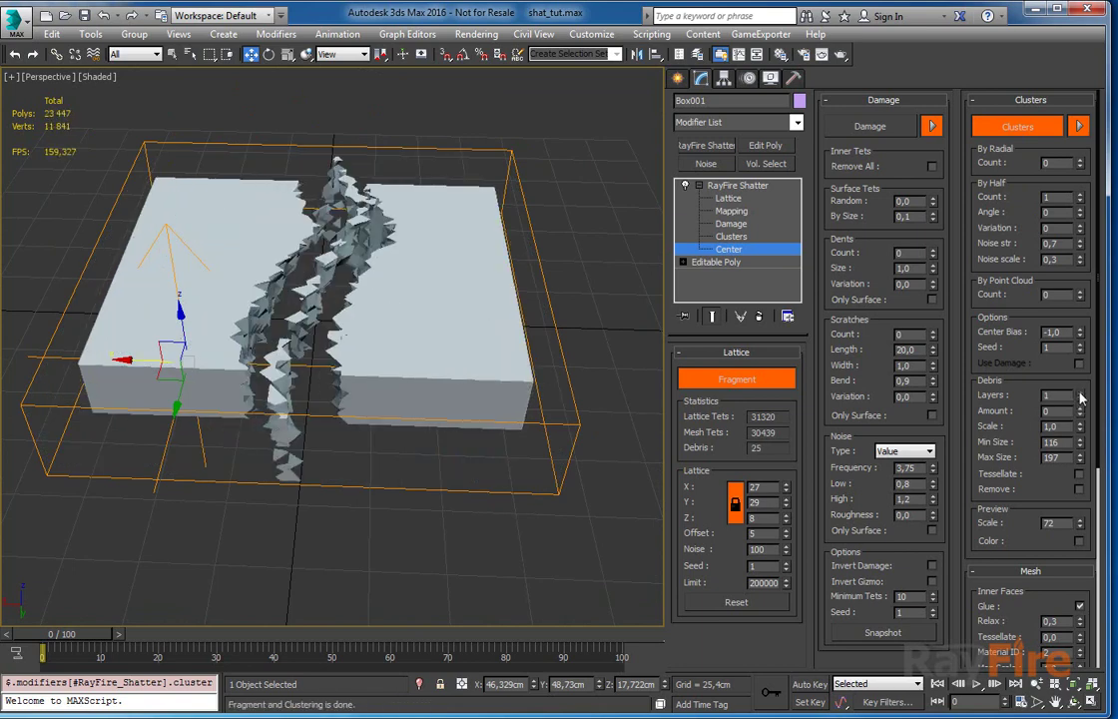
pyautogui.click(1078, 489)
pyautogui.moveTo(1080, 522); pyautogui.dragTo(1079, 454)
pyautogui.keyDown('alt'); pyautogui.moveTo(389, 394); pyautogui.dragTo(330, 253, button='middle'); pyautogui.keyUp('alt')
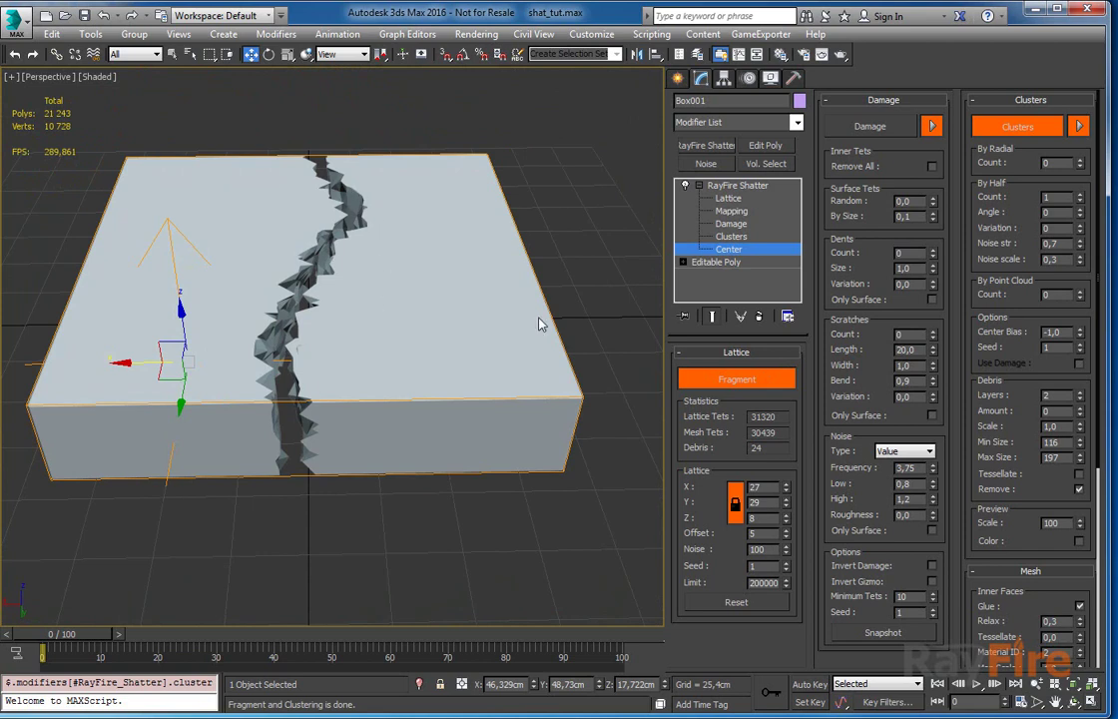
# Raise the By Half cluster Count to 6 and reset the Center Bias to 0.
pyautogui.moveTo(1080, 161); pyautogui.dragTo(1080, 193)
pyautogui.click(1080, 196)
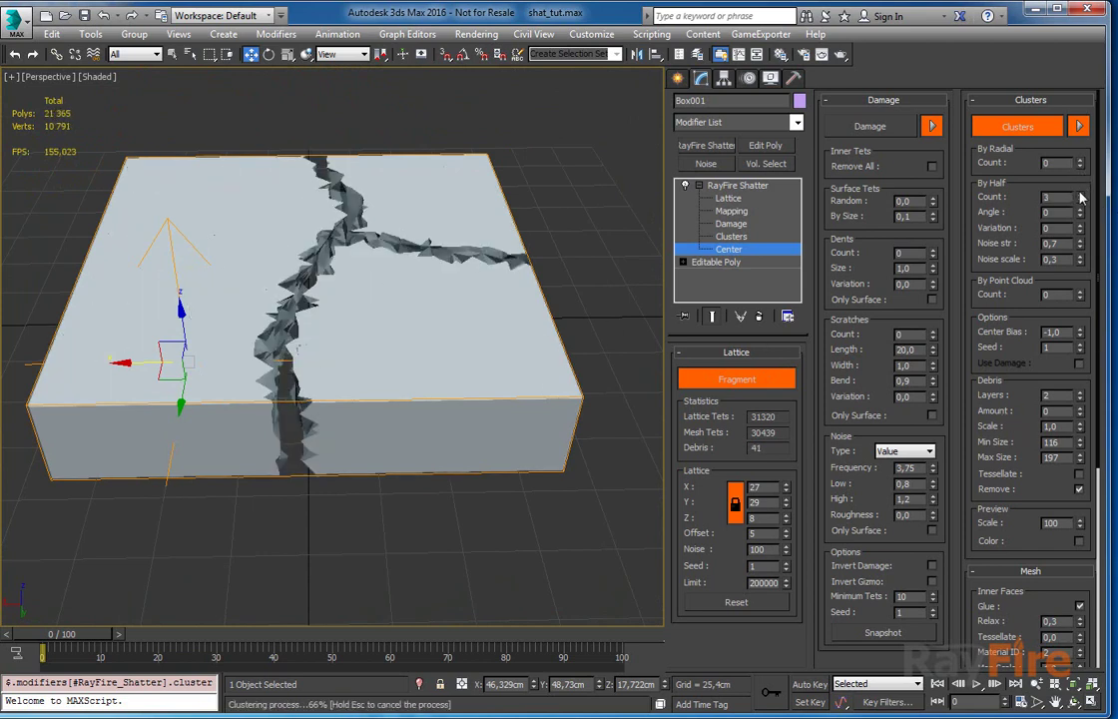
pyautogui.click(1080, 196)
pyautogui.click(1080, 196)
pyautogui.click(1080, 196)
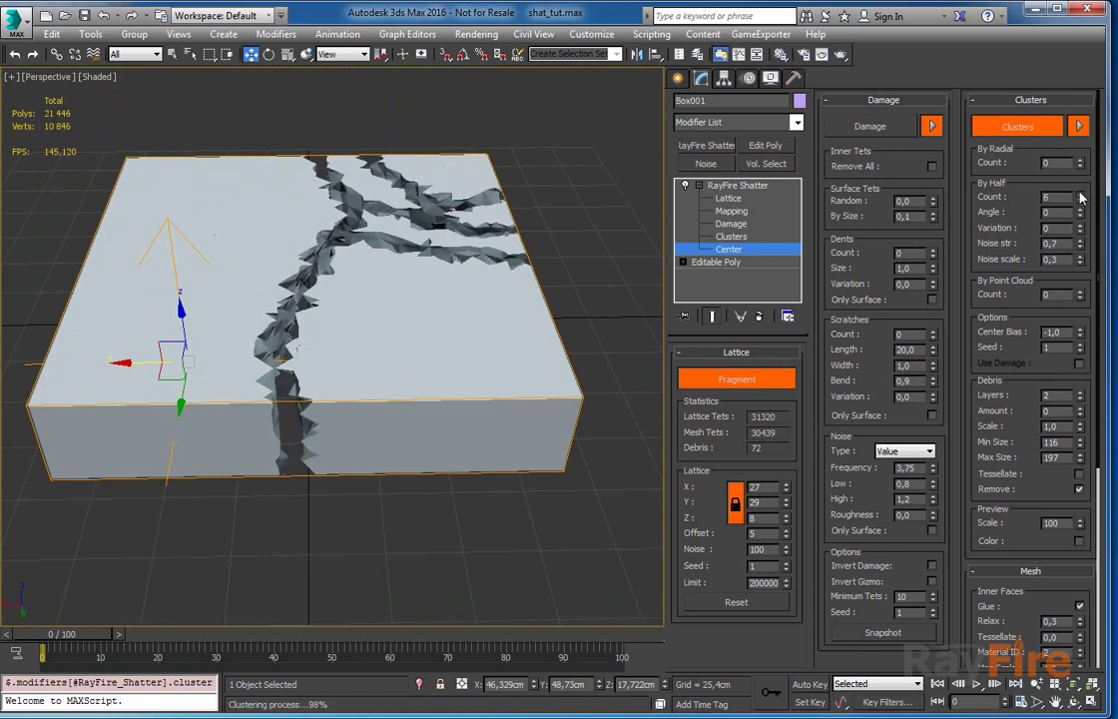
pyautogui.click(1080, 196)
pyautogui.keyDown('alt'); pyautogui.moveTo(451, 178); pyautogui.dragTo(363, 231, button='middle'); pyautogui.keyUp('alt')
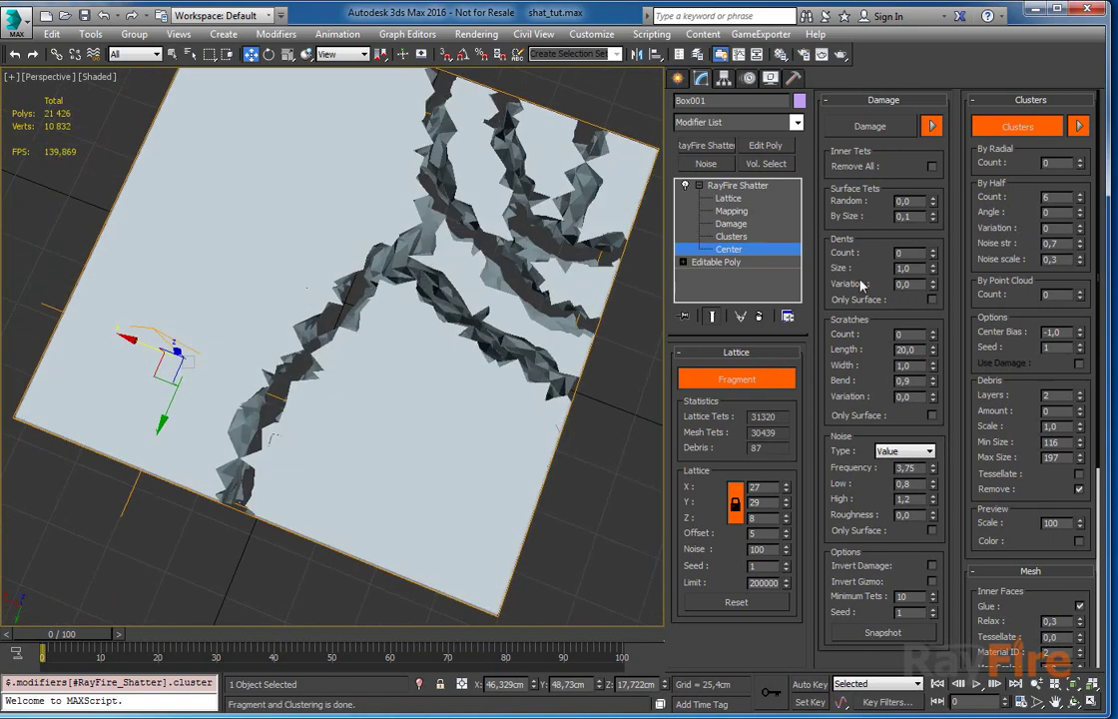
pyautogui.rightClick(1081, 334)
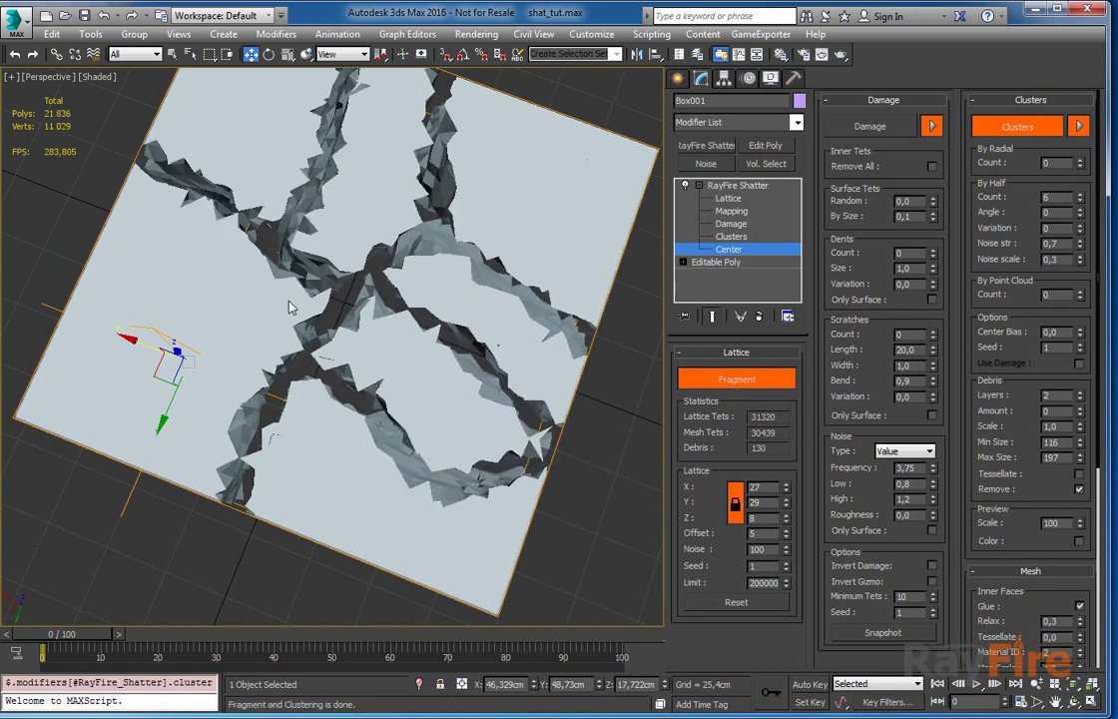
pyautogui.keyDown('alt'); pyautogui.moveTo(288, 300); pyautogui.dragTo(309, 267, button='middle'); pyautogui.keyUp('alt')
# Disable Remove for the debris and set the Preview Scale to 93.
pyautogui.click(1082, 490)
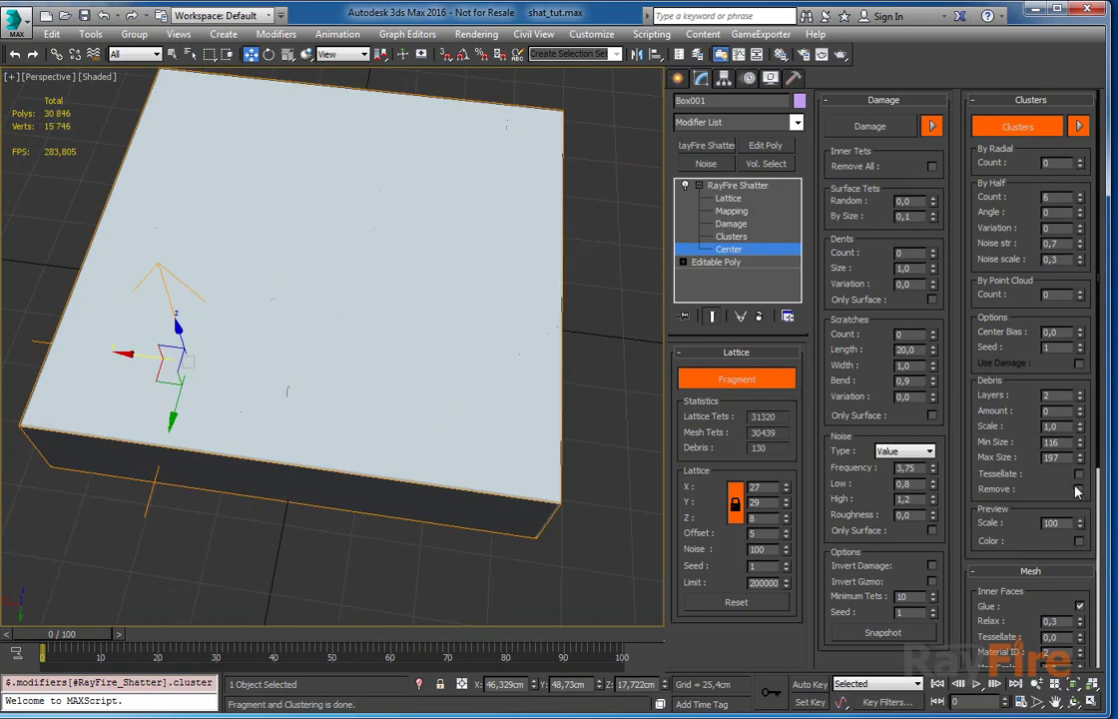
pyautogui.moveTo(1081, 532); pyautogui.dragTo(1079, 535)
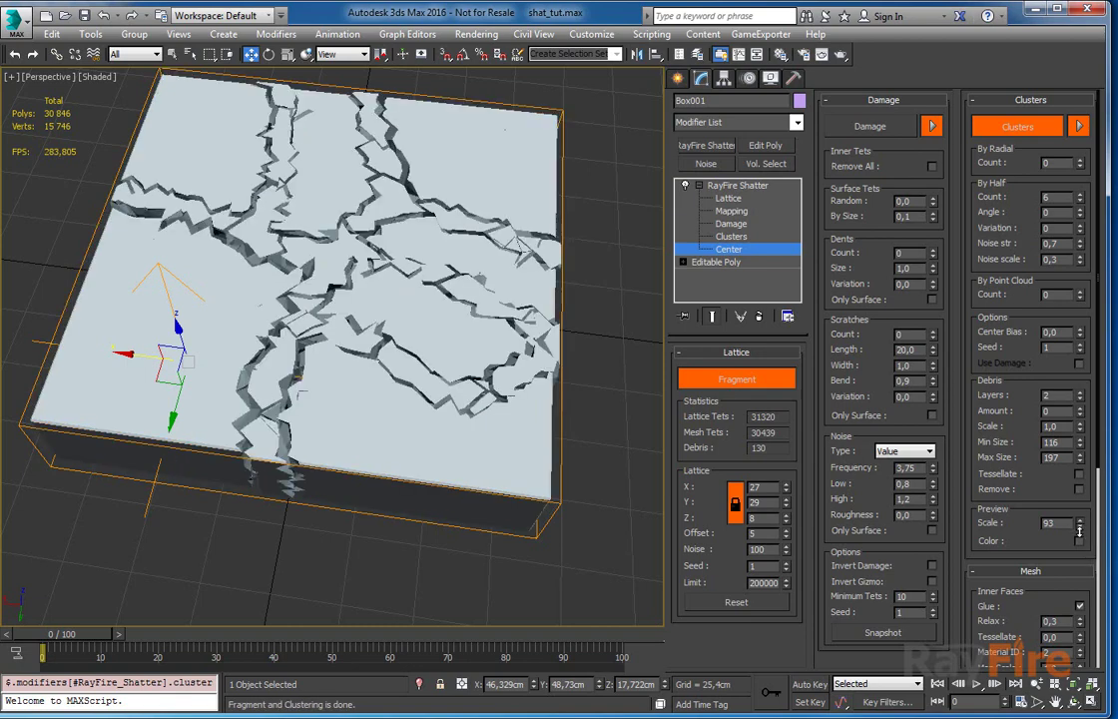
# Set the debris Min Size to 1 and Max Size to 25, and view the cracks from a low angle.
pyautogui.doubleClick(1066, 443)
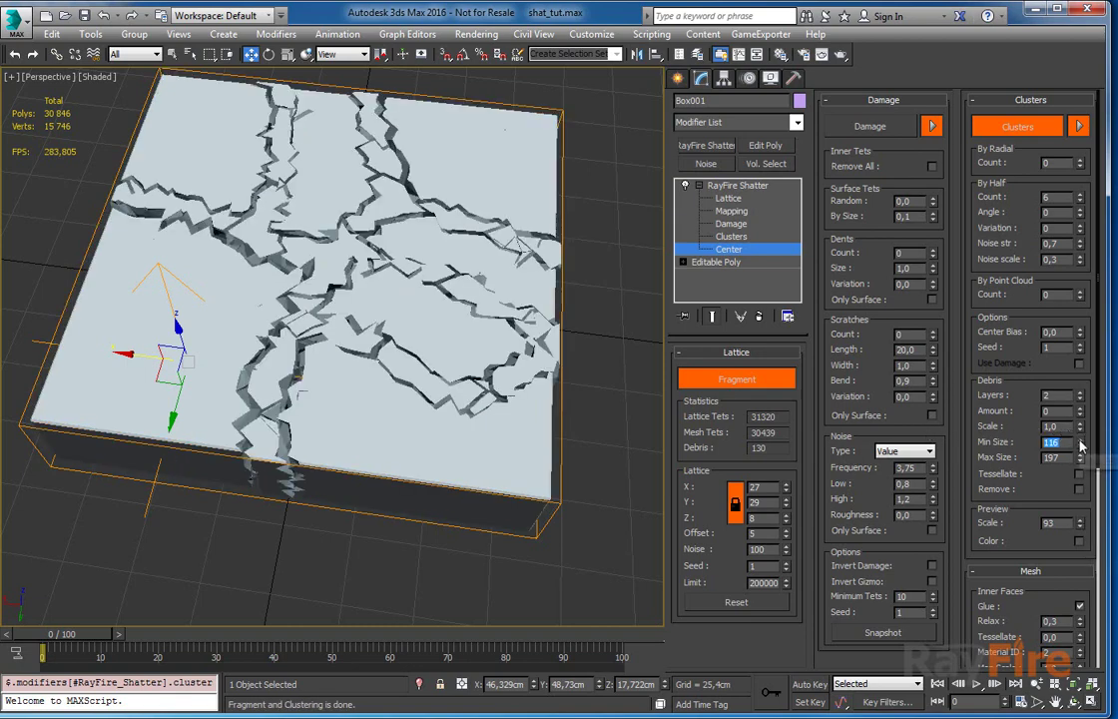
pyautogui.write('1')
pyautogui.press('Tab')
pyautogui.write('25')
pyautogui.press('Return')
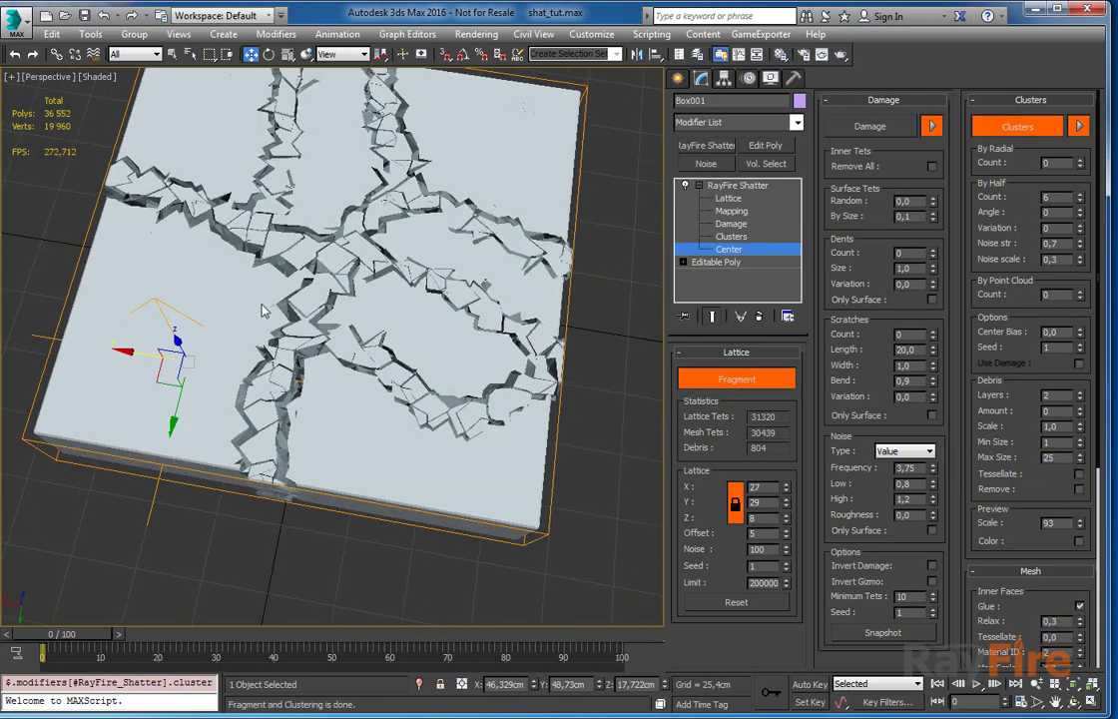
pyautogui.keyDown('alt'); pyautogui.moveTo(261, 307); pyautogui.dragTo(244, 191, button='middle'); pyautogui.keyUp('alt')
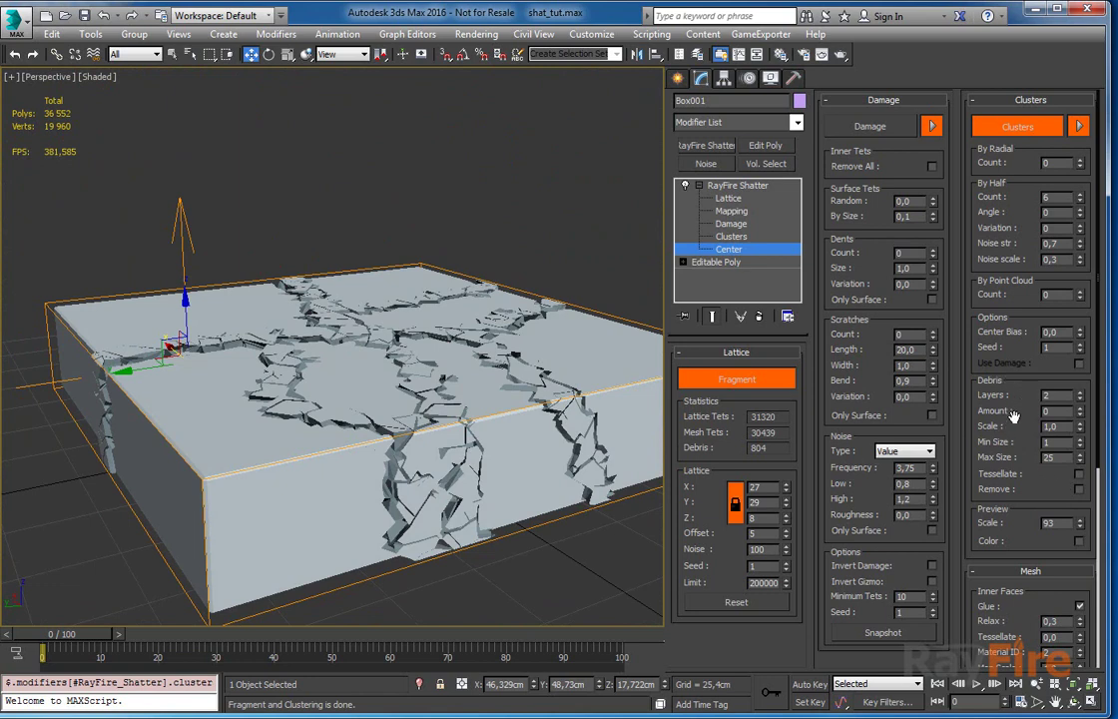
# Set the Preview Scale to 73 and enable the preview Color to distinguish the clusters and debris.
pyautogui.scroll(-3, 981, 442)
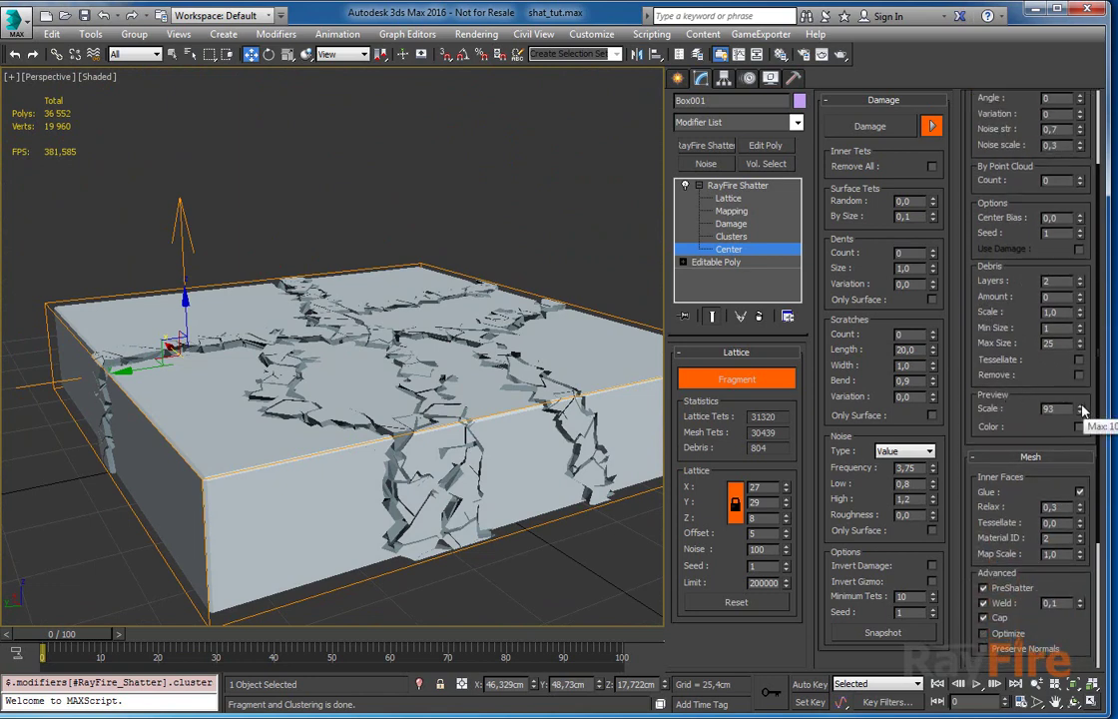
pyautogui.moveTo(1082, 410)
pyautogui.mouseDown()
pyautogui.moveTo(1072, 454)
pyautogui.moveTo(1075, 420)
pyautogui.mouseUp()
pyautogui.keyDown('alt'); pyautogui.moveTo(566, 346); pyautogui.dragTo(277, 403, button='middle'); pyautogui.keyUp('alt')
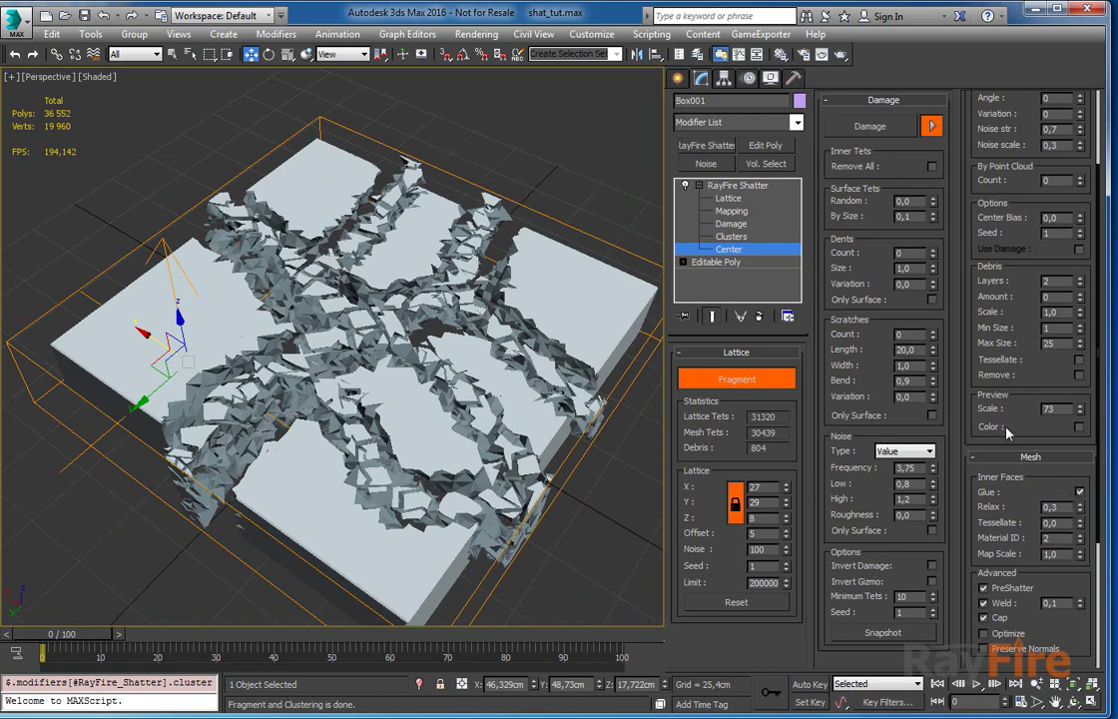
pyautogui.click(1078, 426)
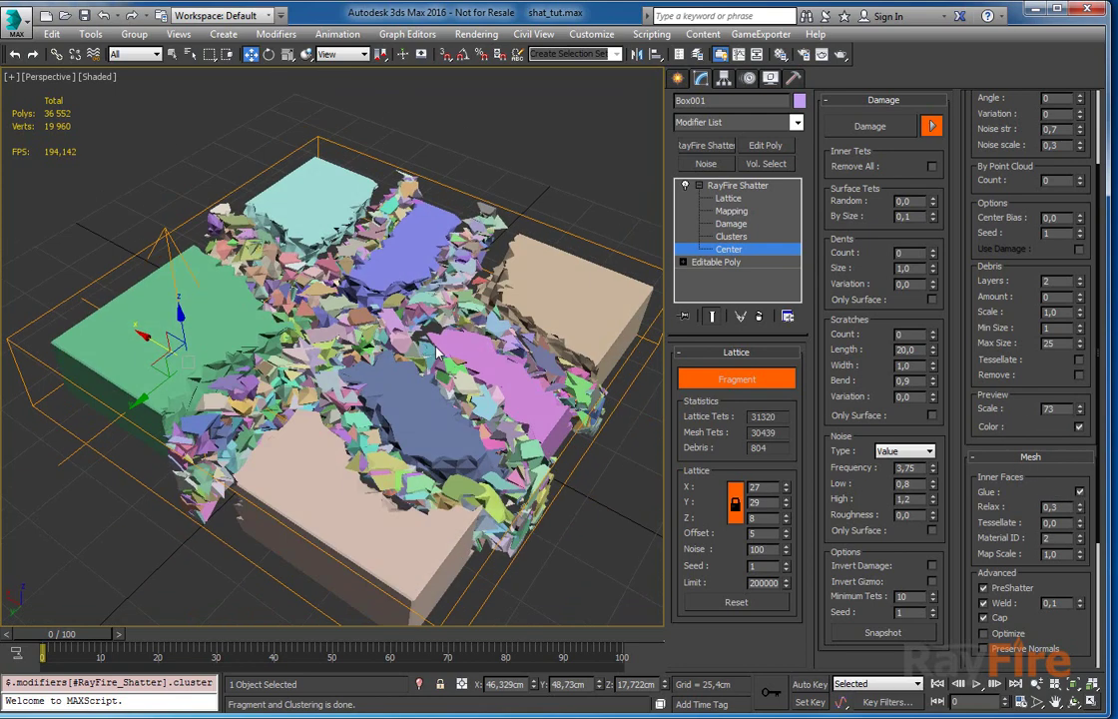
pyautogui.keyDown('alt'); pyautogui.moveTo(440, 345); pyautogui.dragTo(290, 348, button='middle'); pyautogui.keyUp('alt')
# Set the Preview Scale to 100 and toggle the preview Color off and on to compare the box.
pyautogui.moveTo(1080, 409); pyautogui.dragTo(1085, 351)
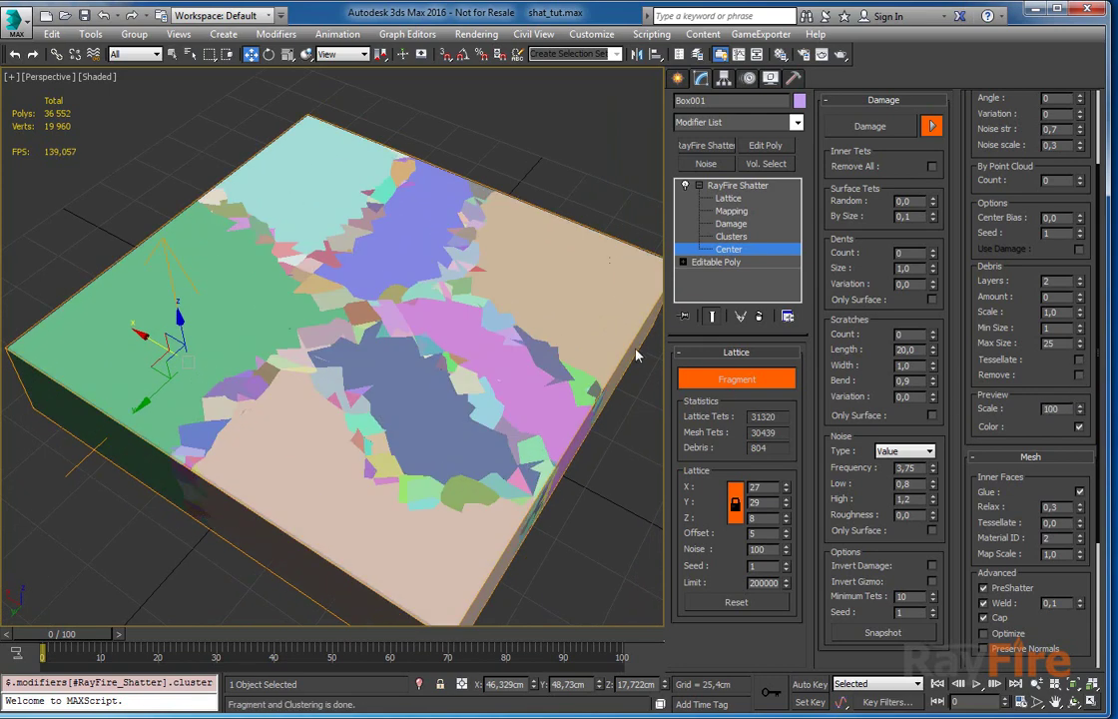
pyautogui.click(1079, 427)
pyautogui.click(1079, 428)
pyautogui.click(1079, 427)
pyautogui.click(1079, 428)
# Switch to point cloud clustering with a Count of 13, resetting the debris Layers and the By Half Count to 0.
pyautogui.rightClick(1081, 285)
pyautogui.scroll(3, 1091, 231)
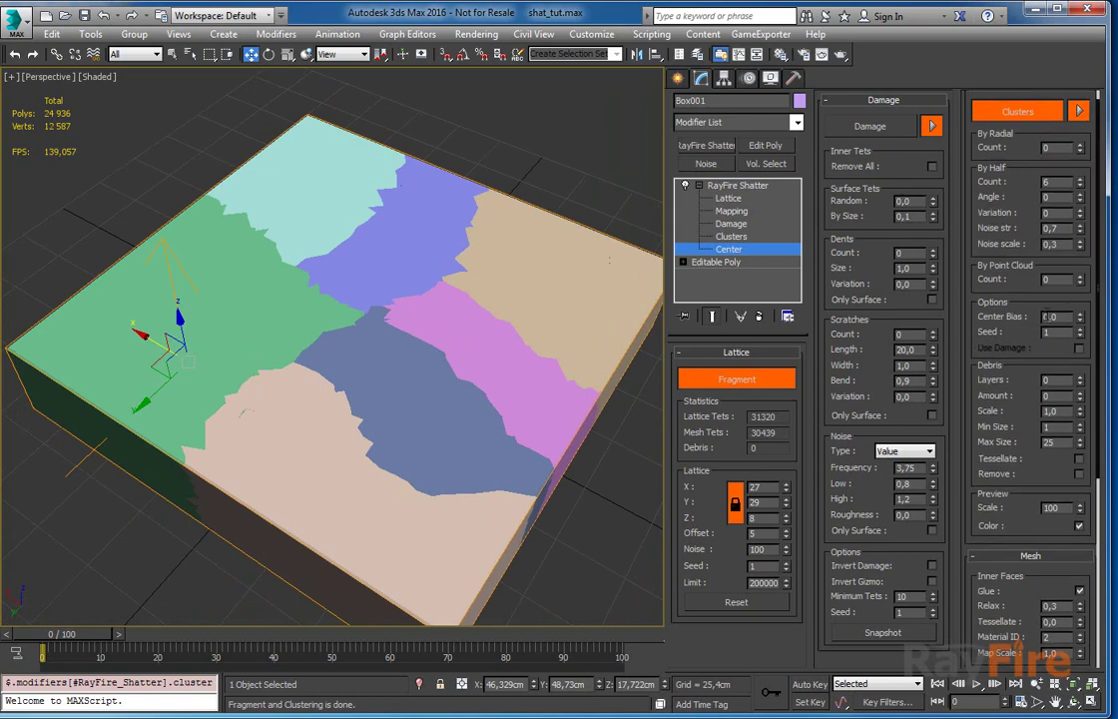
pyautogui.rightClick(1080, 185)
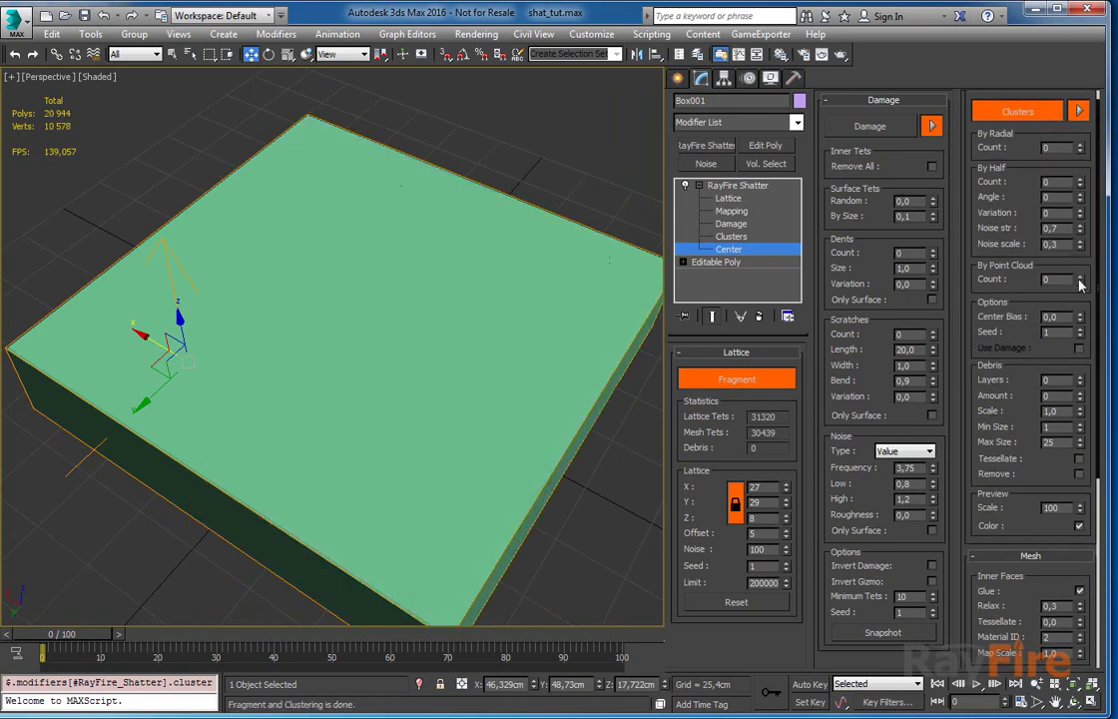
pyautogui.moveTo(1080, 285); pyautogui.dragTo(1081, 277)
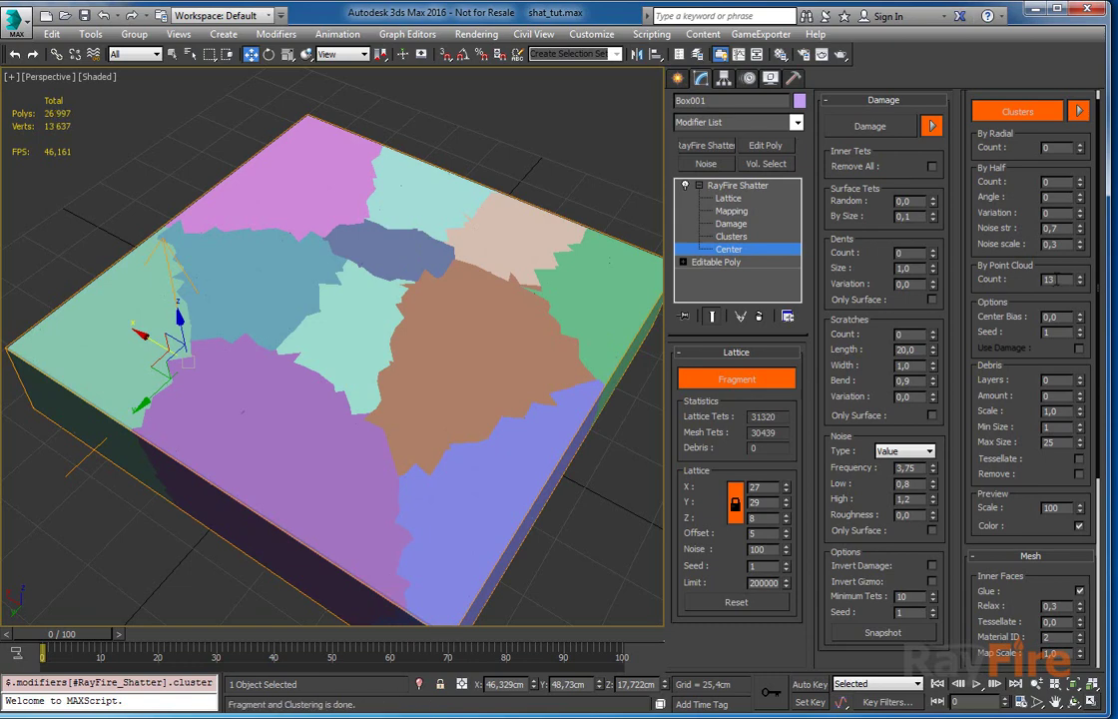
# Set the Preview Scale to 73 to separate the clusters and disable the preview Color.
pyautogui.scroll(-2, 1014, 309)
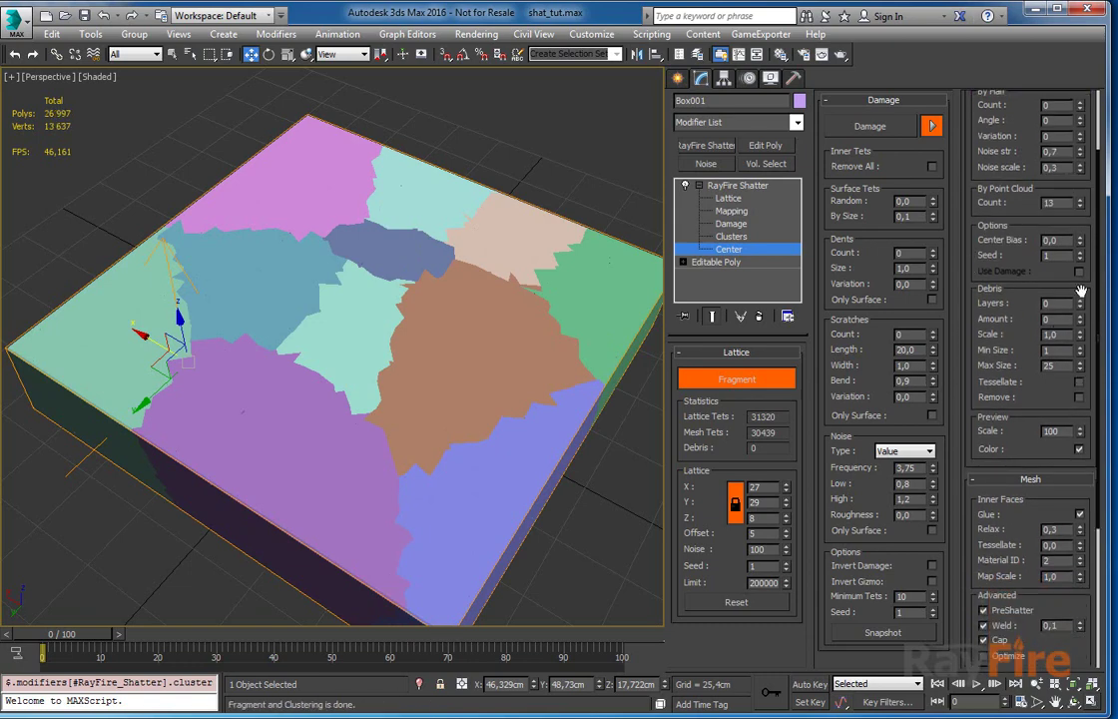
pyautogui.moveTo(1080, 431); pyautogui.dragTo(1080, 453)
pyautogui.scroll(-2, 981, 499)
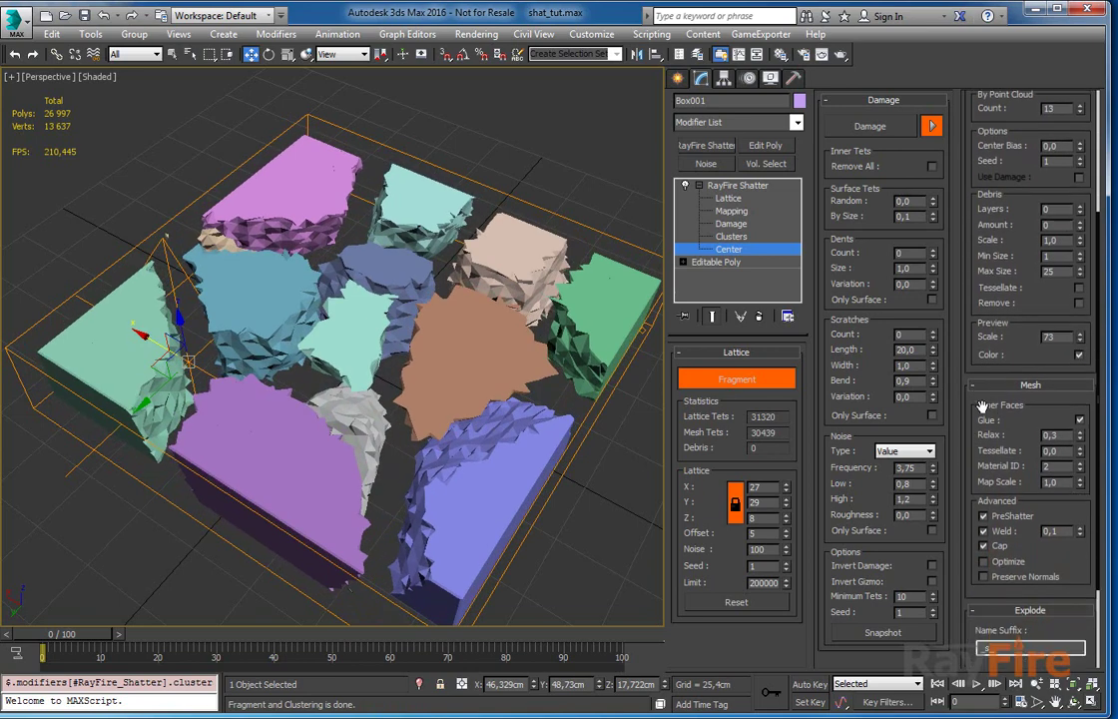
pyautogui.moveTo(449, 396); pyautogui.dragTo(477, 352, button='middle')
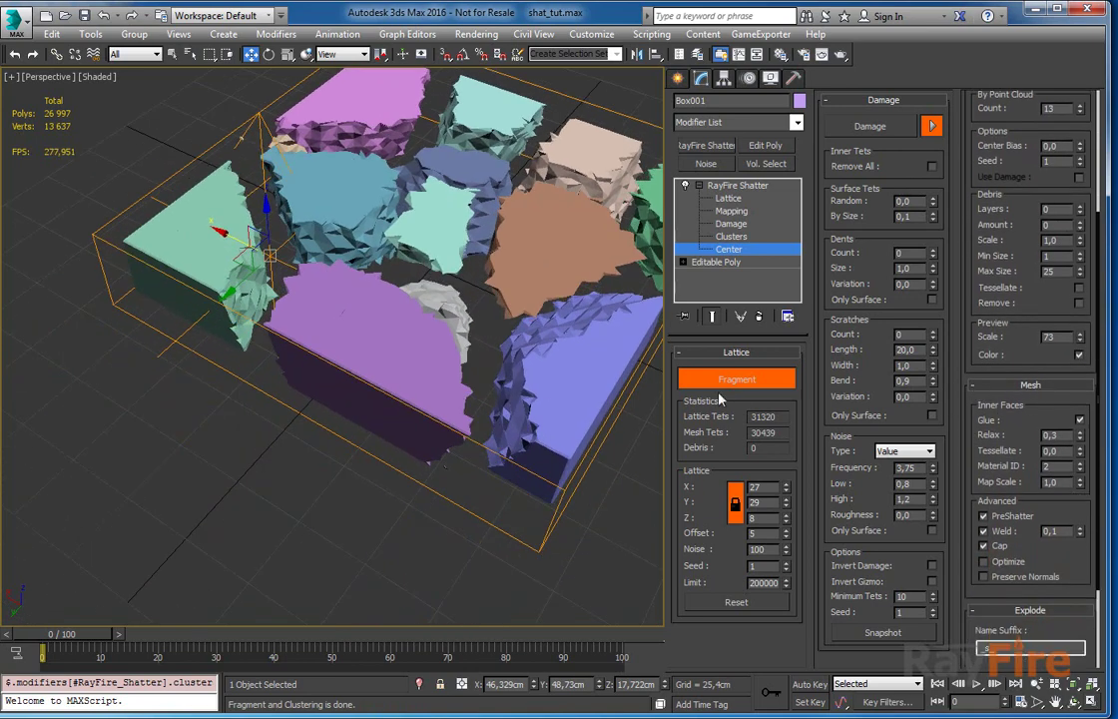
pyautogui.click(1079, 354)
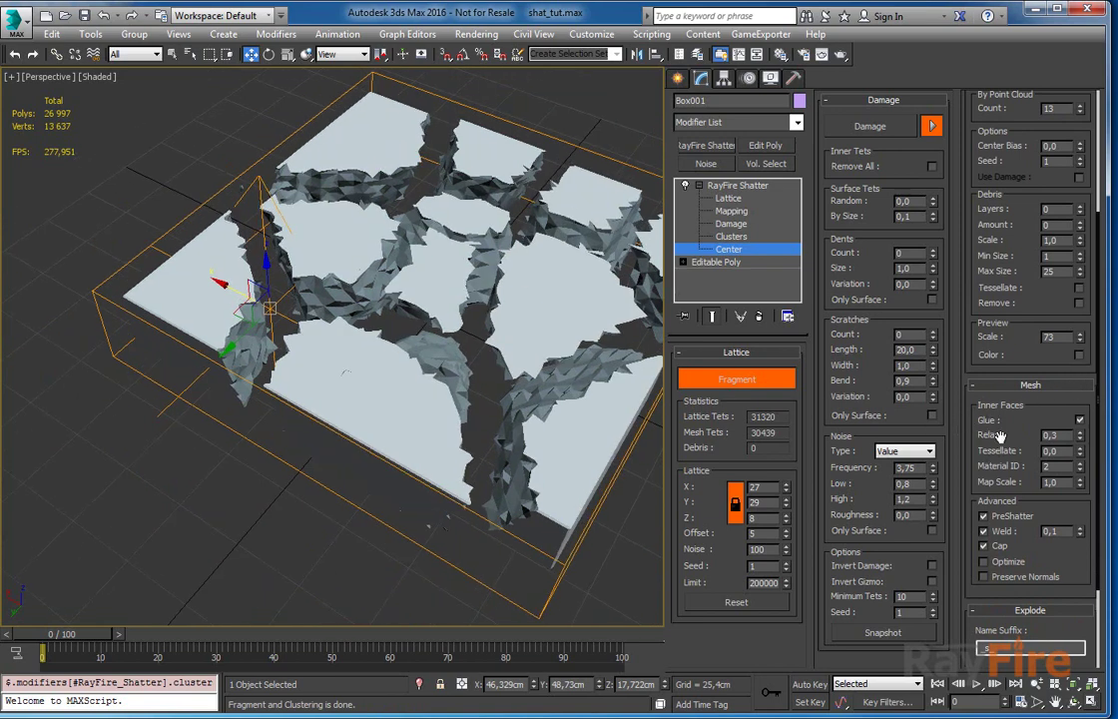
# Toggle Glue for the inner faces off and on in wireframe to compare the cluster meshes, and return to shaded display.
pyautogui.scroll(2, 540, 302)
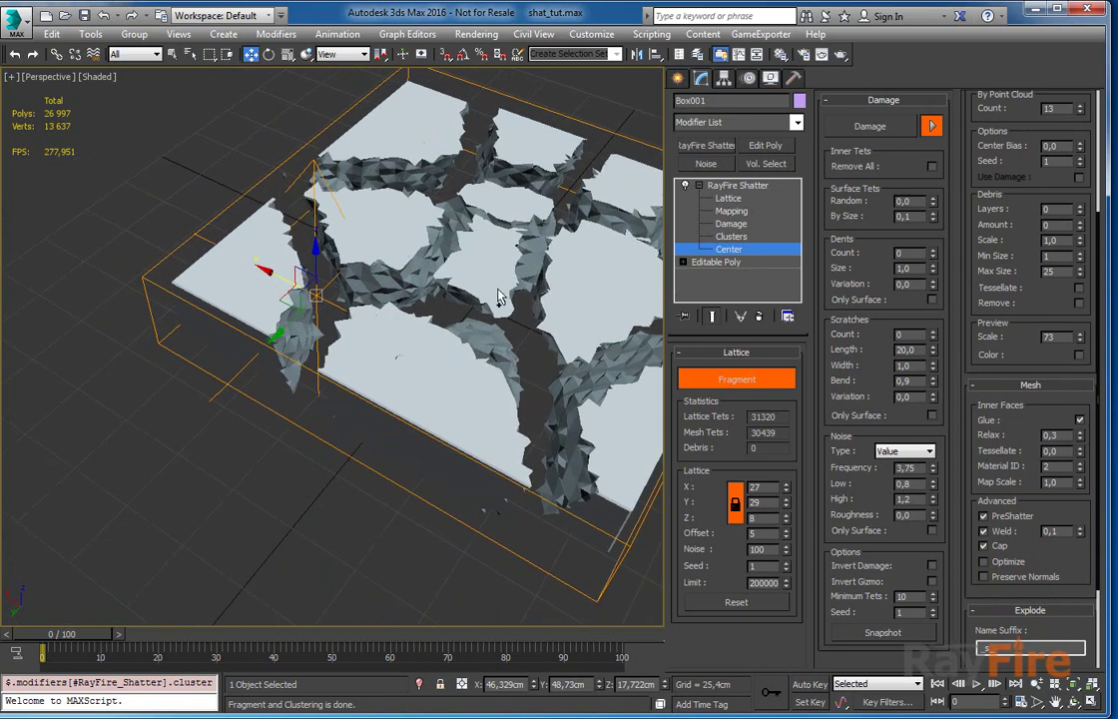
pyautogui.scroll(2, 499, 291)
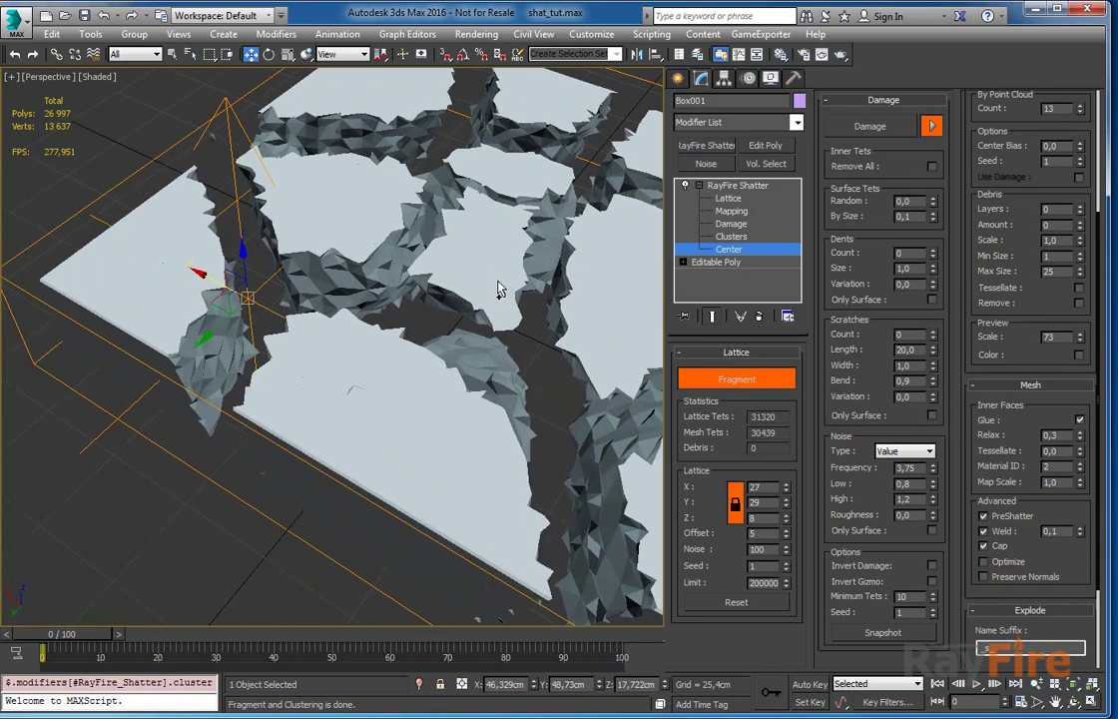
pyautogui.click(1079, 419)
pyautogui.click(1080, 420)
pyautogui.press('F3')
pyautogui.click(1079, 420)
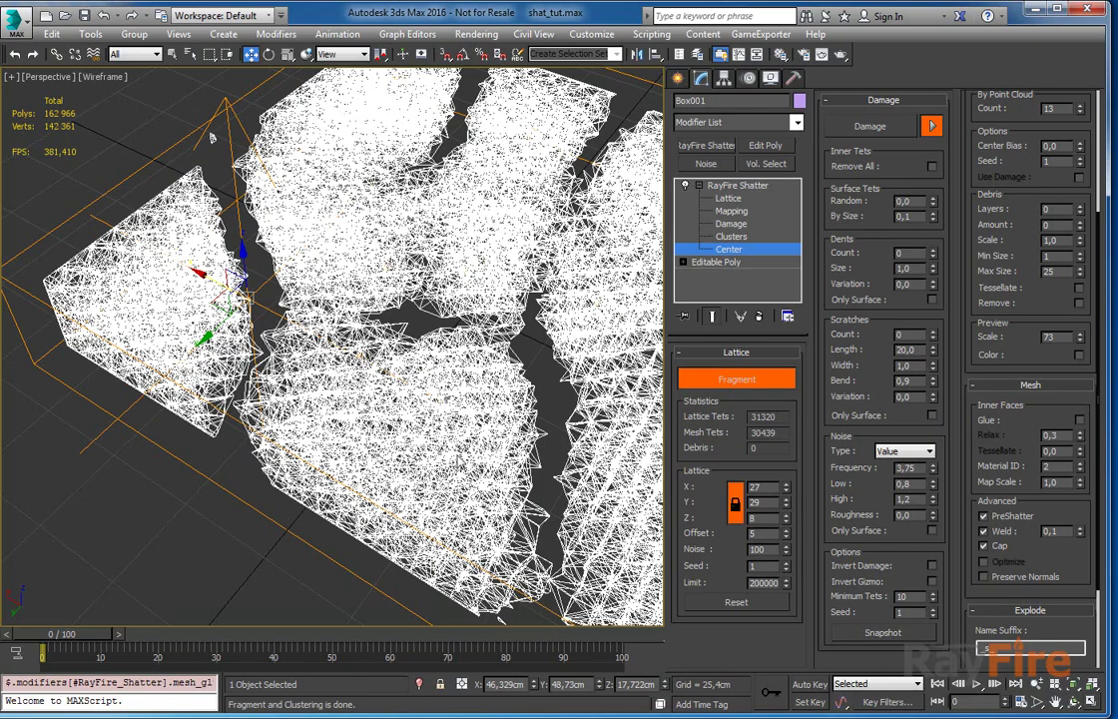
pyautogui.moveTo(409, 395)
pyautogui.mouseDown(button='middle')
pyautogui.moveTo(475, 406)
pyautogui.moveTo(396, 394)
pyautogui.mouseUp(button='middle')
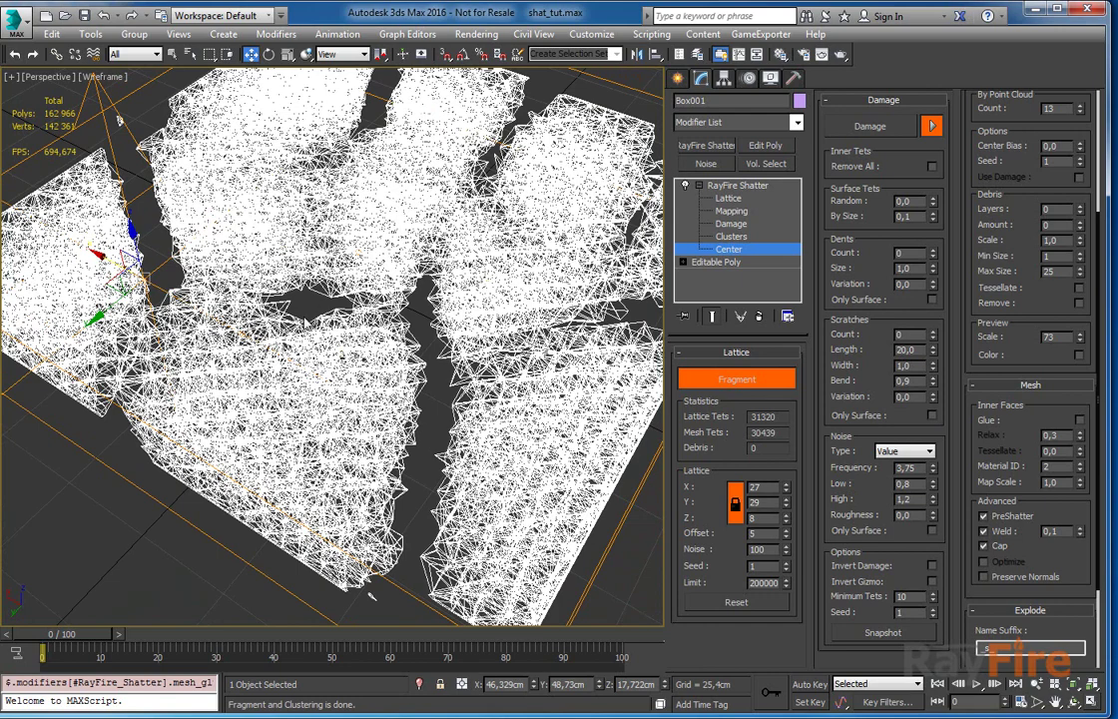
pyautogui.click(1081, 421)
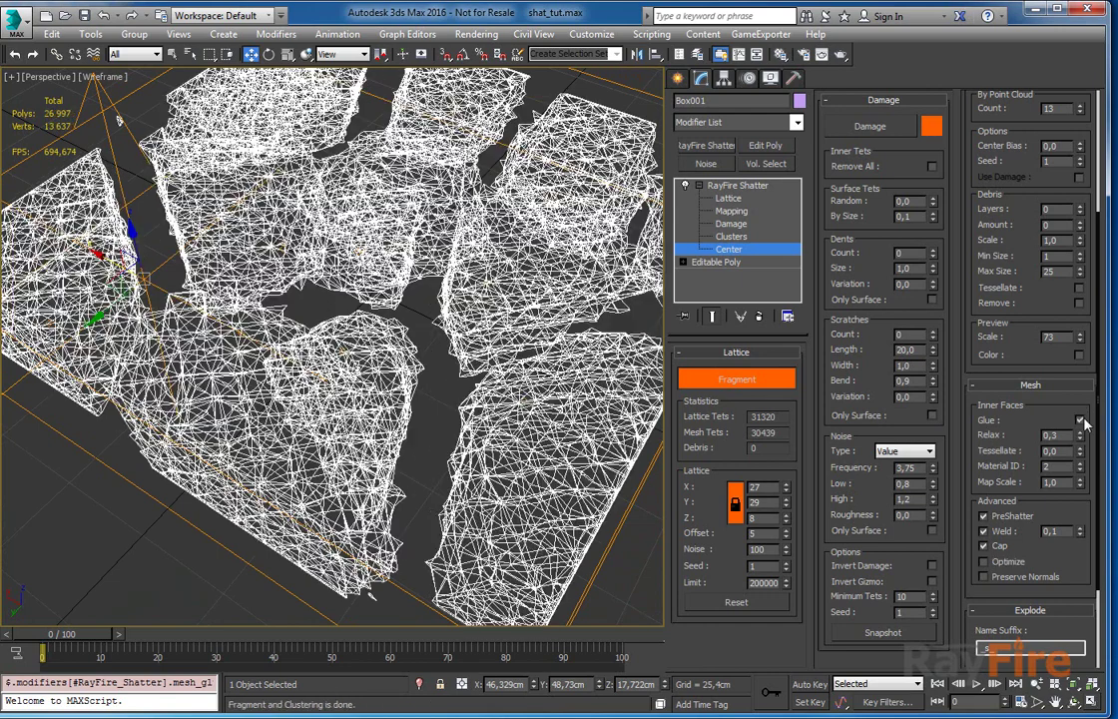
pyautogui.press('F3')
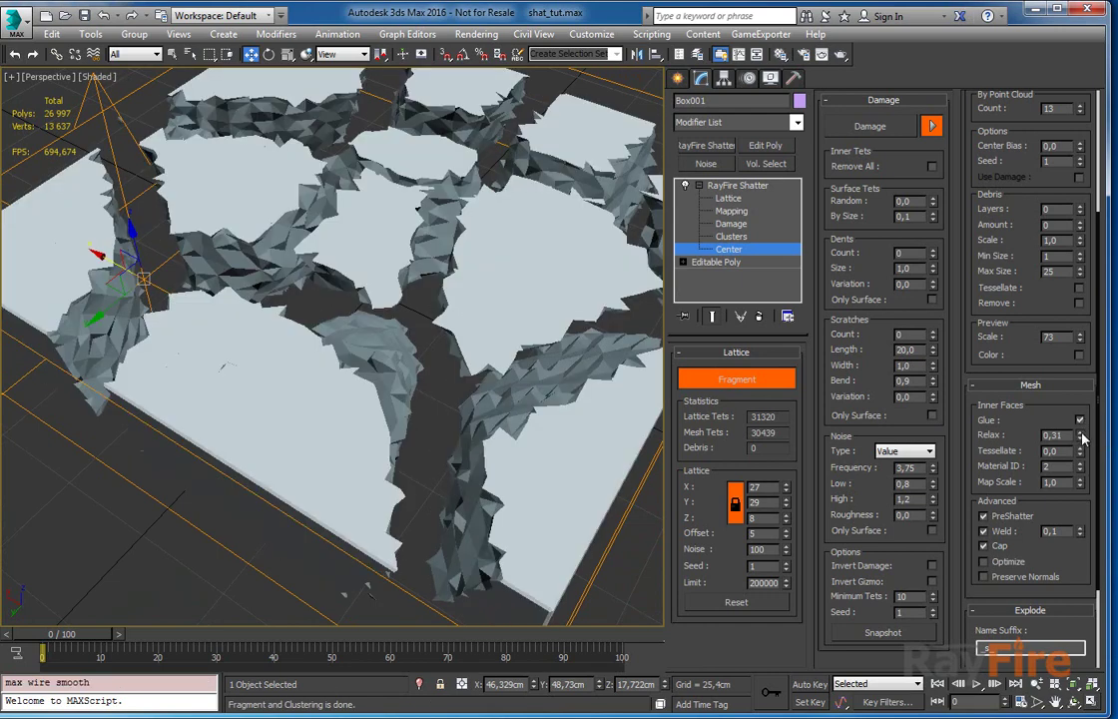
# Set the inner faces' Relax to 0,57 and Tessellate to 0,7, and leave the modifier's Center sub-object level.
pyautogui.moveTo(1079, 436)
pyautogui.mouseDown()
pyautogui.moveTo(1075, 413)
pyautogui.moveTo(1077, 450)
pyautogui.moveTo(1076, 425)
pyautogui.mouseUp()
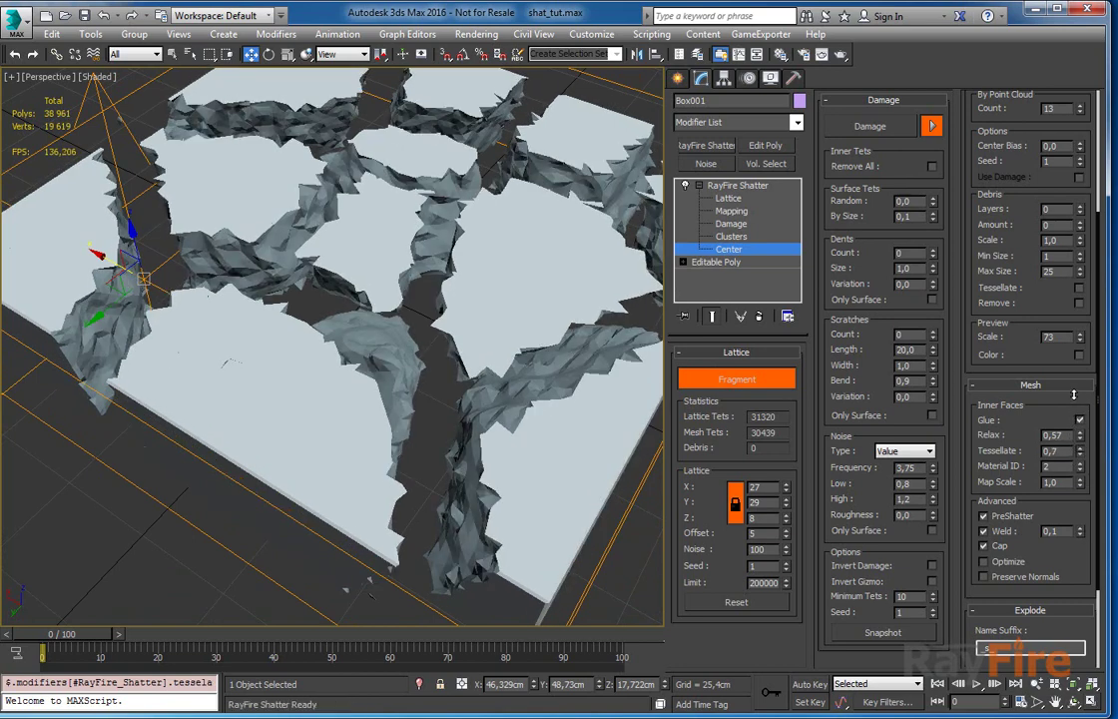
pyautogui.click(700, 186)
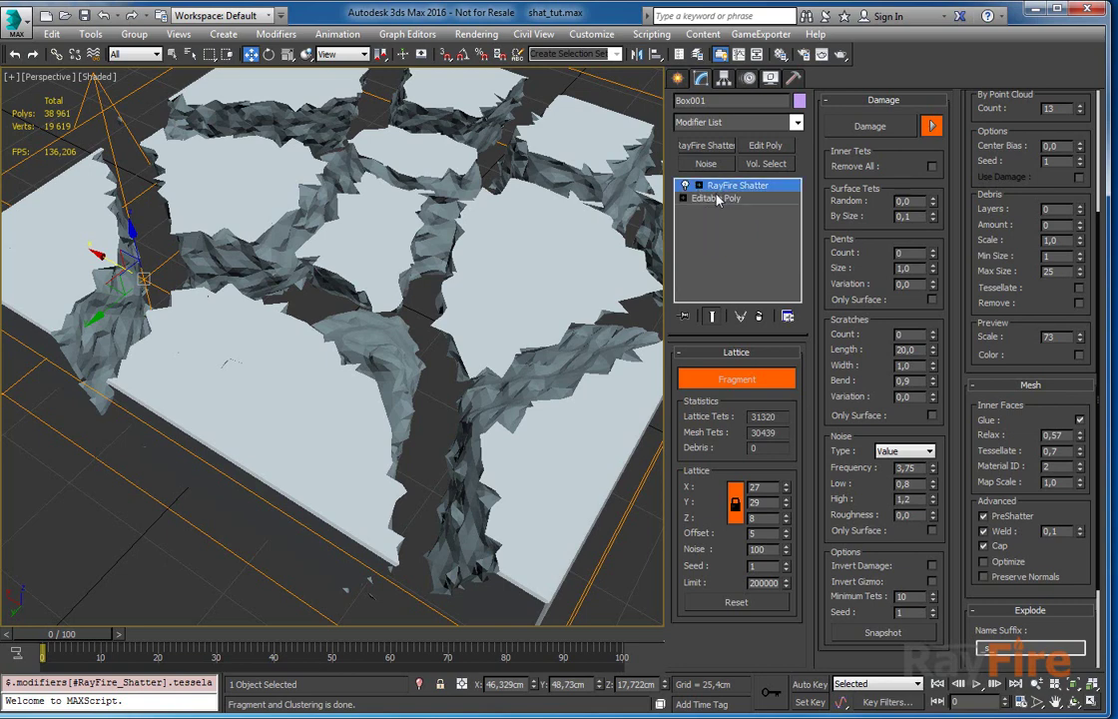
pyautogui.click(714, 221)
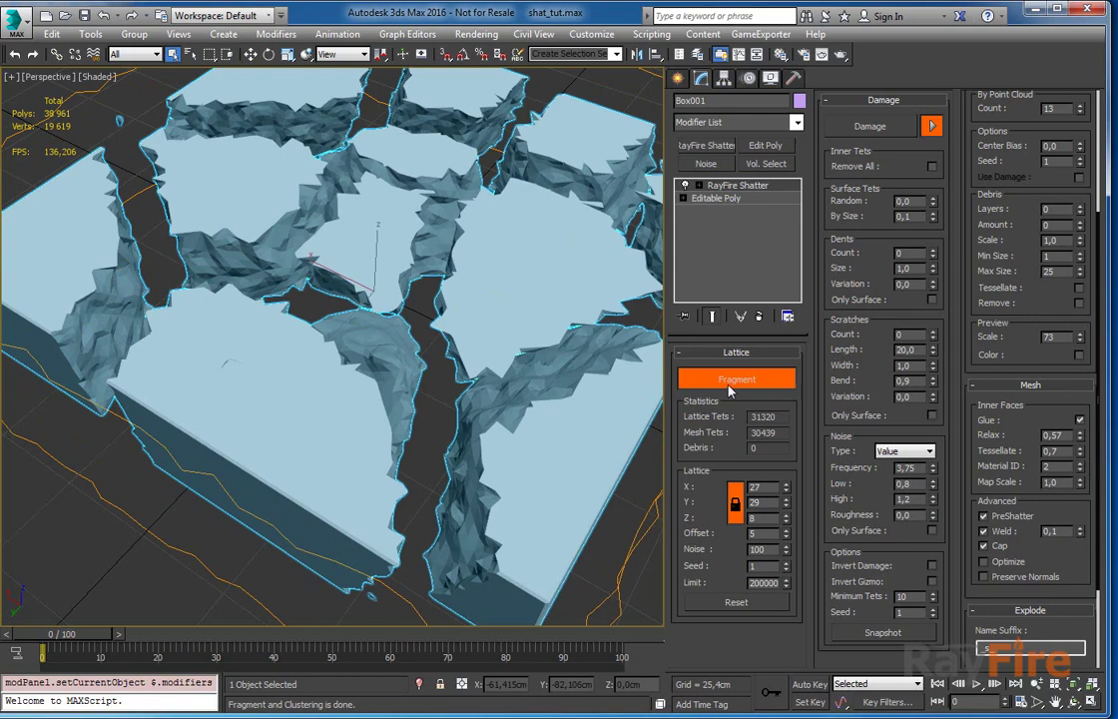
# Toggle wireframe and edged-face display on and off, and switch the inner faces' Material ID to 1 and back to 2 to compare.
pyautogui.press('F3')
pyautogui.press('F3')
pyautogui.press('F4')
pyautogui.press('F4')
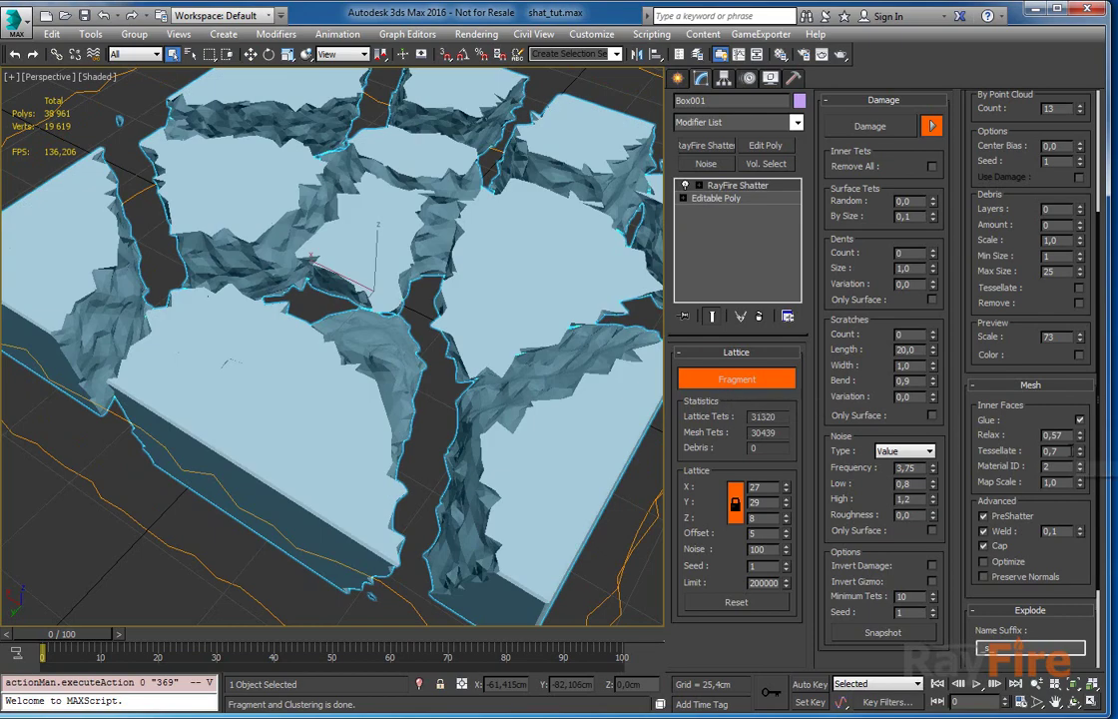
pyautogui.click(1080, 472)
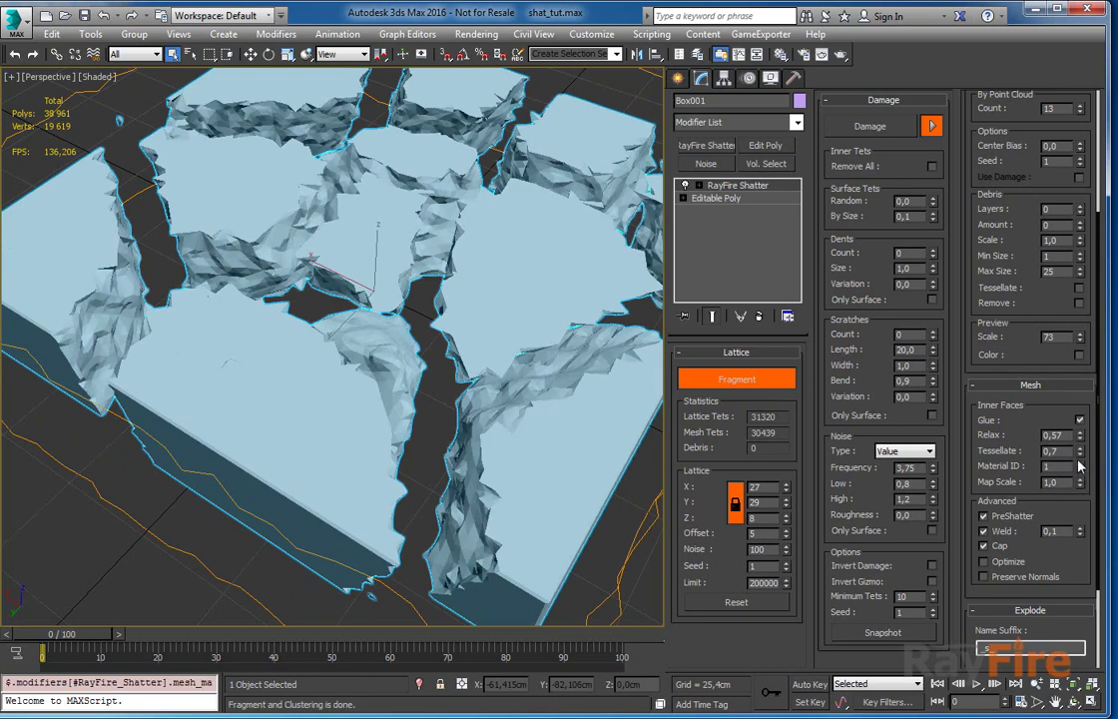
pyautogui.click(1080, 462)
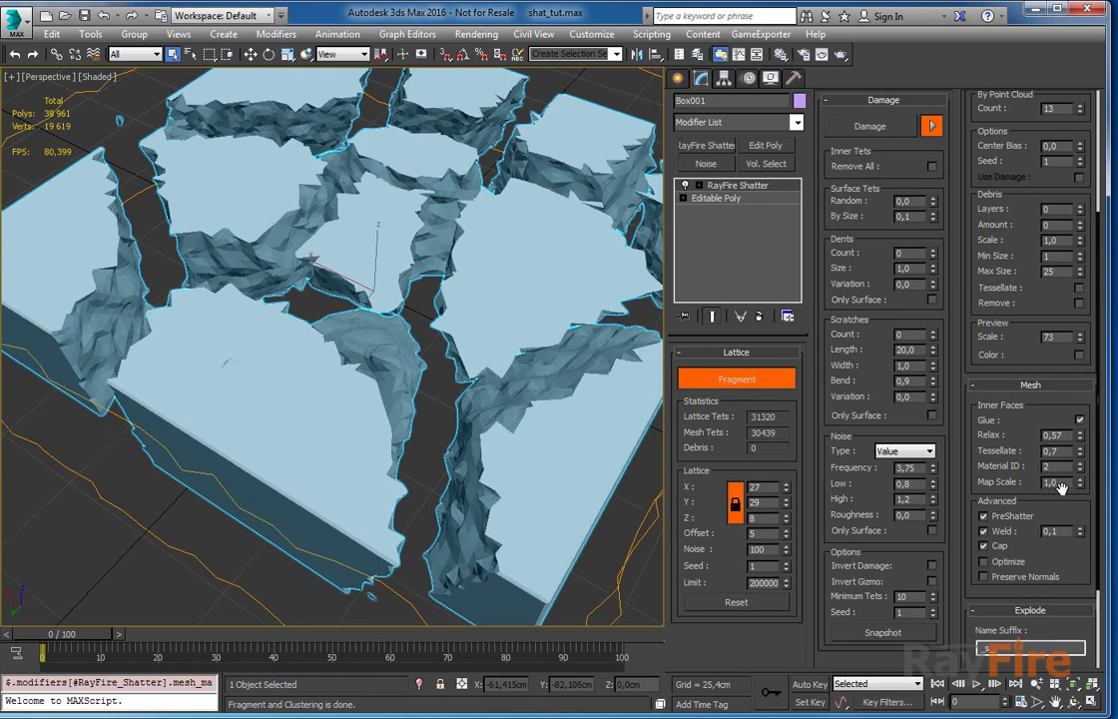
# Set the inner faces' Map Scale to 2,63 and show the map of the Text sub-material with ID 2 in the viewport.
pyautogui.moveTo(1066, 483); pyautogui.dragTo(1029, 483)
pyautogui.click(521, 355)
pyautogui.press('m')
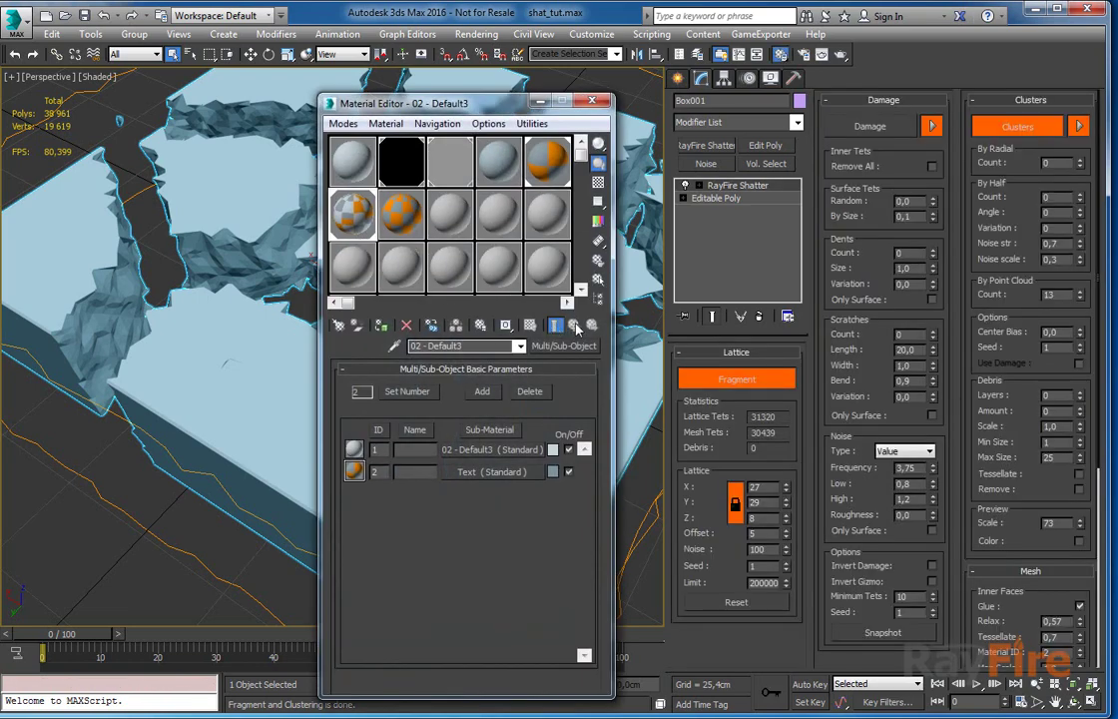
pyautogui.click(593, 104)
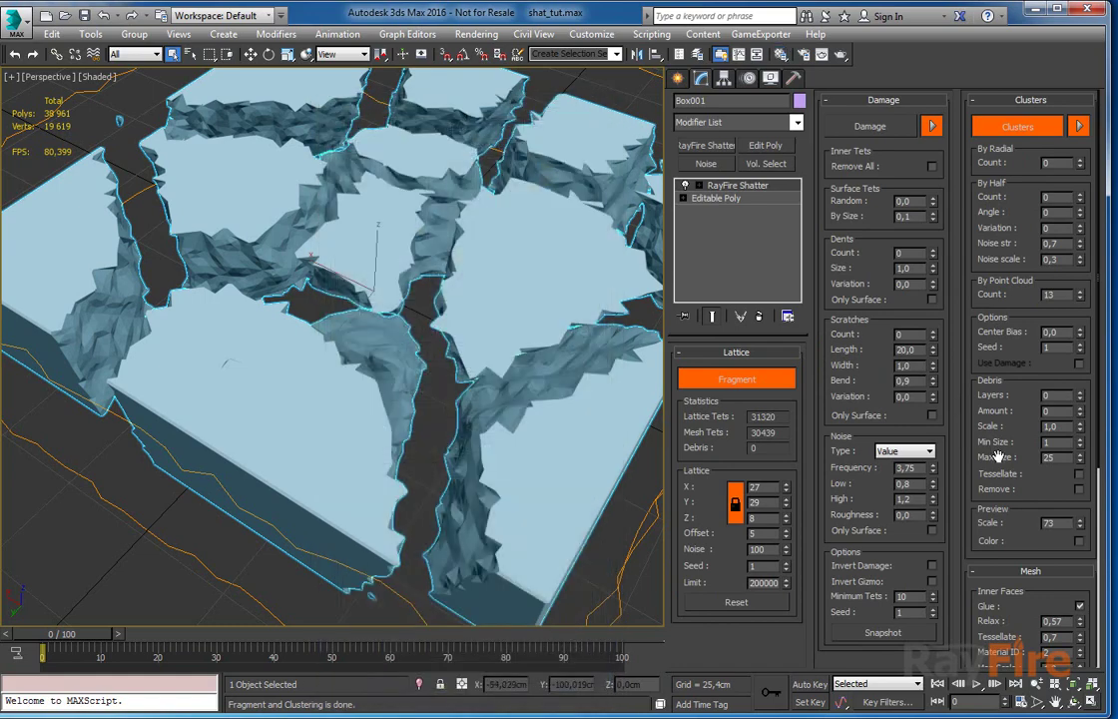
pyautogui.scroll(-1, 1061, 514)
pyautogui.press('m')
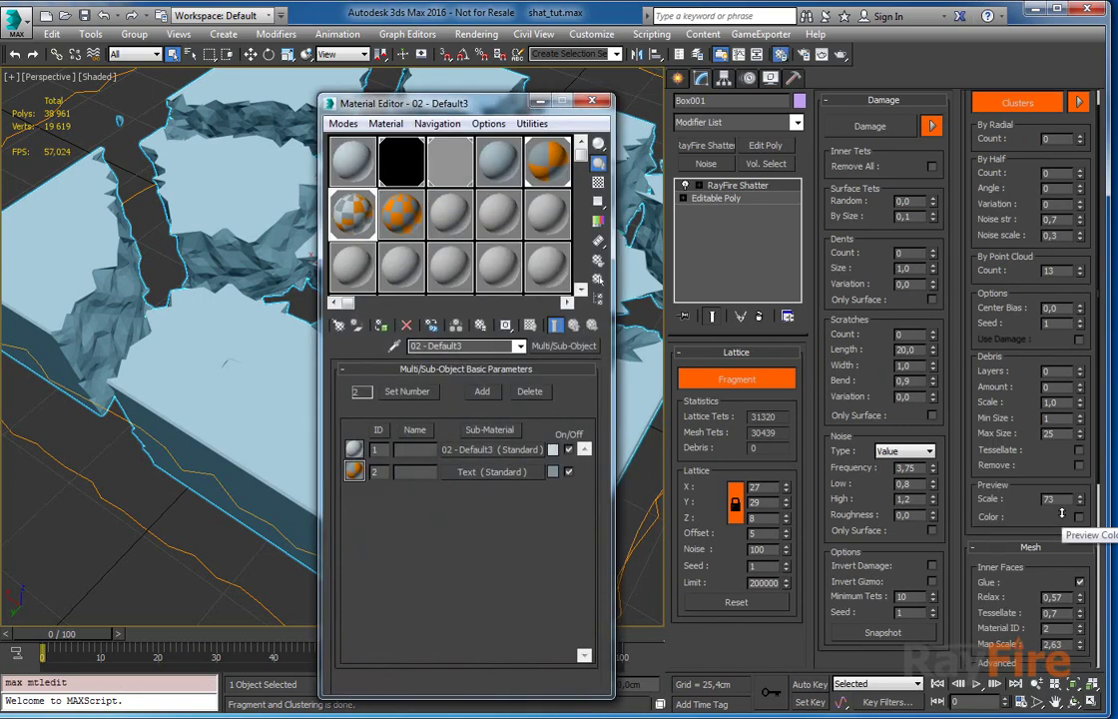
pyautogui.click(491, 471)
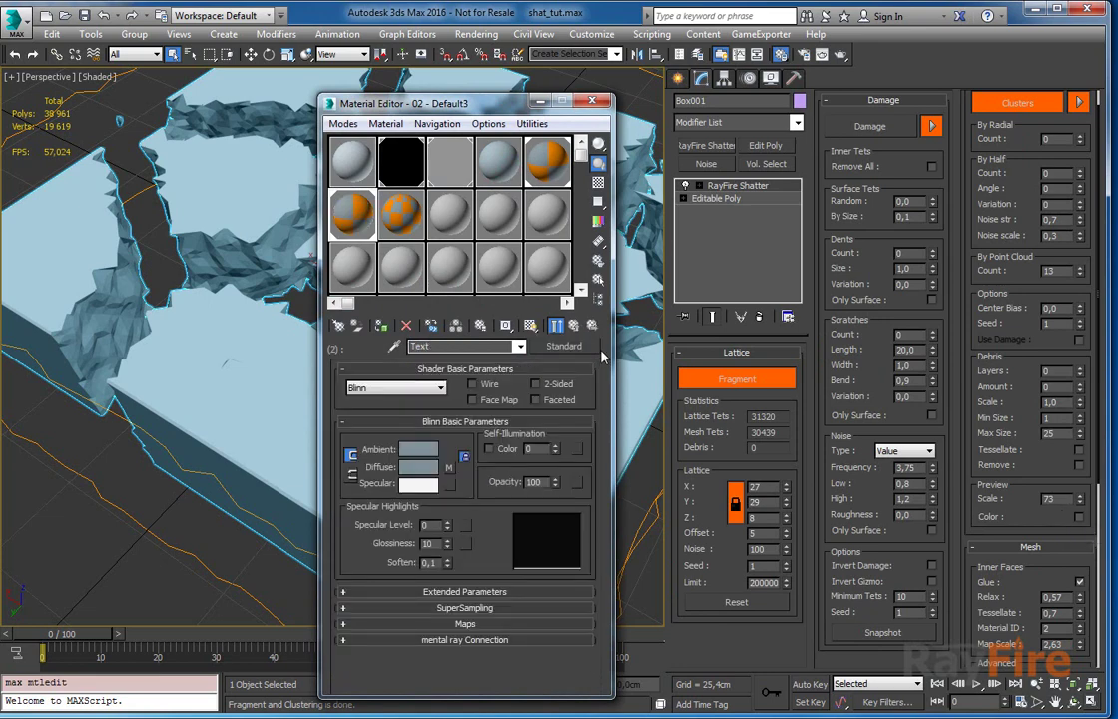
pyautogui.click(530, 325)
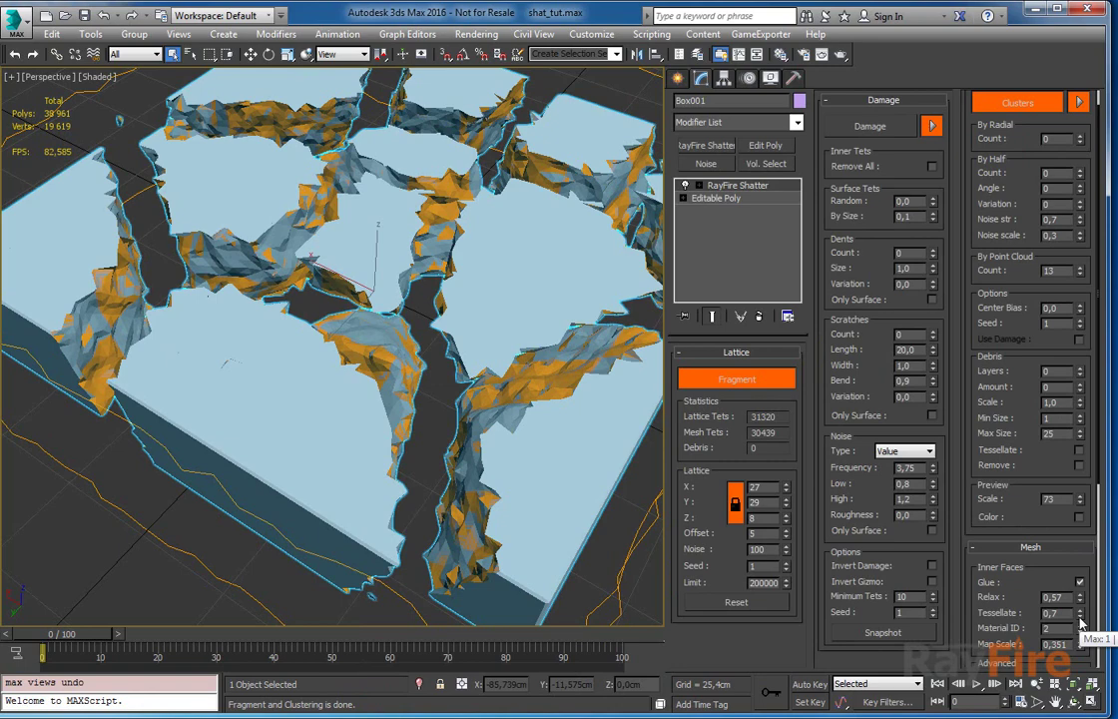
# Reset the inner faces' Tessellate to 0,0 and reduce their Map Scale to 0,041, checking the checker pattern up close.
pyautogui.rightClick(1079, 615)
pyautogui.moveTo(1084, 666)
pyautogui.mouseDown()
pyautogui.moveTo(1080, 637)
pyautogui.moveTo(1073, 679)
pyautogui.mouseUp()
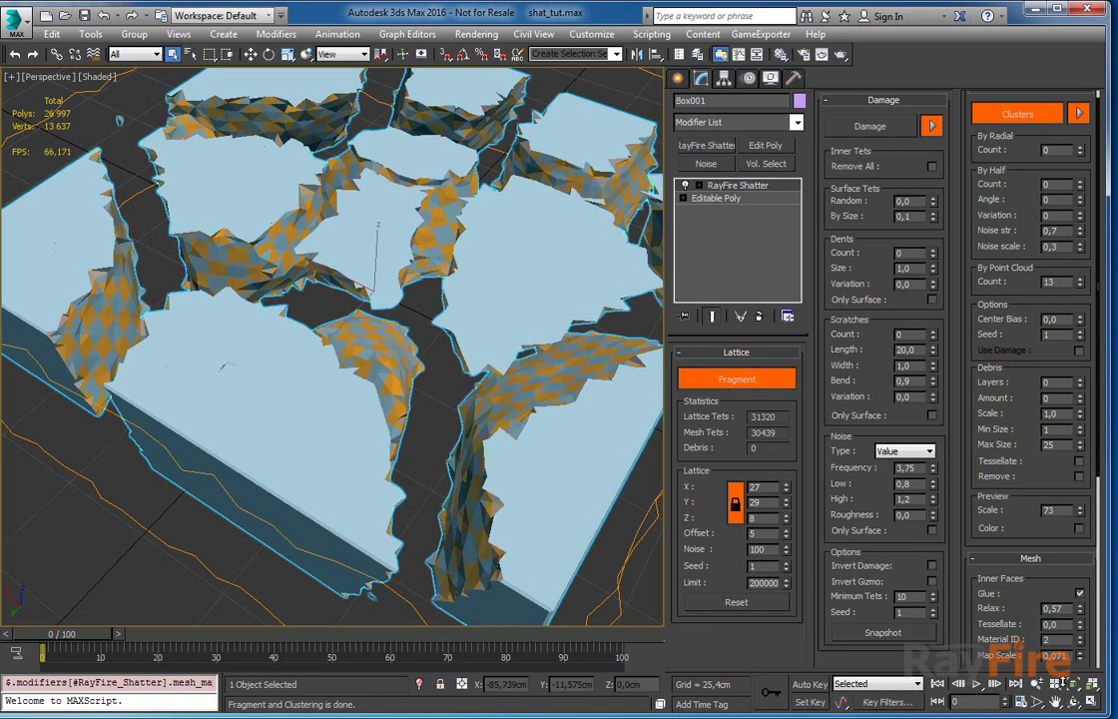
pyautogui.moveTo(1066, 656)
pyautogui.mouseDown()
pyautogui.moveTo(1063, 647)
pyautogui.moveTo(1061, 656)
pyautogui.mouseUp()
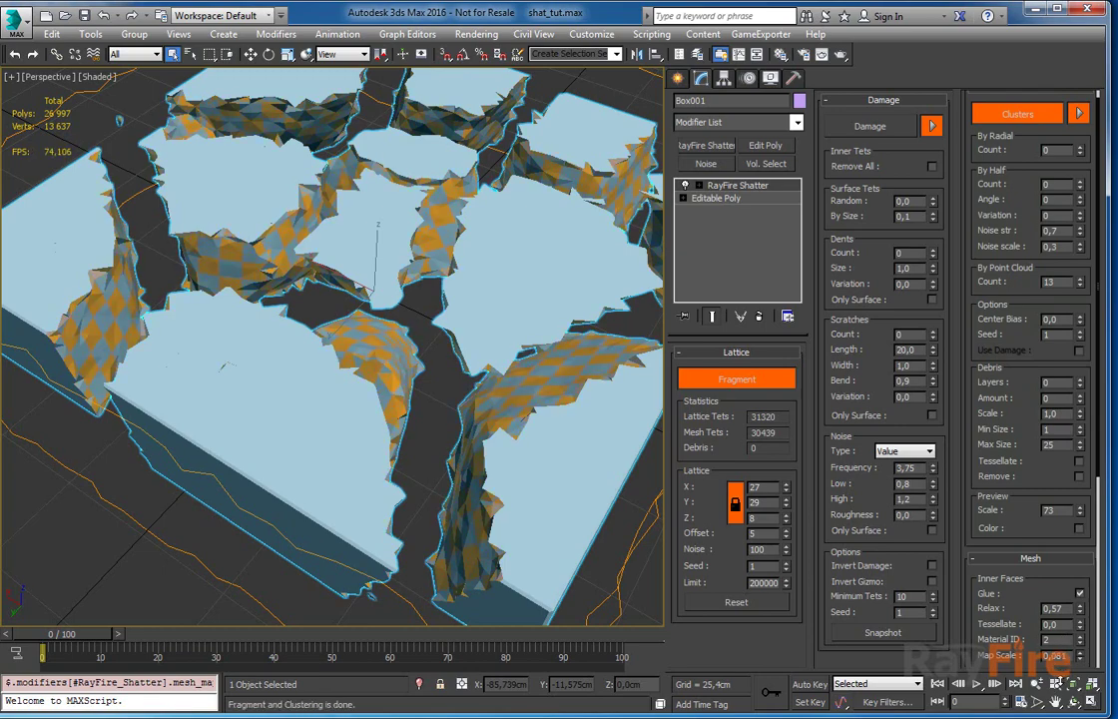
pyautogui.moveTo(311, 355); pyautogui.dragTo(489, 440, button='middle')
pyautogui.scroll(3, 453, 381)
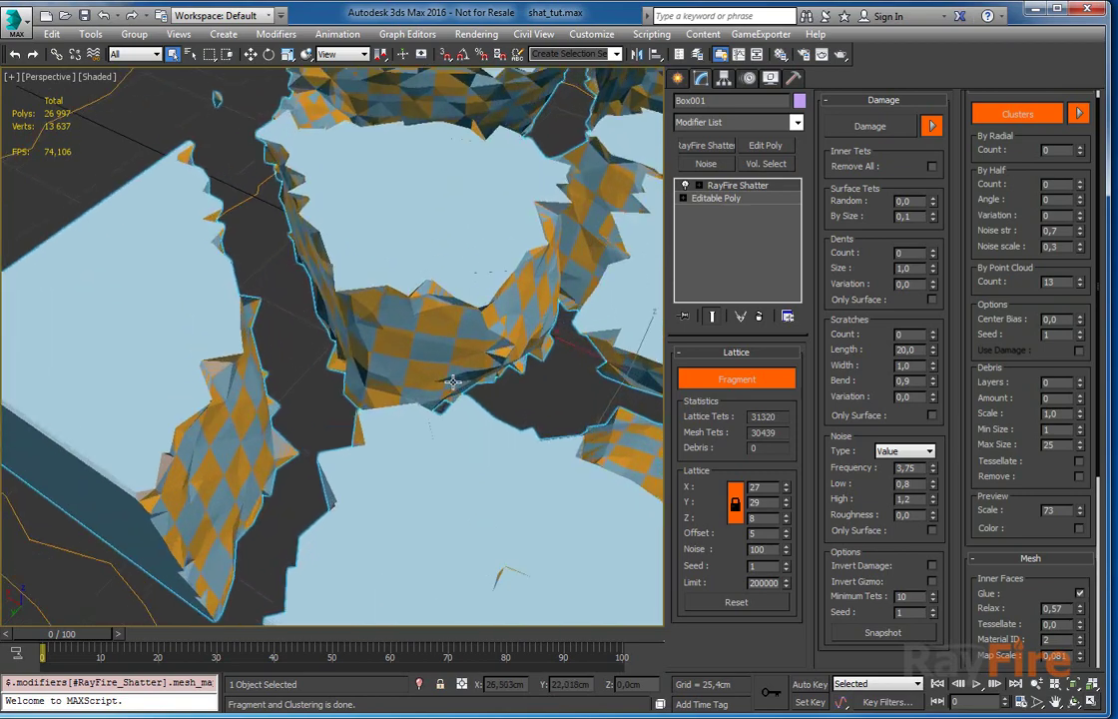
pyautogui.scroll(3, 452, 382)
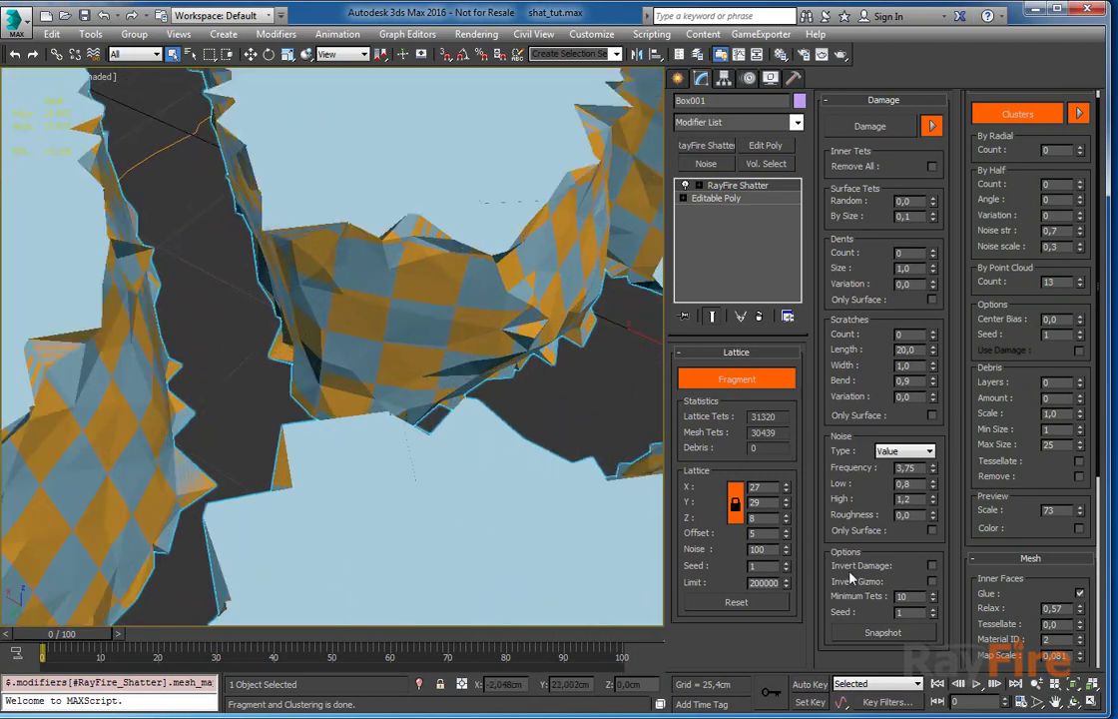
pyautogui.moveTo(1075, 656); pyautogui.dragTo(1083, 661)
pyautogui.click(1081, 652)
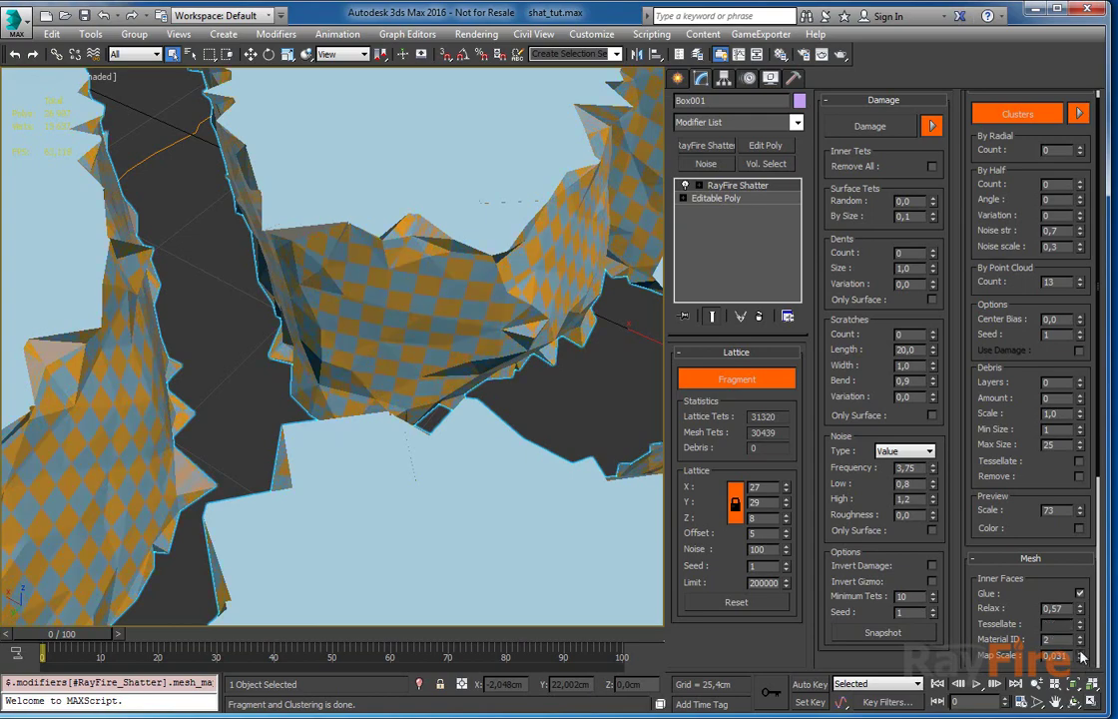
pyautogui.scroll(-10, 509, 304)
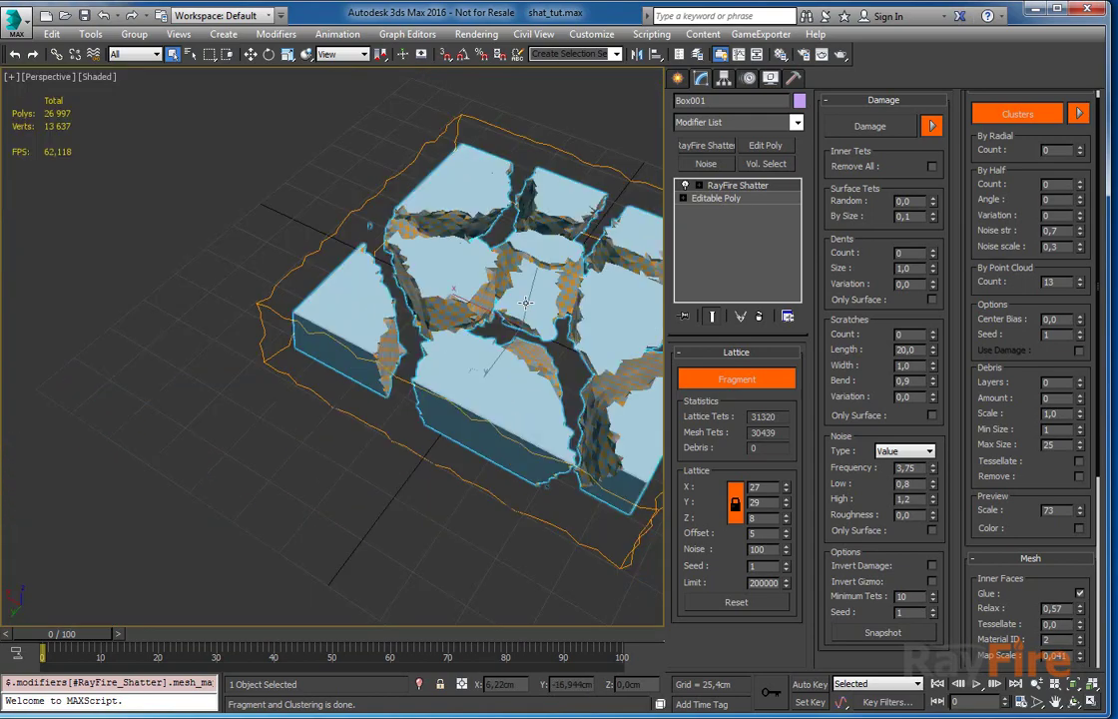
pyautogui.moveTo(509, 304); pyautogui.dragTo(335, 307, button='middle')
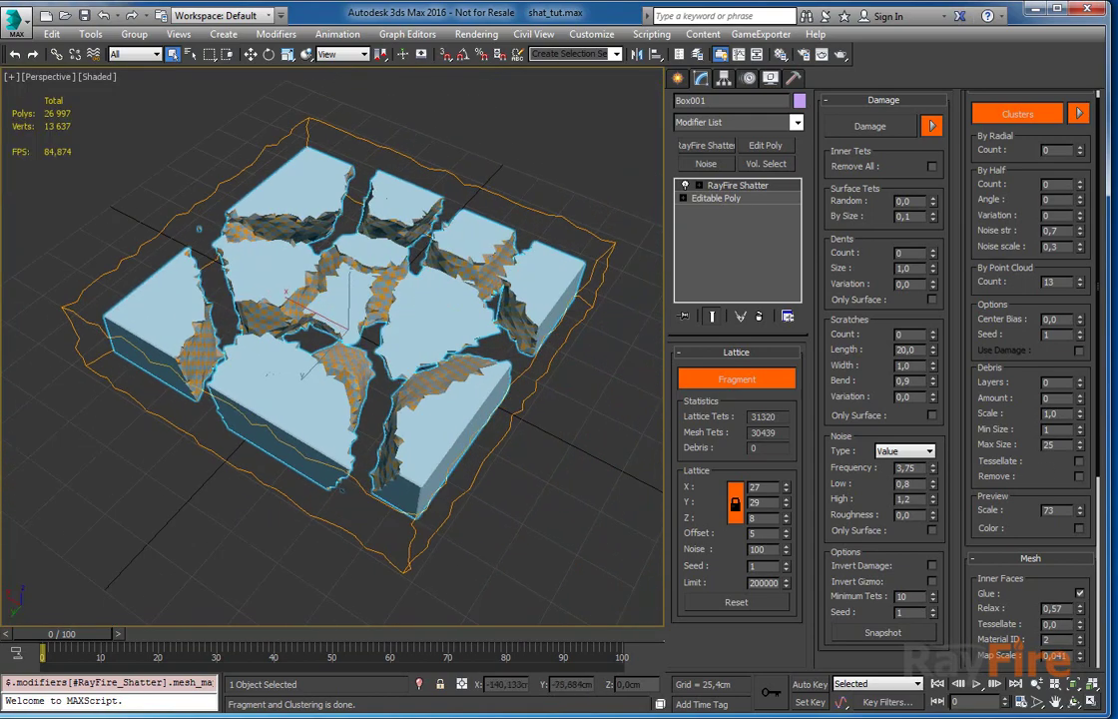
# Switch the advanced mesh option PreShatter off and on again to compare the shattered box.
pyautogui.scroll(-5, 980, 324)
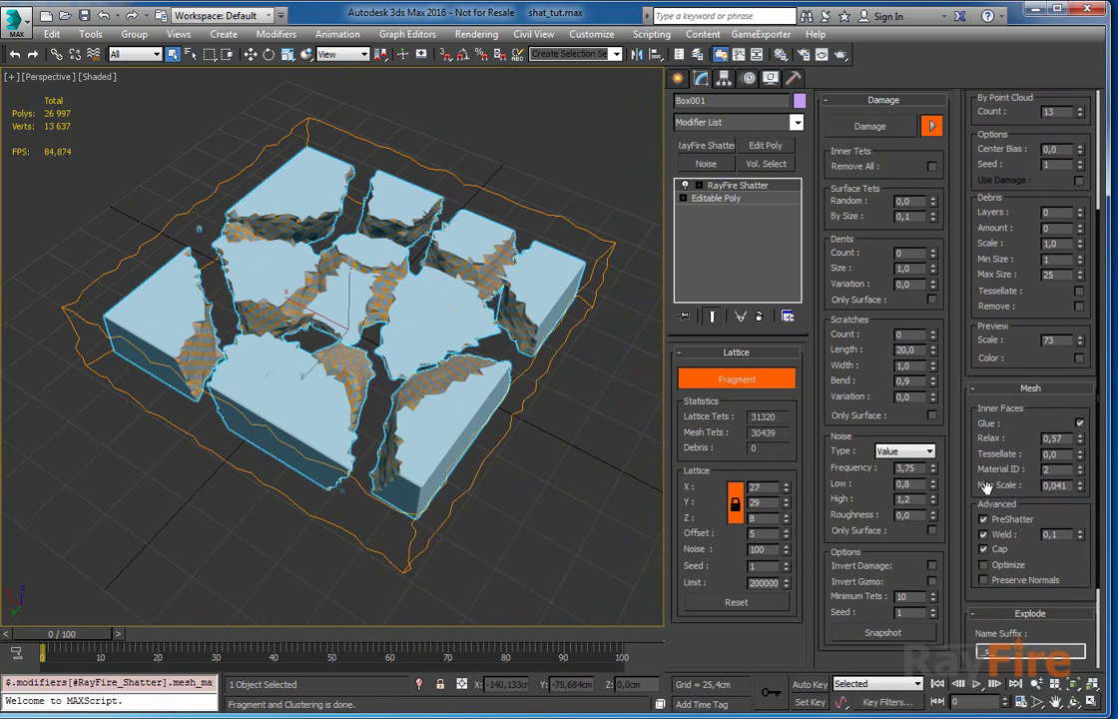
pyautogui.scroll(-2, 994, 460)
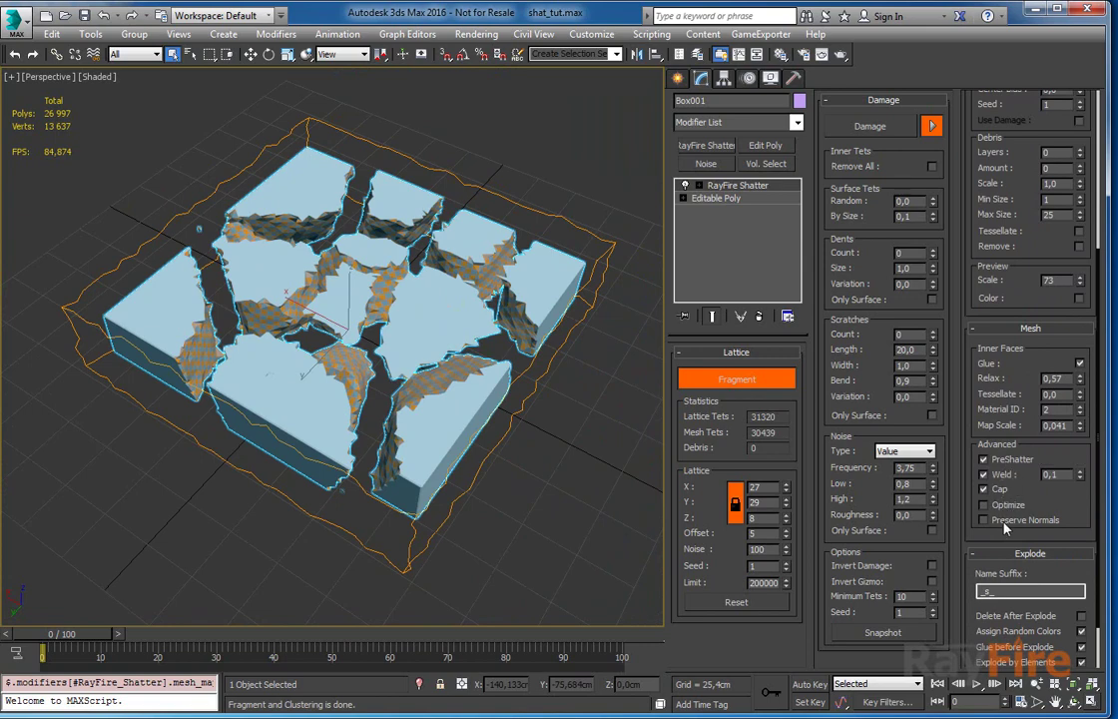
pyautogui.moveTo(547, 348); pyautogui.dragTo(536, 370, button='middle')
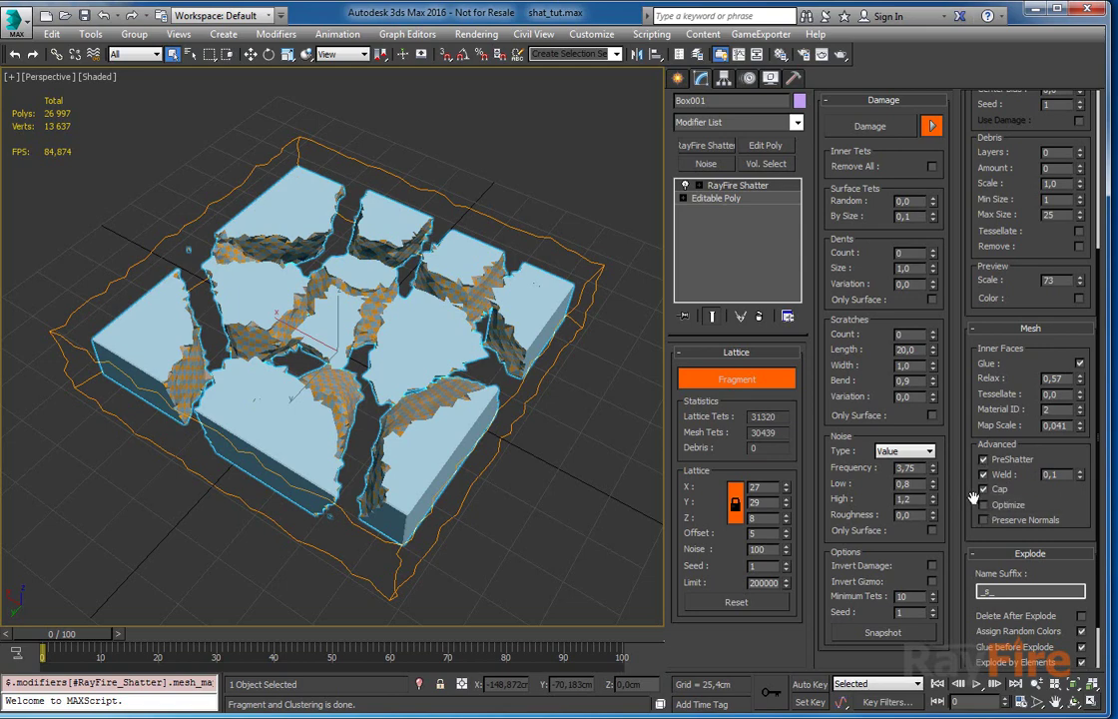
pyautogui.scroll(-3, 972, 493)
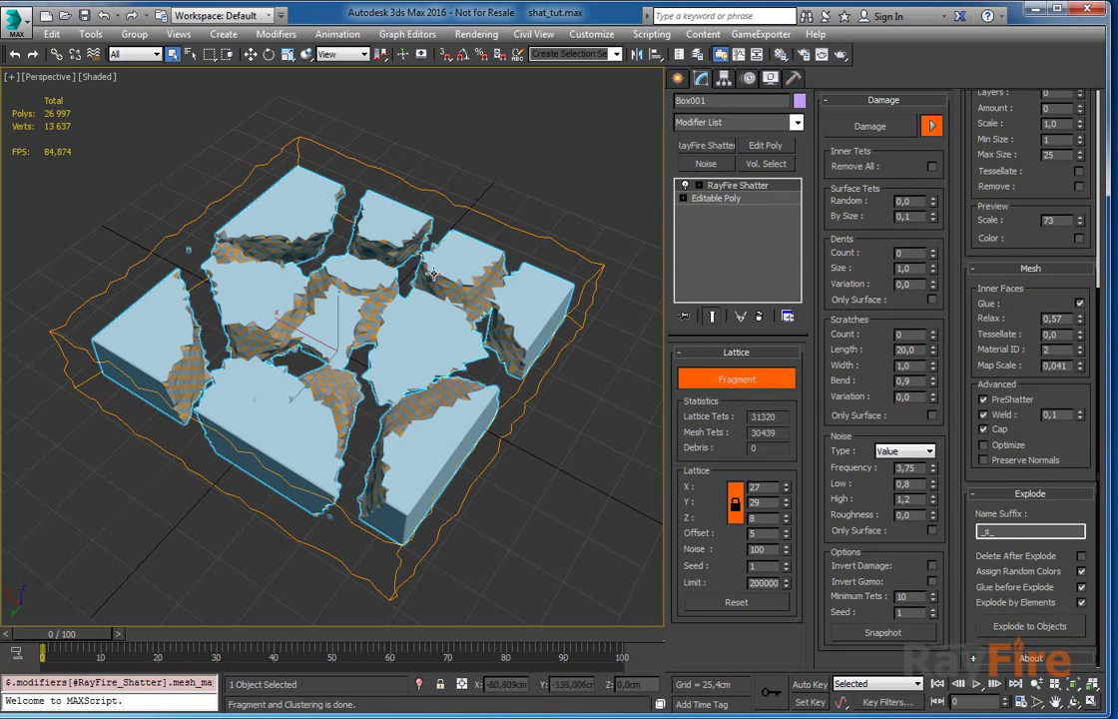
pyautogui.click(1013, 399)
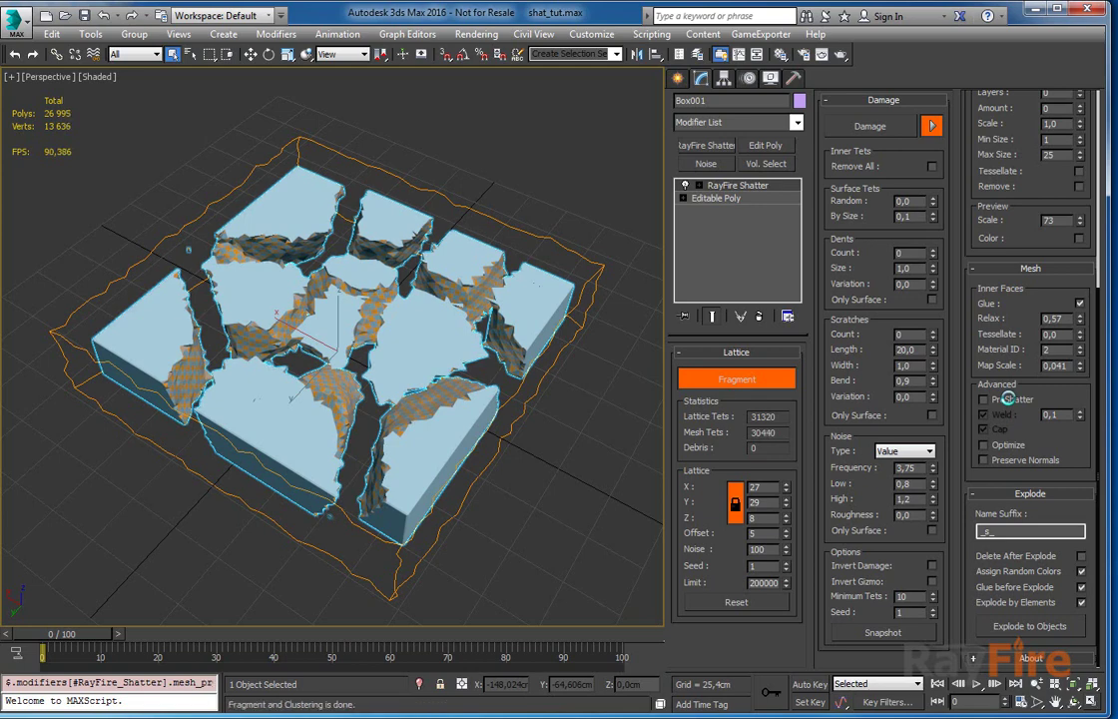
pyautogui.click(1010, 400)
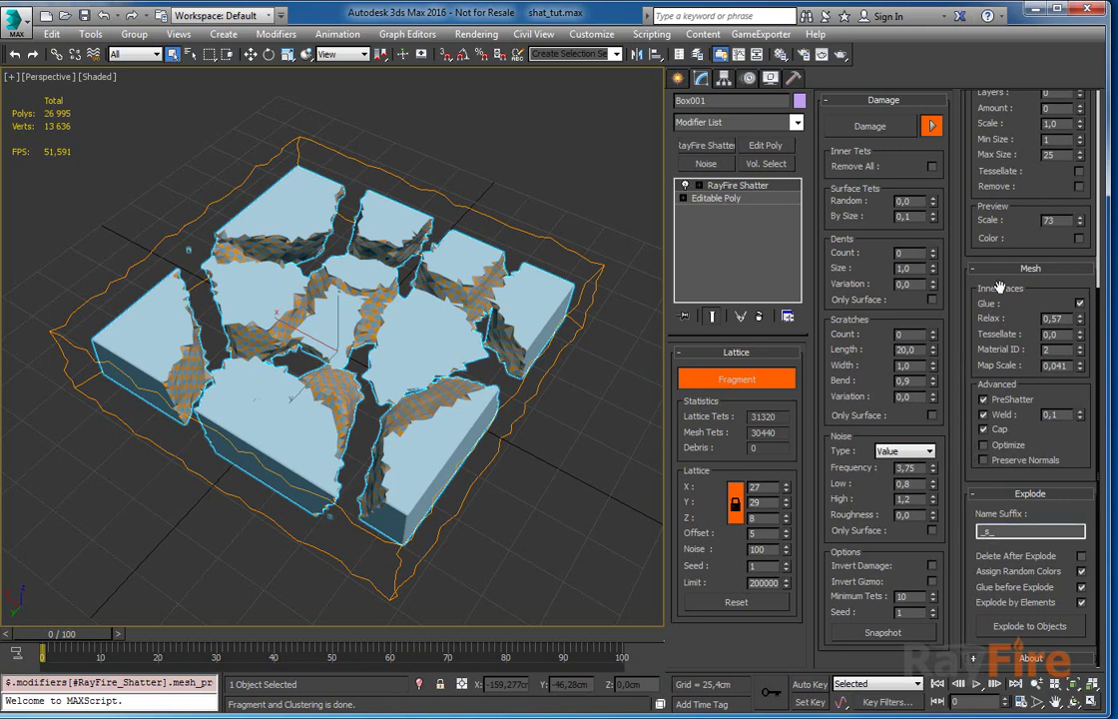
# Set the clusters' Preview Scale to 100 and explode the shattered box to separate objects.
pyautogui.click(1030, 268)
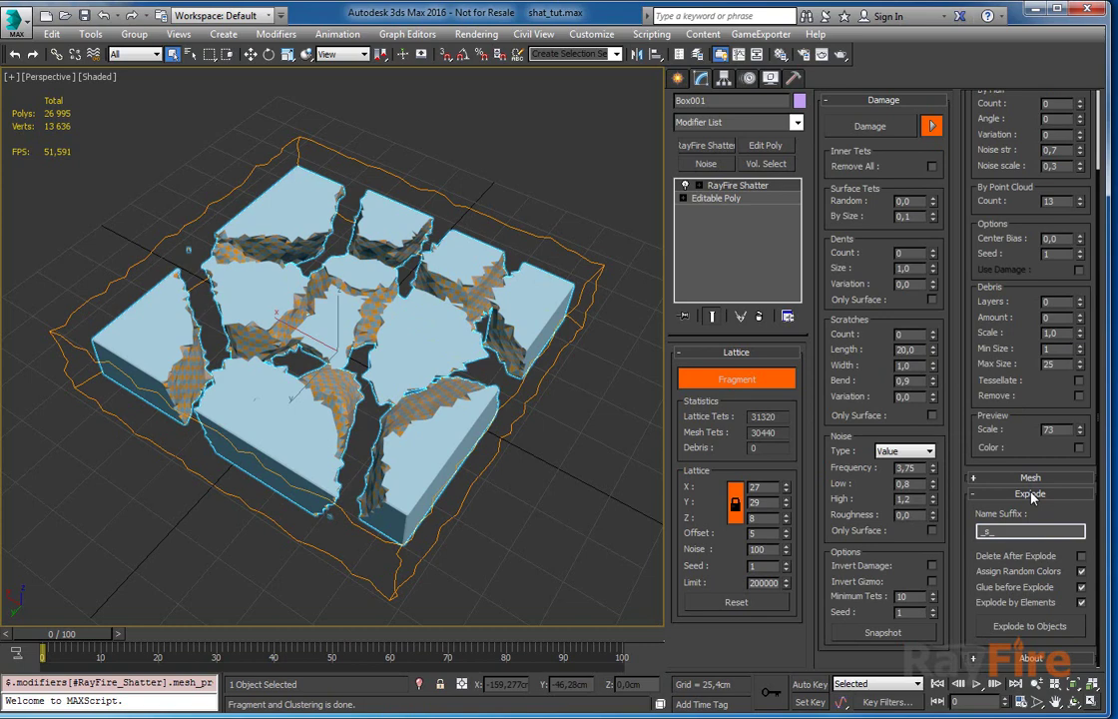
pyautogui.click(1081, 557)
pyautogui.moveTo(1080, 433); pyautogui.dragTo(1079, 399)
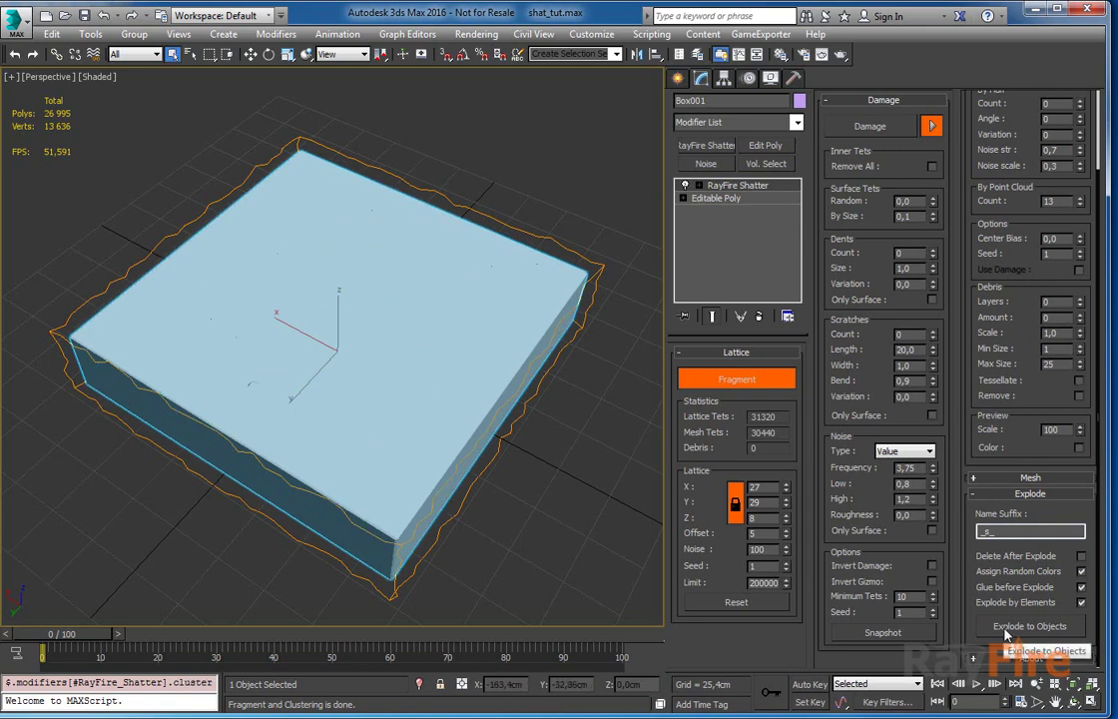
pyautogui.click(1005, 632)
# Move the original box about 269 cm along X, away from the exploded objects.
pyautogui.press('w')
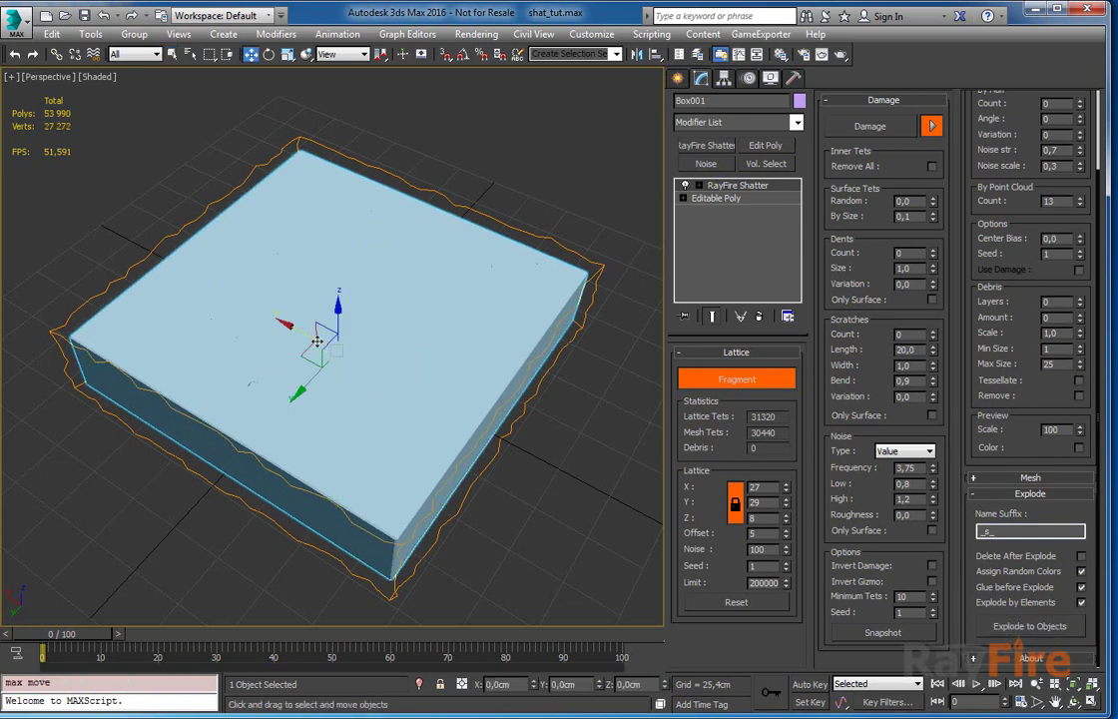
pyautogui.moveTo(312, 332); pyautogui.dragTo(5, 200)
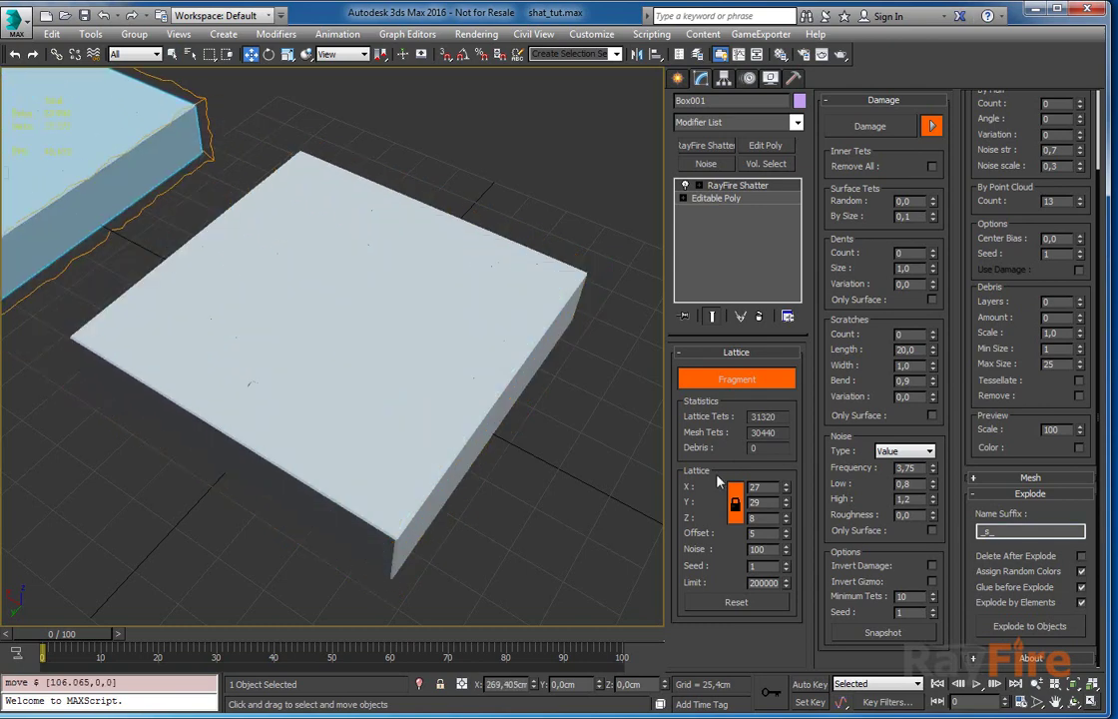
pyautogui.moveTo(317, 305); pyautogui.dragTo(394, 370, button='middle')
pyautogui.click(395, 371)
pyautogui.click(170, 180)
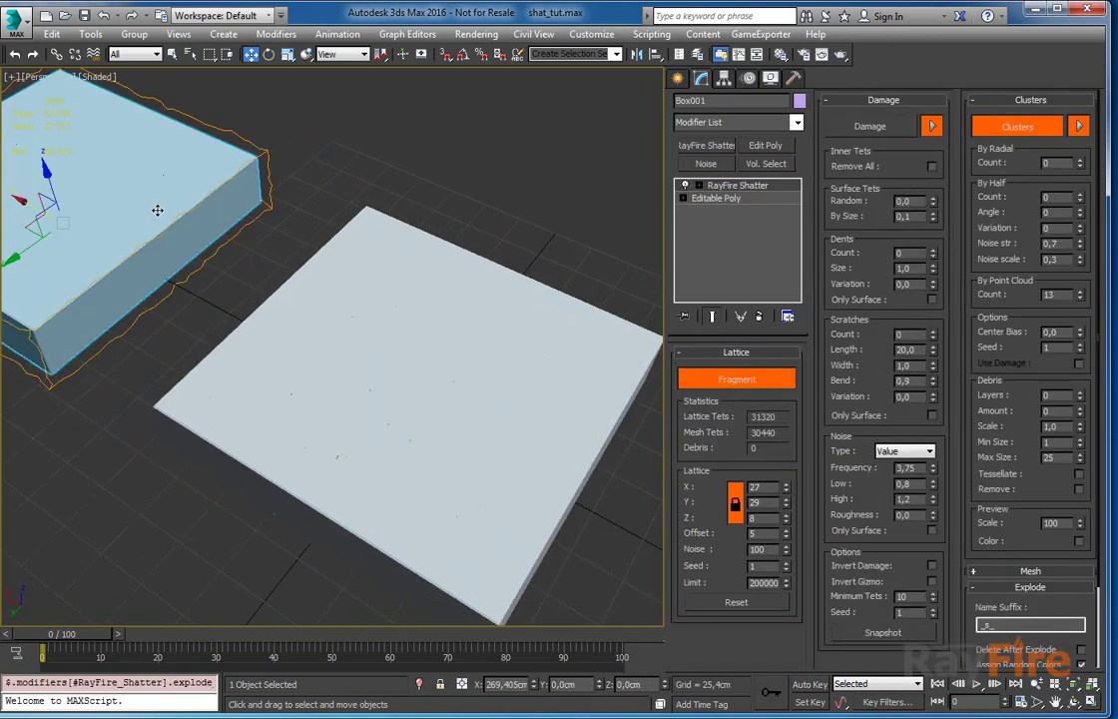
pyautogui.moveTo(130, 166); pyautogui.dragTo(168, 214, button='middle')
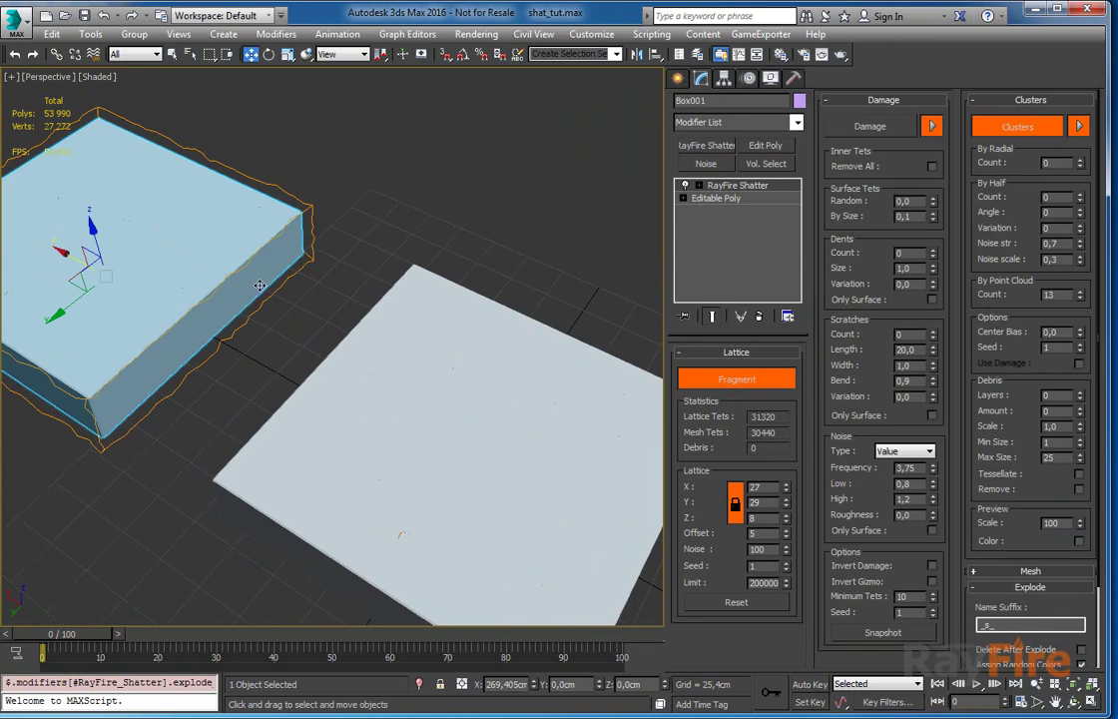
pyautogui.moveTo(260, 285); pyautogui.dragTo(301, 266, button='middle')
pyautogui.moveTo(460, 335); pyautogui.dragTo(433, 323, button='middle')
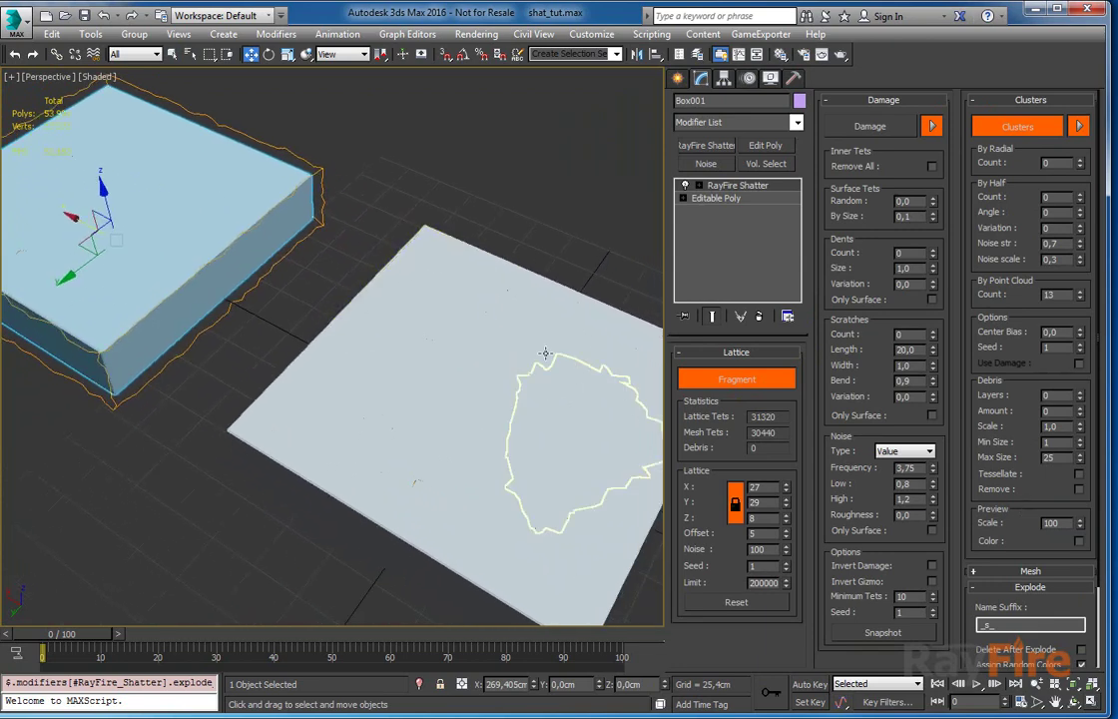
# Move several exploded fragments apart from one another to reveal their checkered inner faces.
pyautogui.moveTo(525, 342); pyautogui.dragTo(449, 239, button='middle')
pyautogui.scroll(-4, 450, 240)
pyautogui.moveTo(571, 331); pyautogui.dragTo(548, 341)
pyautogui.click(554, 385)
pyautogui.click(486, 313)
pyautogui.moveTo(561, 285); pyautogui.dragTo(591, 275)
pyautogui.moveTo(537, 239); pyautogui.dragTo(575, 219)
pyautogui.moveTo(497, 284); pyautogui.dragTo(620, 356)
pyautogui.moveTo(531, 300); pyautogui.dragTo(482, 319, button='middle')
pyautogui.click(524, 301)
pyautogui.moveTo(423, 243); pyautogui.dragTo(461, 259)
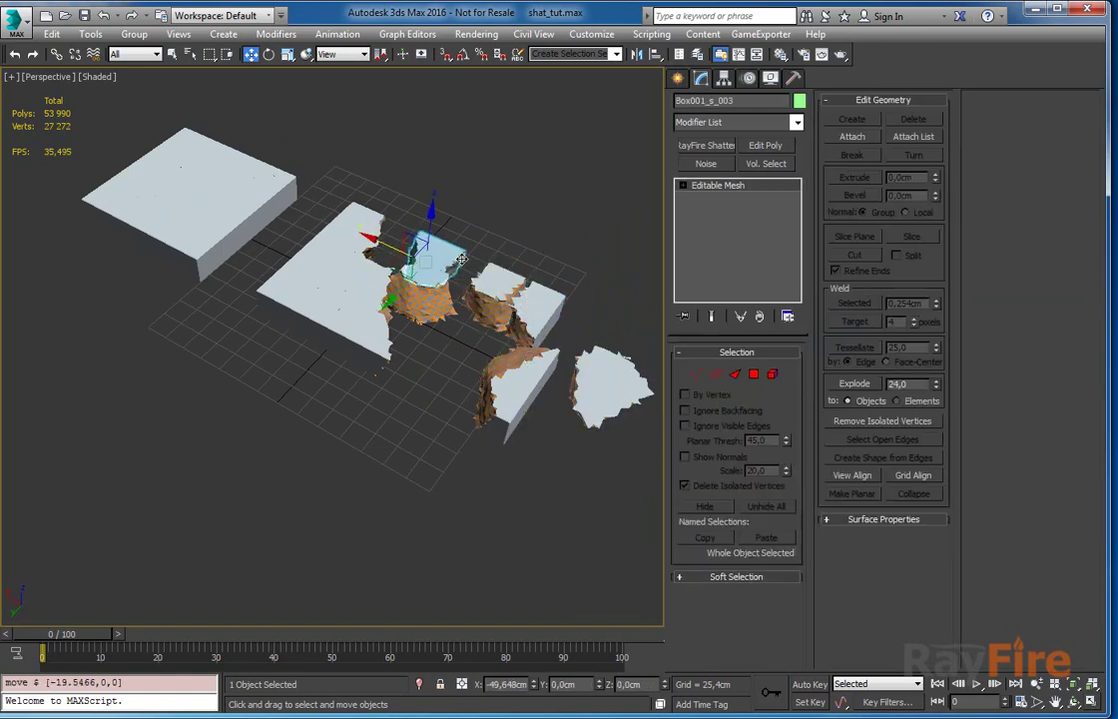
pyautogui.moveTo(338, 227); pyautogui.dragTo(372, 242)
# Select all exploded fragments from above, deselect them, and reselect the original box to show its Explode options.
pyautogui.keyDown('alt'); pyautogui.moveTo(418, 298); pyautogui.dragTo(523, 325, button='middle'); pyautogui.keyUp('alt')
pyautogui.moveTo(560, 356); pyautogui.dragTo(713, 410)
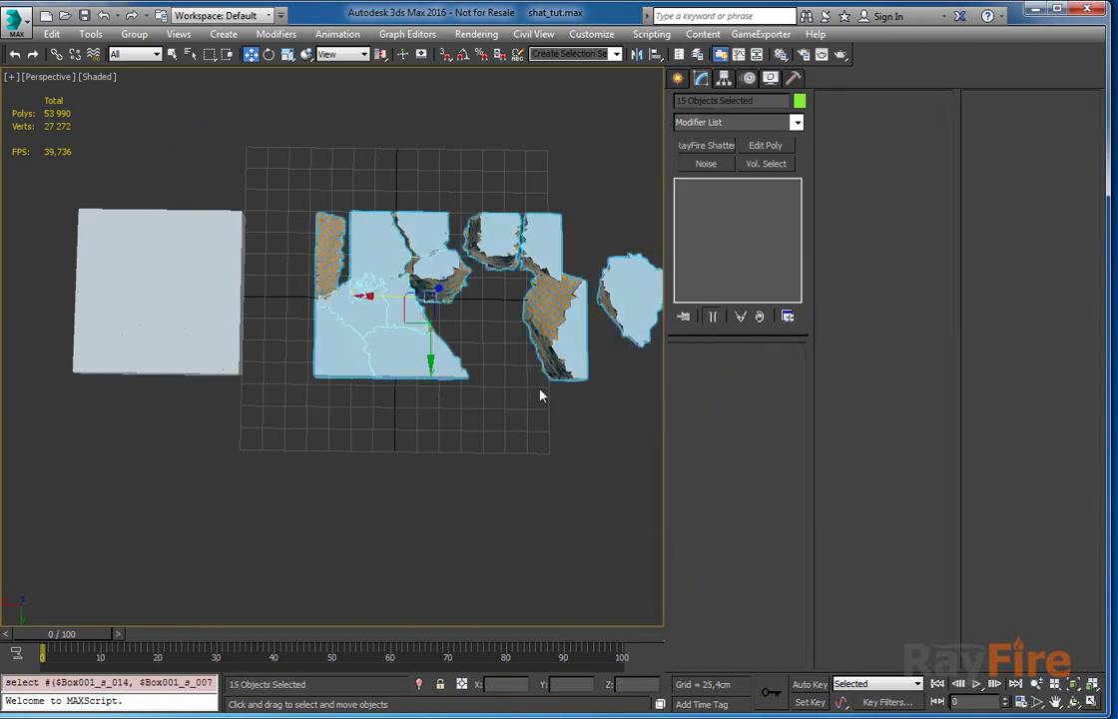
pyautogui.click(501, 386)
pyautogui.click(217, 213)
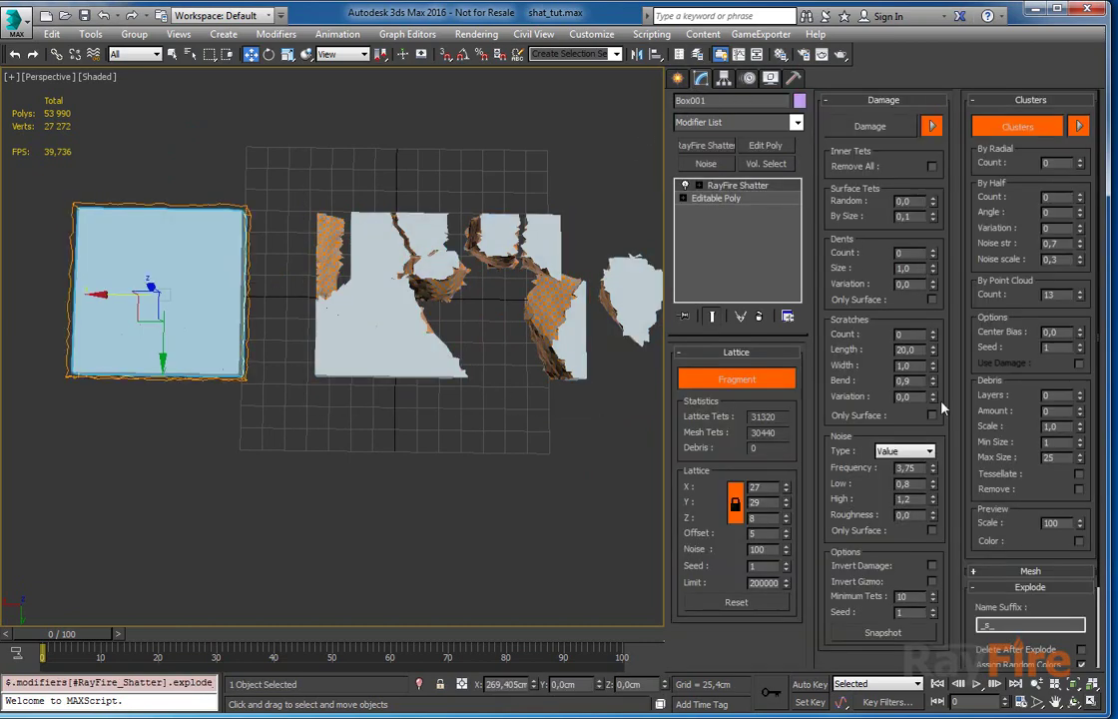
pyautogui.scroll(-2, 973, 491)
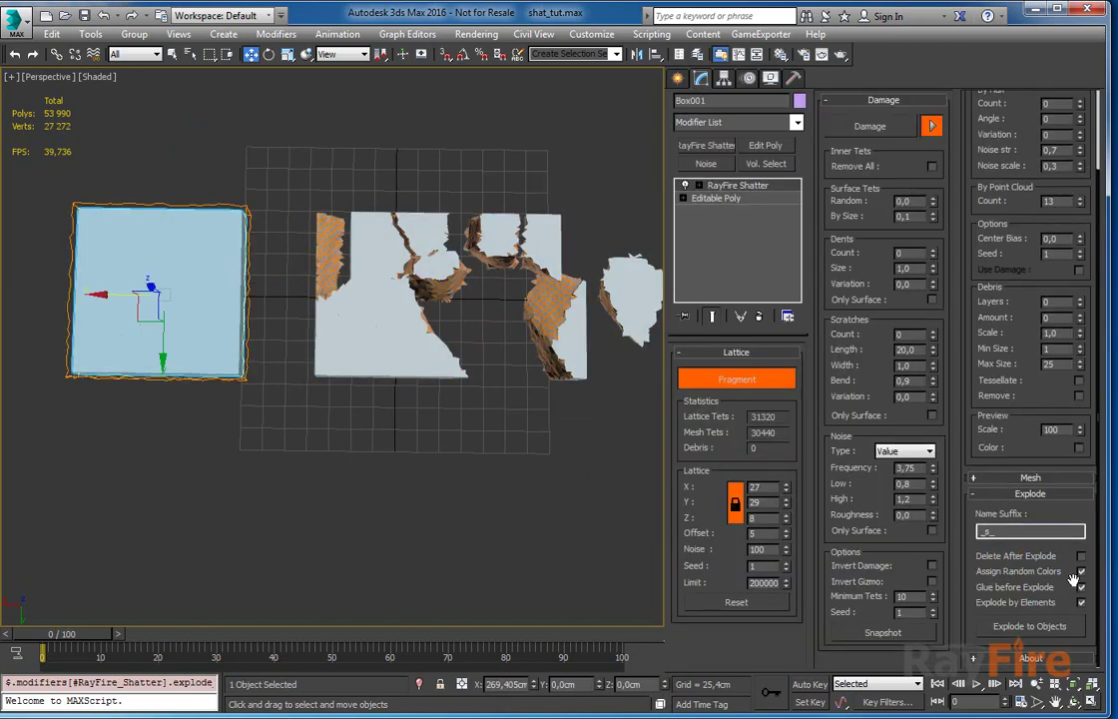
# Show edged faces and select individual exploded fragments to check their assigned object colors.
pyautogui.press('F4')
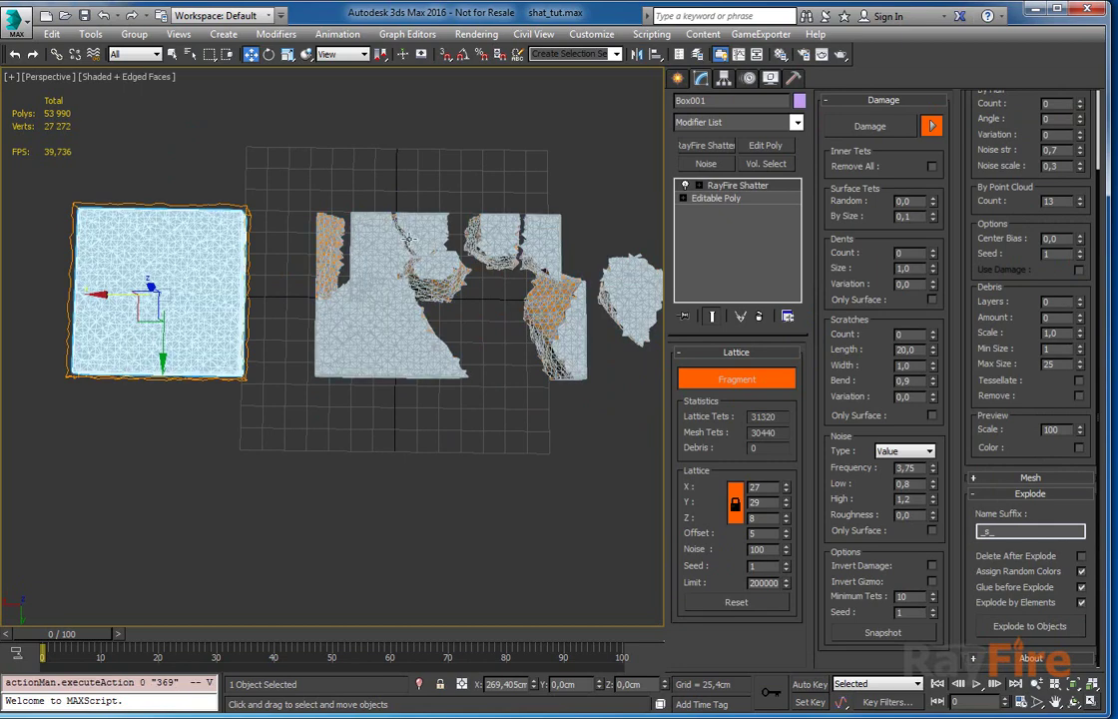
pyautogui.click(408, 225)
pyautogui.click(373, 227)
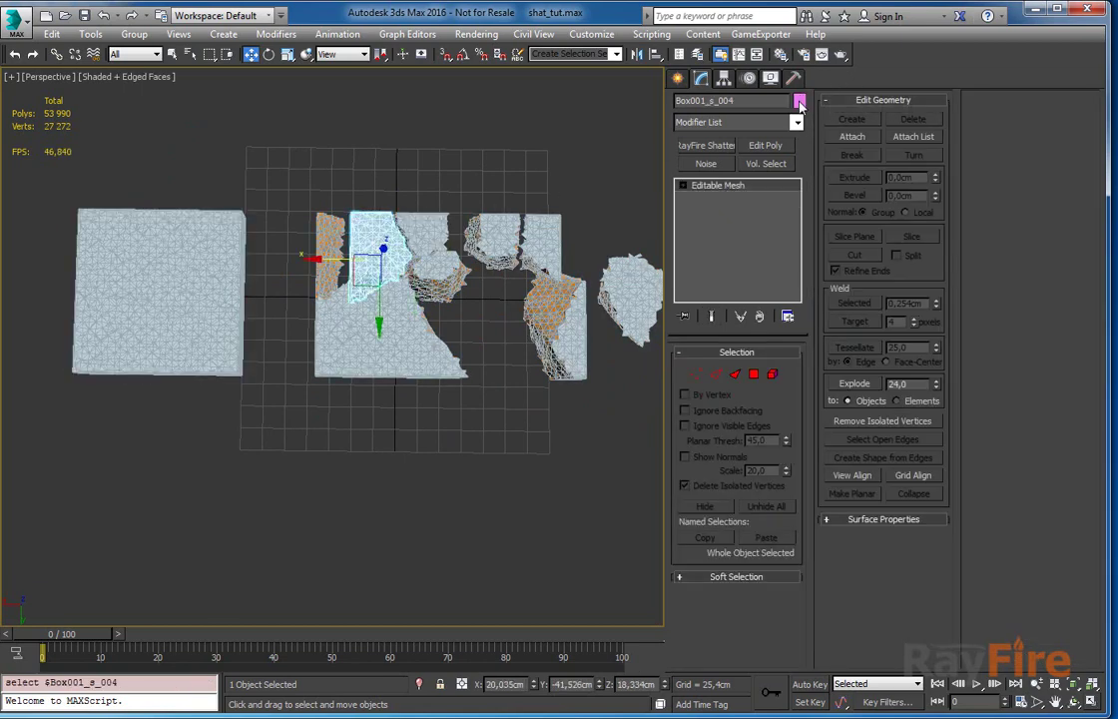
pyautogui.click(337, 335)
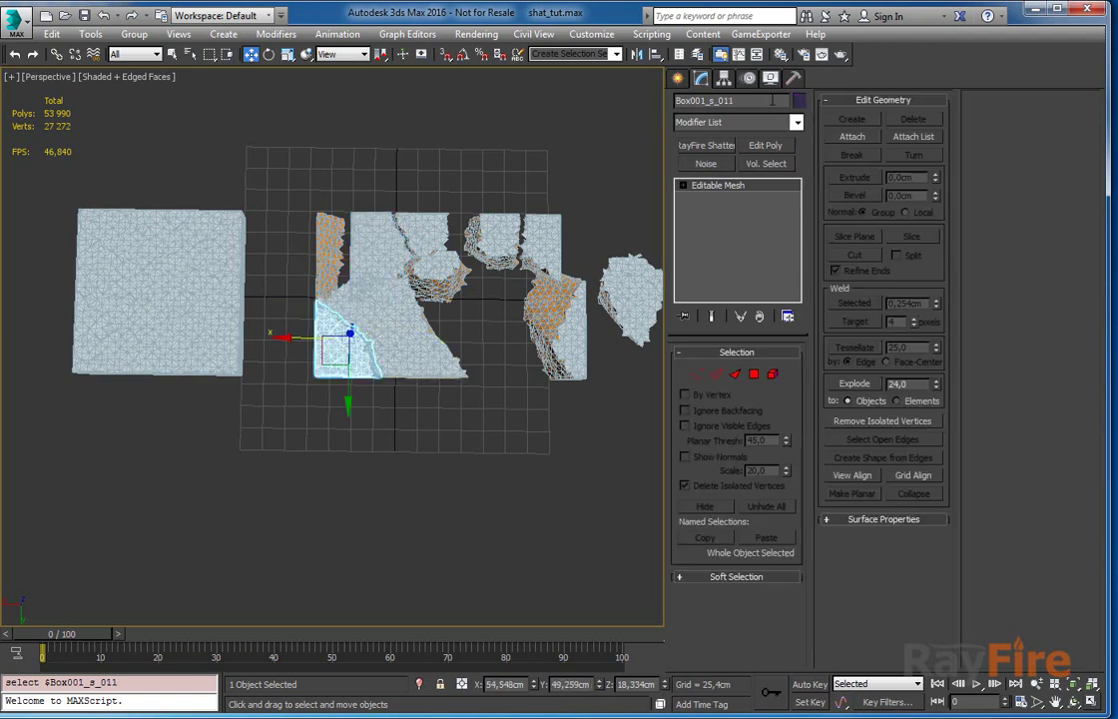
# Set the wireframe and shaded Display Color to Object Color and turn off edged faces to view the colored fragments.
pyautogui.click(769, 79)
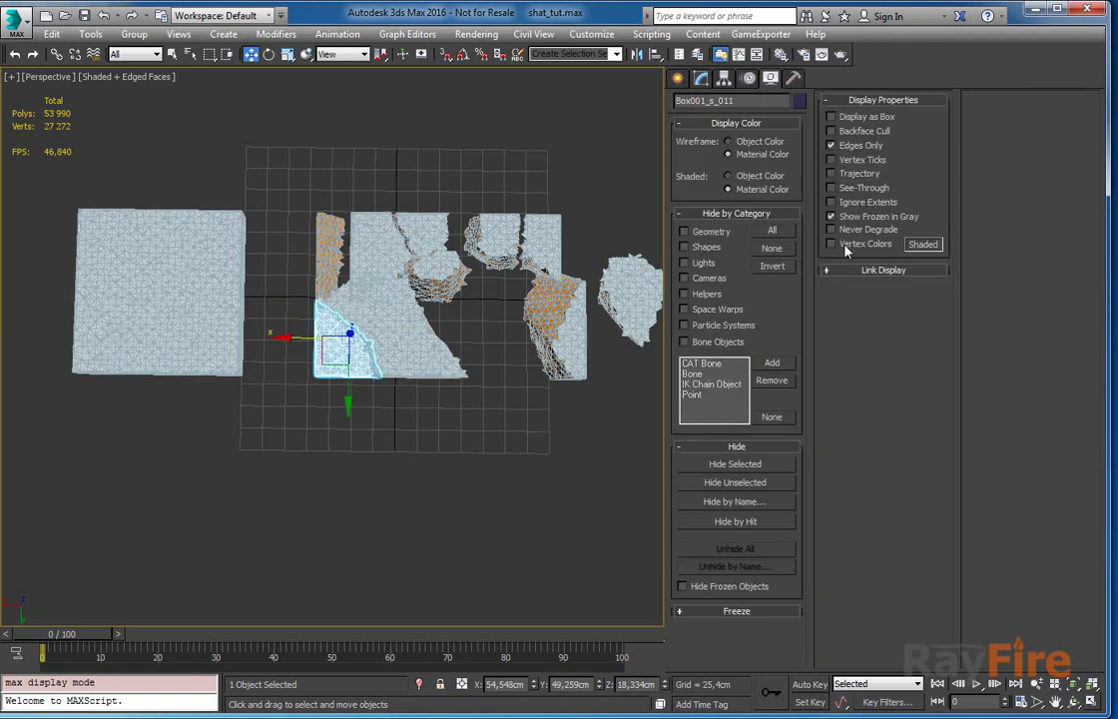
pyautogui.click(730, 142)
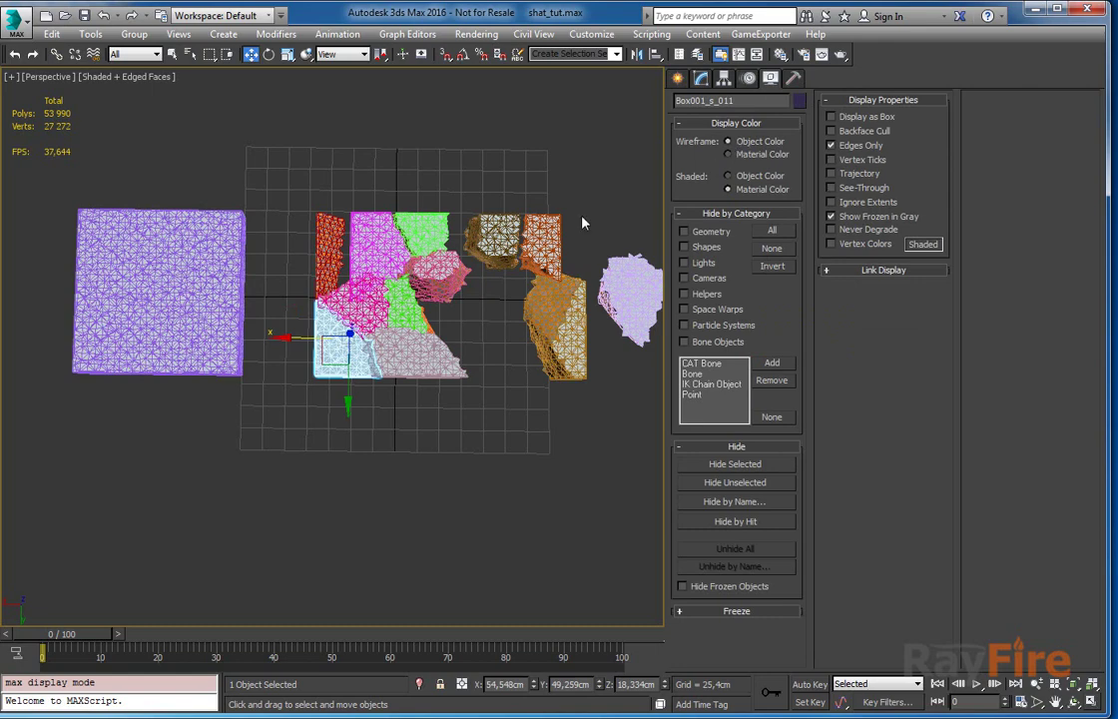
pyautogui.press('F4')
pyautogui.moveTo(510, 171)
pyautogui.keyDown('alt'); pyautogui.mouseDown(button='middle')
pyautogui.moveTo(491, 155)
pyautogui.moveTo(755, 167)
pyautogui.mouseUp(button='middle'); pyautogui.keyUp('alt')
pyautogui.click(755, 177)
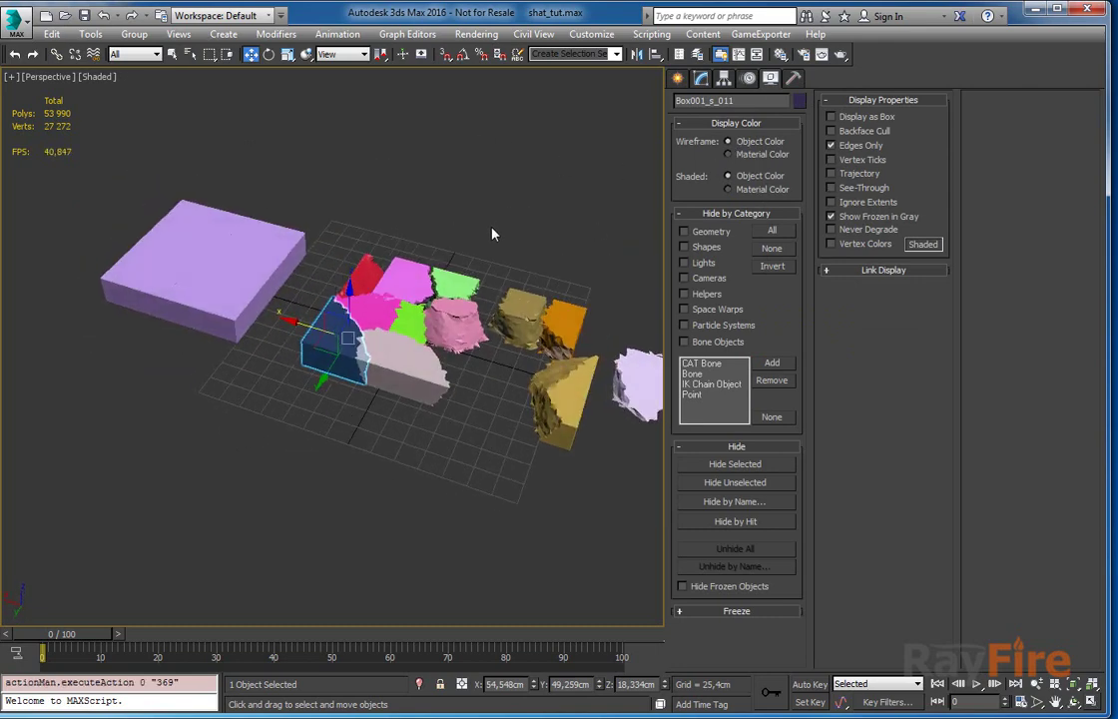
# Reselect the original box and turn off Glue for the RayFire Shatter modifier's inner faces.
pyautogui.click(257, 277)
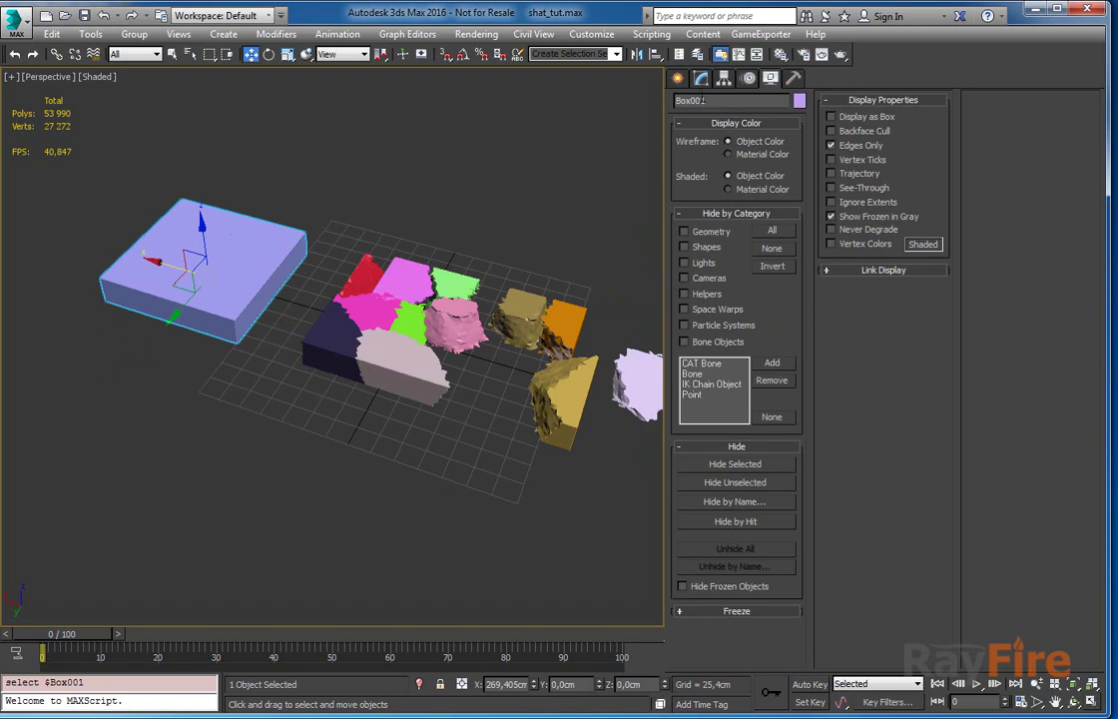
pyautogui.click(701, 78)
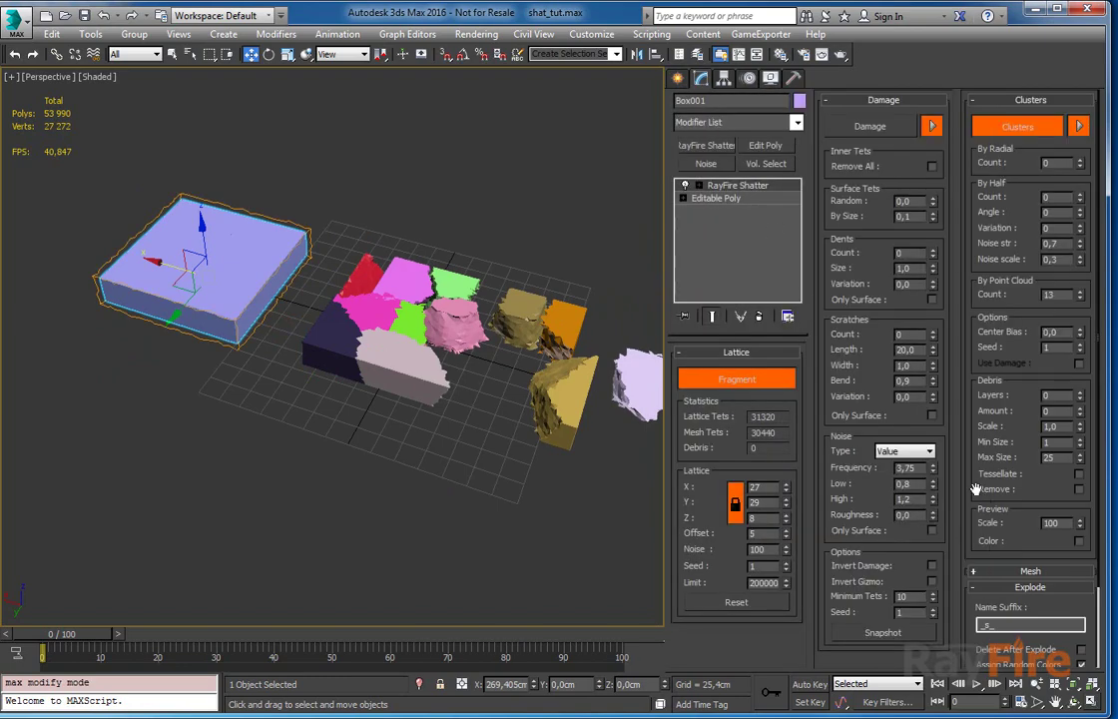
pyautogui.scroll(-3, 975, 489)
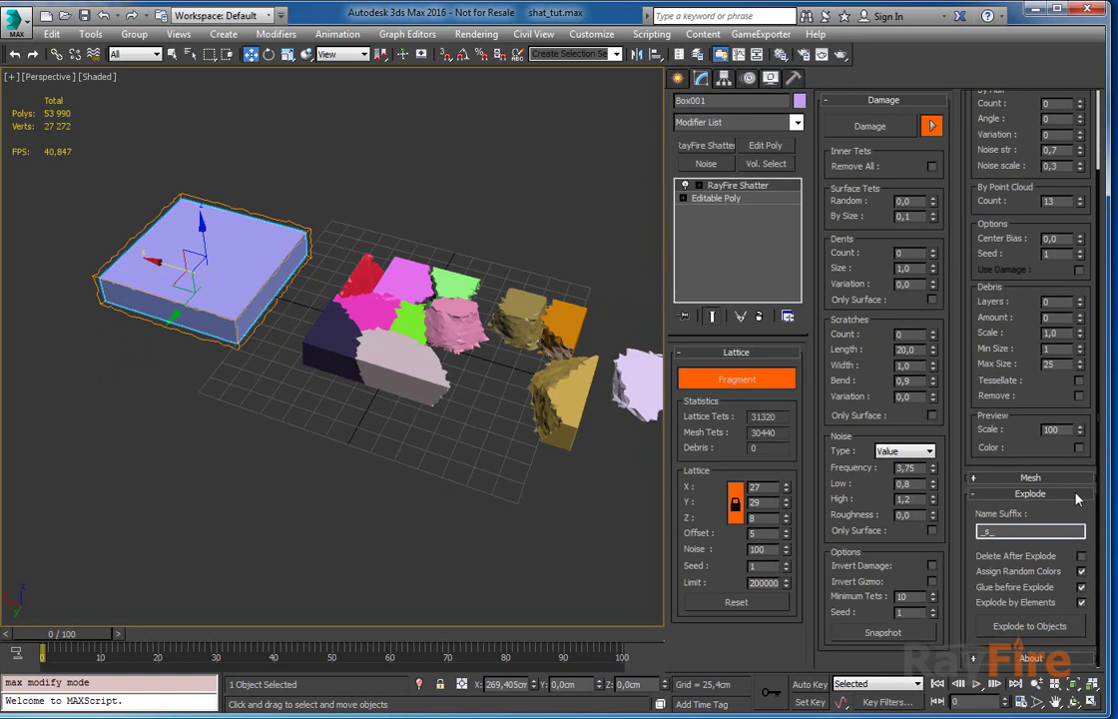
pyautogui.click(1035, 477)
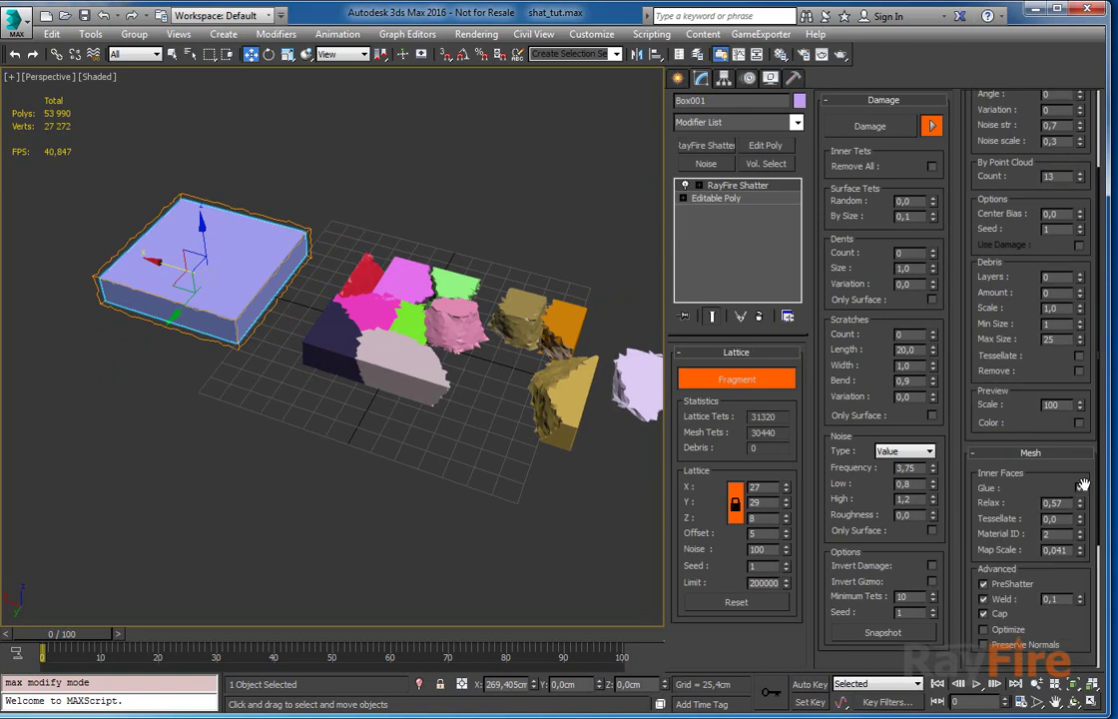
pyautogui.click(1080, 486)
pyautogui.moveTo(974, 465); pyautogui.dragTo(955, 312)
pyautogui.scroll(-2, 955, 312)
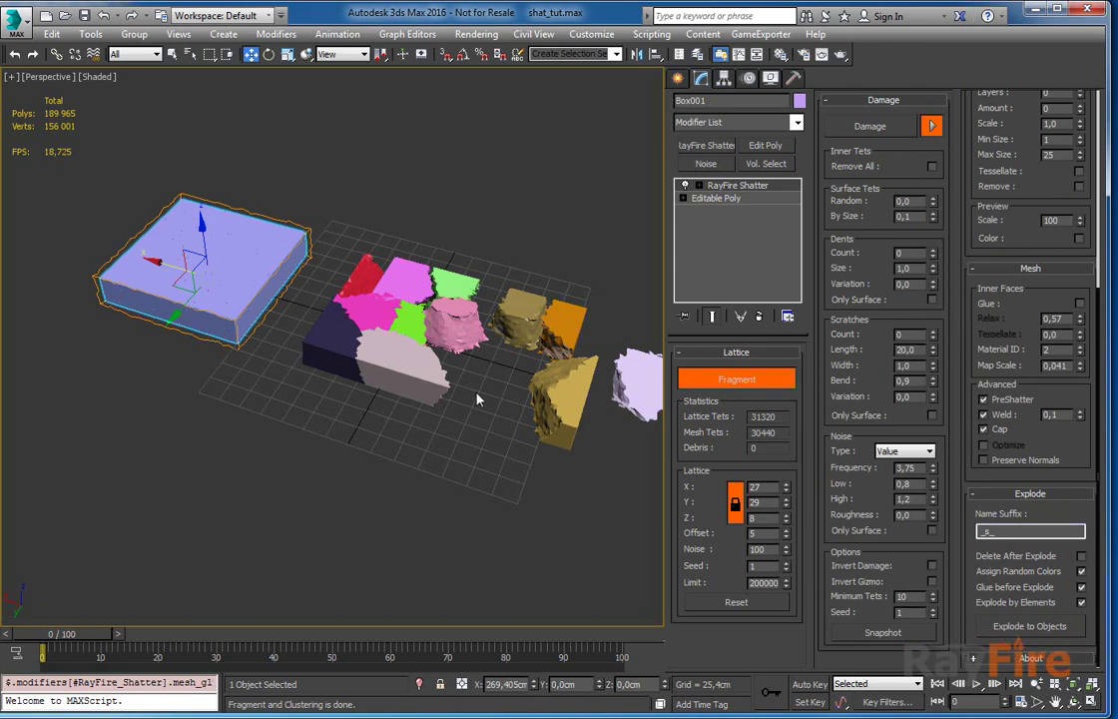
# Compare the unglued box with the exploded fragments in wireframe and try out the Glue before Explode option.
pyautogui.press('F3')
pyautogui.press('z')
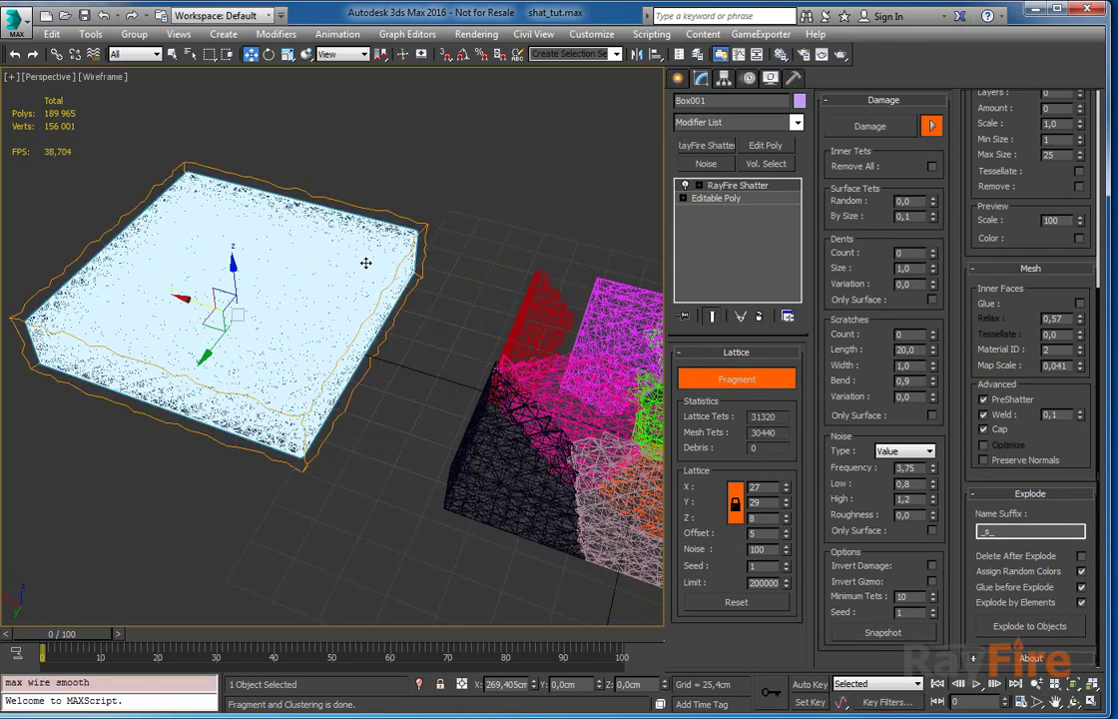
pyautogui.moveTo(390, 273); pyautogui.dragTo(315, 225, button='middle')
pyautogui.moveTo(424, 307); pyautogui.dragTo(352, 262, button='middle')
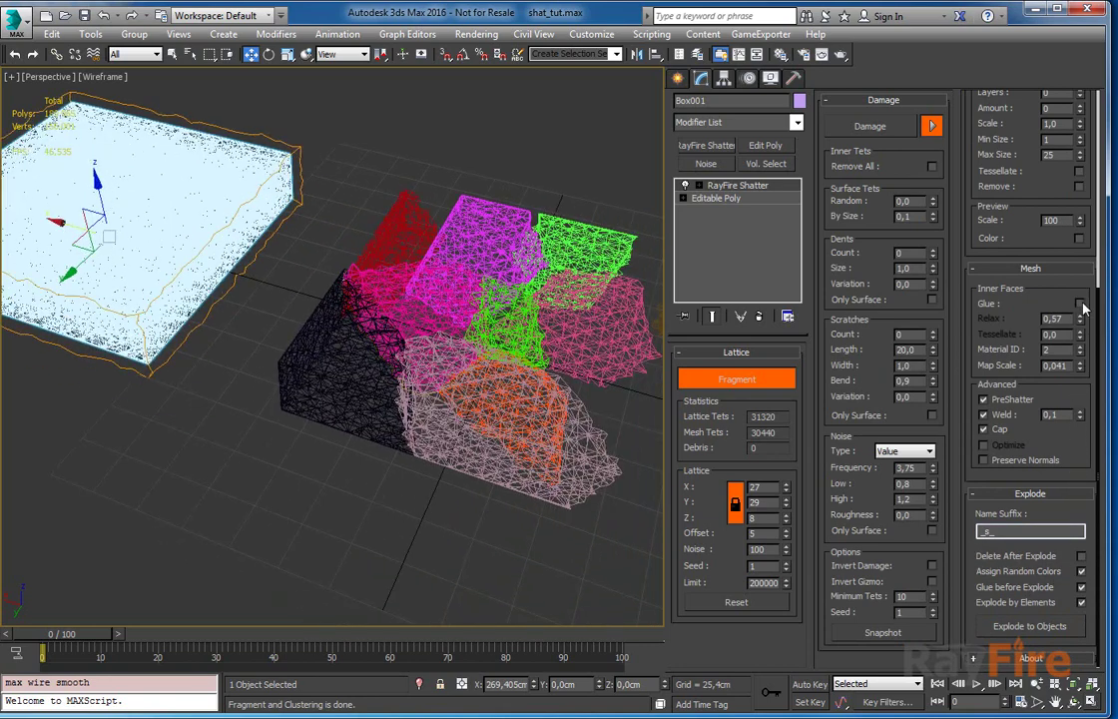
pyautogui.click(1081, 587)
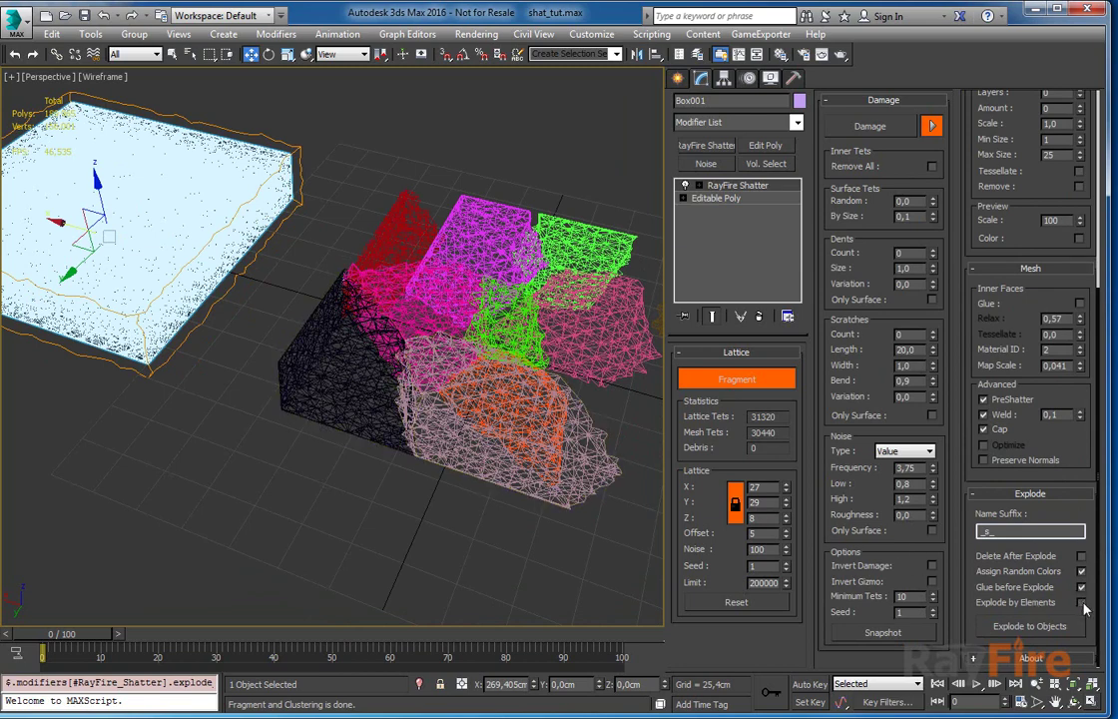
# Examine the framed box in wireframe, then select the dark corner fragment and return to shaded display.
pyautogui.press('z')
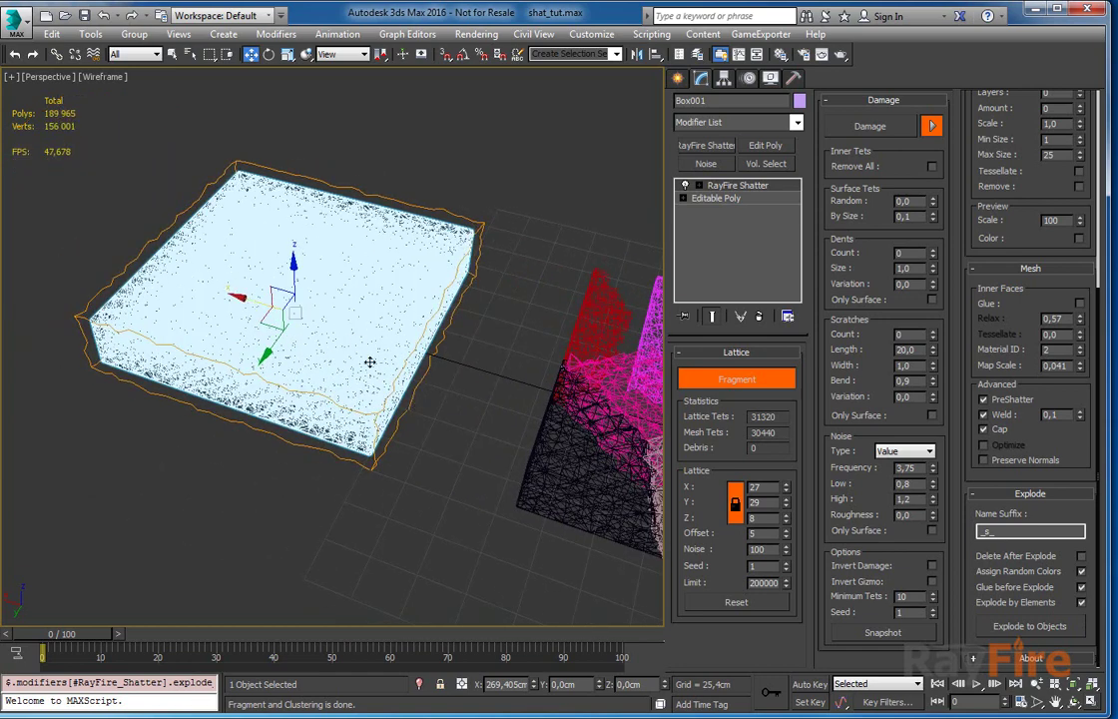
pyautogui.press('F3')
pyautogui.press('F3')
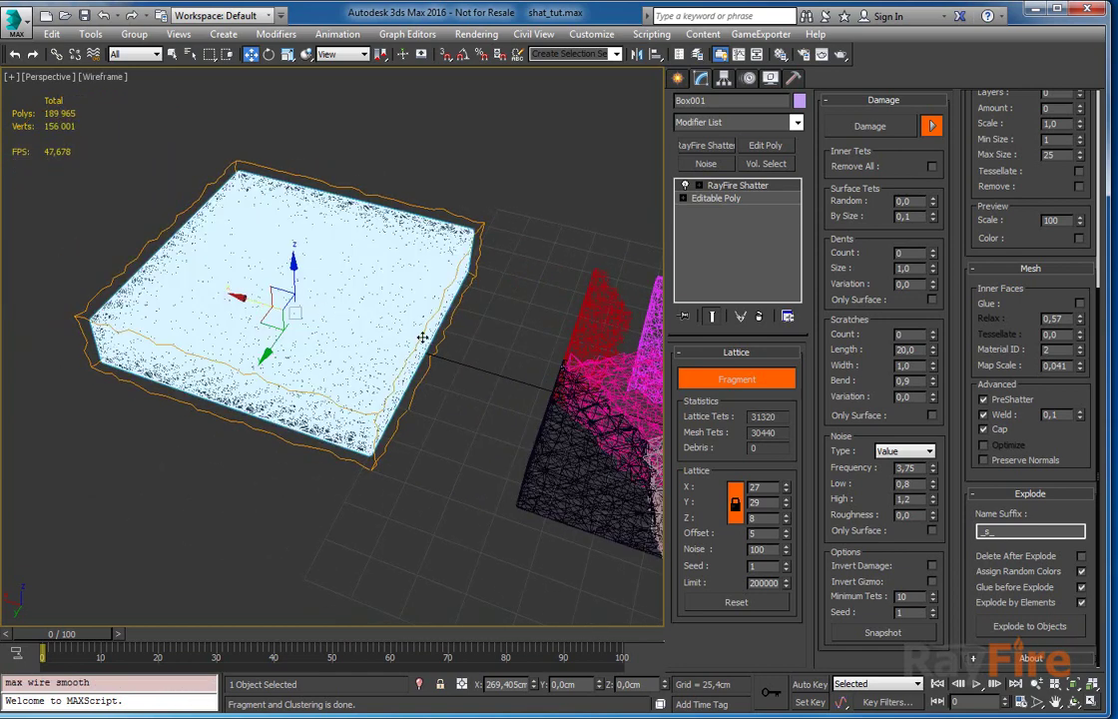
pyautogui.moveTo(408, 308); pyautogui.dragTo(261, 257, button='middle')
pyautogui.click(422, 409)
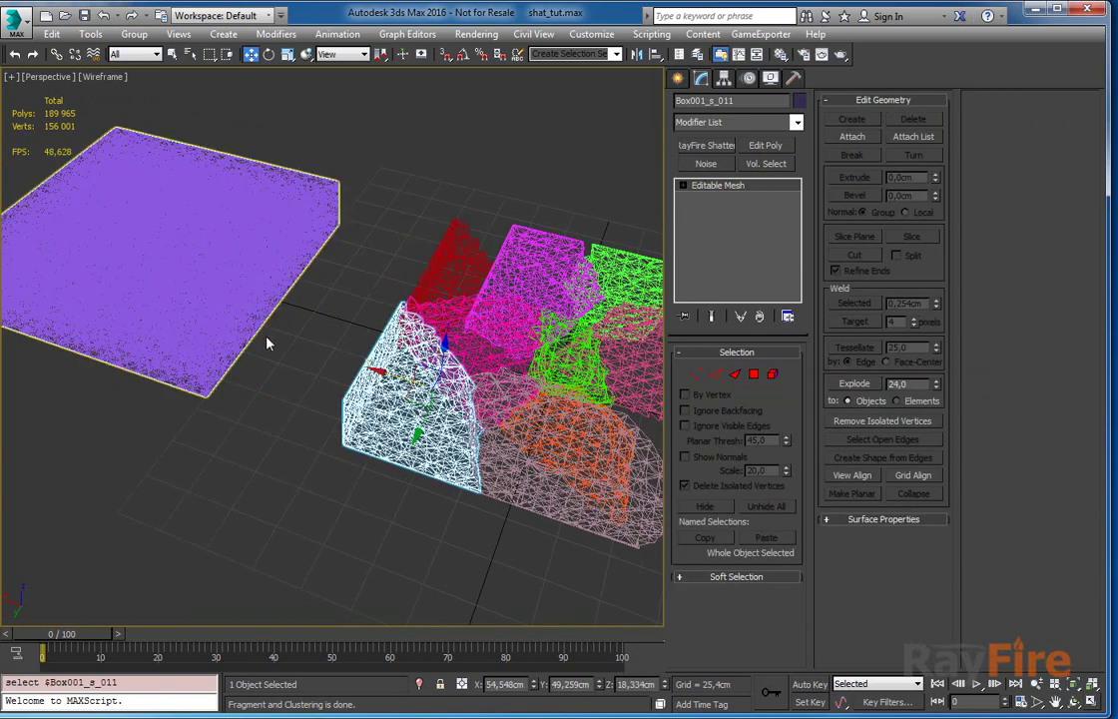
pyautogui.press('F3')
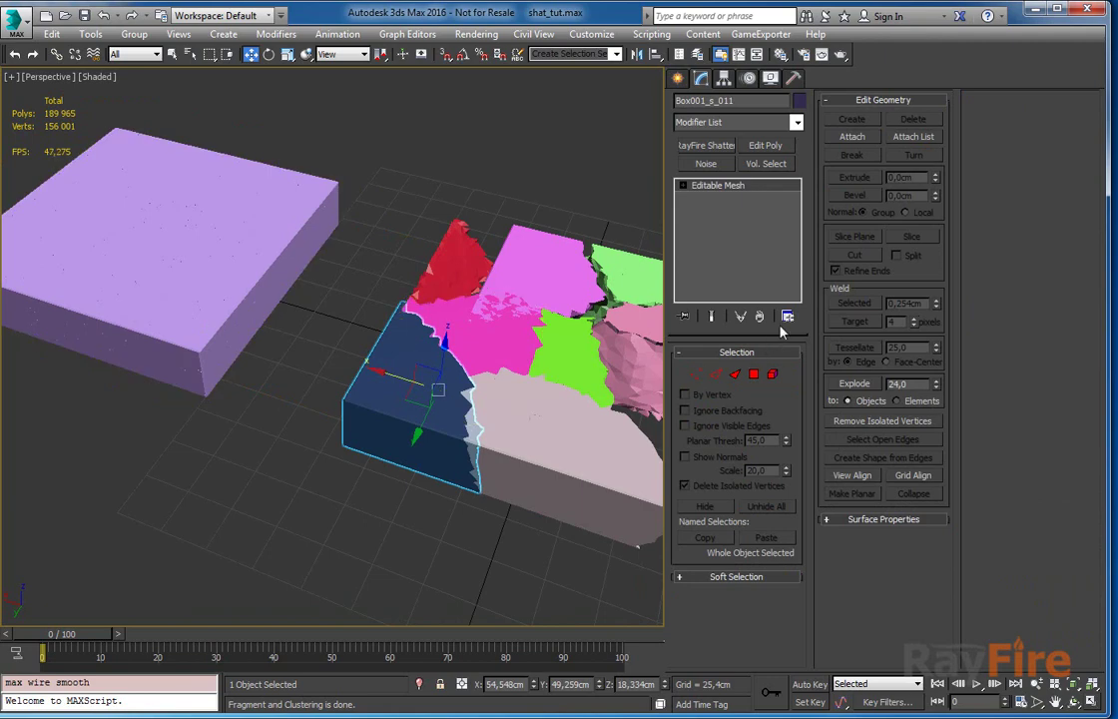
# Reselect the original box, view it and the fragments from different angles, and review its Clusters, Mesh and Explode parameters.
pyautogui.click(228, 256)
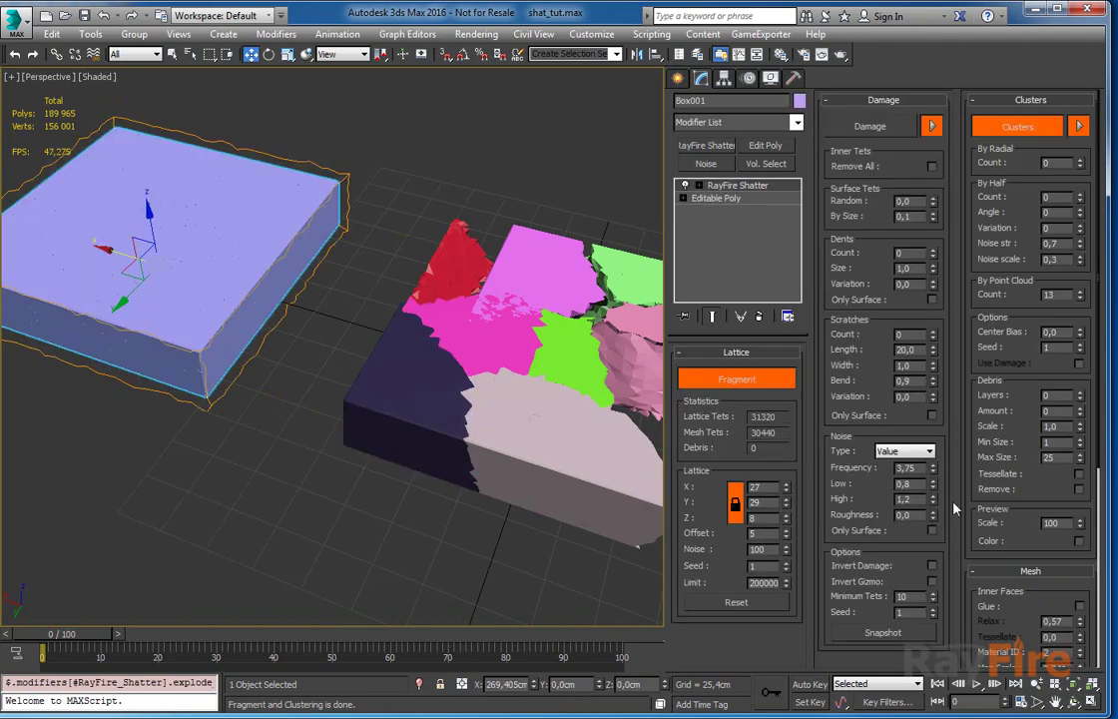
pyautogui.scroll(-4, 966, 386)
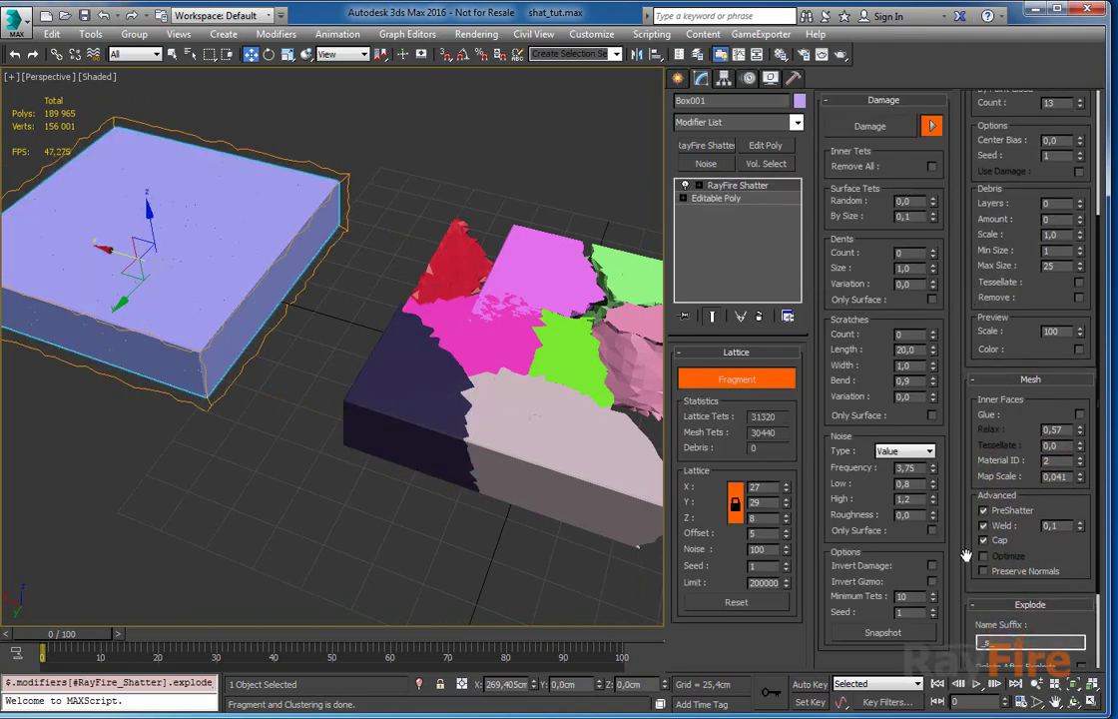
pyautogui.scroll(-3, 965, 556)
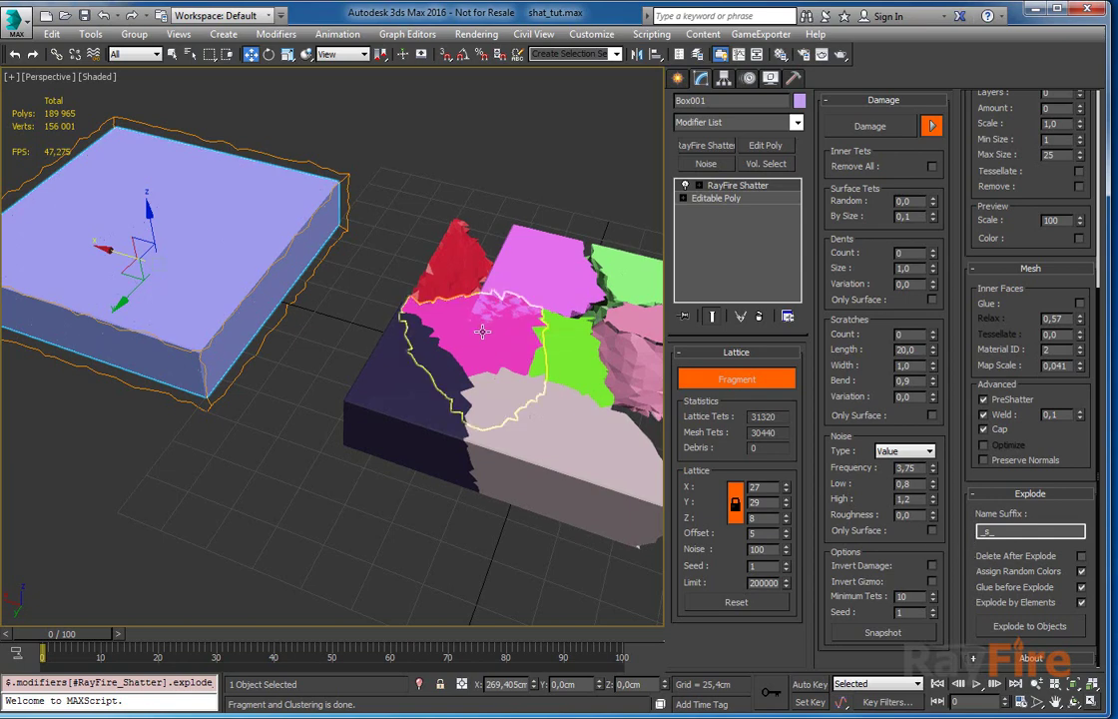
pyautogui.keyDown('alt'); pyautogui.moveTo(481, 324); pyautogui.dragTo(434, 308, button='middle'); pyautogui.keyUp('alt')
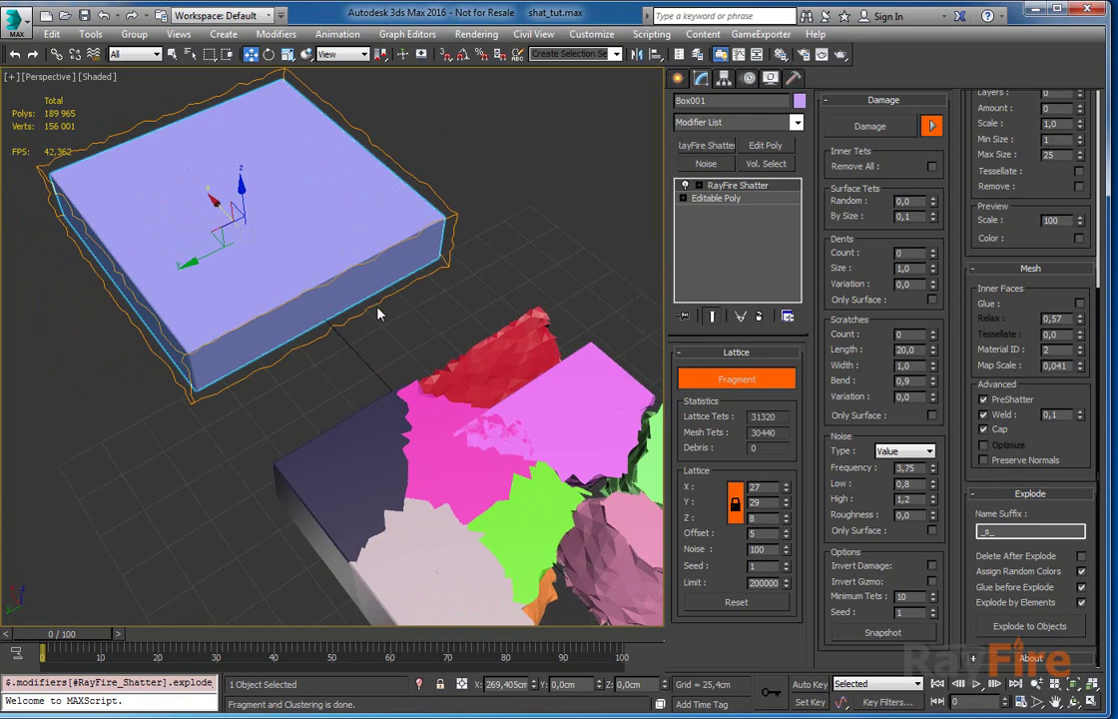
pyautogui.scroll(-5, 377, 317)
pyautogui.keyDown('alt'); pyautogui.moveTo(387, 324); pyautogui.dragTo(451, 313, button='middle'); pyautogui.keyUp('alt')
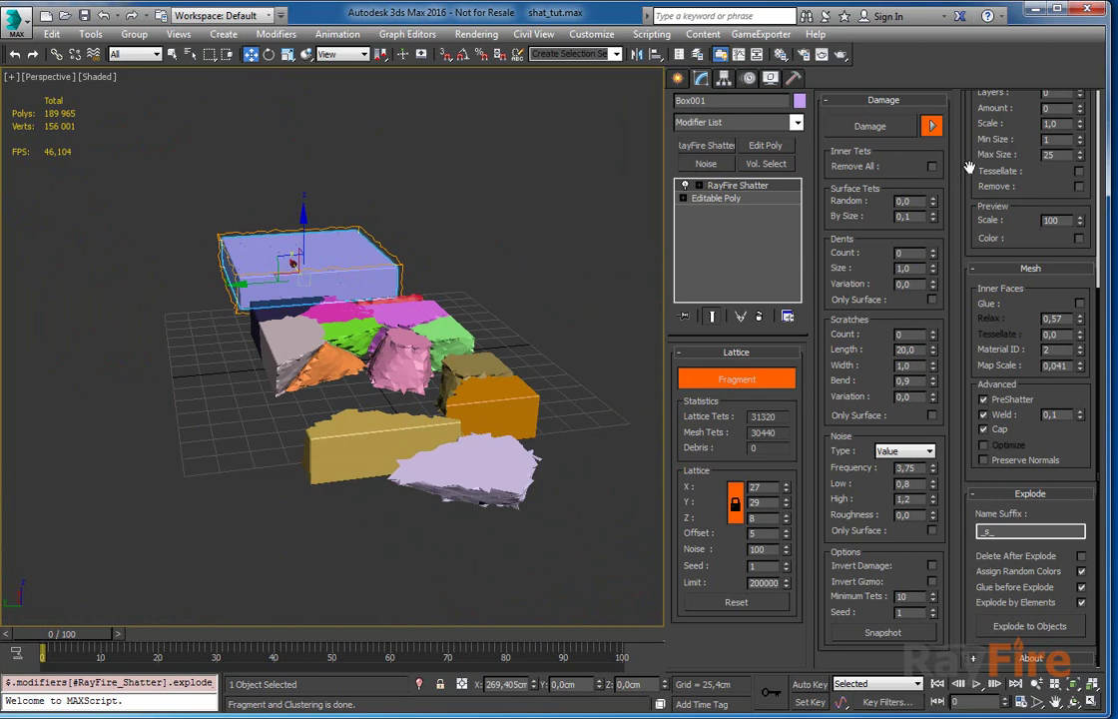
pyautogui.moveTo(962, 199); pyautogui.dragTo(975, 509)
pyautogui.moveTo(969, 383); pyautogui.dragTo(983, 459)
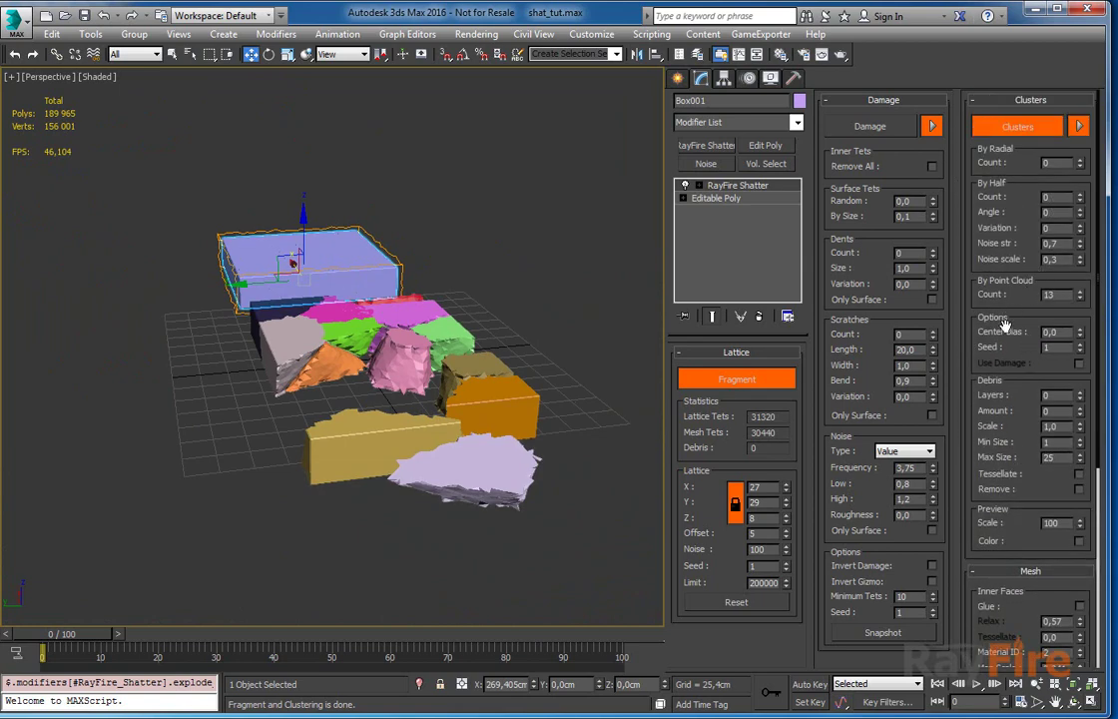
pyautogui.scroll(-3, 968, 364)
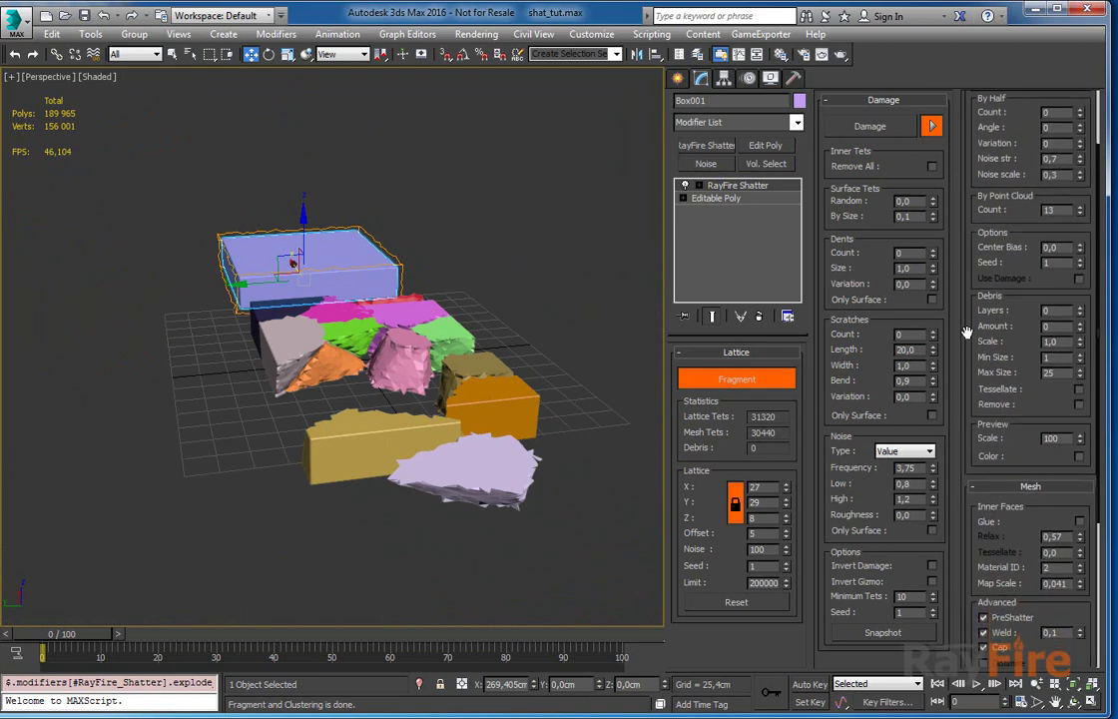